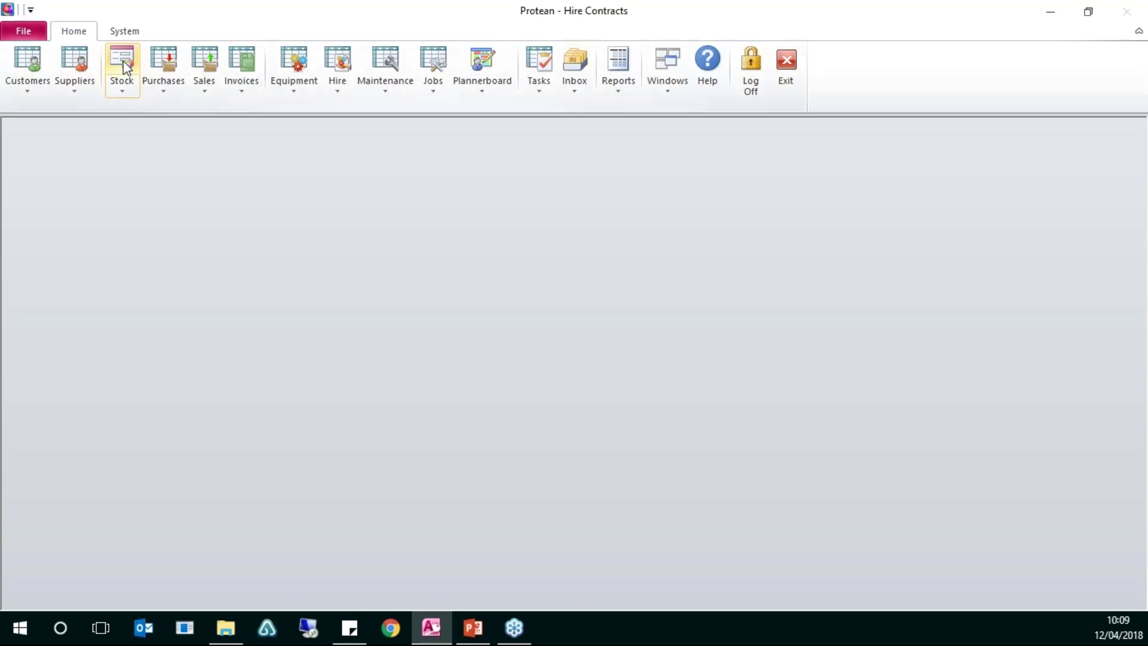
Search the stock parts for "bolt", open the BOLT part record and view its linked picture
click(123, 63)
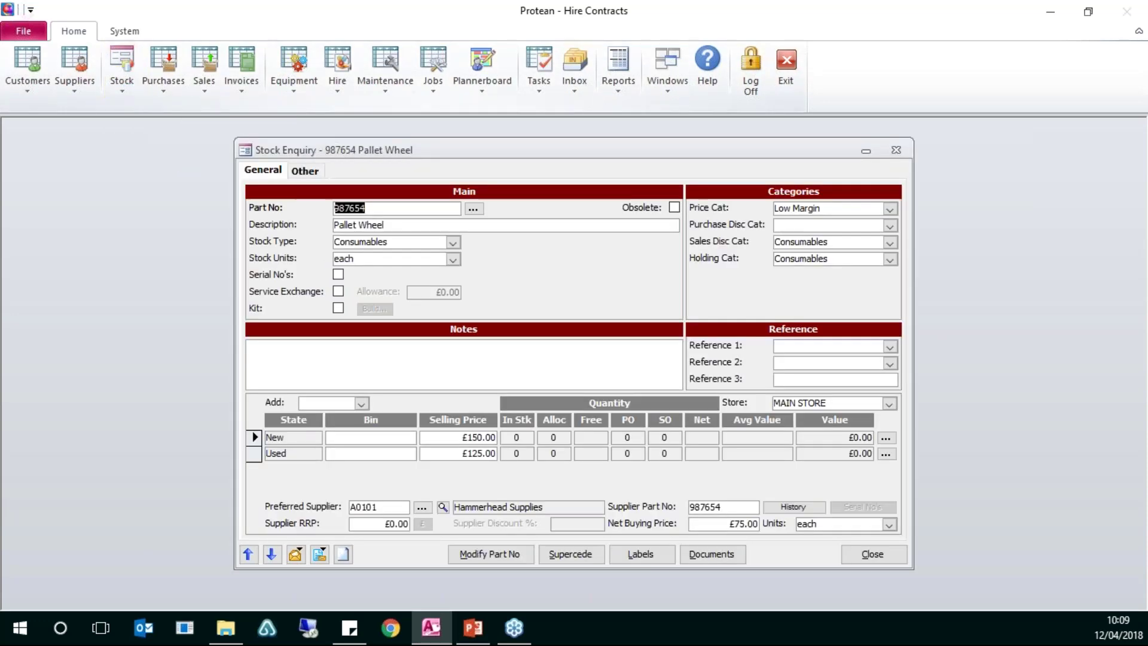
text(bolt)
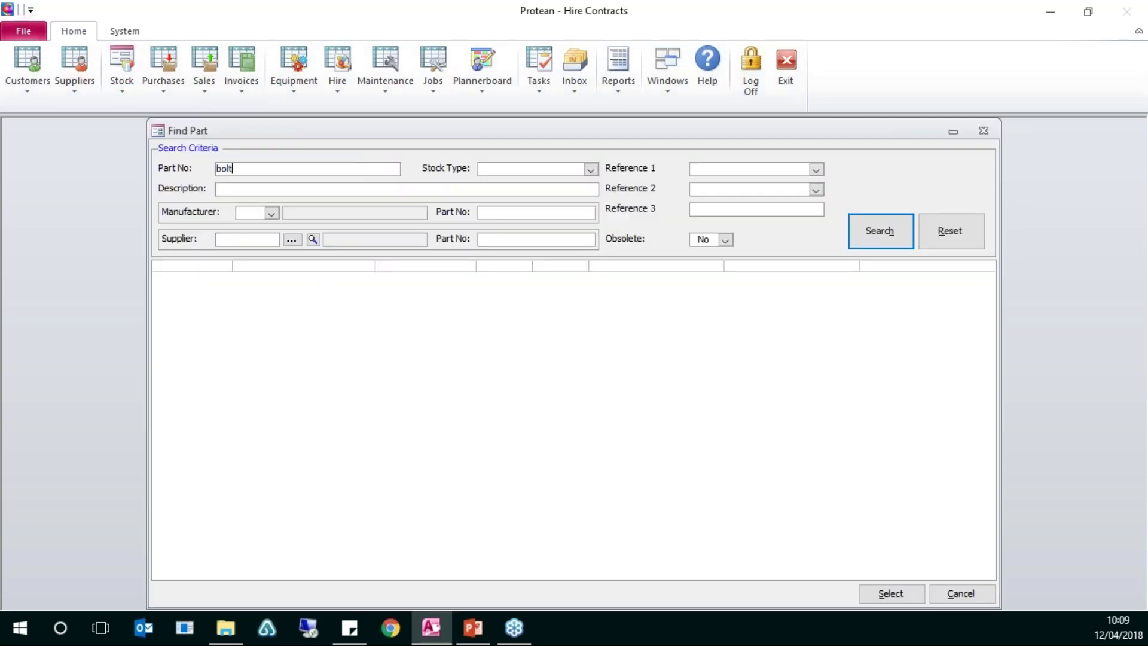
key(Return)
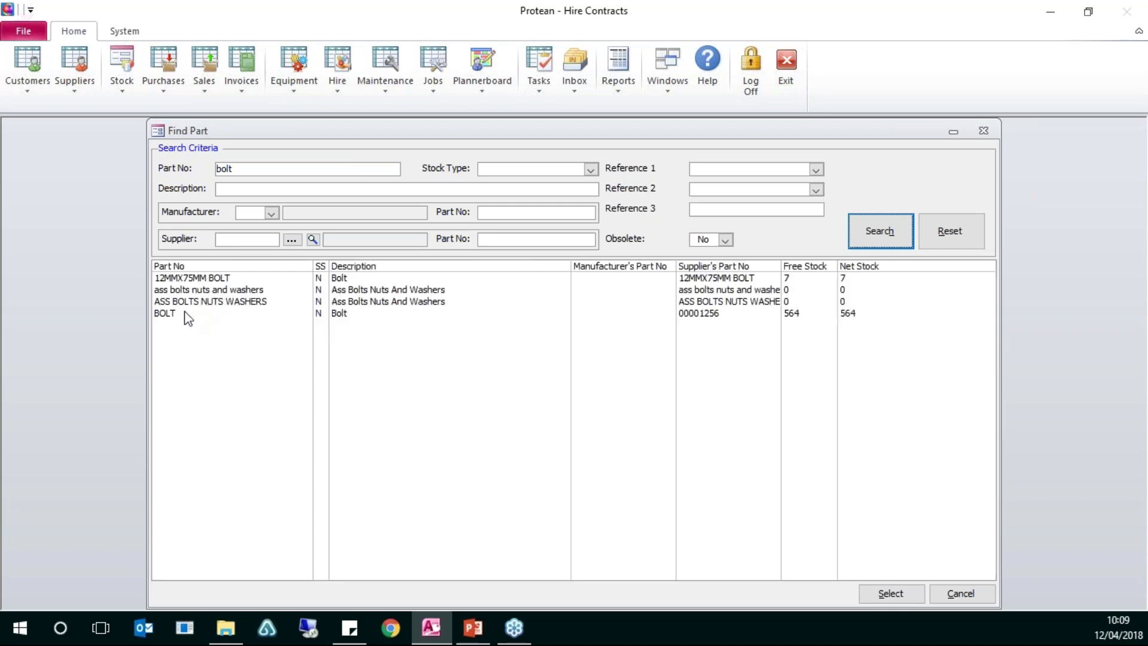
double_click(186, 314)
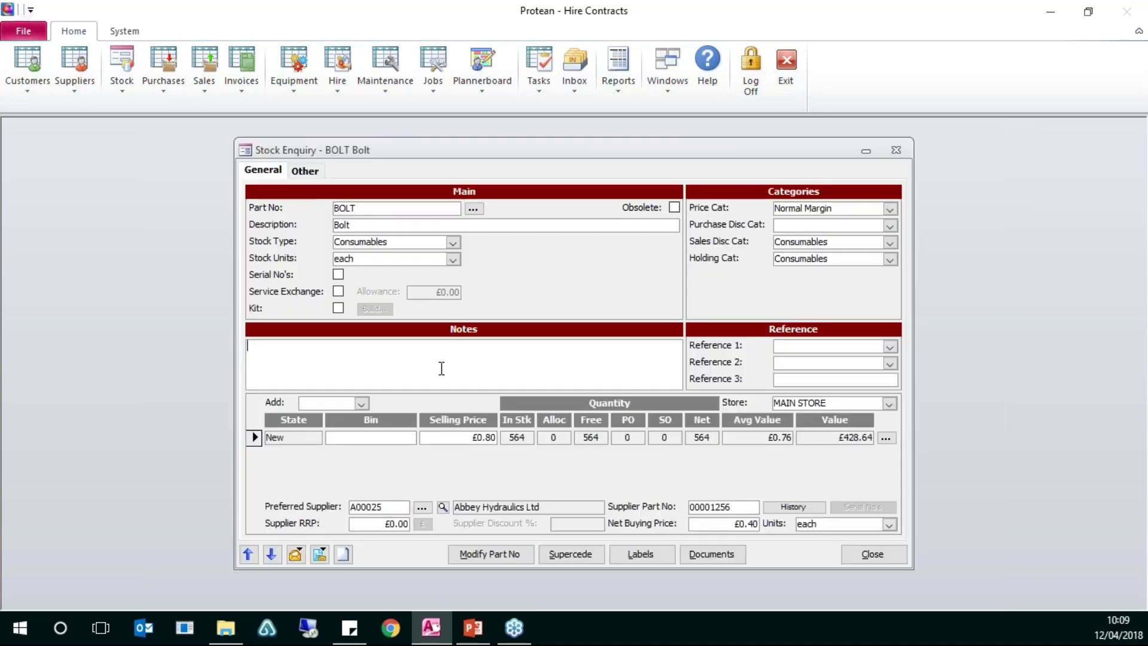
click(704, 555)
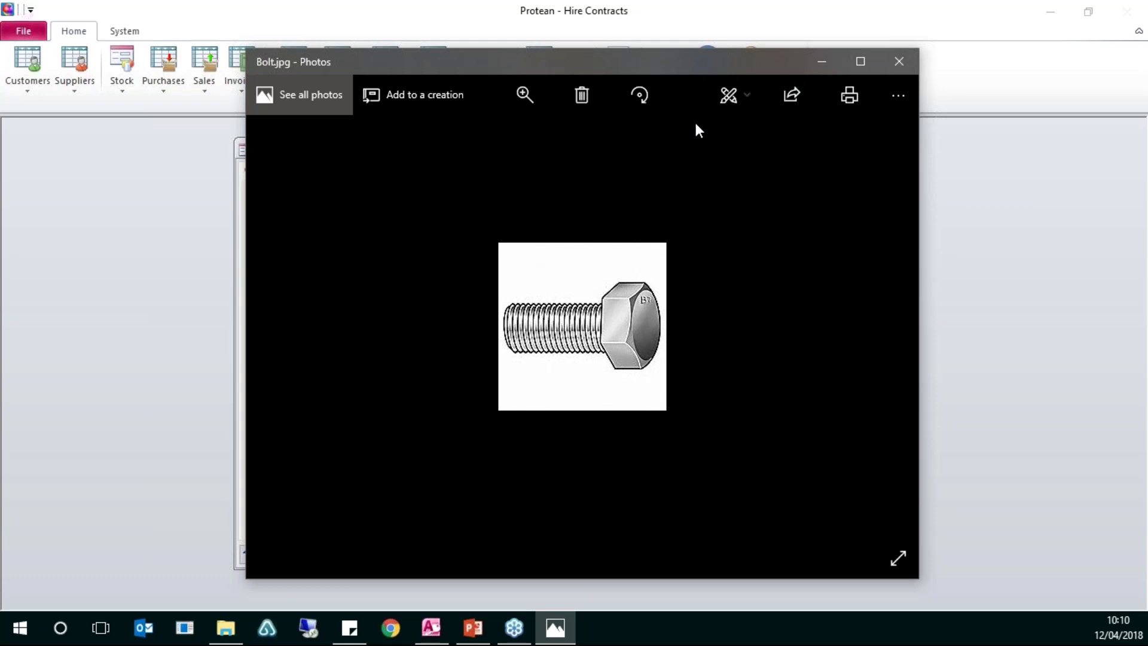
click(813, 62)
Open the system settings and examine the Files Directory paths for Customers and Equipment
click(124, 36)
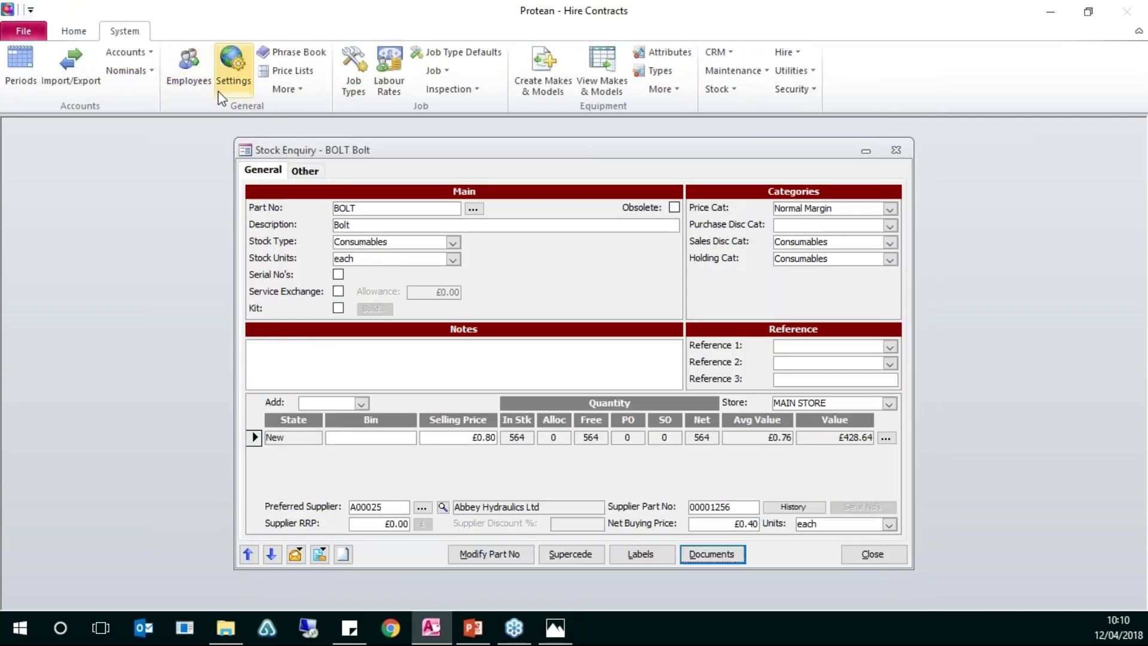
click(237, 77)
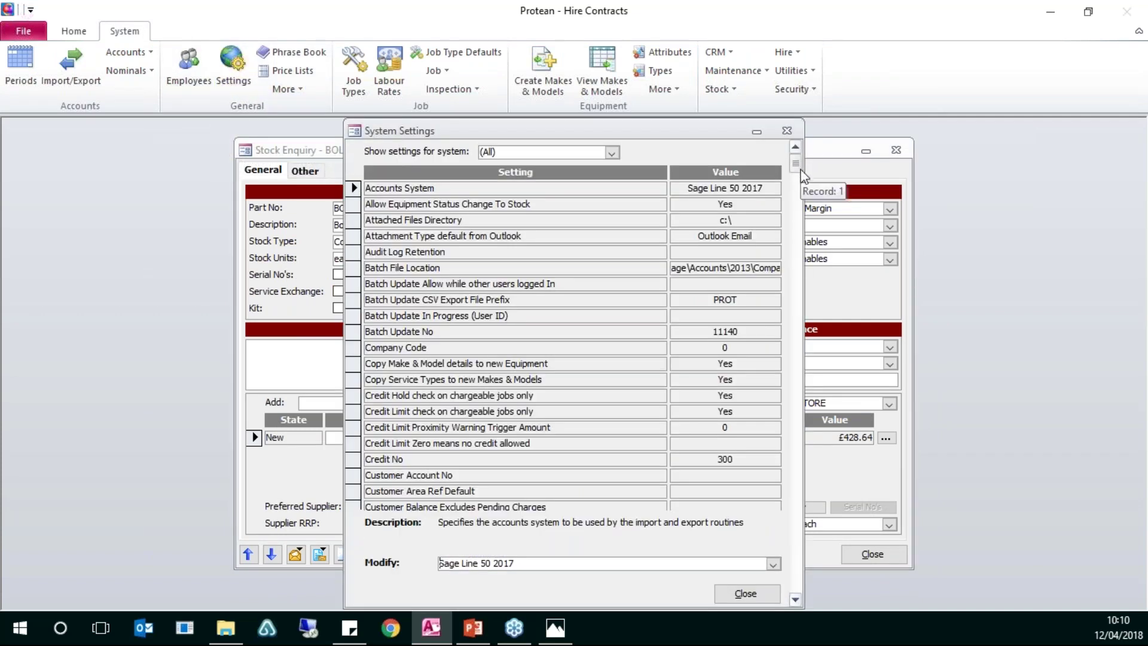
drag(801, 171, 799, 228)
click(466, 331)
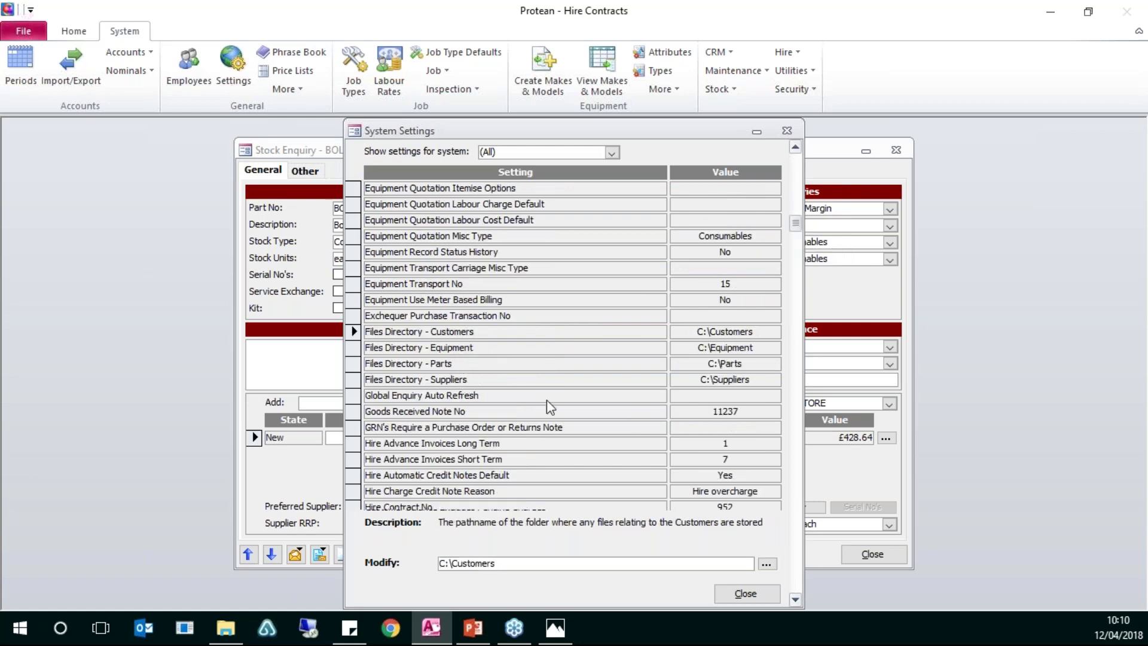
drag(698, 333, 755, 345)
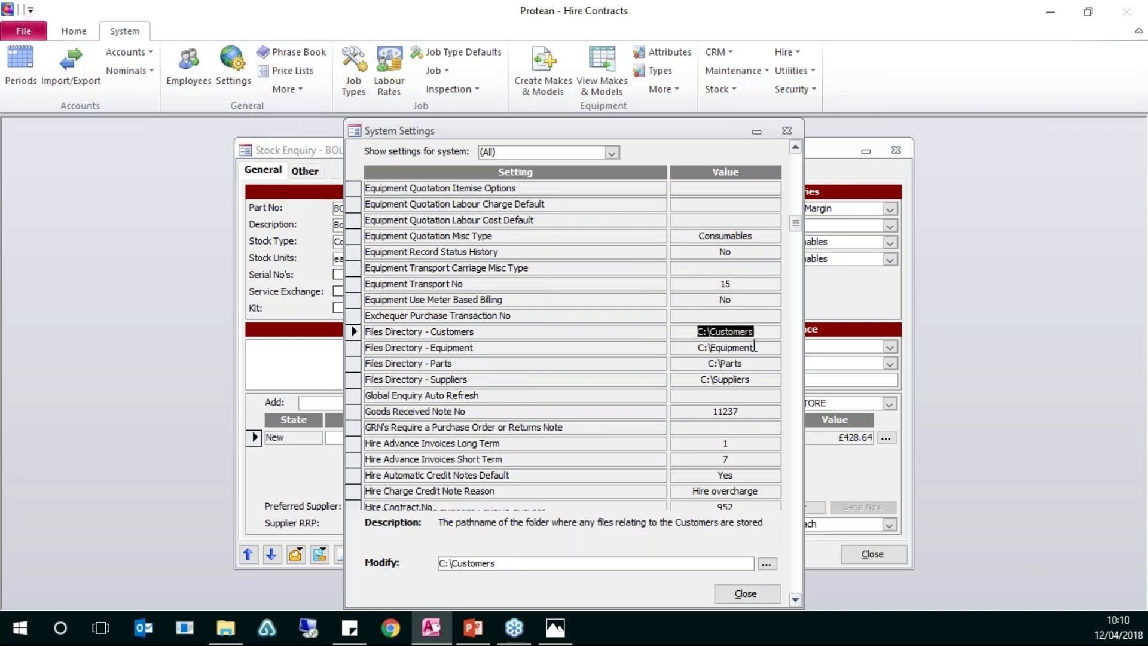
click(752, 350)
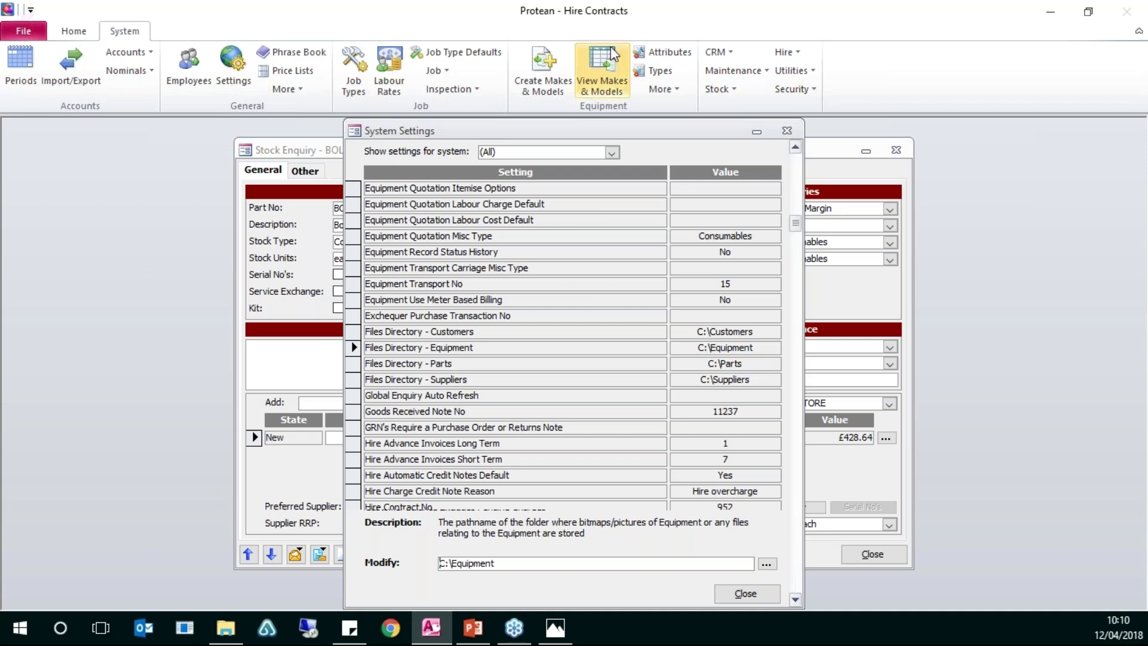
Move the System Settings window aside and switch to File Explorer to view the C:\Parts folder
drag(601, 130, 269, 126)
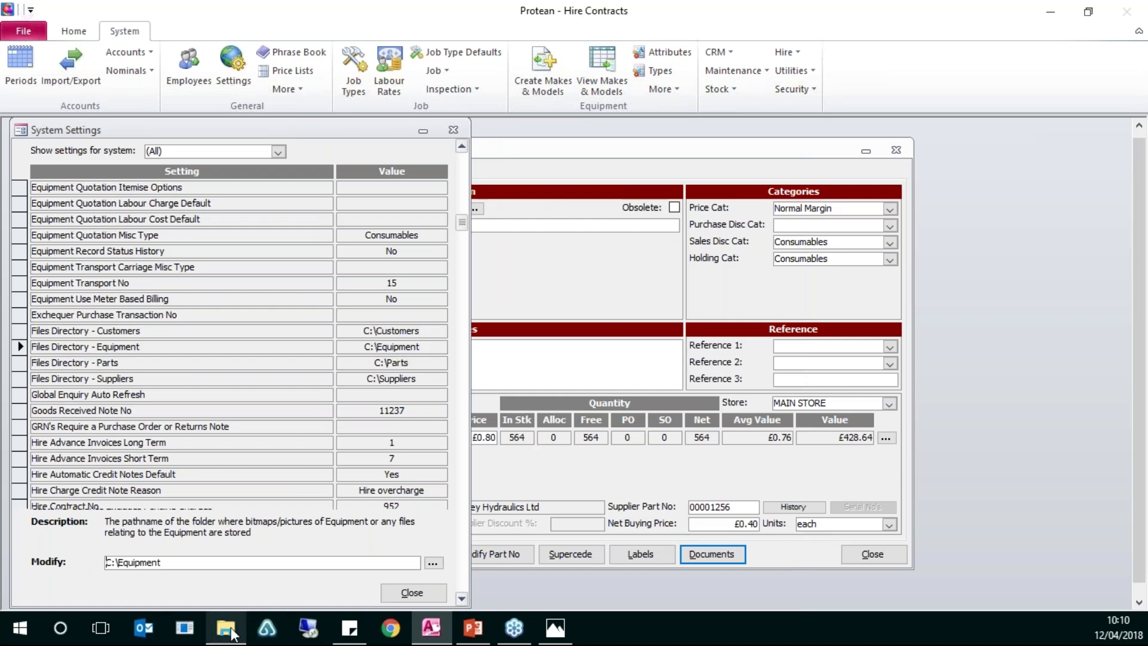
click(227, 628)
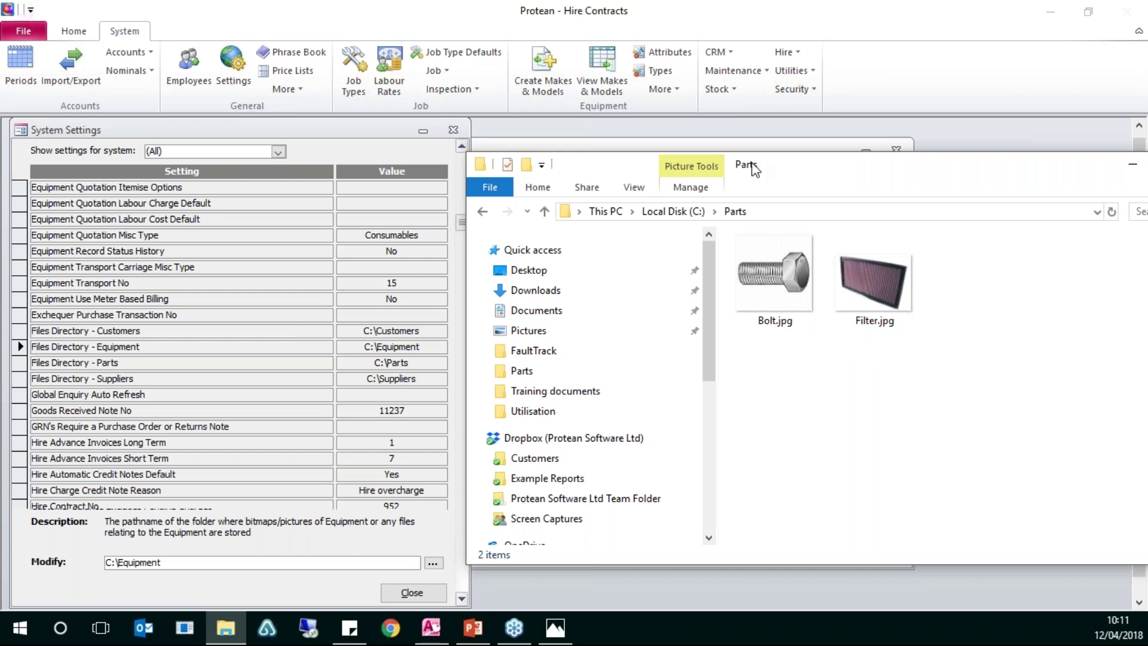
drag(755, 170, 651, 195)
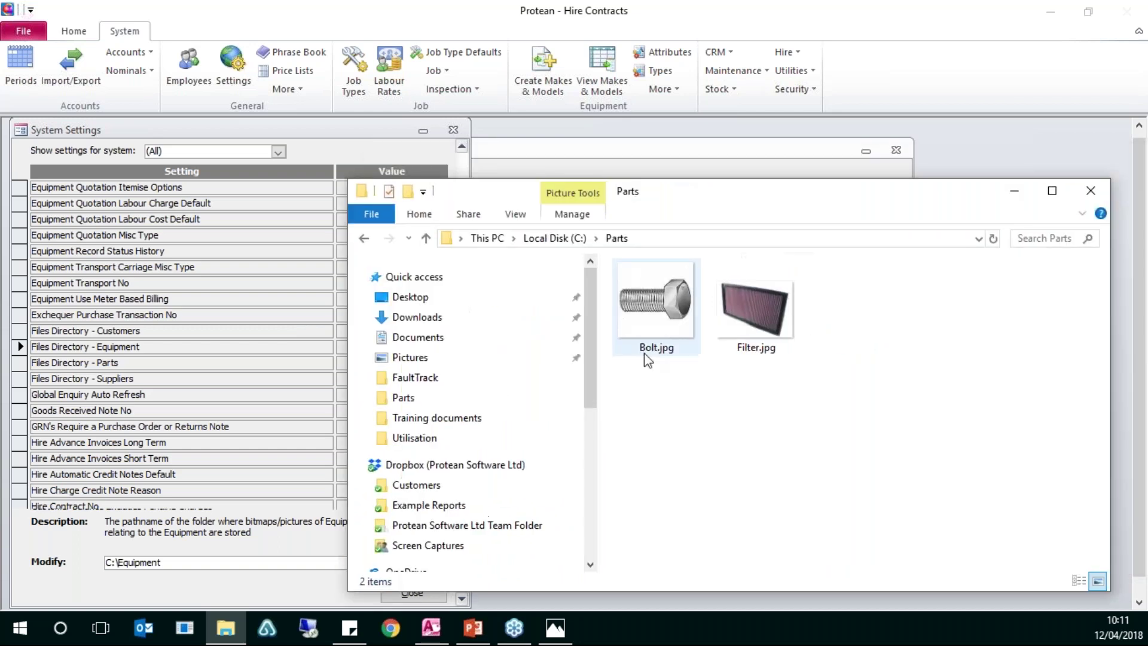
Return to the BOLT stock enquiry and view the picture linked through its documents
click(638, 160)
click(257, 173)
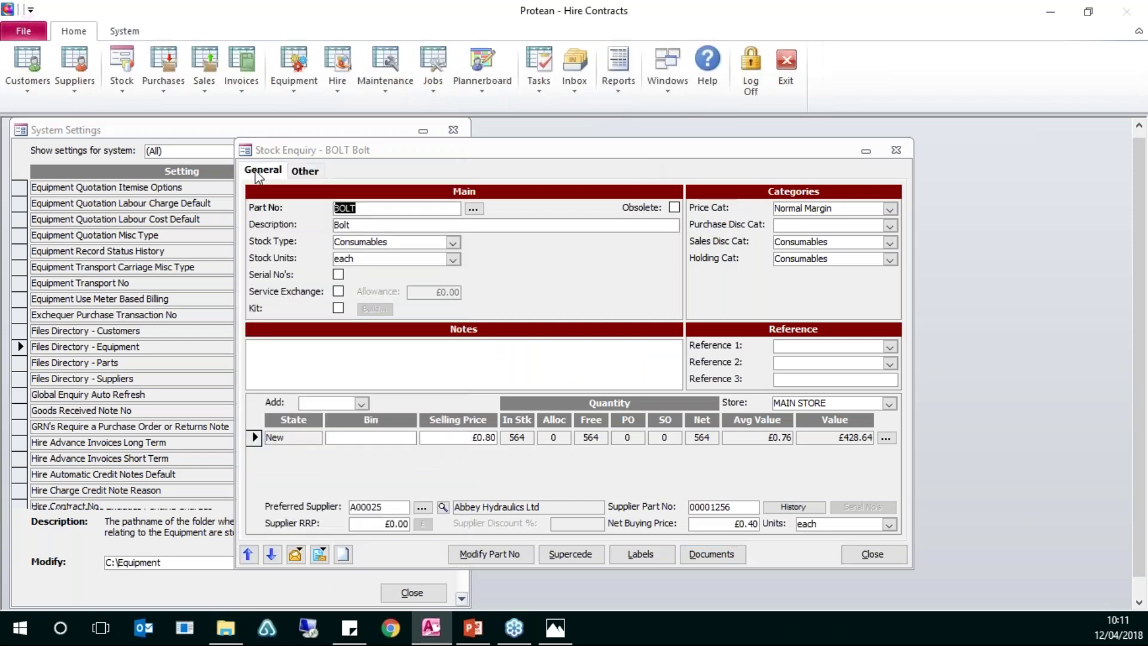
click(711, 555)
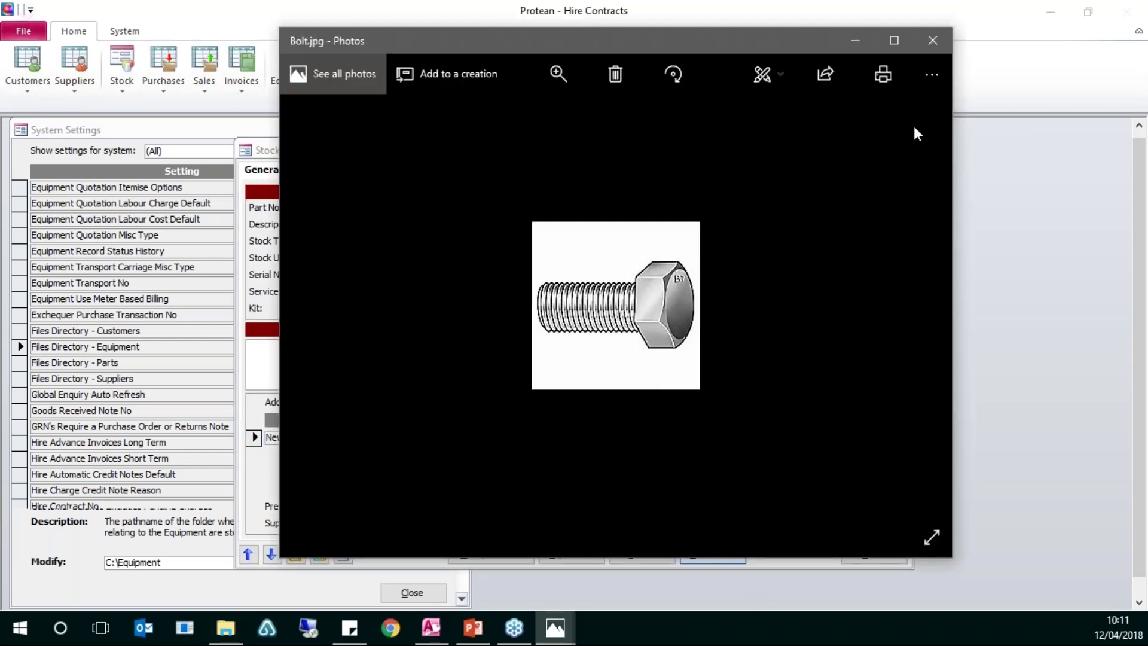
click(855, 40)
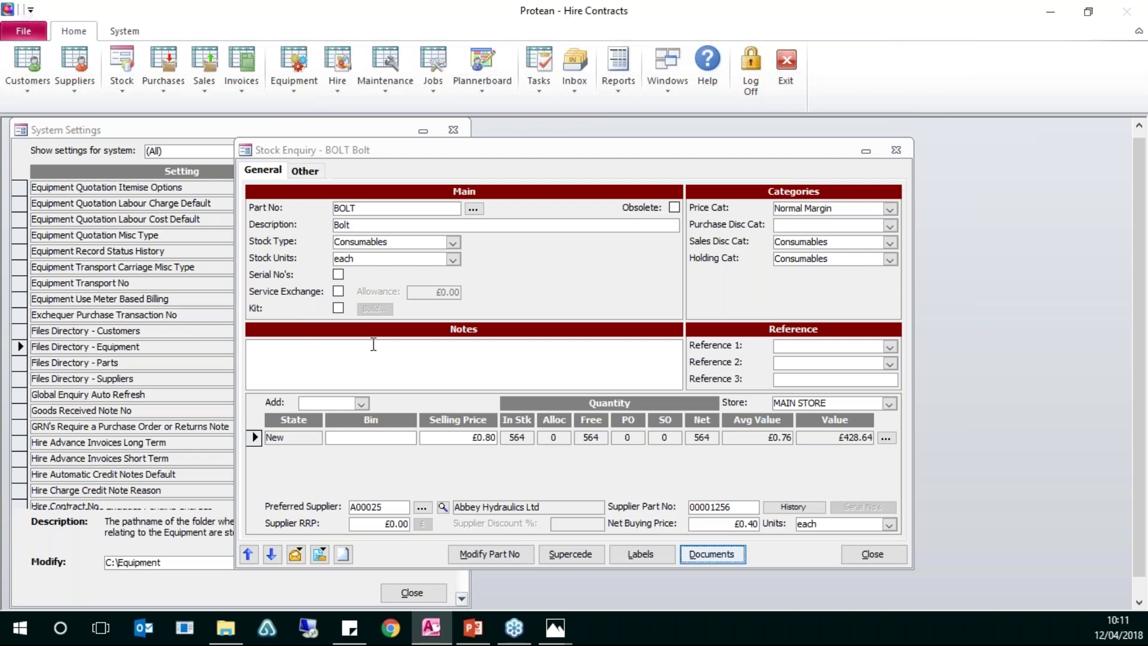
Switch to File Explorer and create a folder named BOLT in C:\Parts, matching the part number
click(232, 636)
drag(652, 174, 584, 136)
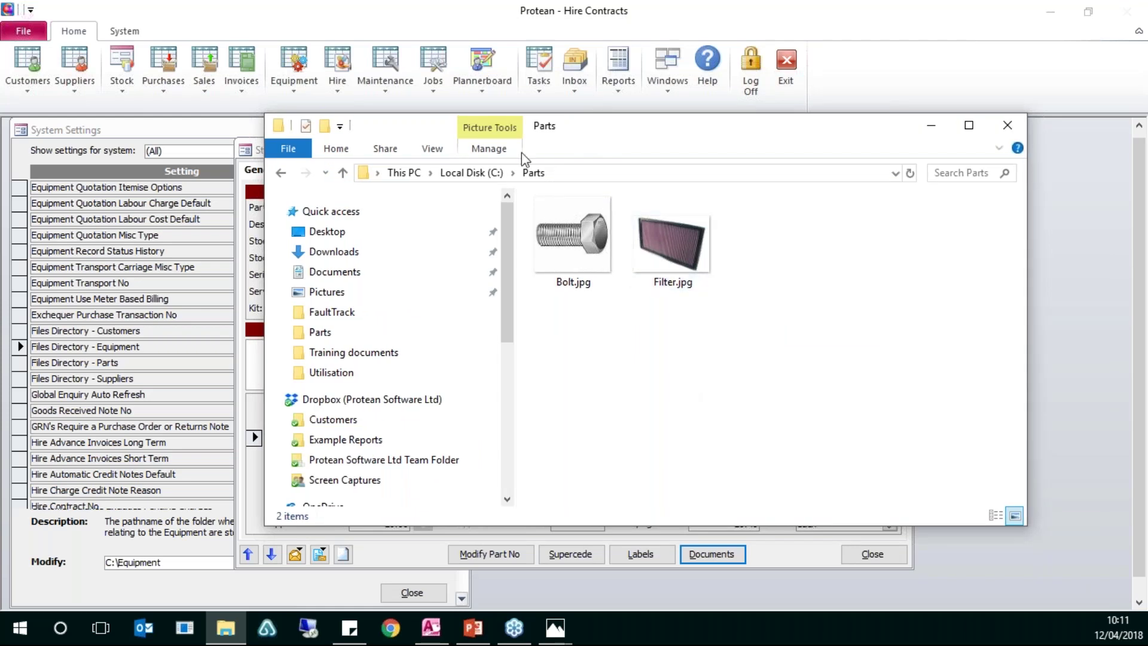
drag(521, 153, 392, 284)
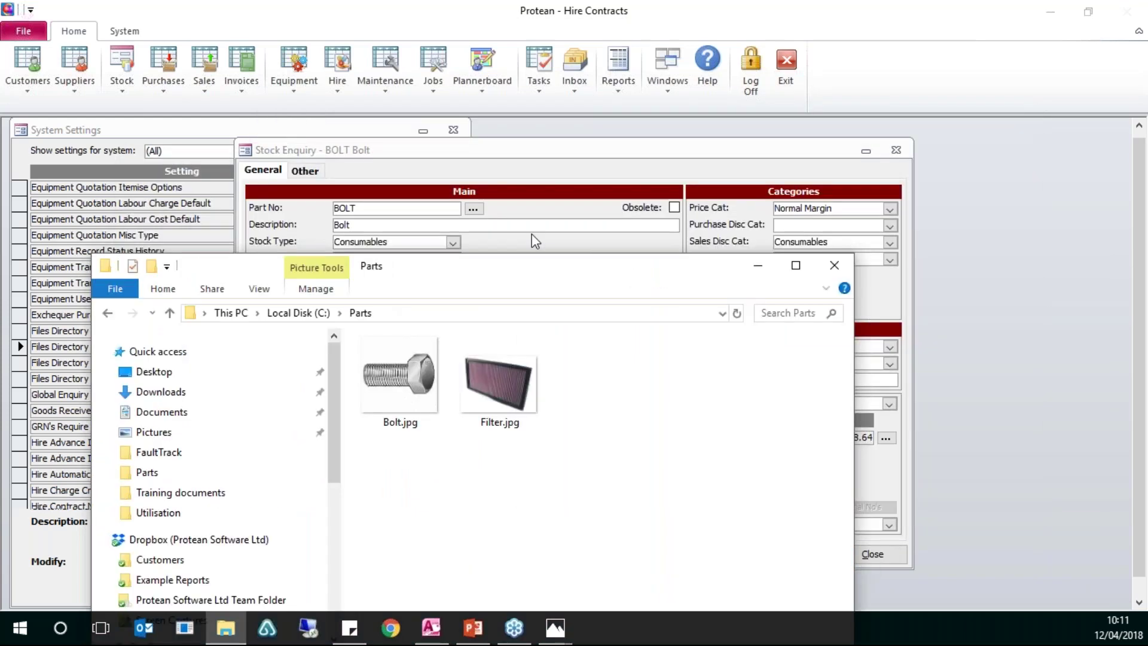
drag(512, 277, 587, 169)
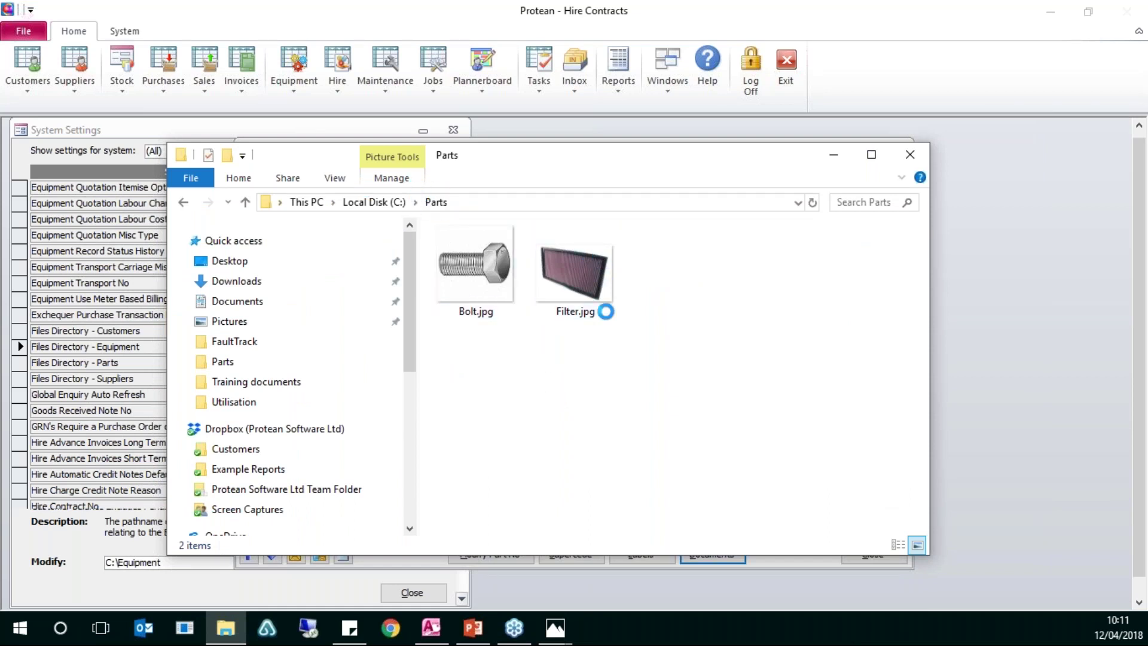
right_click(592, 376)
mouse_move(577, 338)
click(756, 336)
text(BOLT)
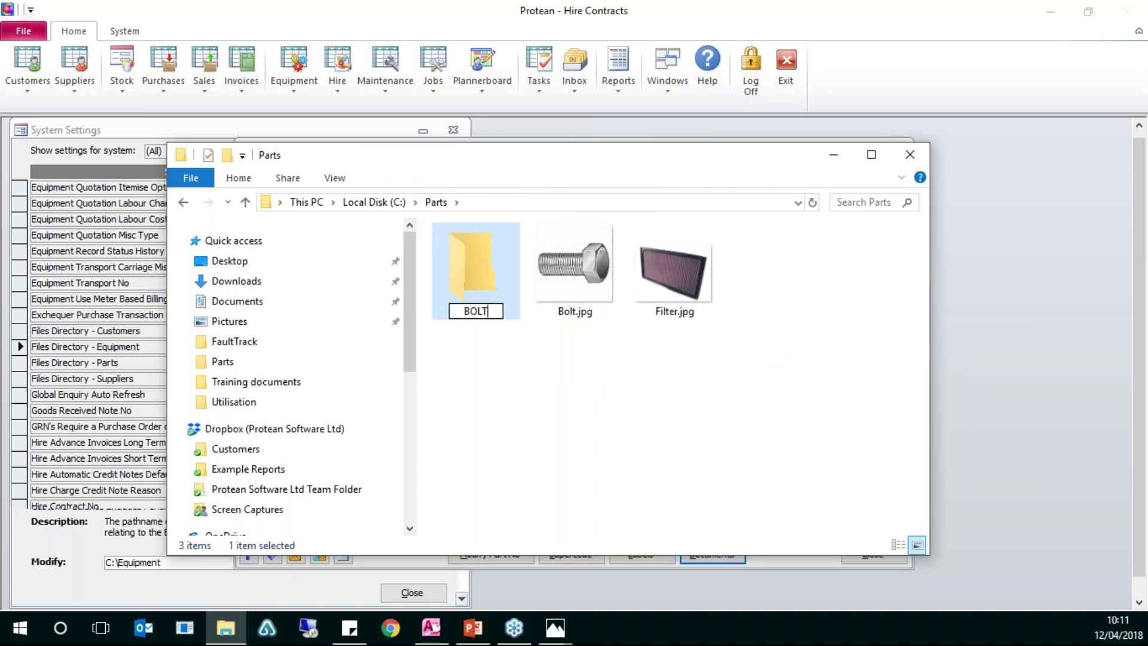
key(Return)
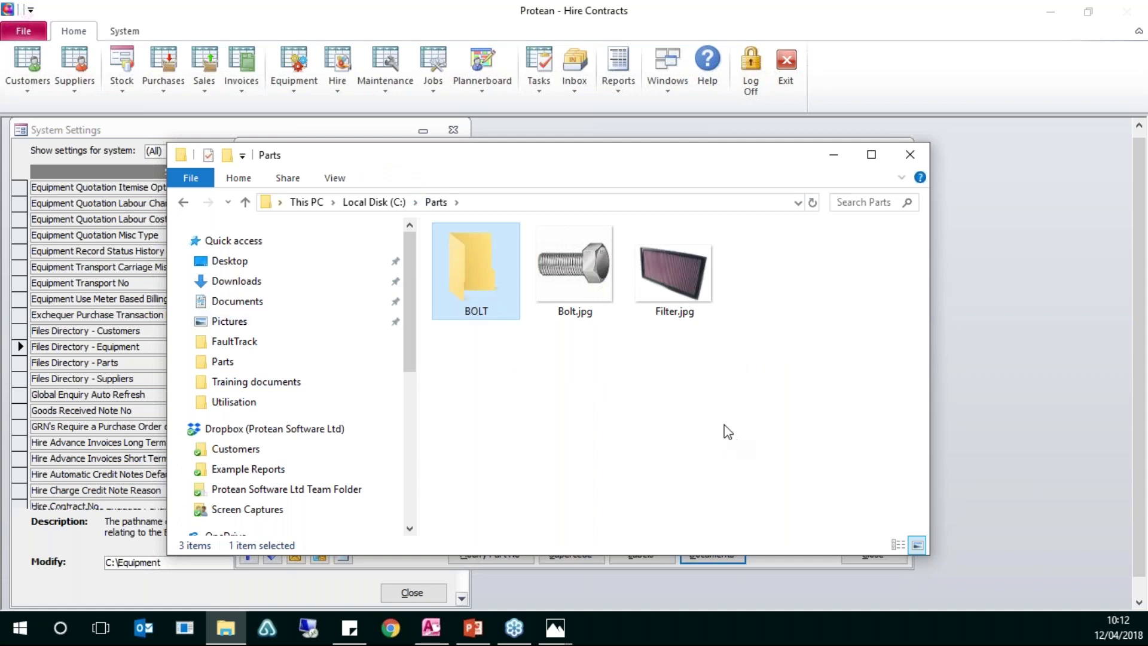
Move Bolt.jpg and Filter.jpg into the BOLT folder and minimize File Explorer
drag(737, 349, 490, 284)
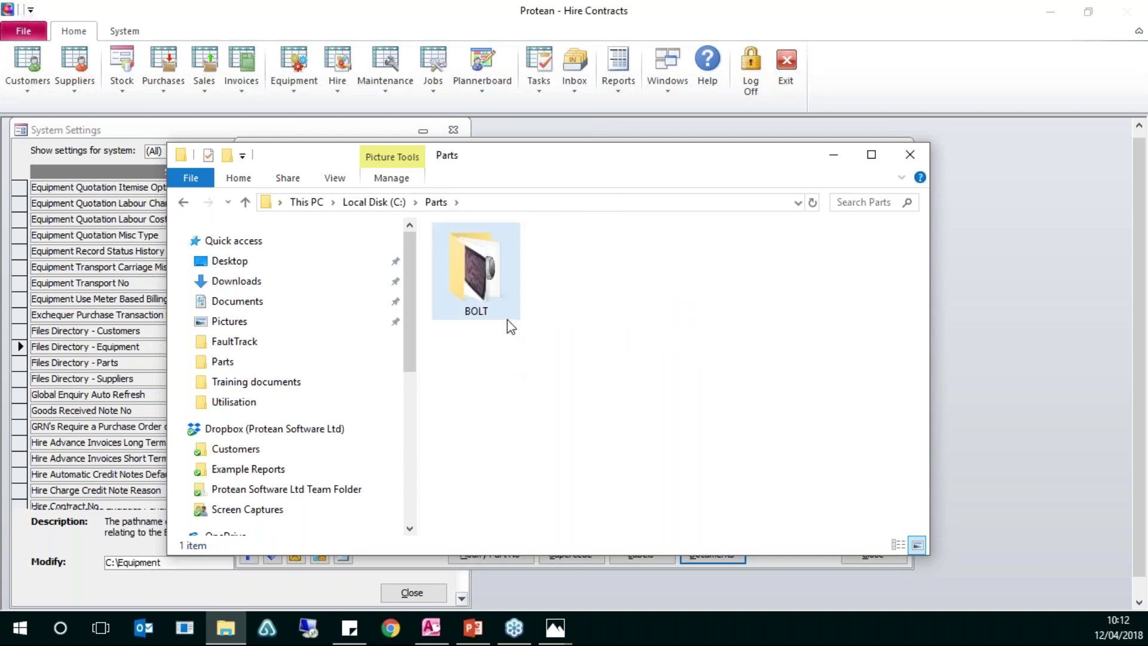
click(834, 157)
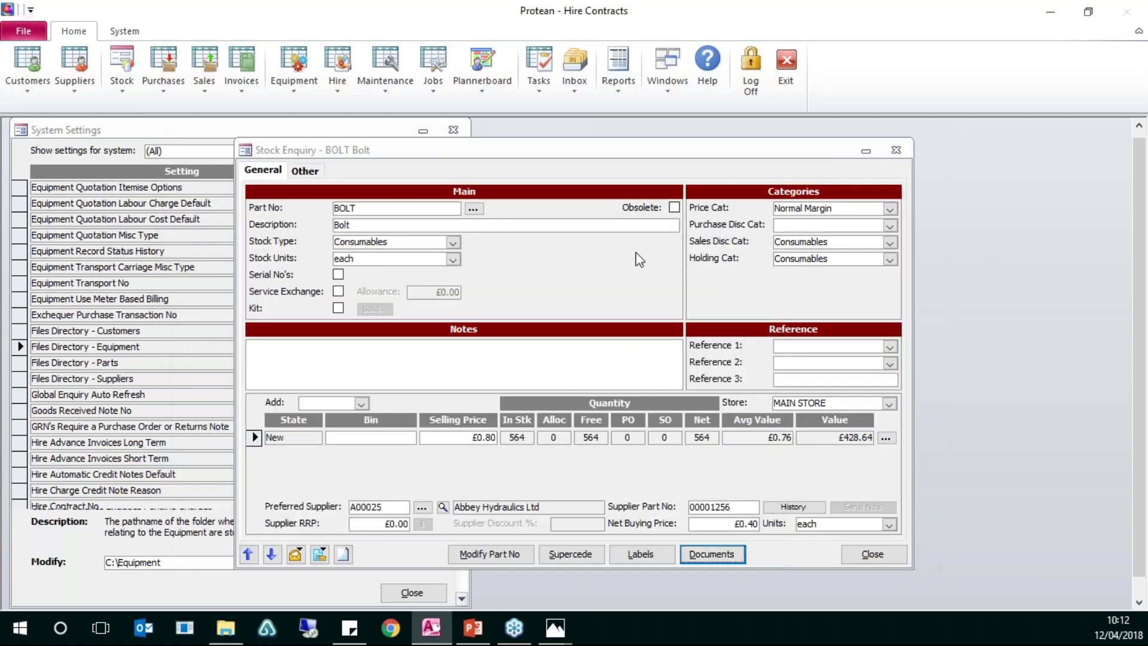
Check the files offered by the BOLT part's documents, and close the stock enquiry and system settings
click(710, 554)
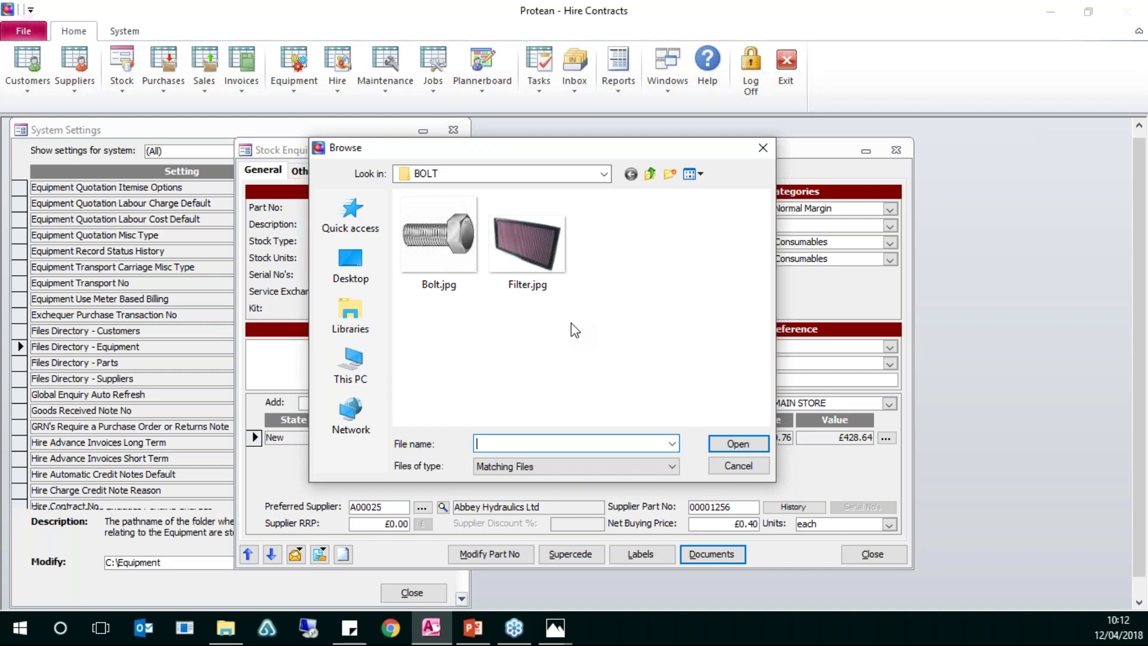
click(734, 467)
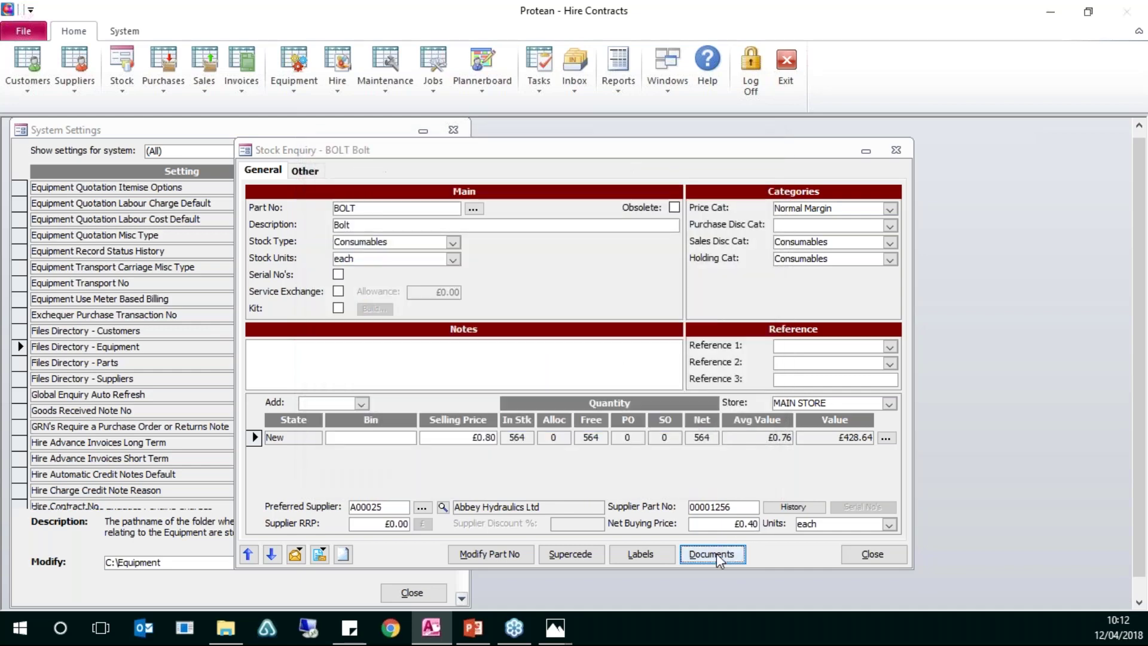
click(744, 549)
drag(638, 133, 459, 136)
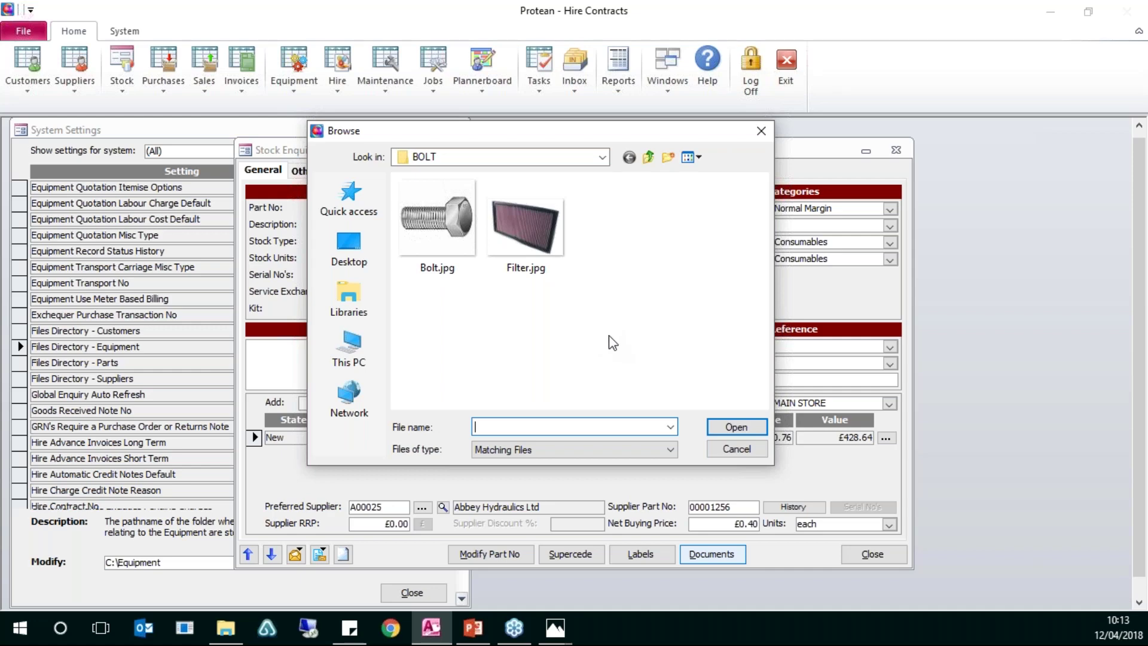
click(734, 453)
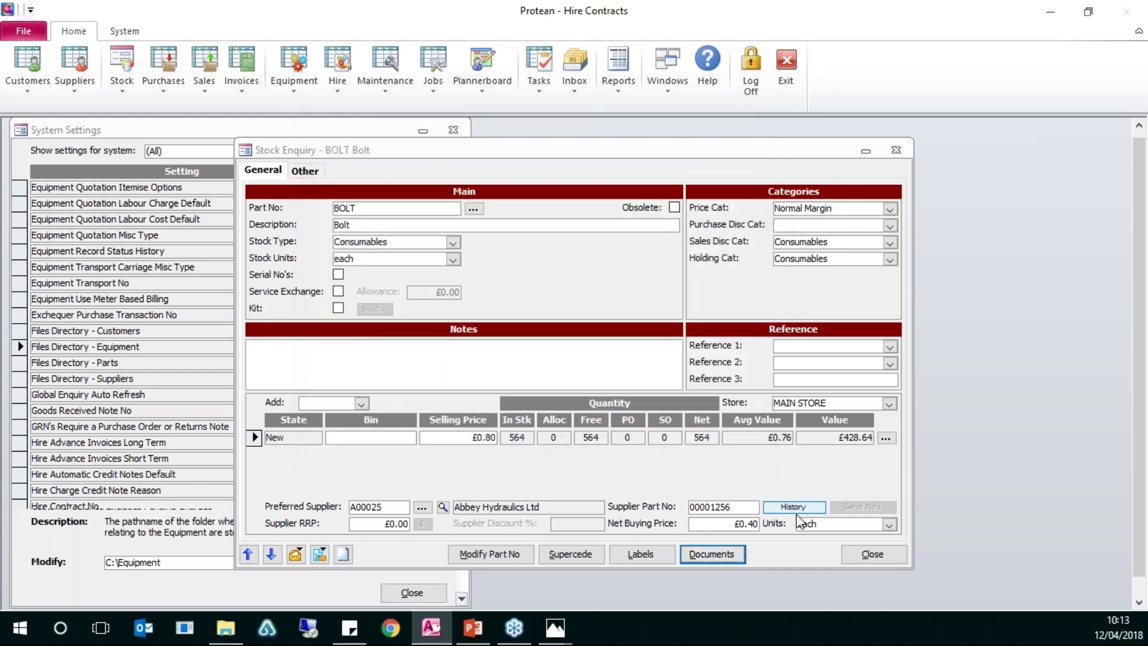
click(872, 555)
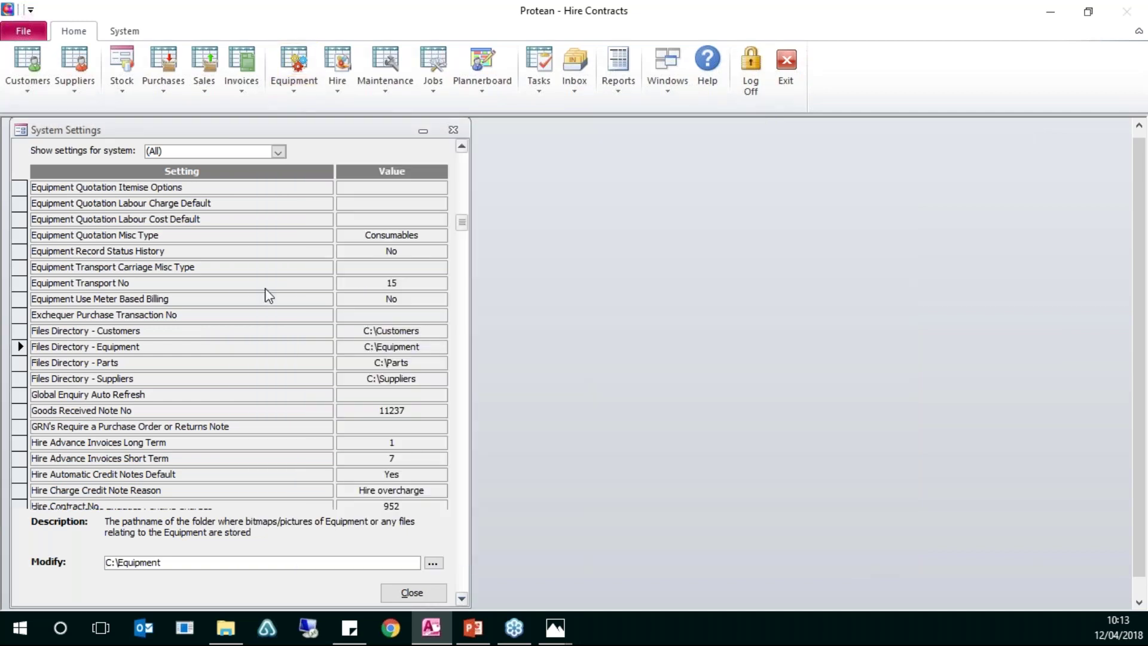
click(411, 592)
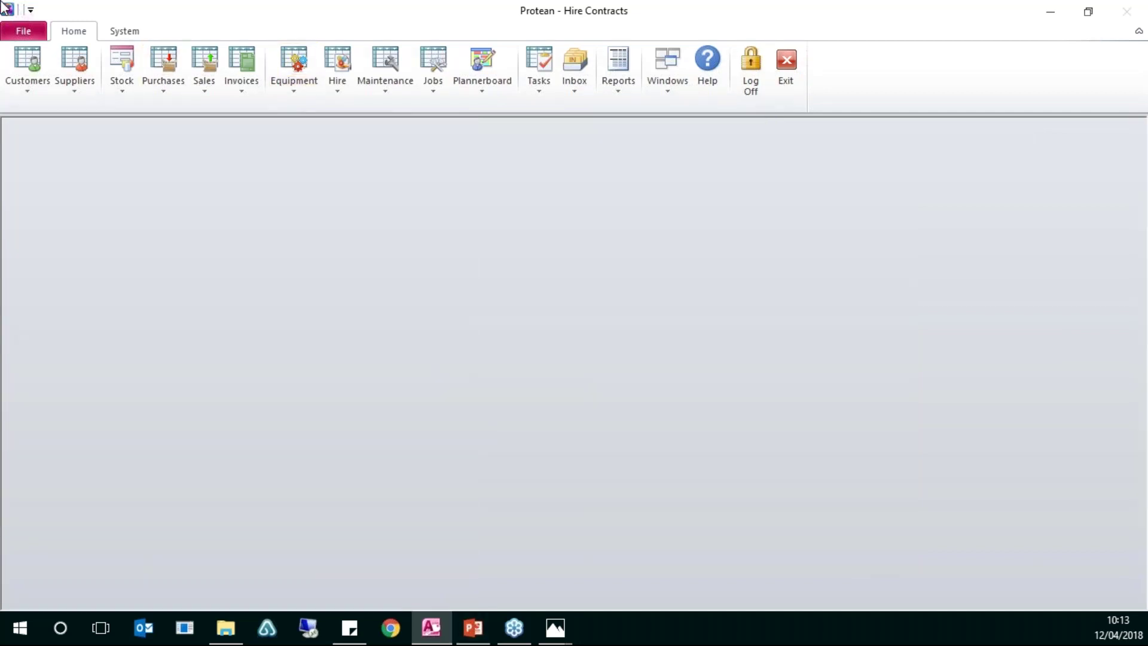
Sort the customer list by Alpha and open the ABC Machine Tools Ltd record
click(29, 61)
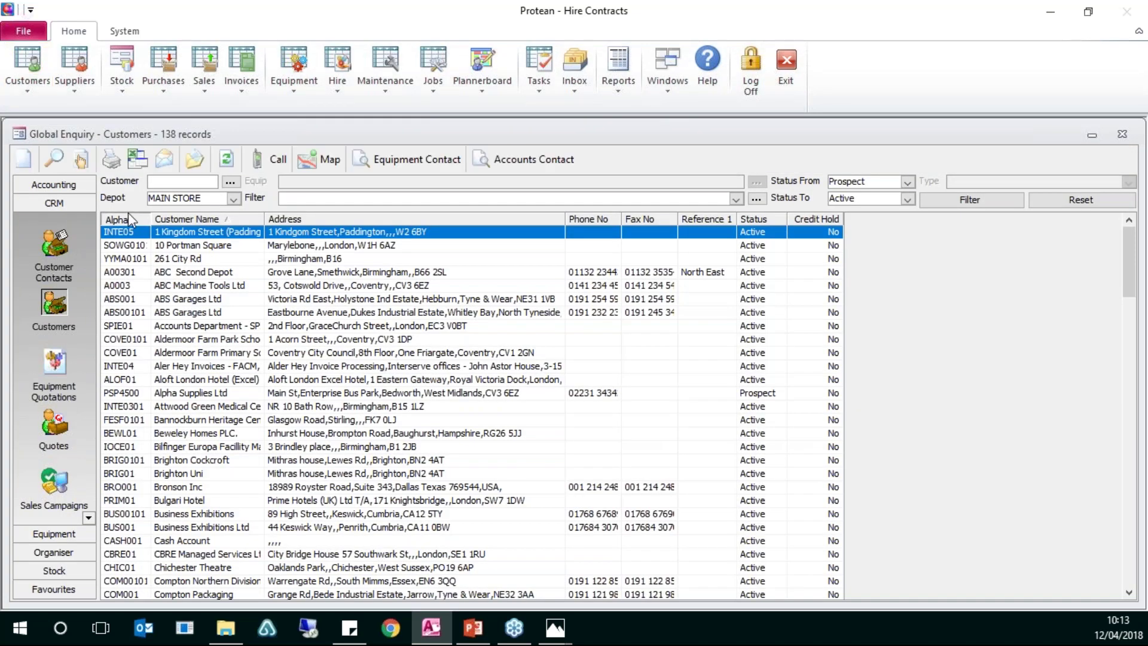
click(129, 218)
click(129, 245)
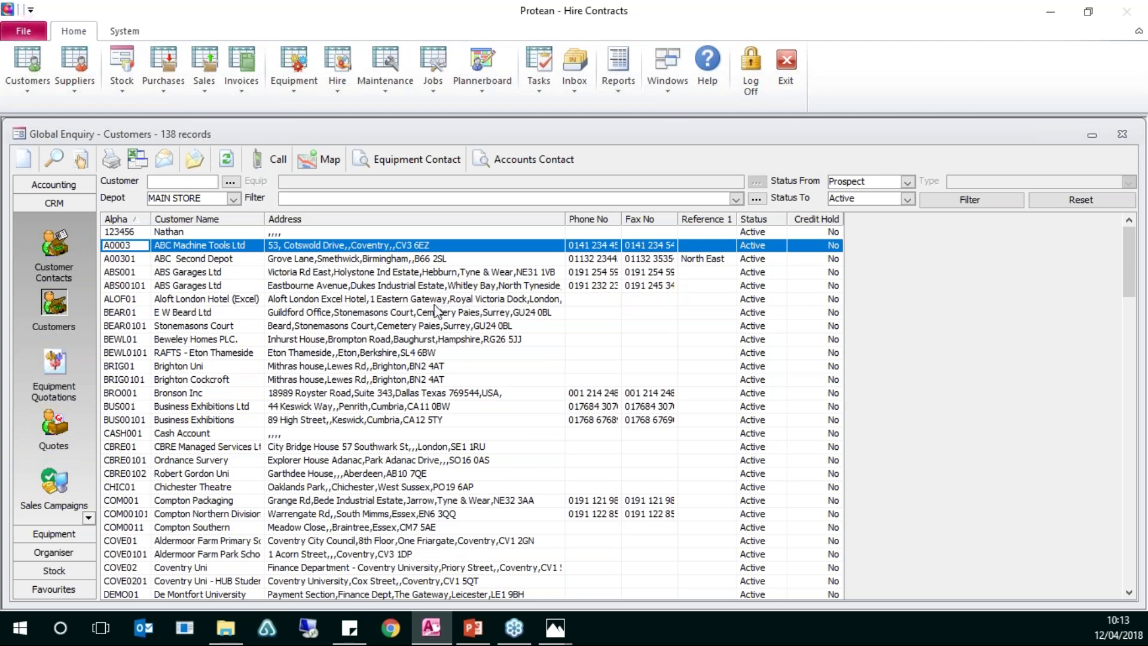
key(Return)
Look at the Files option among the customer's links and highlight the customer's Alpha code
click(502, 582)
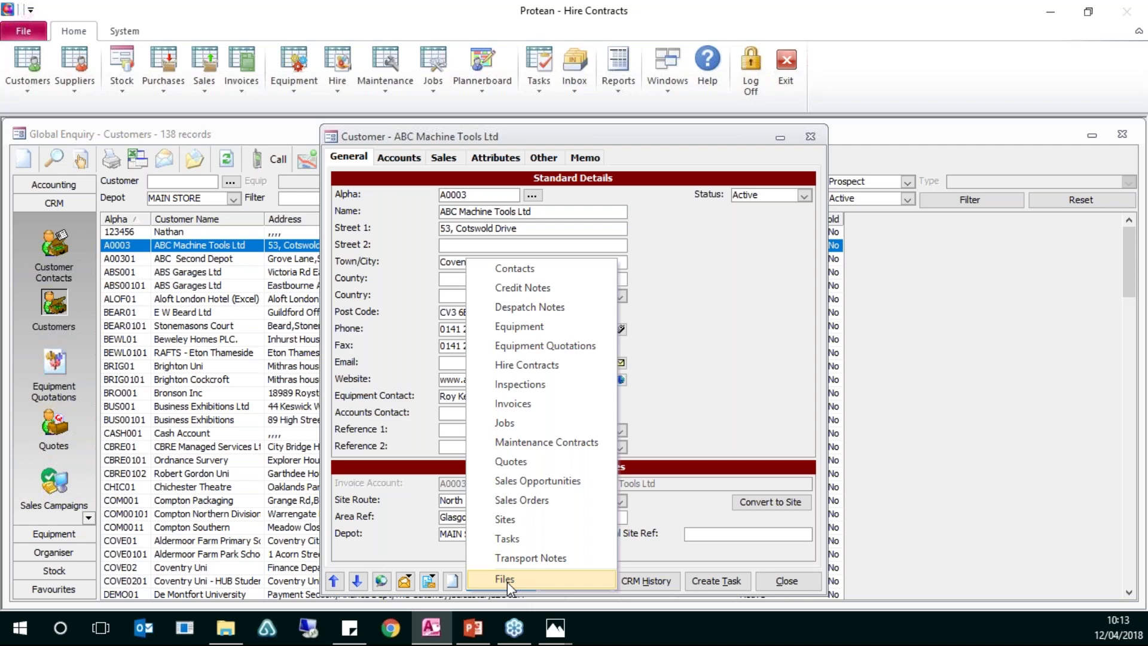
click(471, 199)
drag(485, 192, 439, 193)
Switch to File Explorer and open the C:\Customers folder
click(239, 637)
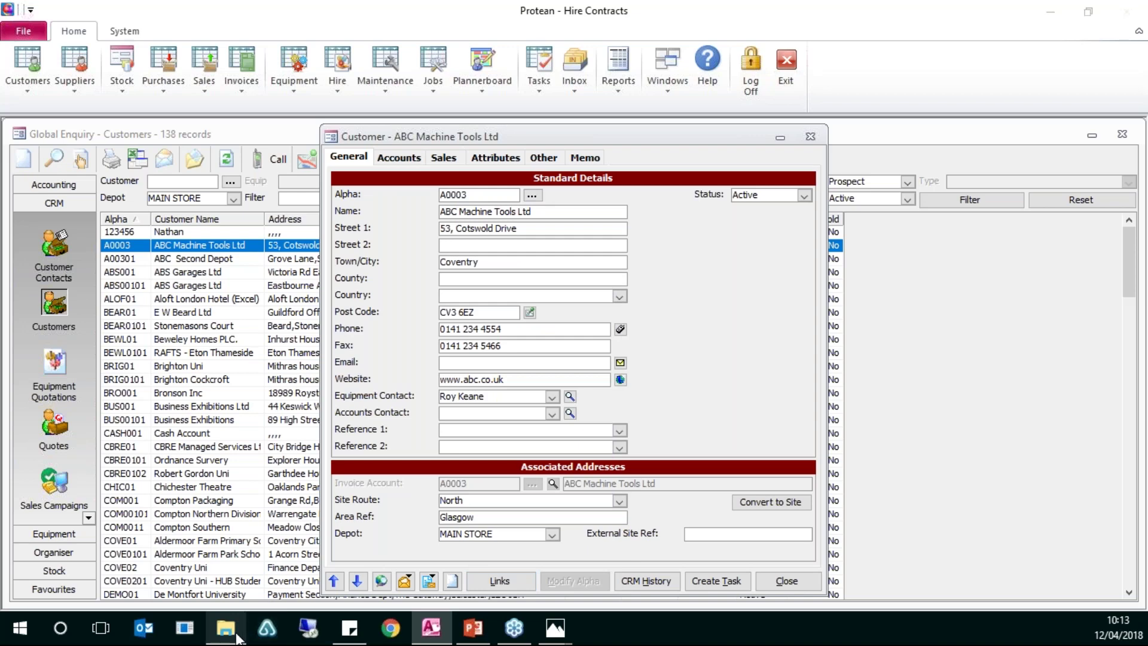
click(361, 202)
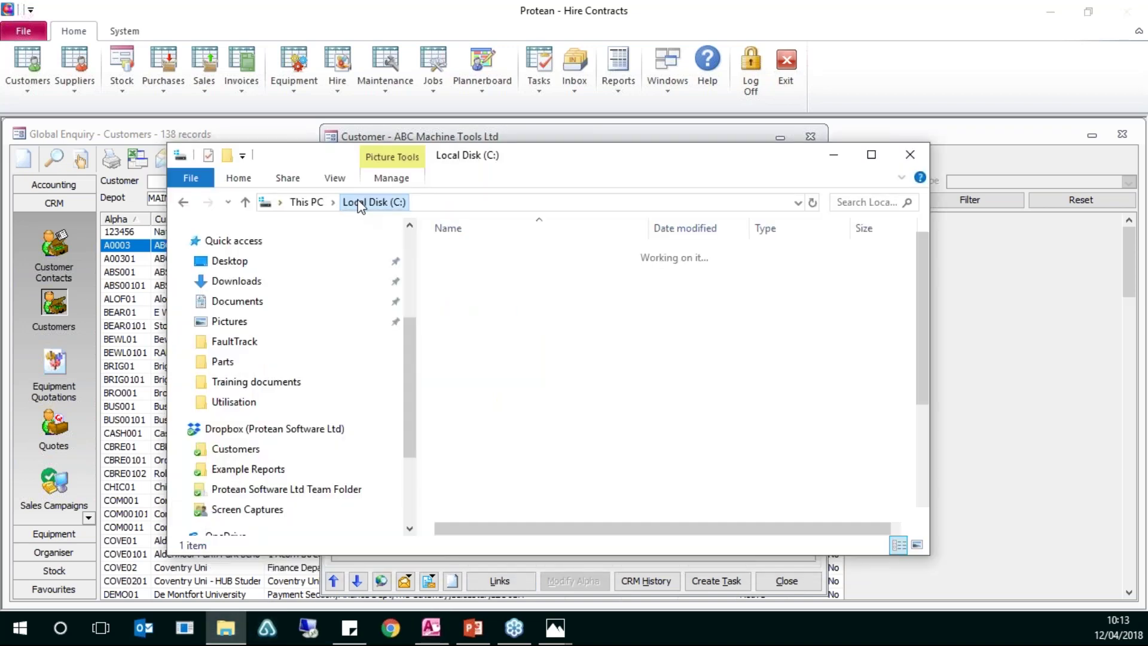
double_click(470, 292)
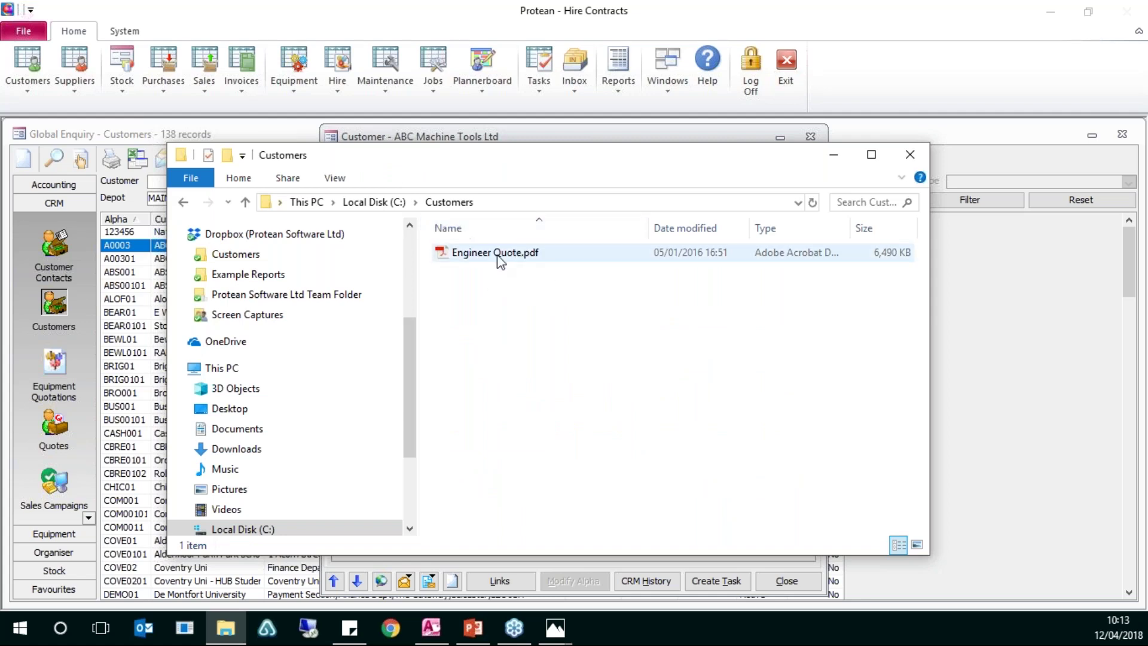
Create a folder named A0003 in C:\Customers and move Engineer Quote.pdf into it
drag(535, 165, 495, 225)
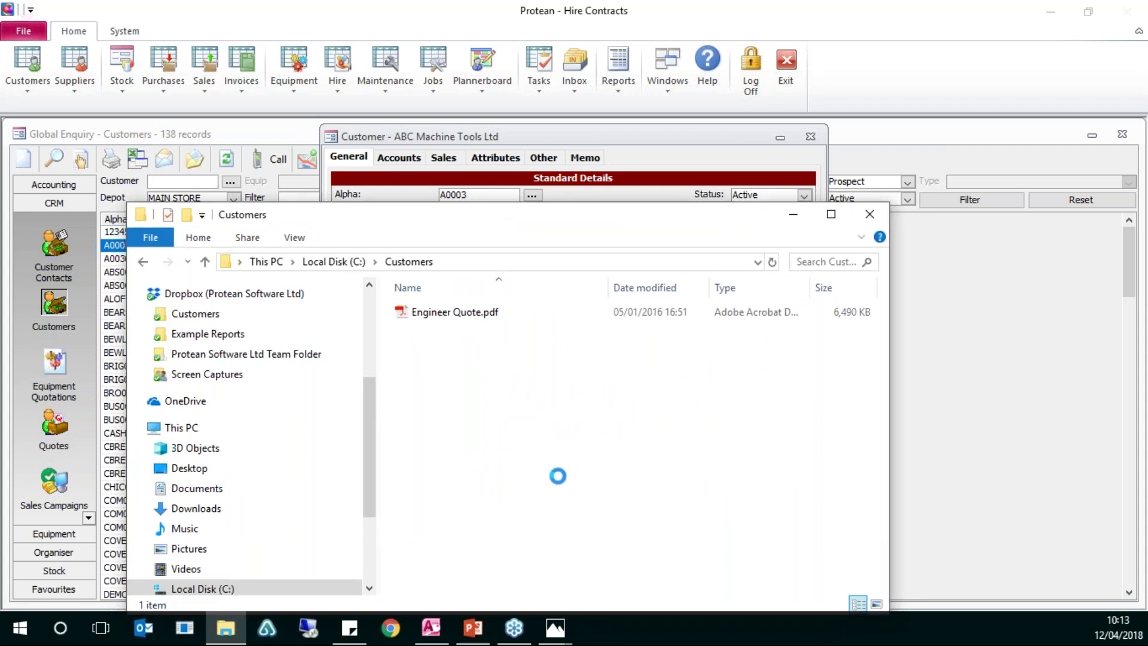
right_click(495, 203)
mouse_move(604, 345)
click(828, 345)
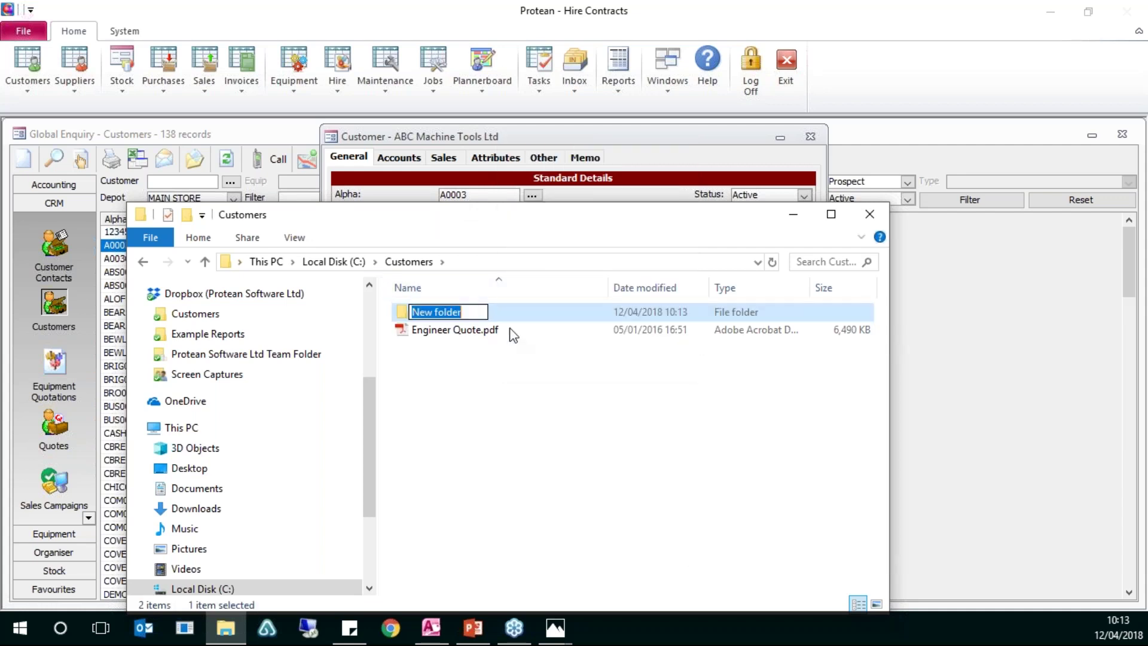
text(A)
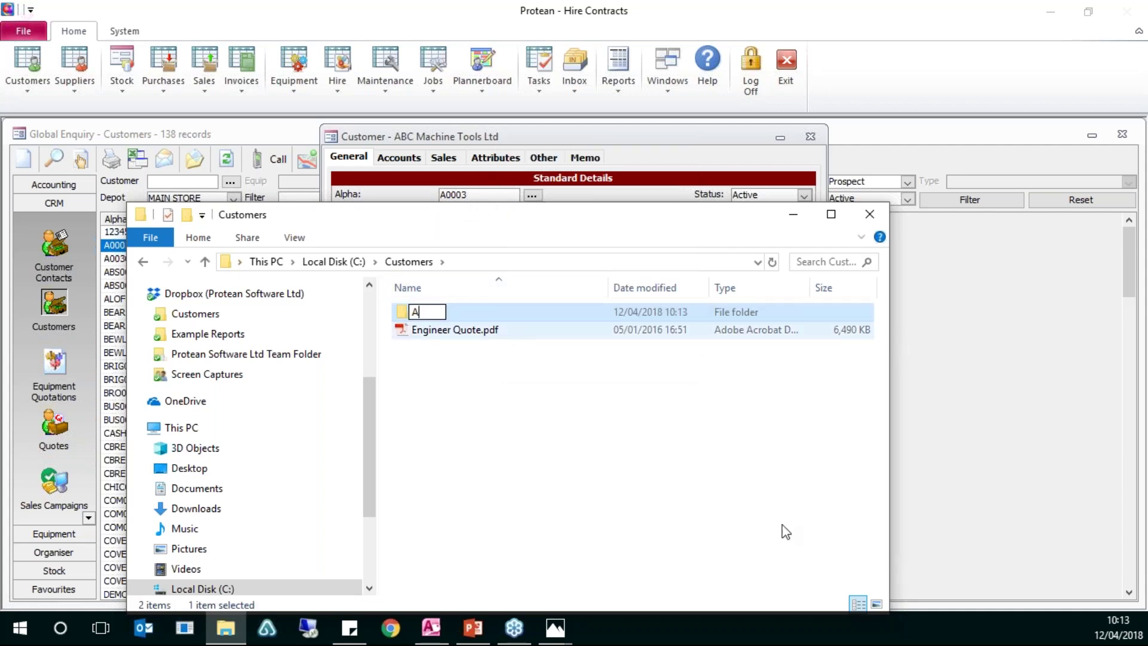
text(0003)
key(Return)
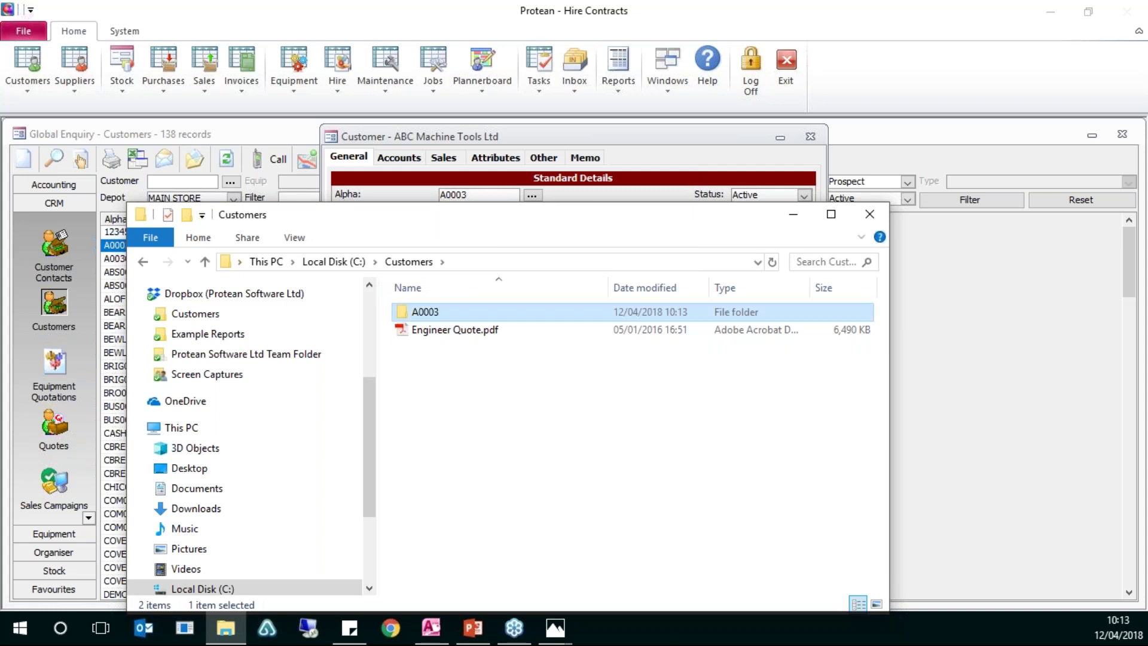
click(490, 330)
drag(490, 330, 516, 307)
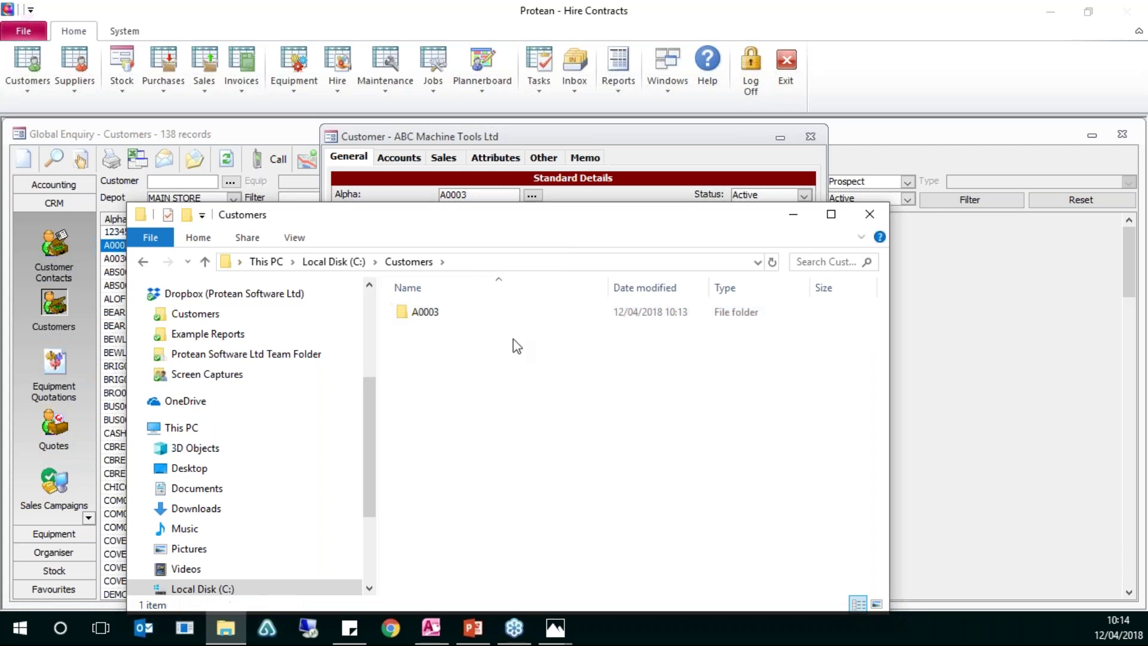
Return to Protean, open the ABC Machine Tools Ltd customer's linked files, view Engineer Quote.pdf and minimize it
click(636, 146)
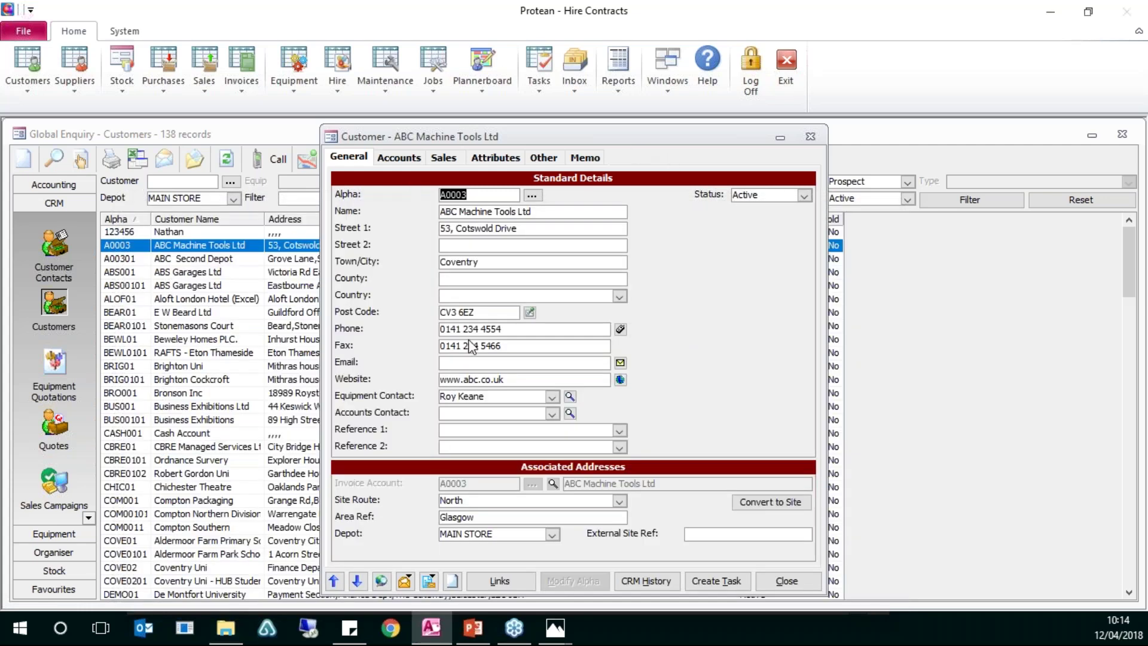
click(510, 578)
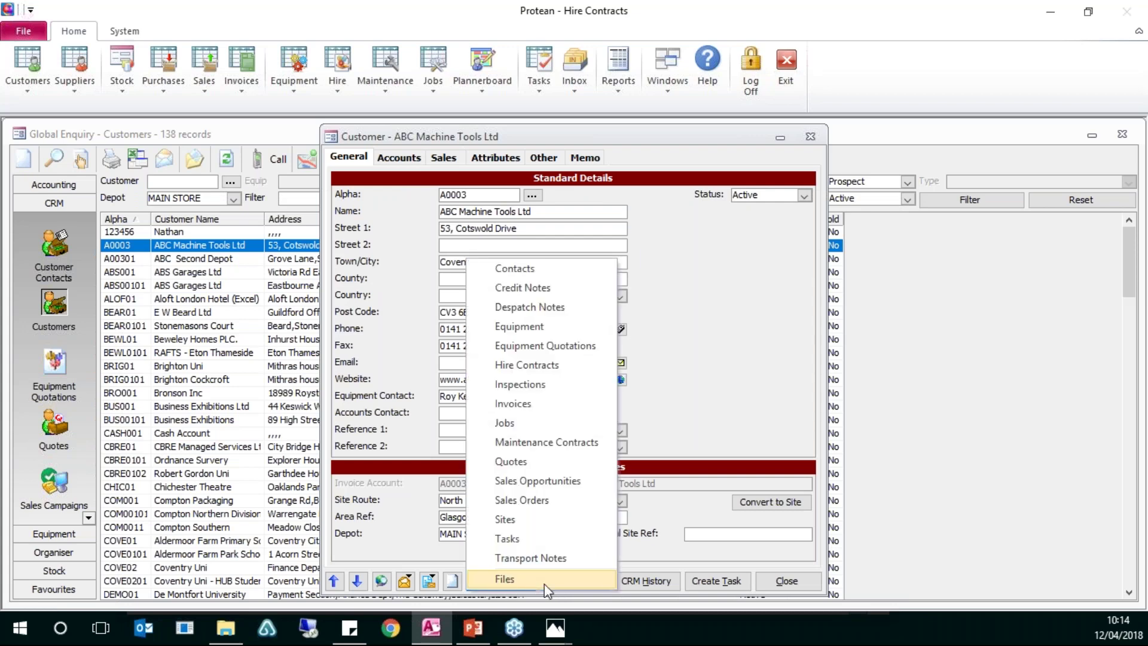
click(544, 584)
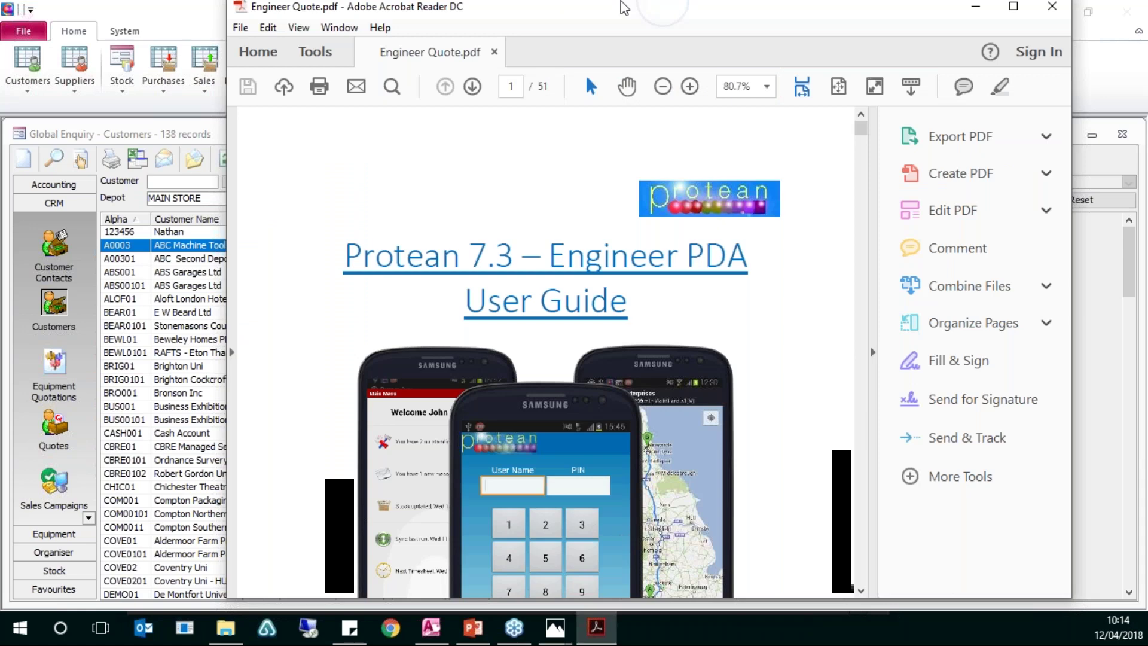
drag(621, 6, 527, 88)
scroll(508, 415, down, 6)
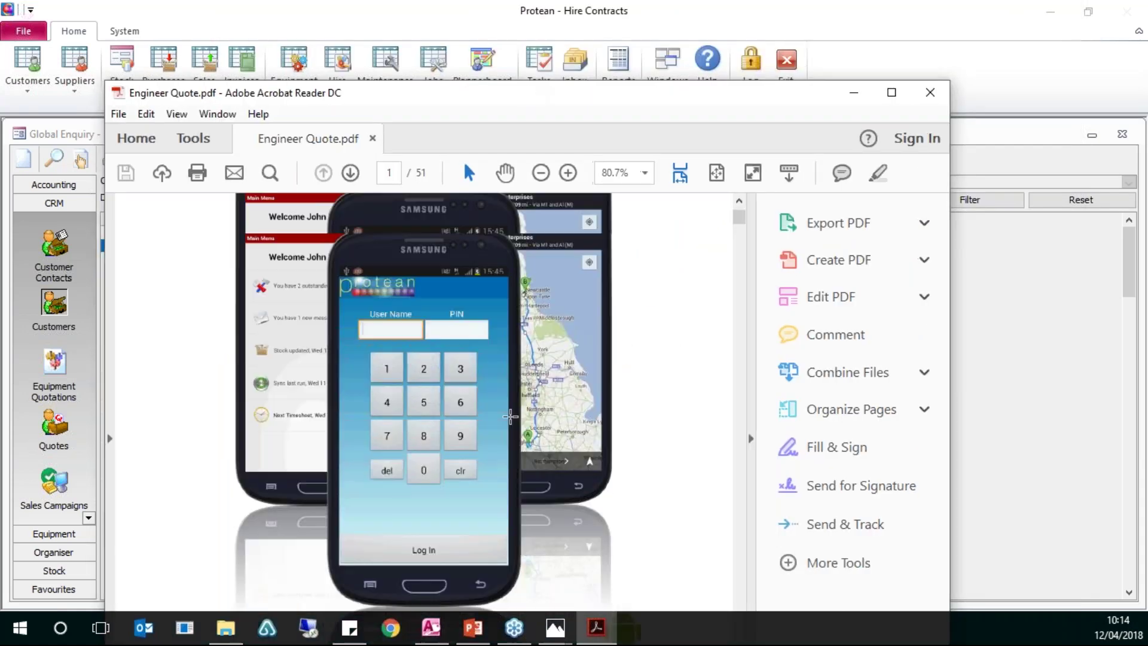
scroll(507, 415, up, 5)
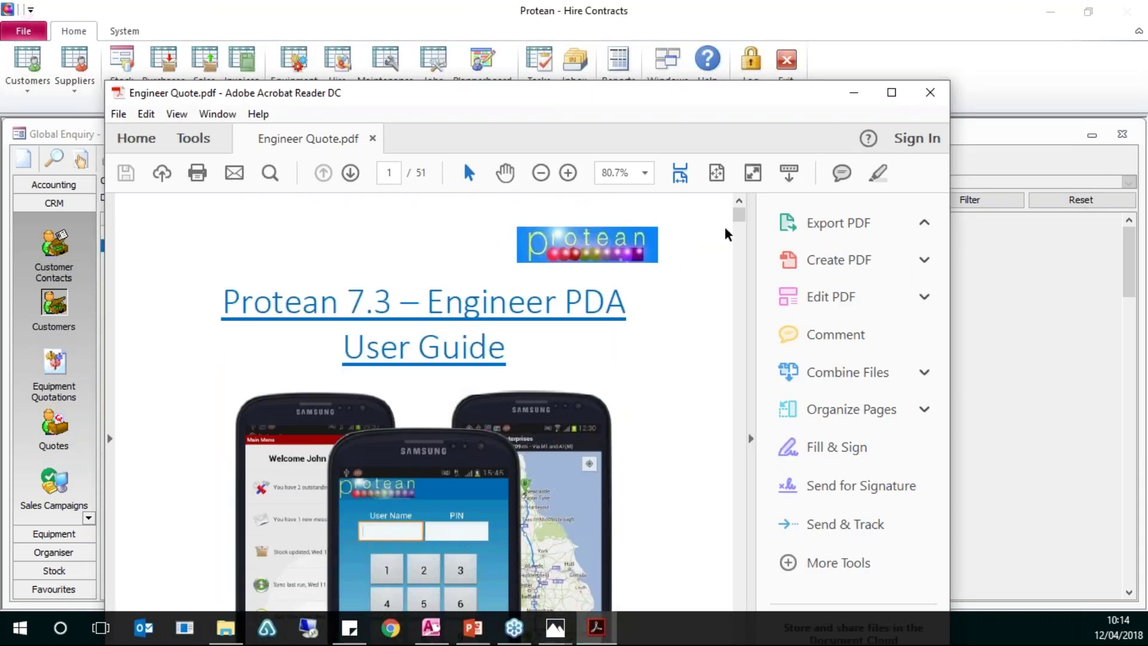
click(860, 94)
Switch to File Explorer and look inside the A0003 customer folder
click(226, 628)
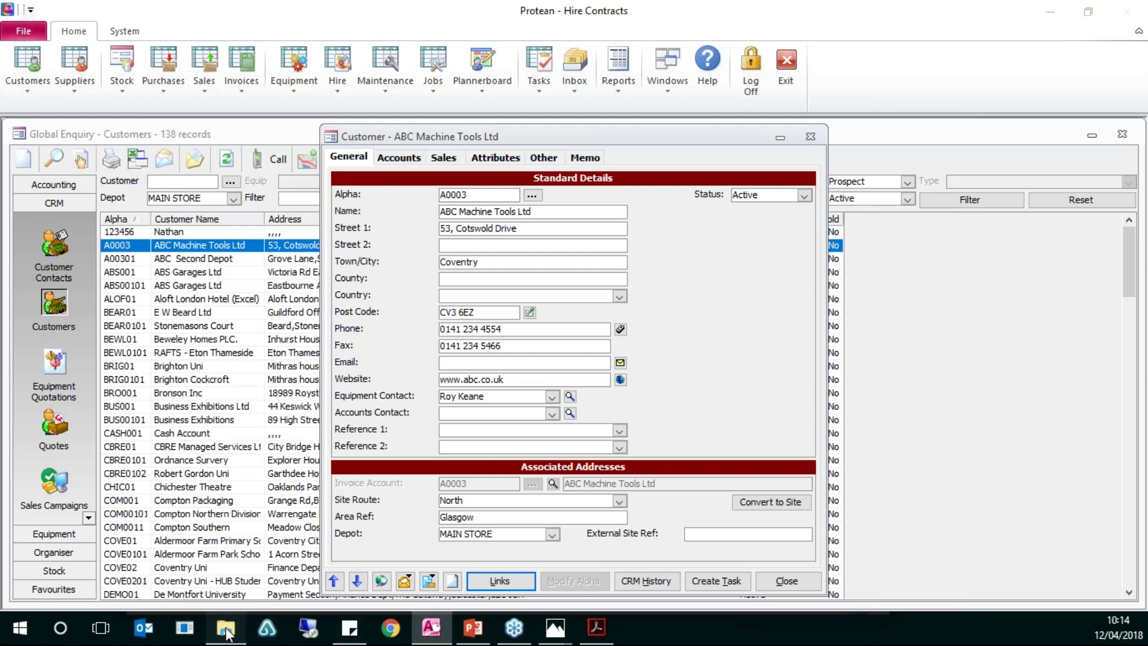
double_click(440, 310)
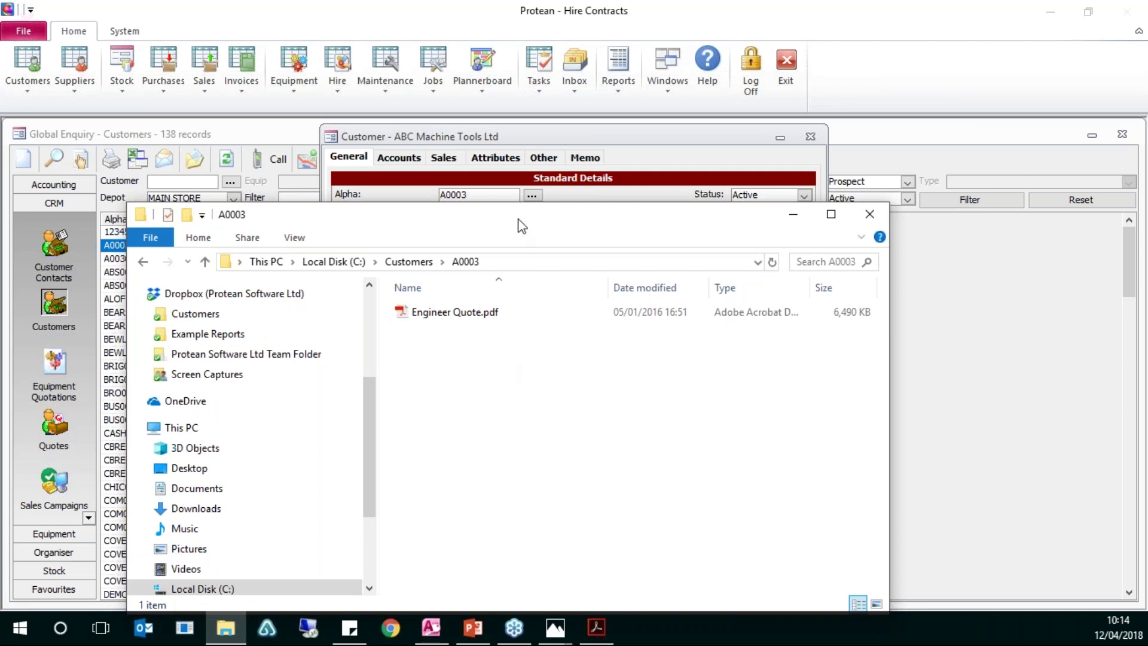
drag(522, 226, 519, 258)
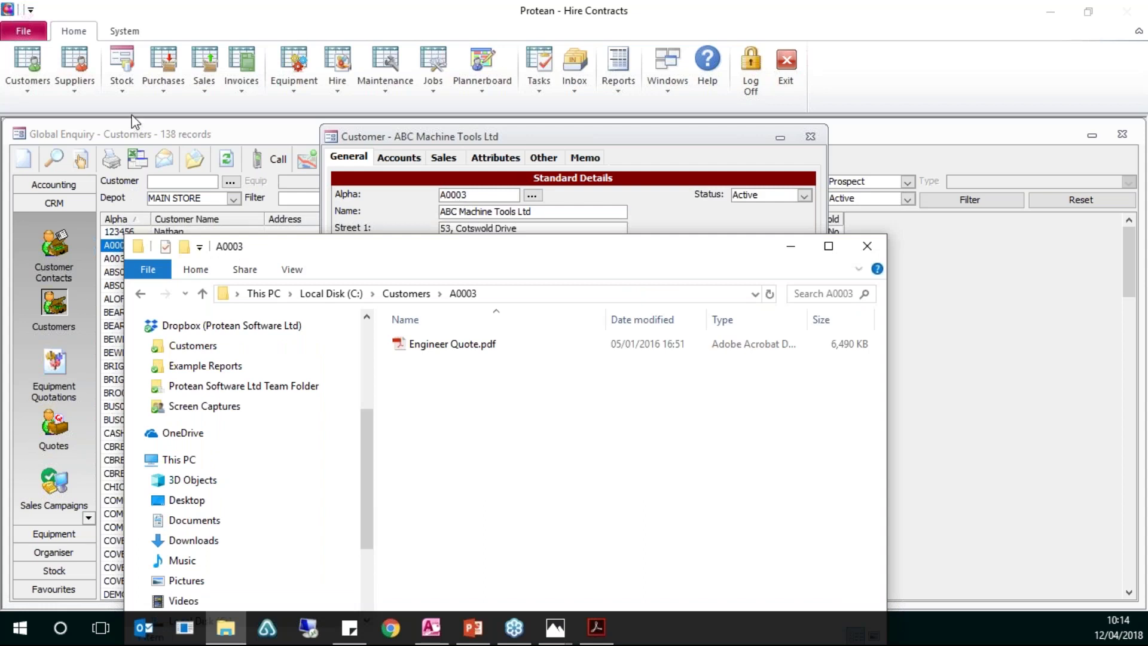
Return to Protean, bring up the equipment list and open the record of equipment number 17
click(289, 59)
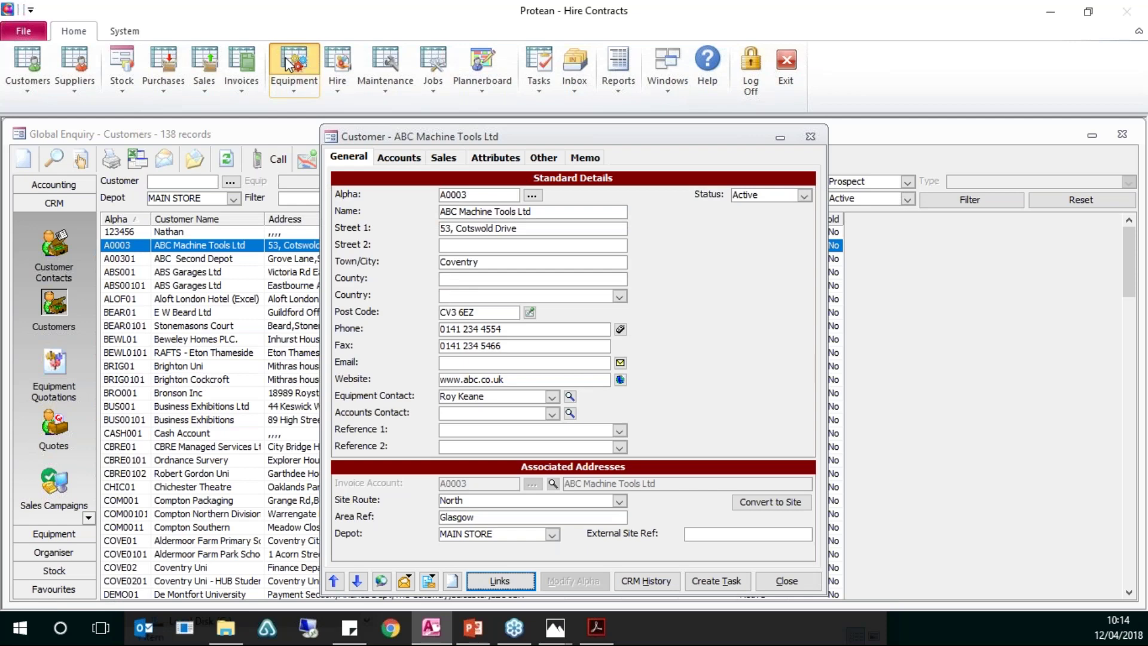
click(290, 65)
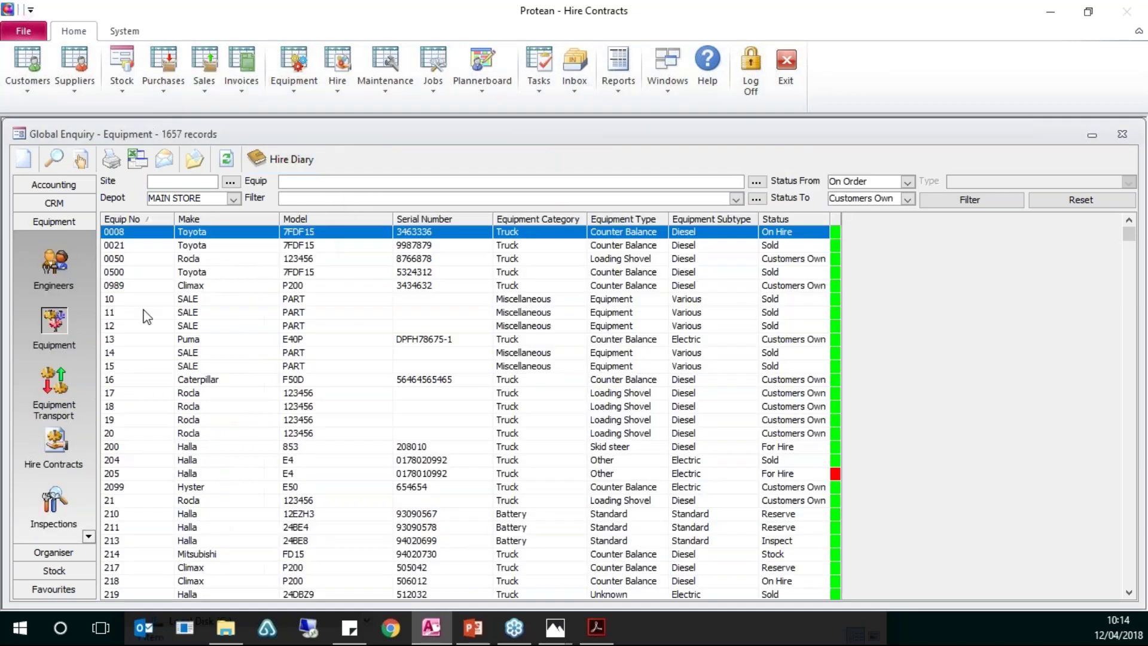
click(486, 392)
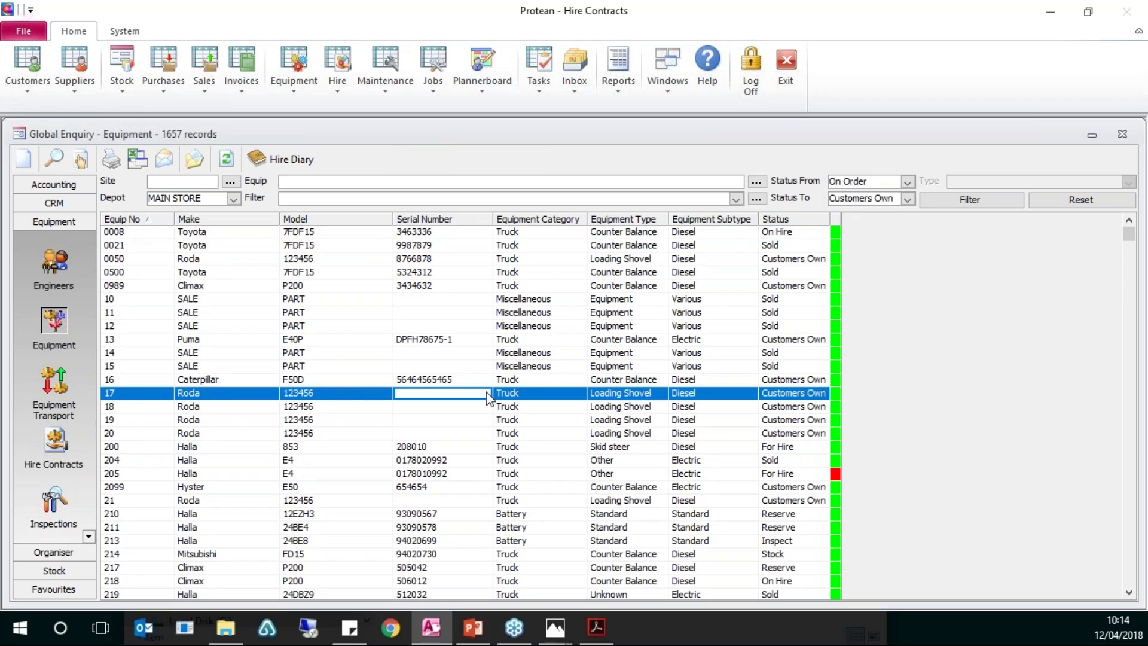
double_click(486, 395)
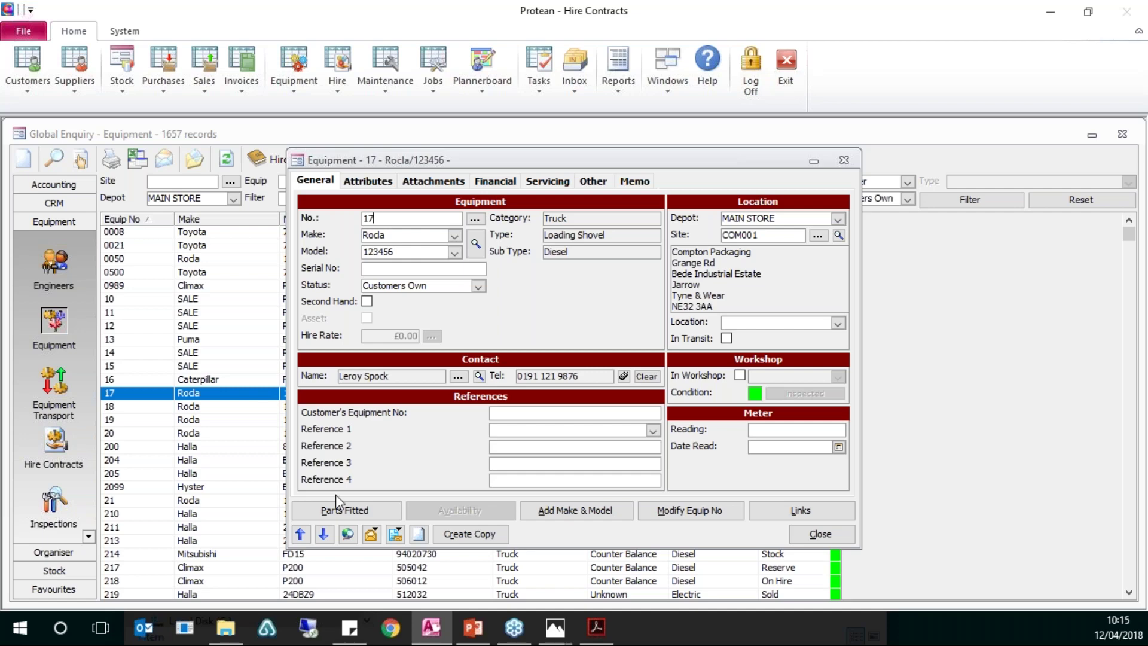
Close the A0003 folder window, the equipment 17 record and the equipment enquiry
click(238, 641)
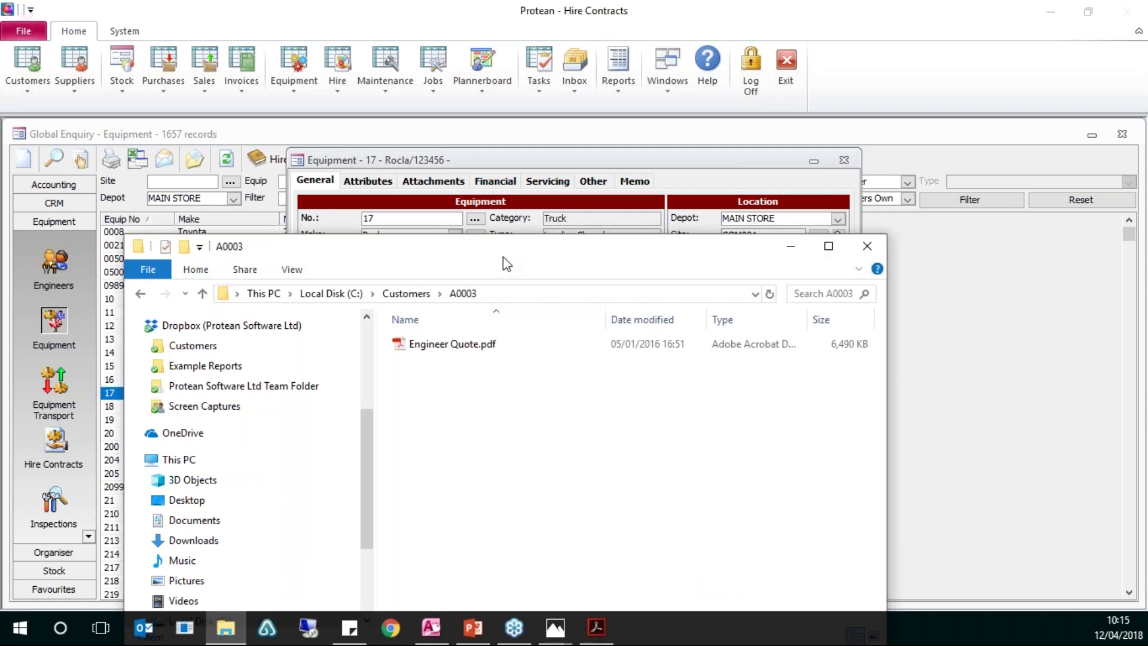
drag(519, 233, 542, 158)
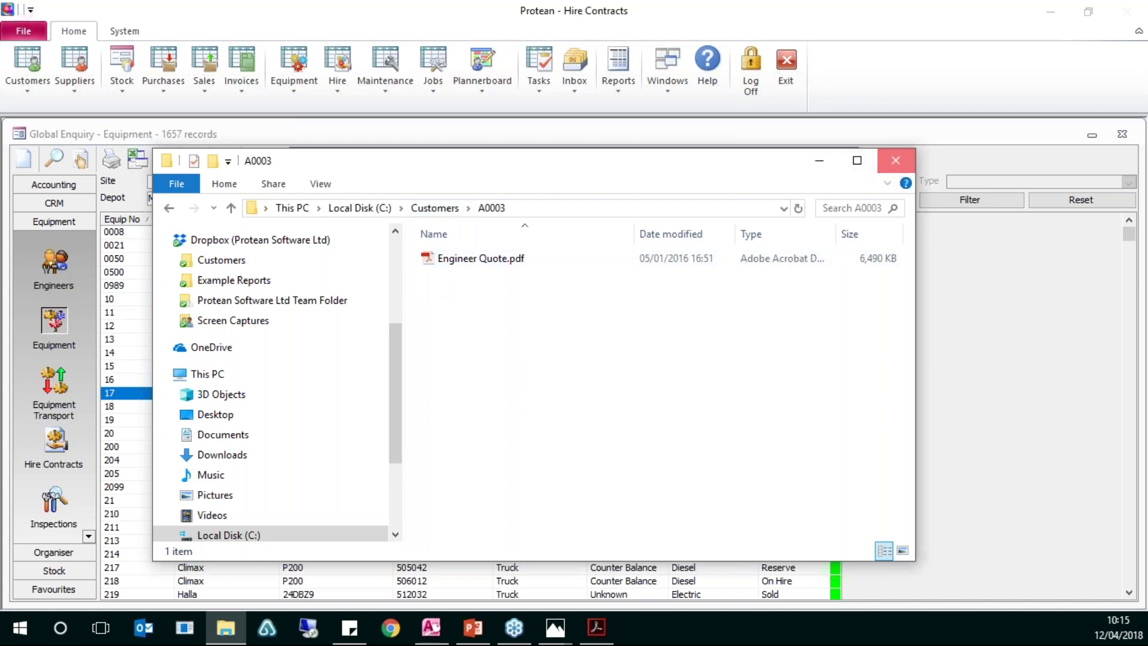
click(895, 160)
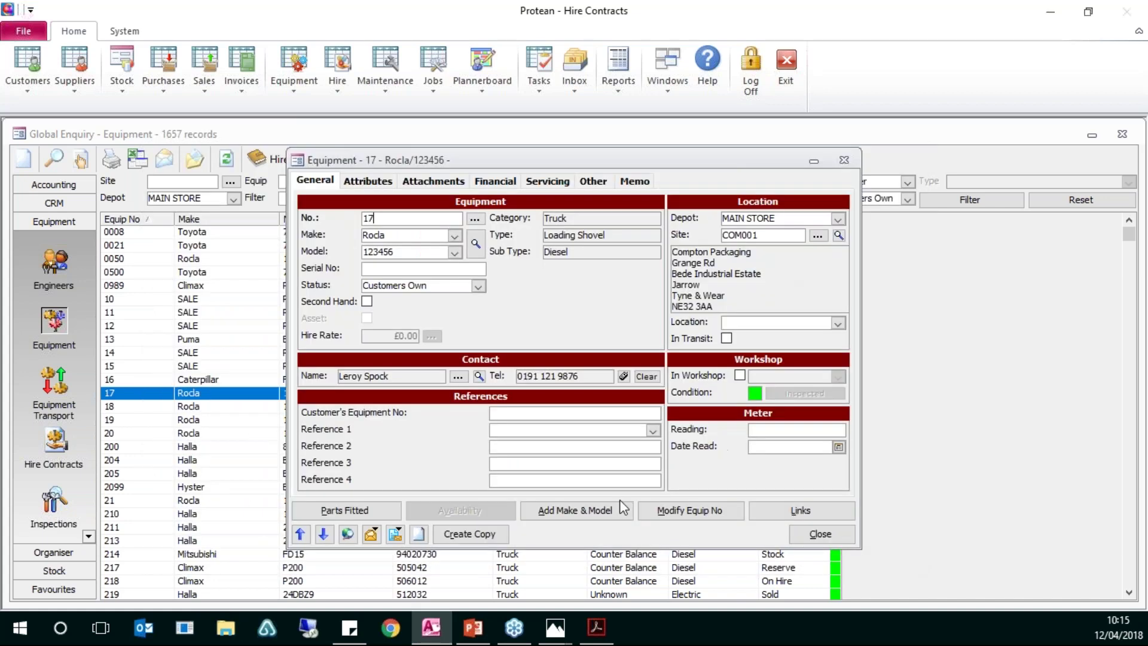
click(801, 538)
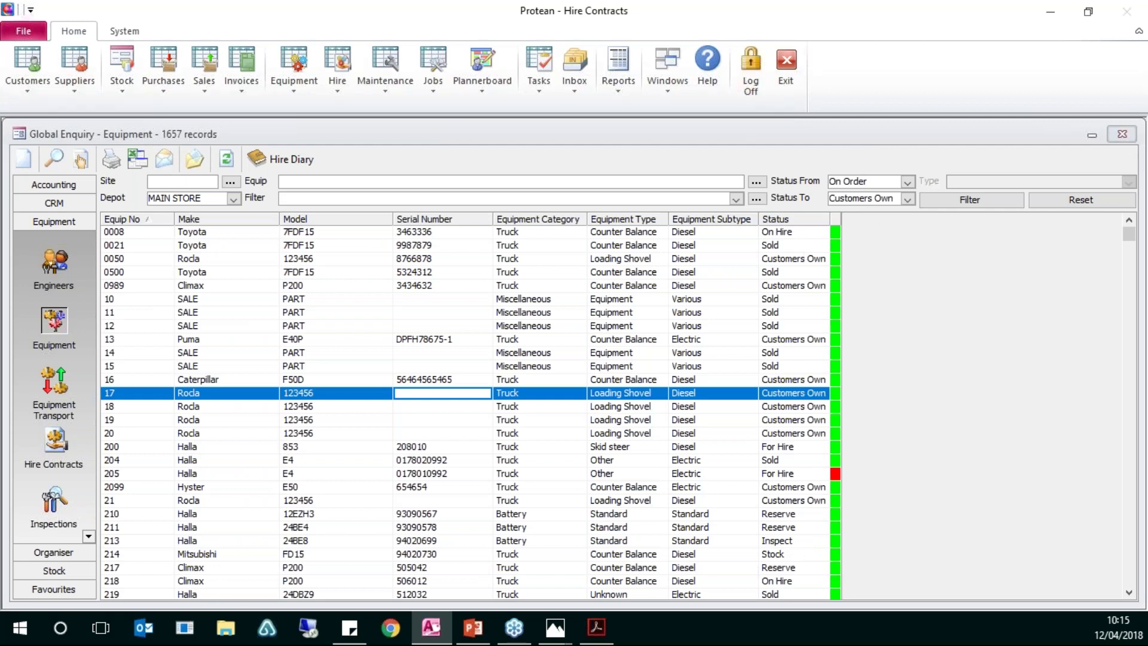
click(1122, 133)
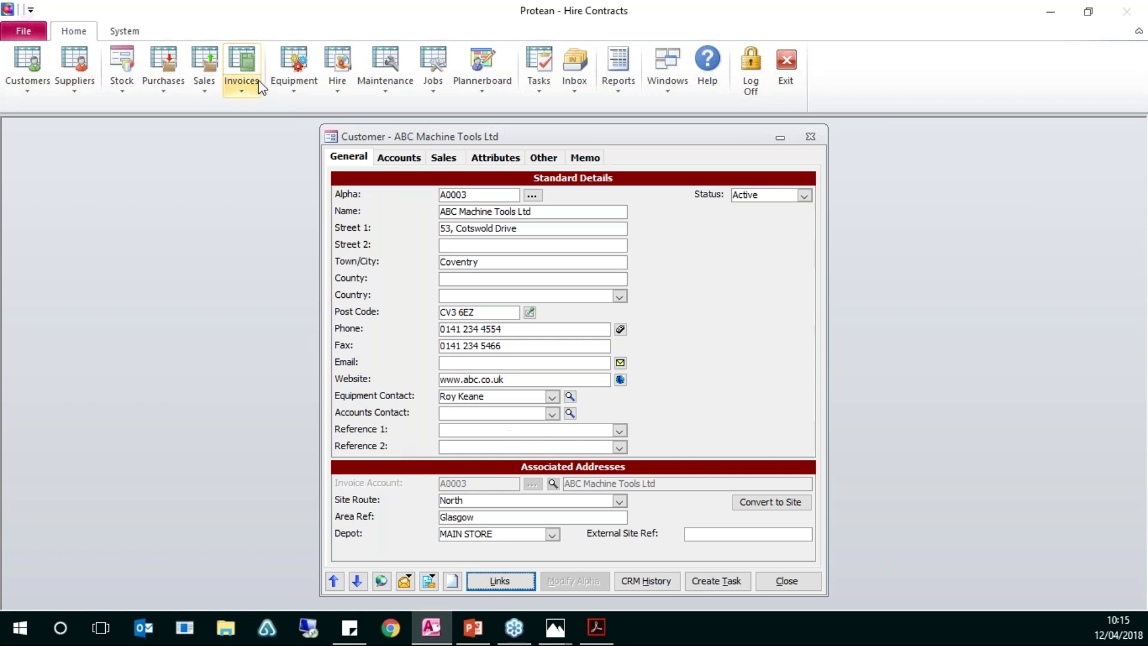
Open the record of equipment number 16, the Caterpillar F50D, and go through its Reference fields
click(300, 56)
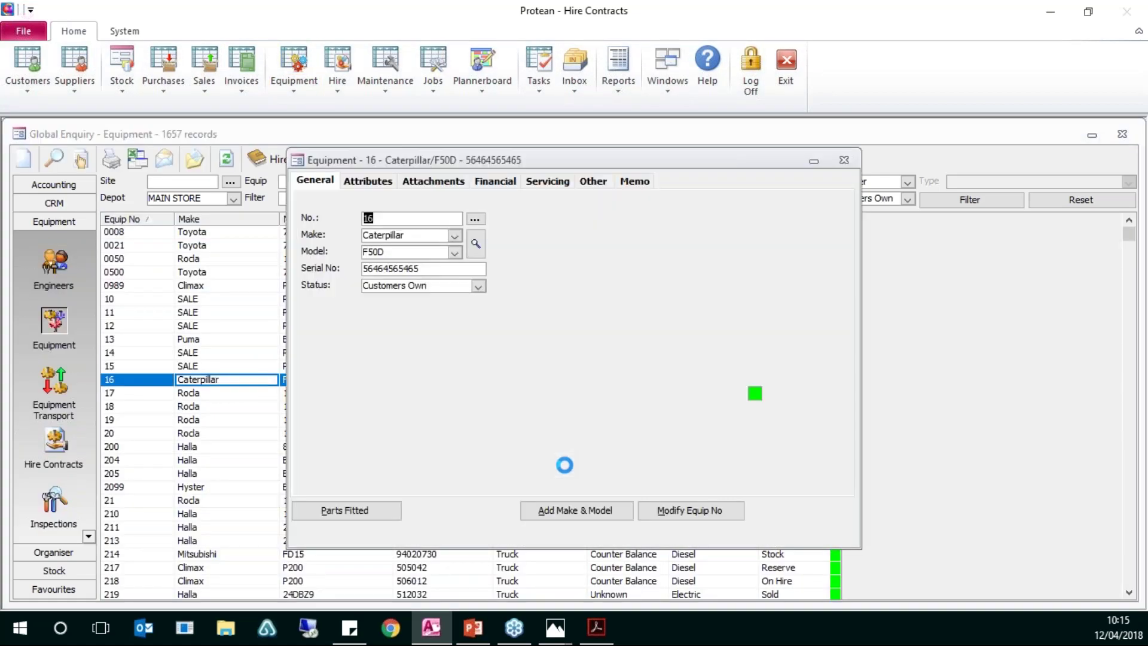
click(648, 430)
click(504, 443)
click(511, 463)
click(507, 480)
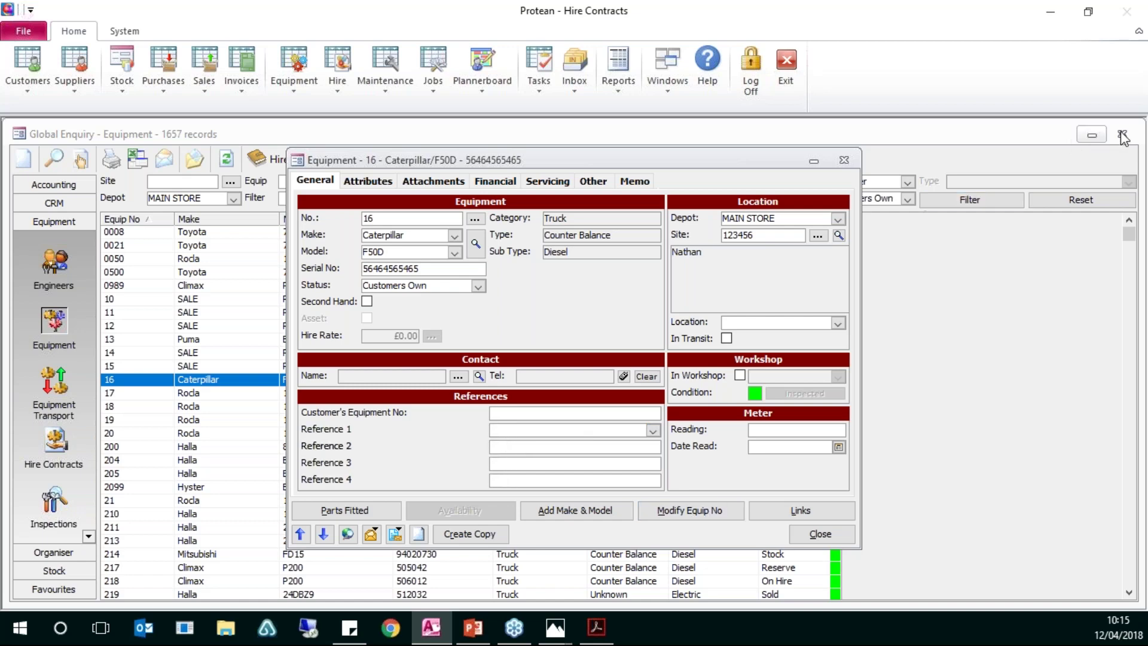
Close the equipment enquiry and arrange the ABC Machine Tools Ltd and equipment 16 records side by side
click(1076, 131)
click(1123, 134)
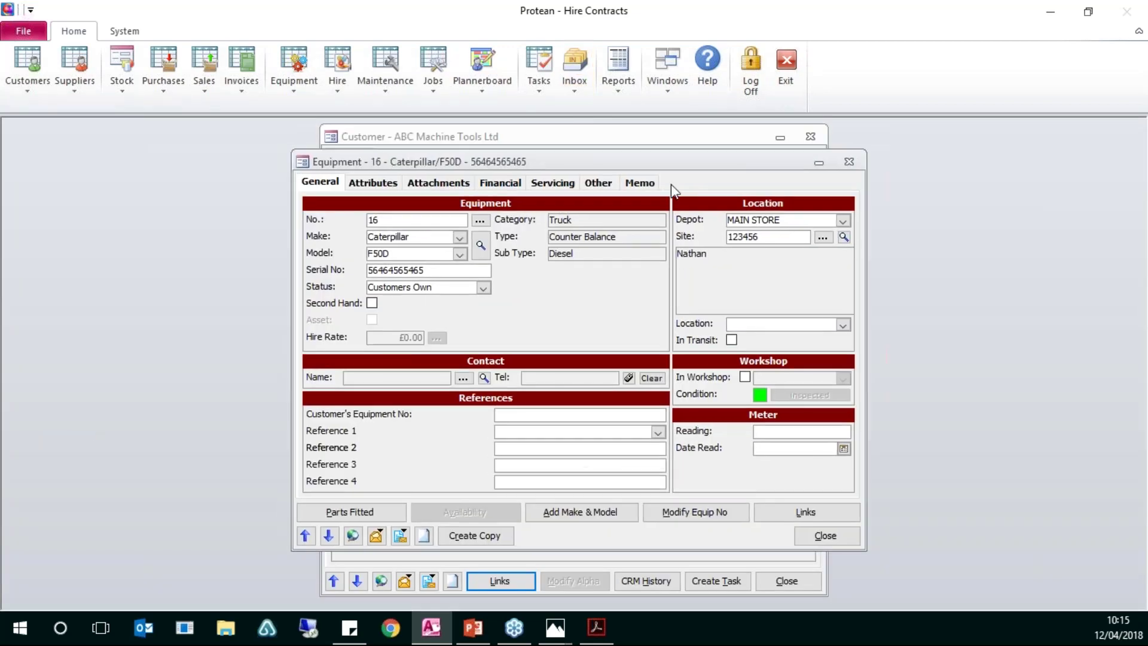
drag(655, 142, 349, 146)
drag(633, 185, 691, 199)
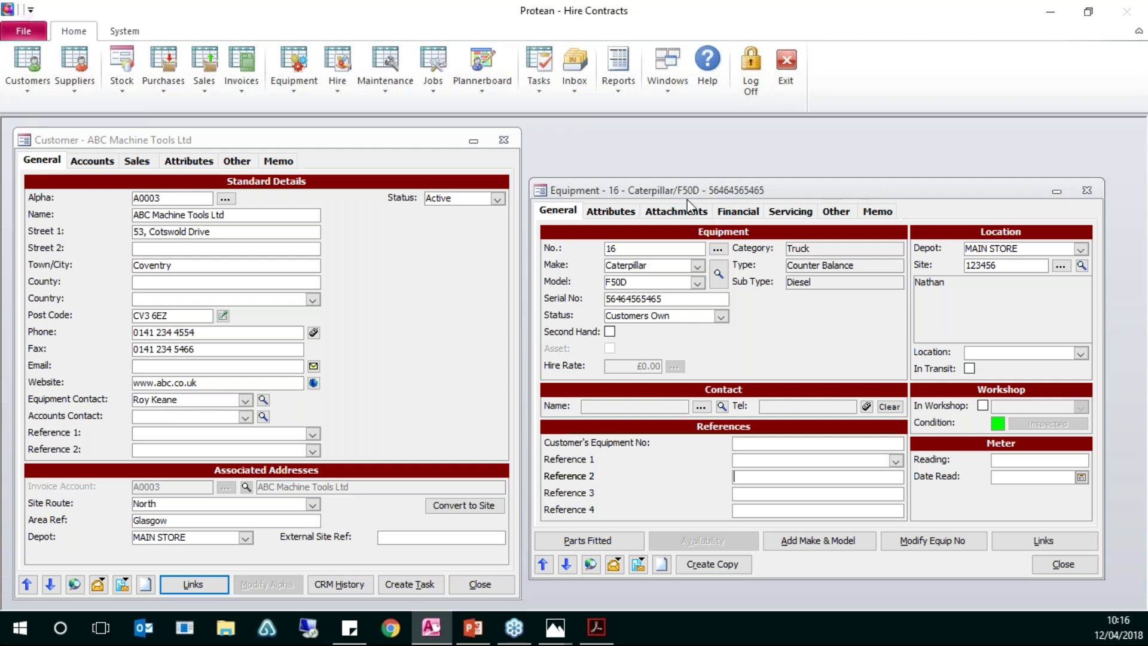
Open the User References settings from the general system options
click(125, 33)
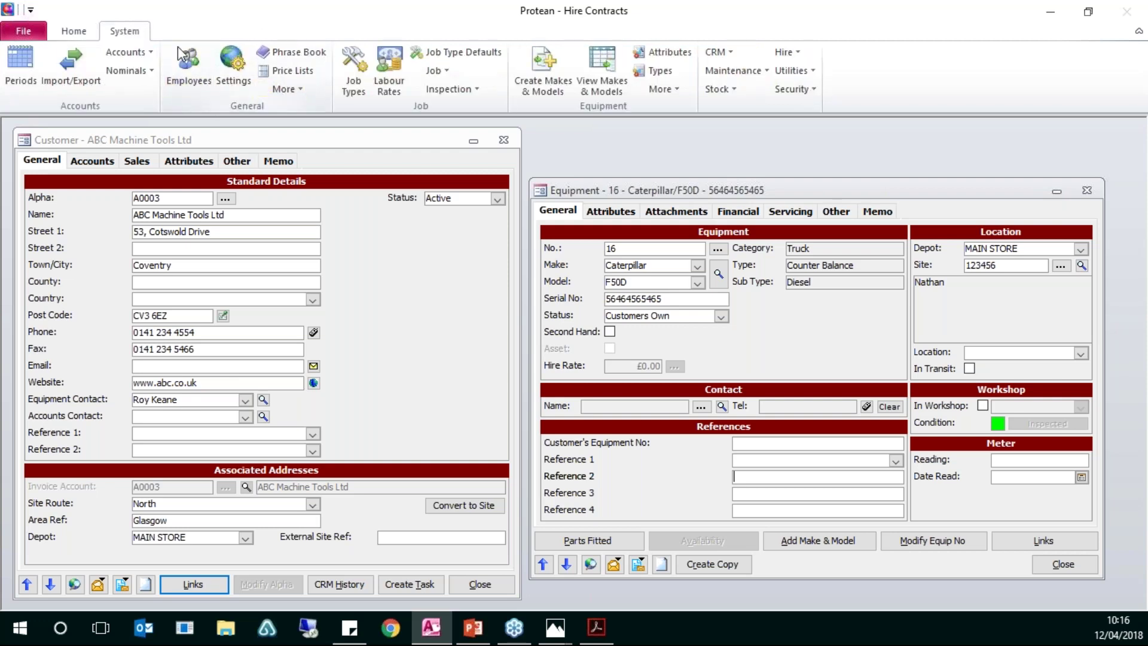
click(284, 90)
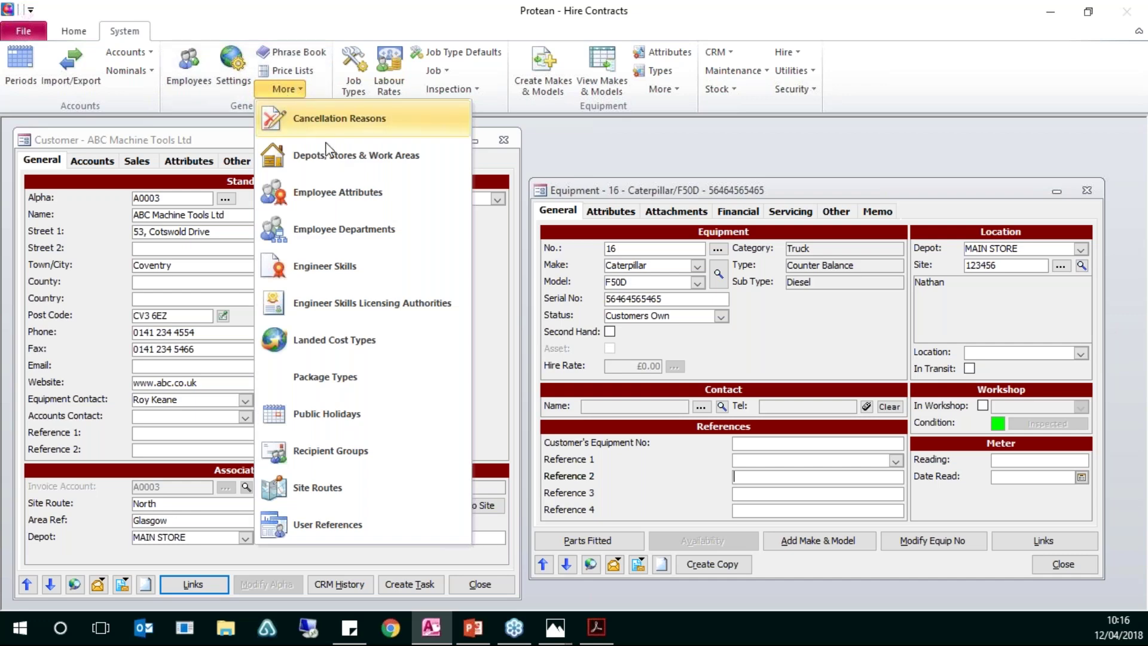
click(338, 526)
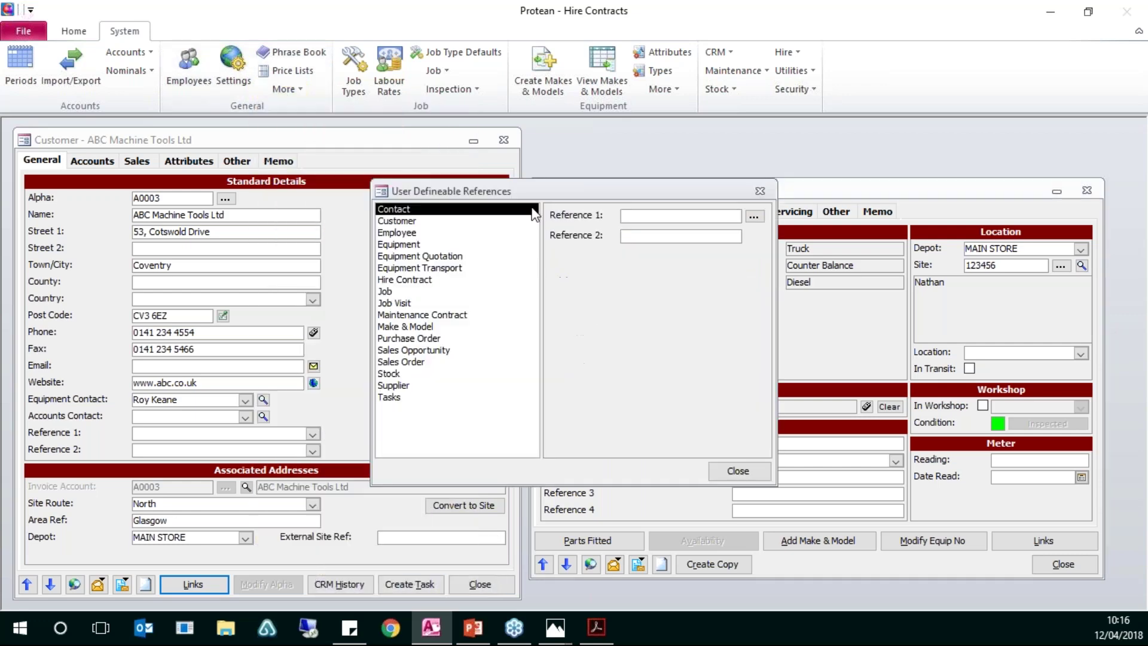
drag(488, 196, 465, 211)
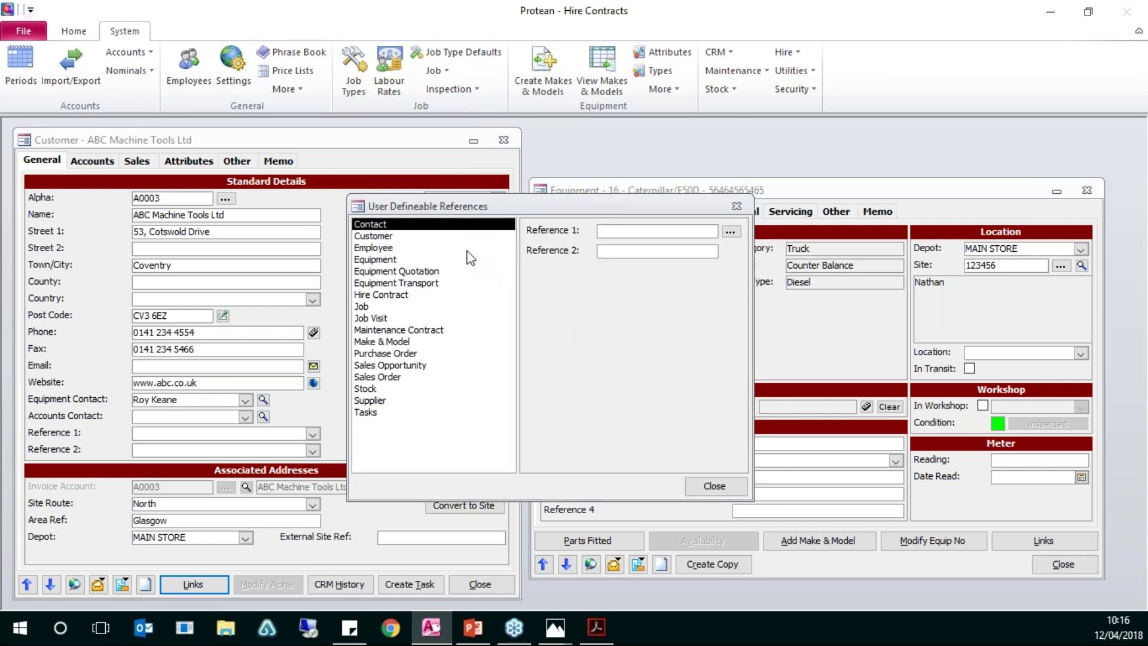
Examine which reference fields can be defined for the Customer, Employee and Equipment record types
click(394, 236)
click(395, 248)
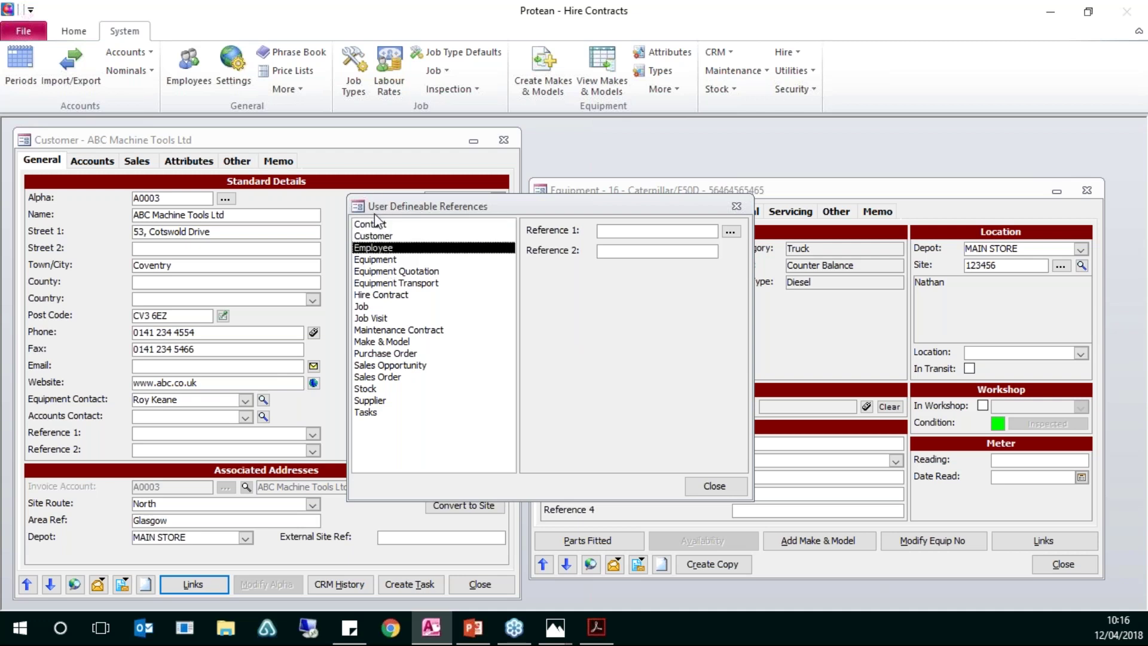
mouse_move(385, 239)
mouse_down()
mouse_move(408, 419)
mouse_move(402, 261)
mouse_move(387, 239)
mouse_up()
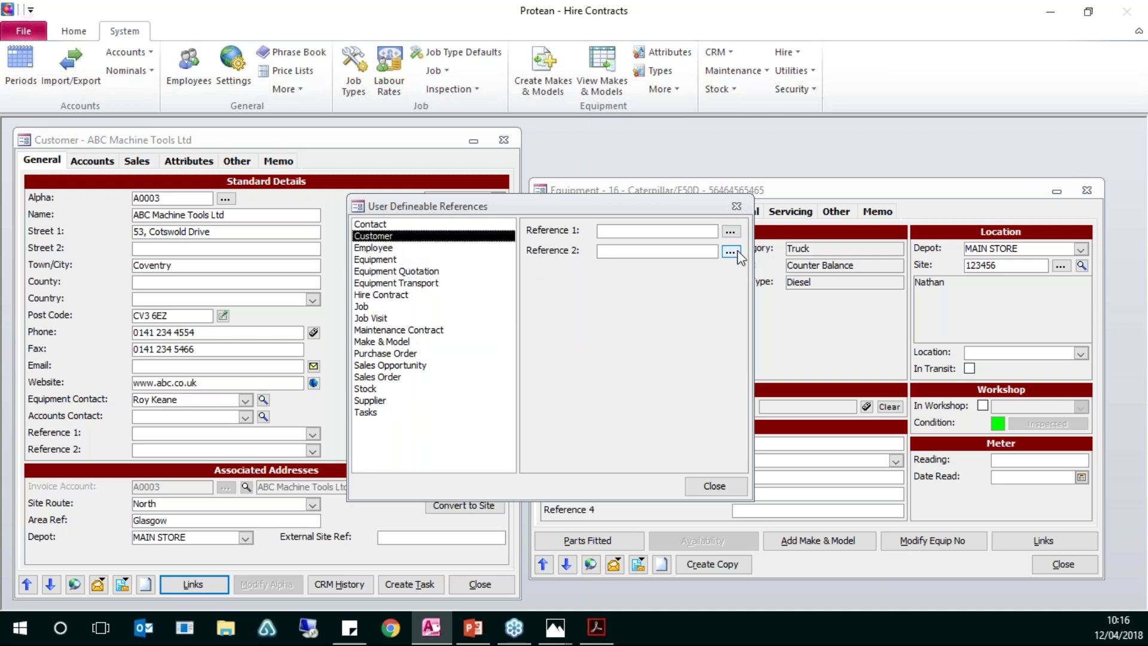
click(401, 264)
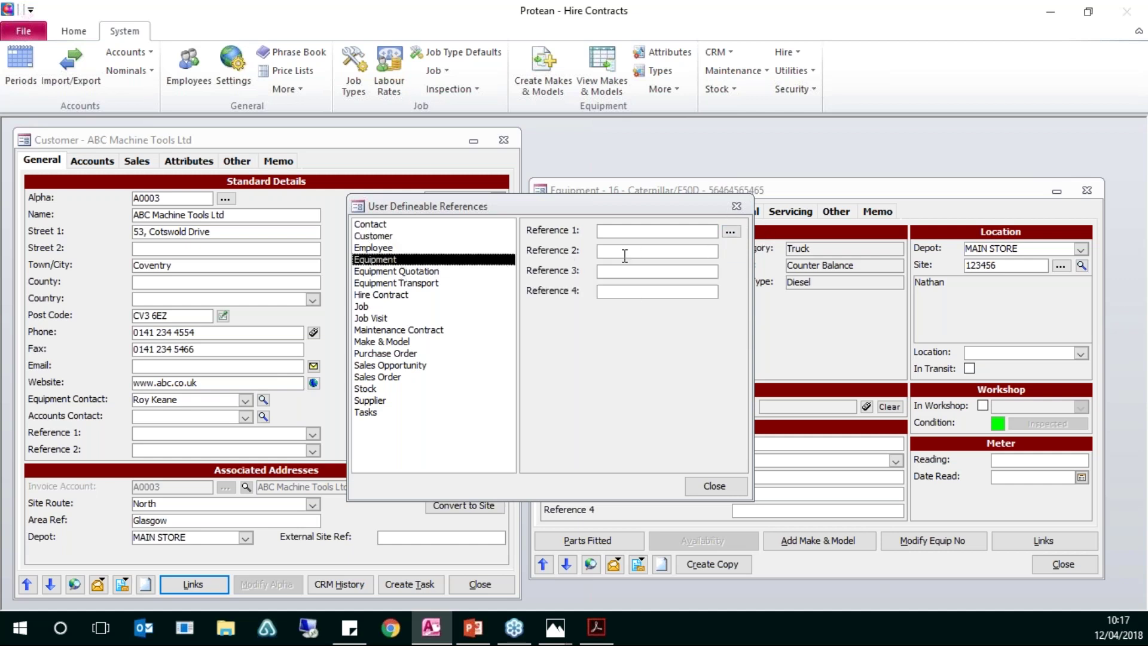
Name the first user-definable reference for the Customer record type TEST
drag(590, 206, 636, 202)
click(426, 228)
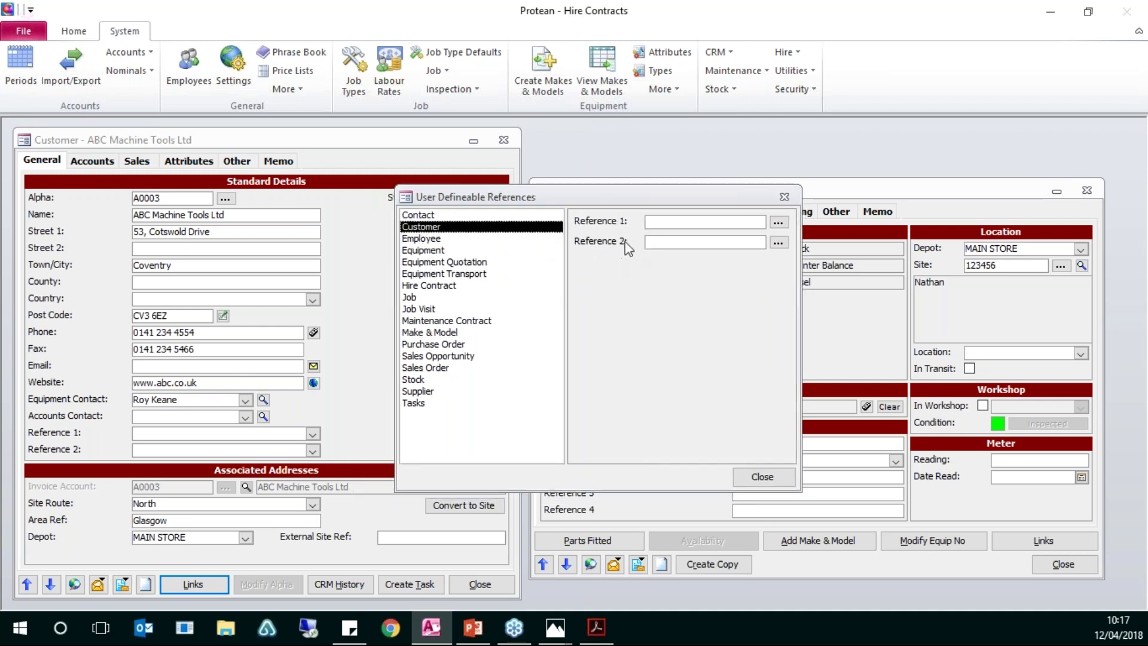
click(679, 222)
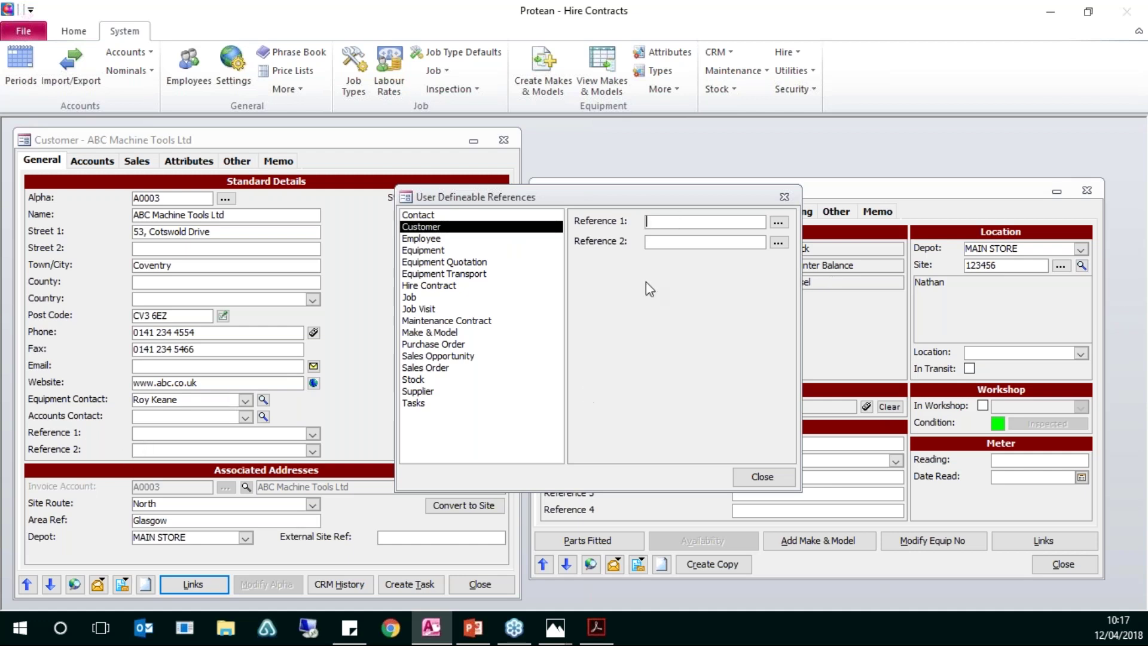
text(TEST)
key(Tab)
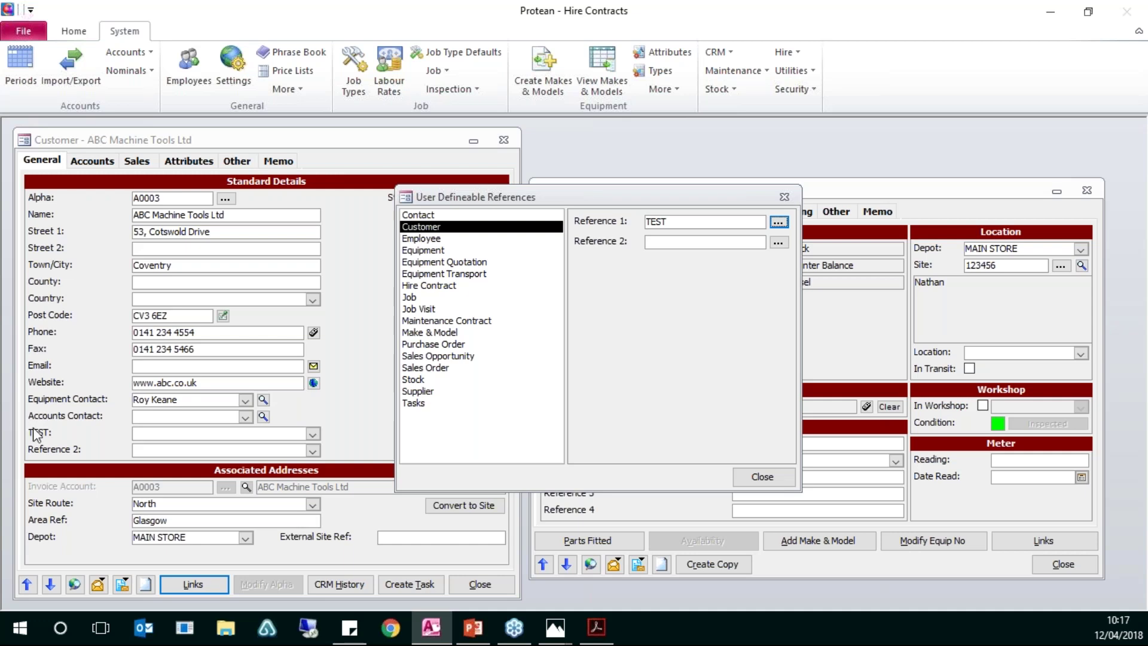
Name the first user-definable reference for the Equipment record type NUMBER and close the reference settings
click(439, 252)
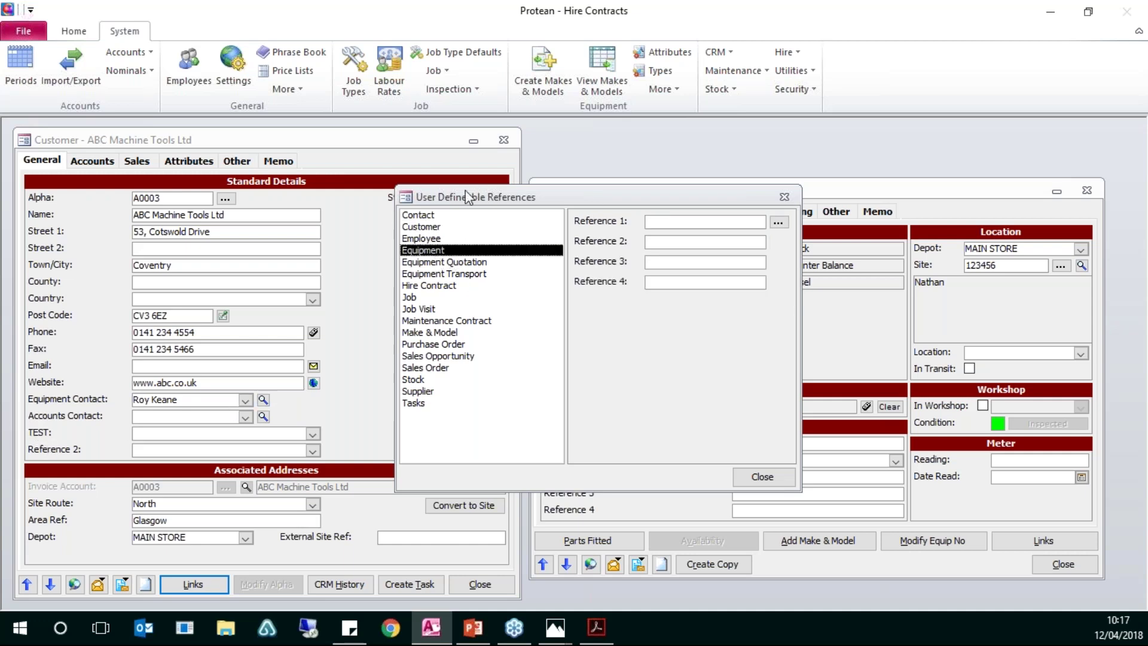
drag(467, 196, 317, 183)
click(441, 218)
text(N)
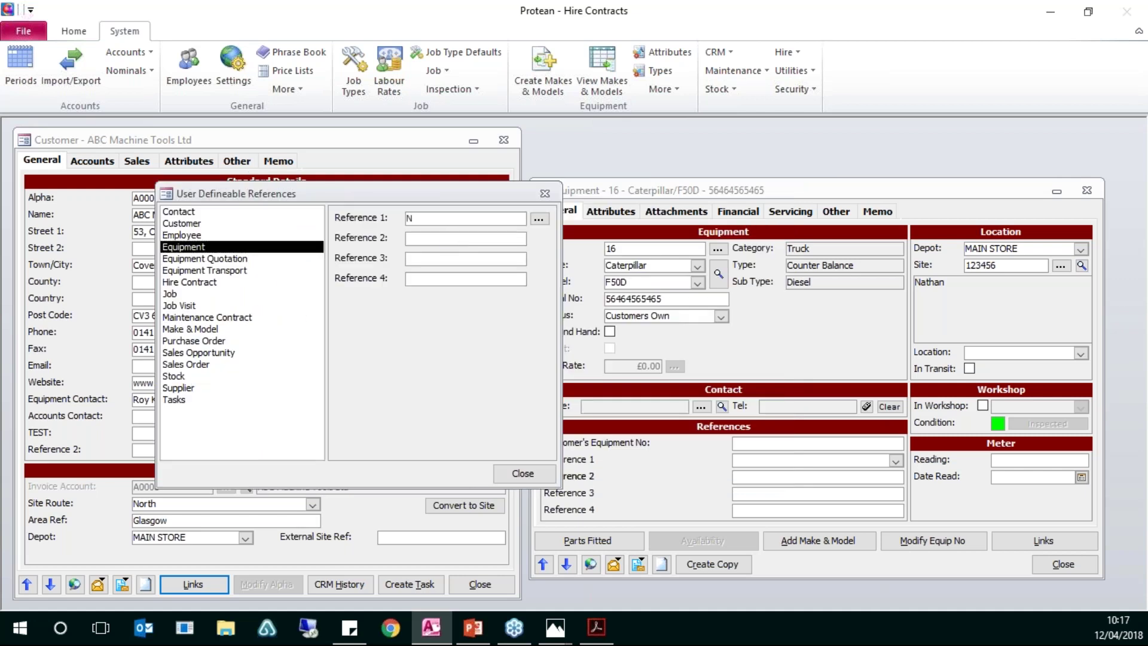
text(UMBER)
drag(354, 192, 282, 179)
key(Tab)
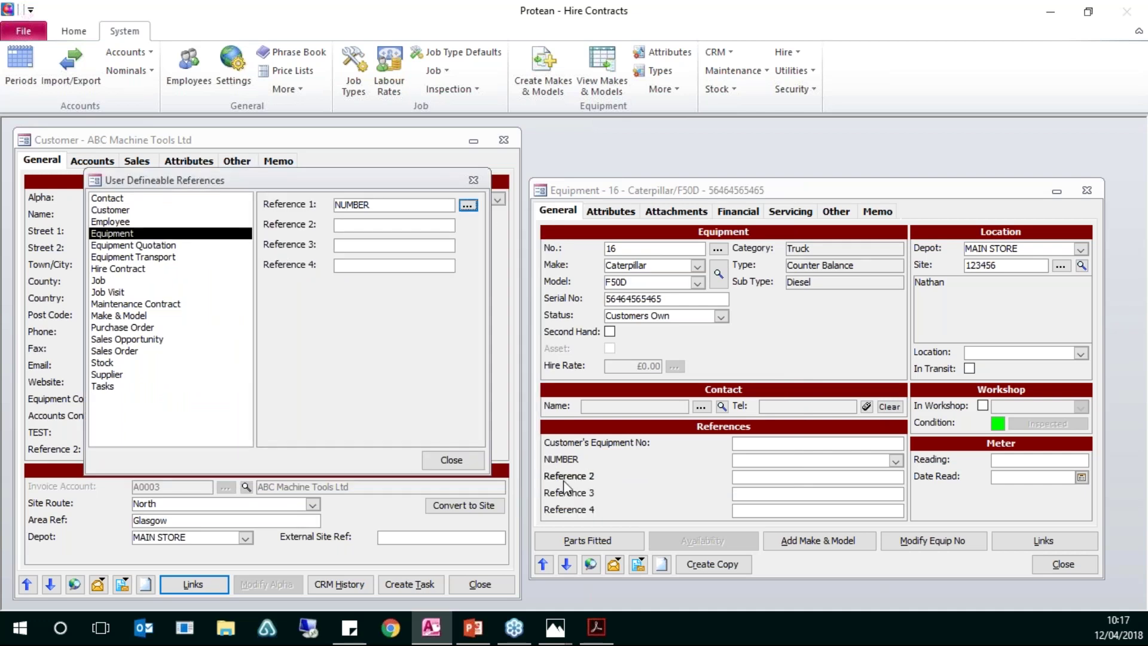
click(448, 461)
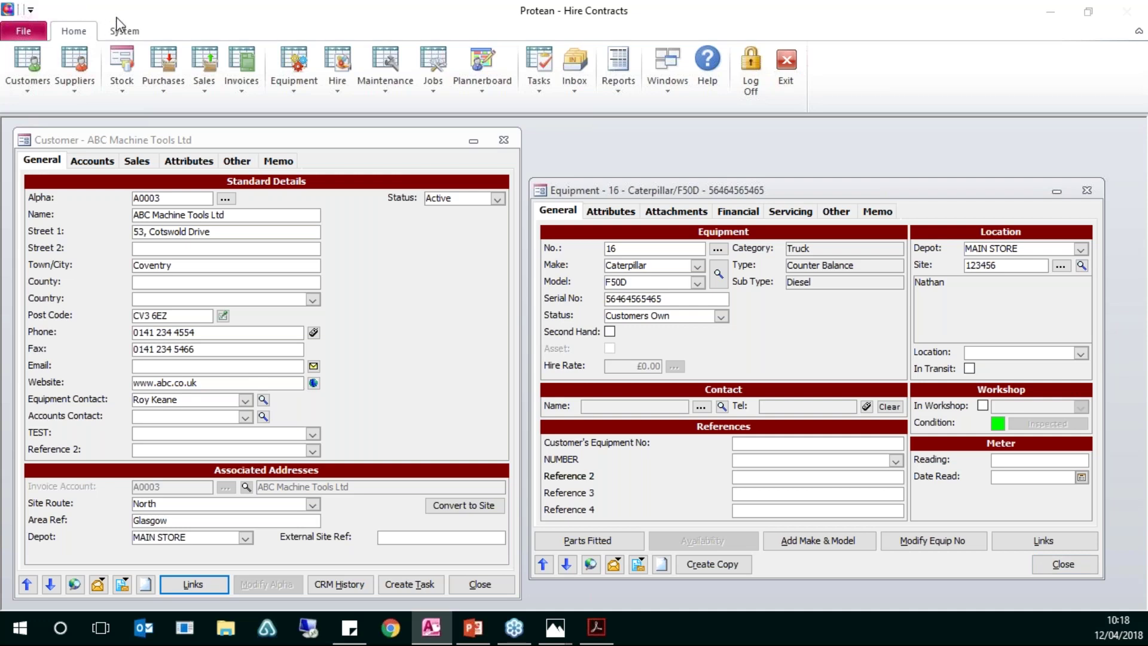
Reopen the User References settings and rename the first Customer reference as industry
click(120, 35)
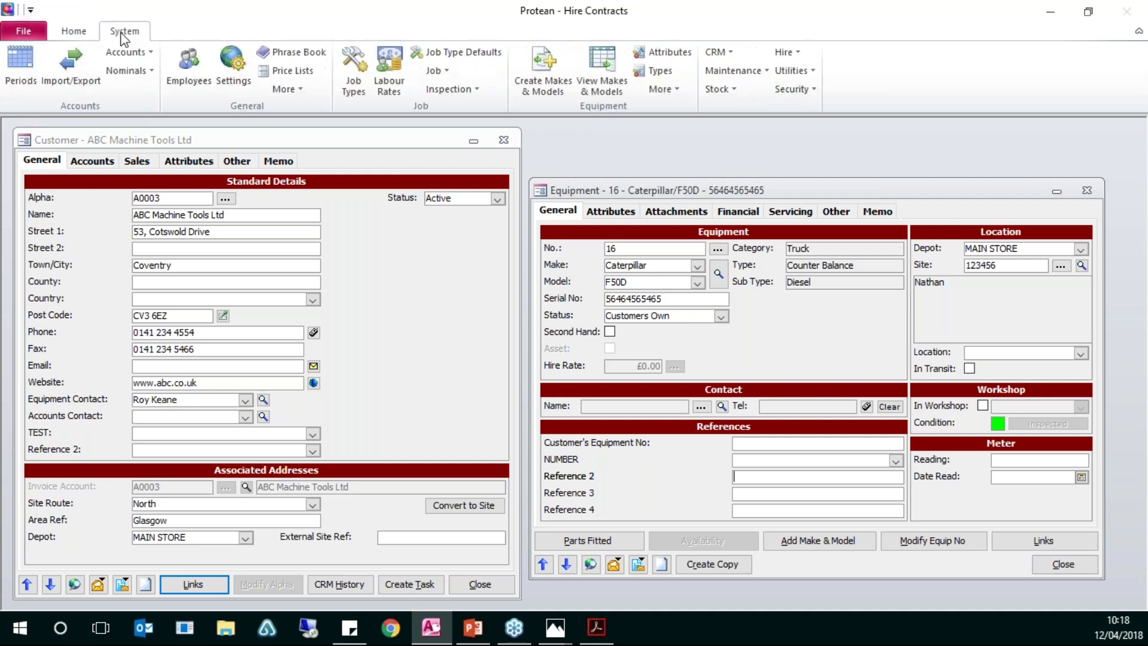
click(283, 85)
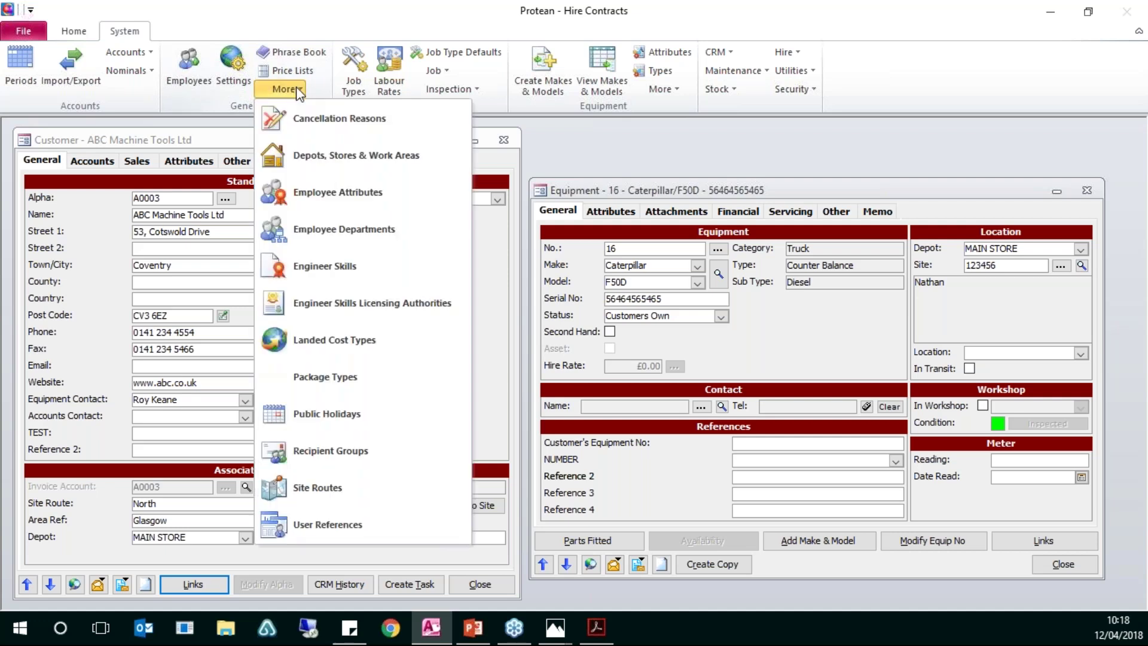
click(352, 527)
click(395, 221)
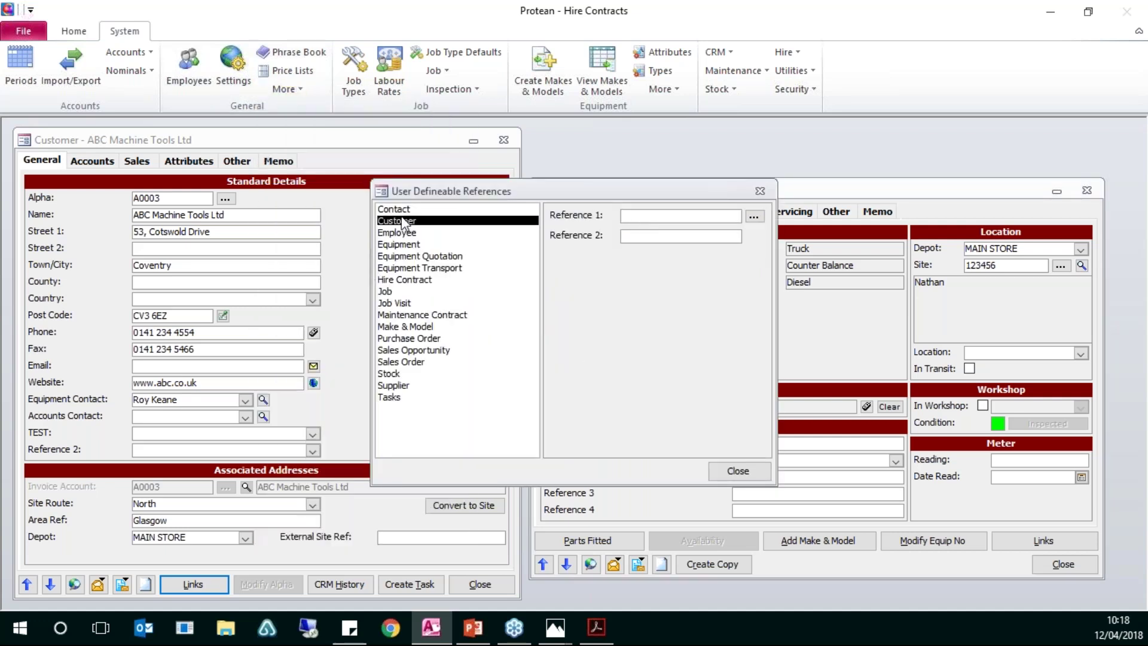
double_click(698, 215)
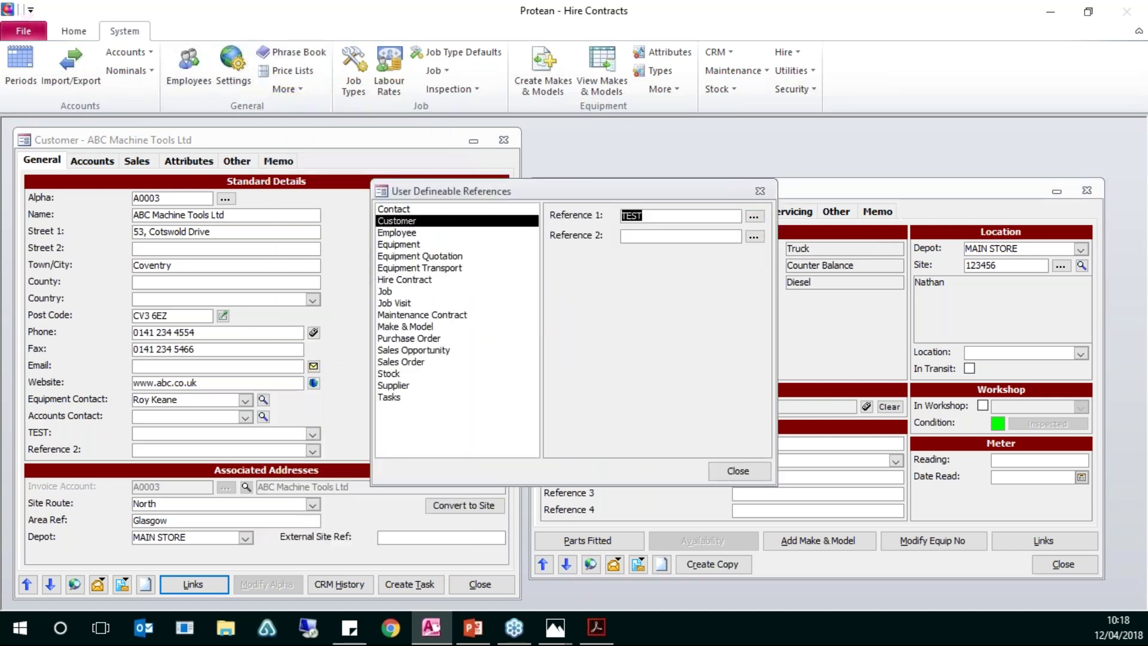
text(industry)
click(154, 435)
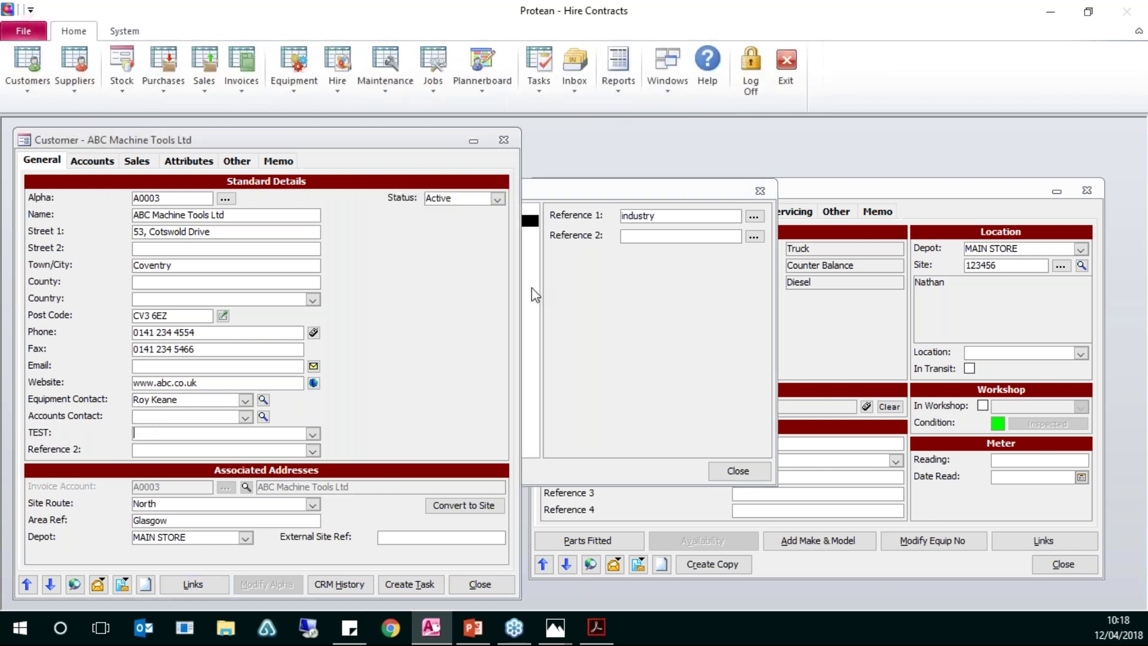
click(658, 213)
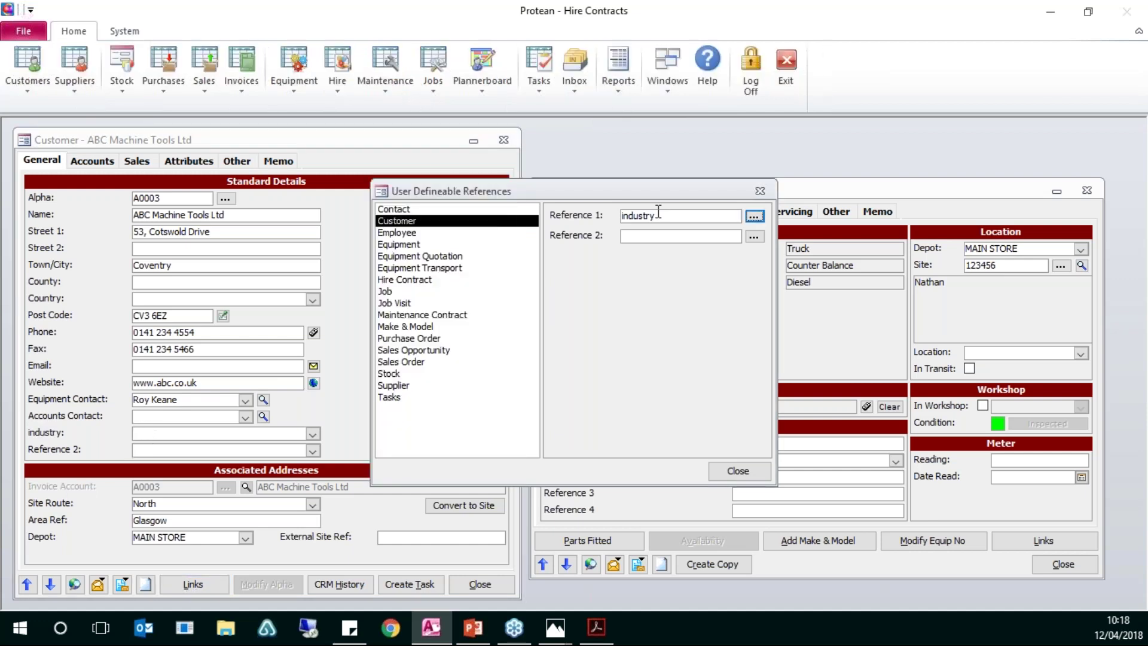
Set the industry of ABC Machine Tools Ltd to Retail and add Retail to the field's selectable values
click(312, 434)
click(211, 448)
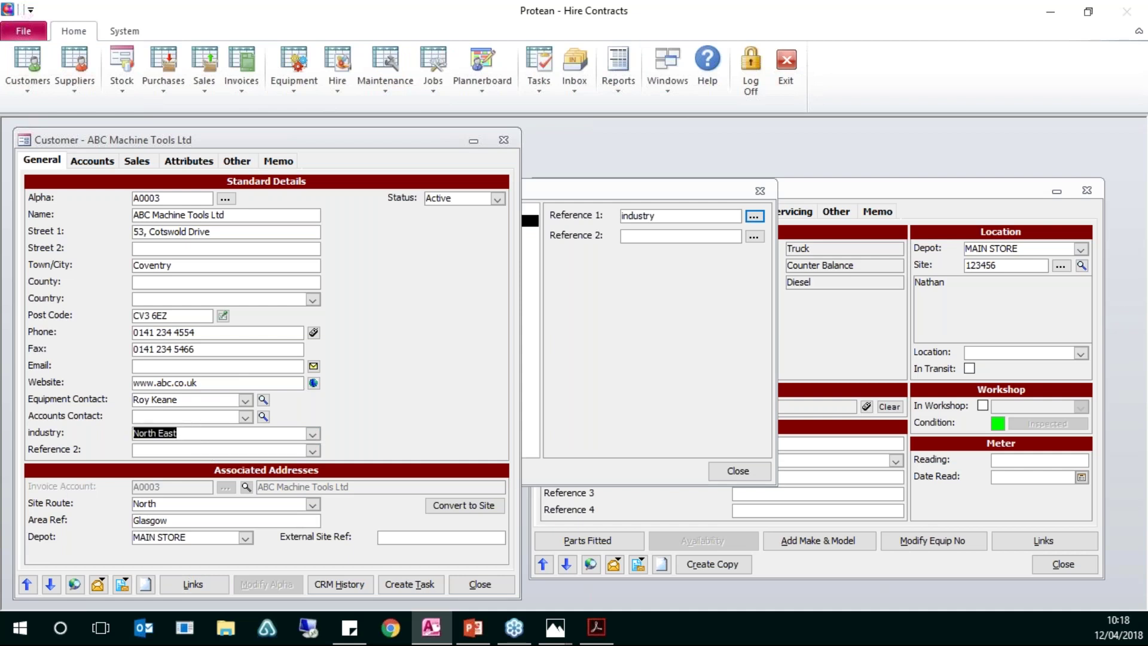
text(Retail)
key(Tab)
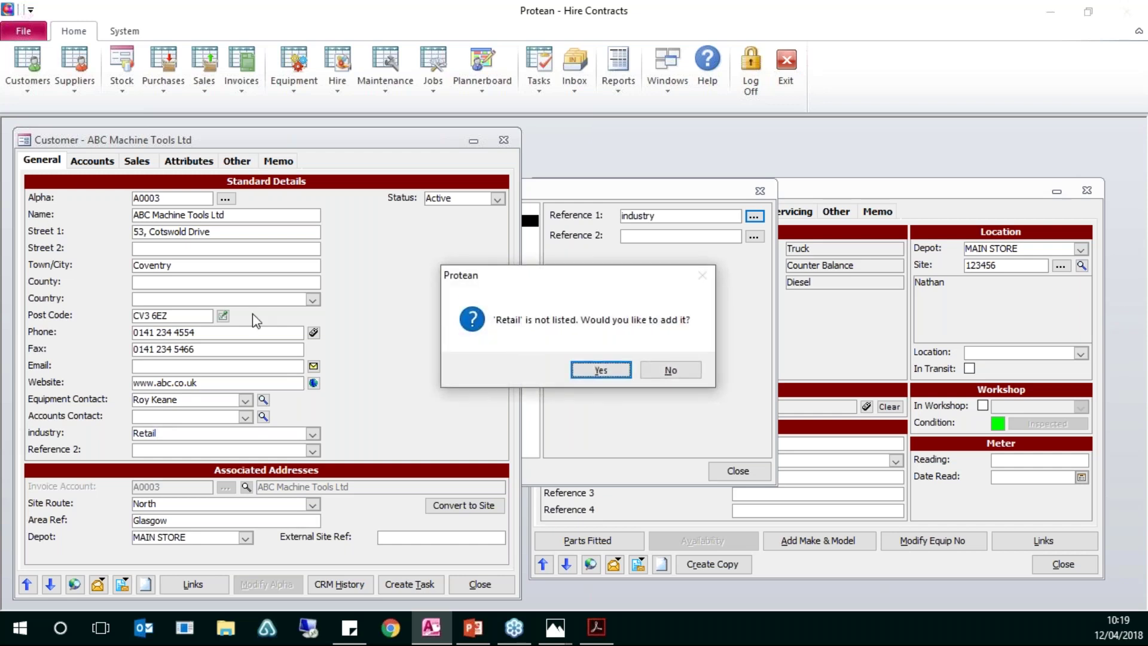
click(613, 370)
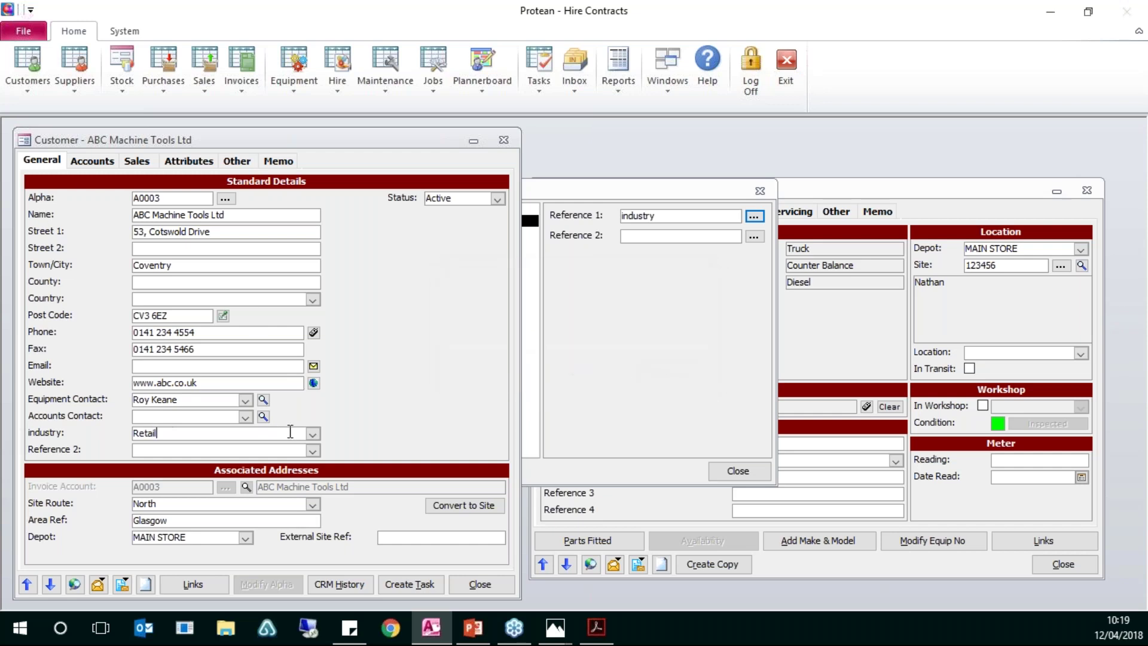
click(314, 433)
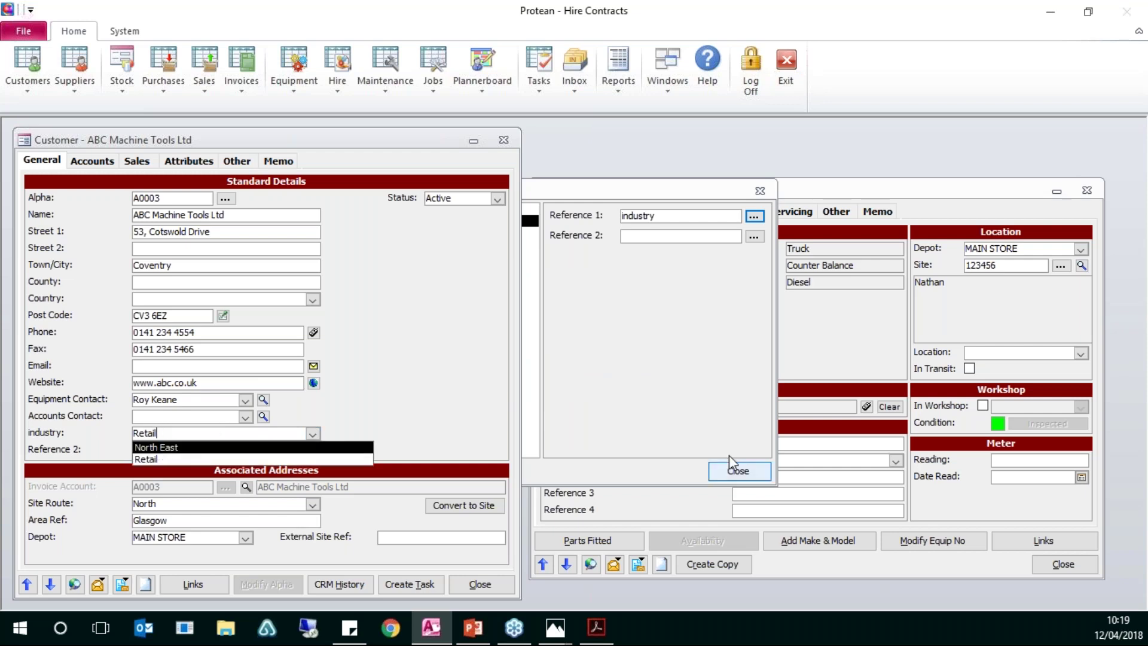
click(697, 310)
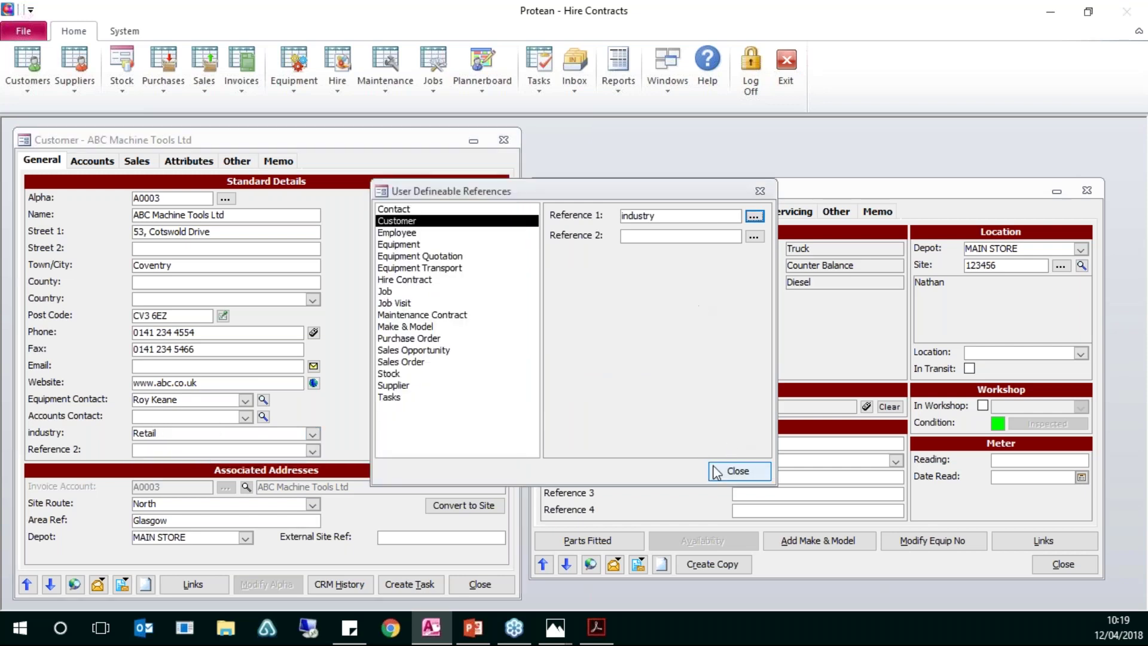
Examine the list of selectable values for the customer industry reference and close it
click(753, 216)
drag(569, 107, 219, 139)
click(153, 174)
click(163, 162)
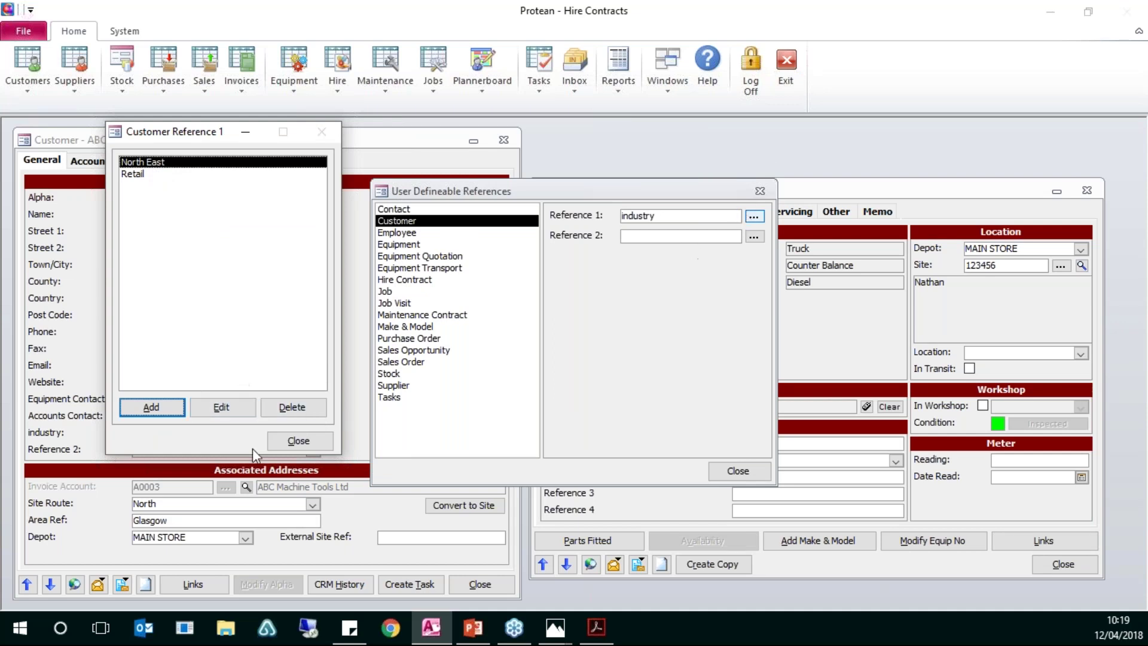
click(294, 440)
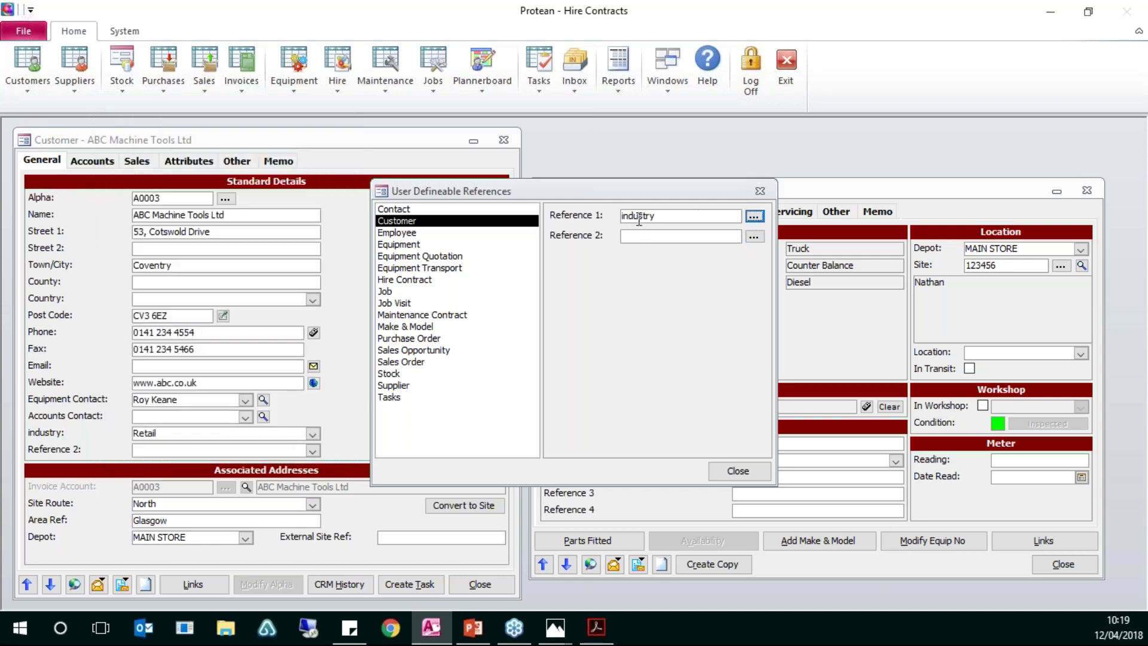
Try to delete the North East value from the customer industry list, and rename it Fork lift instead
click(752, 216)
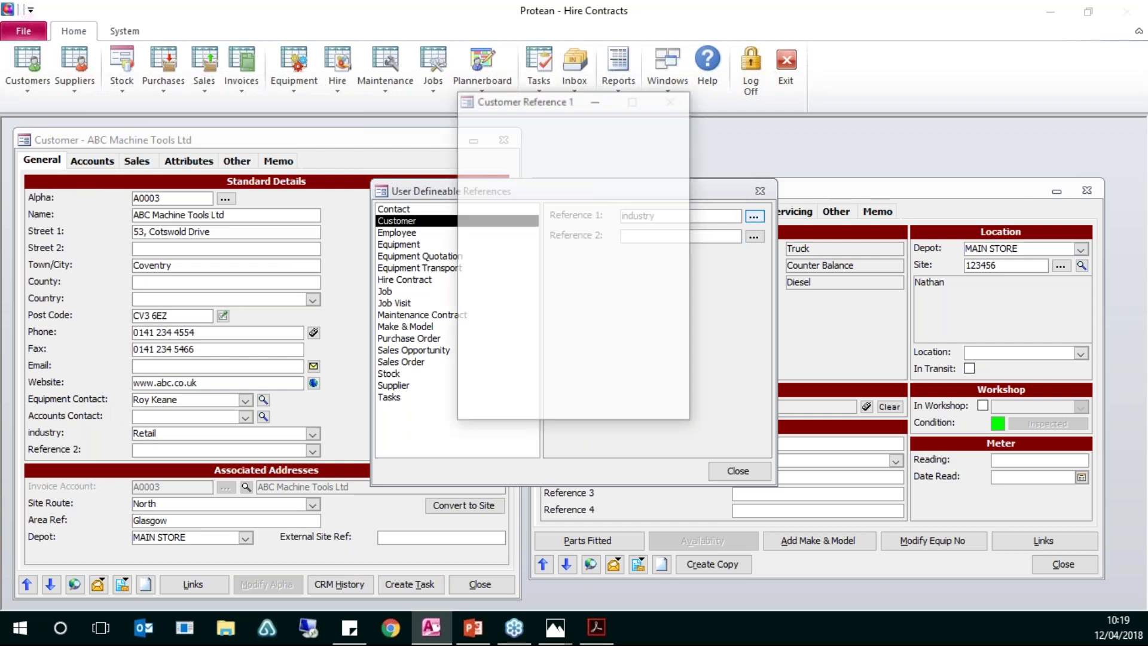
click(670, 375)
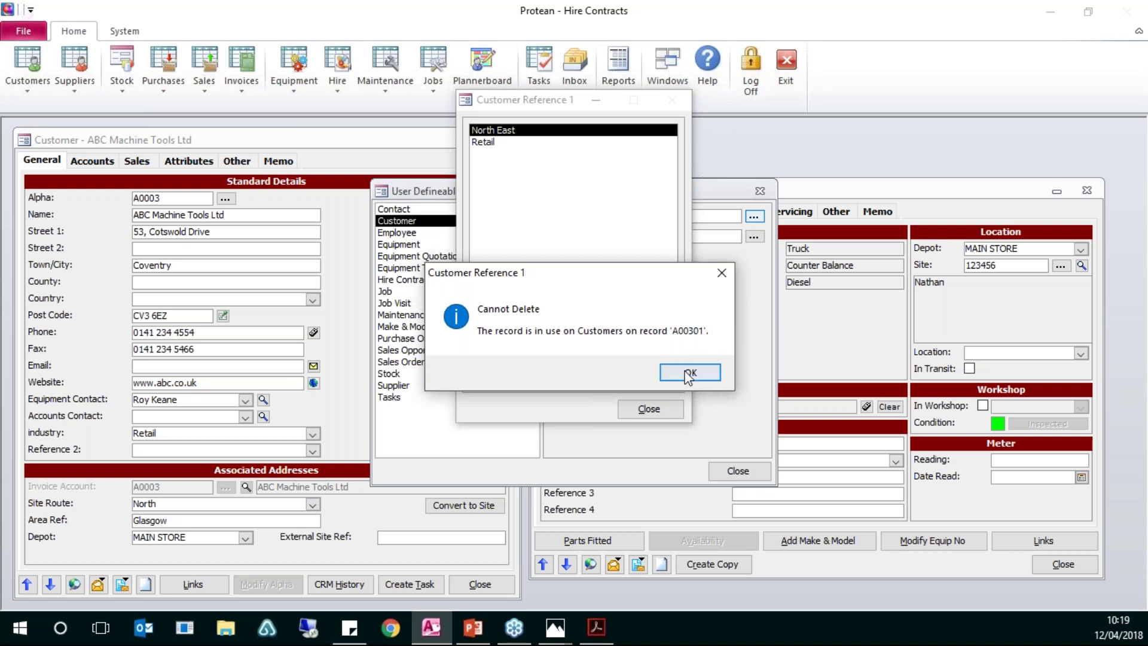
click(688, 372)
click(584, 384)
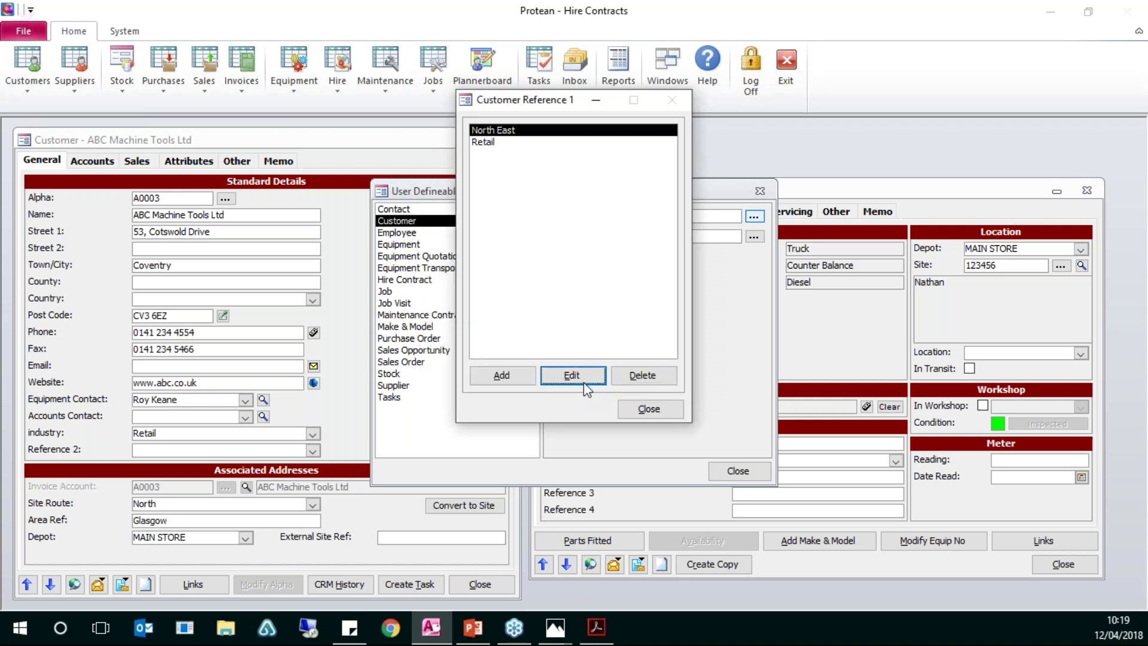
text(Fork lift)
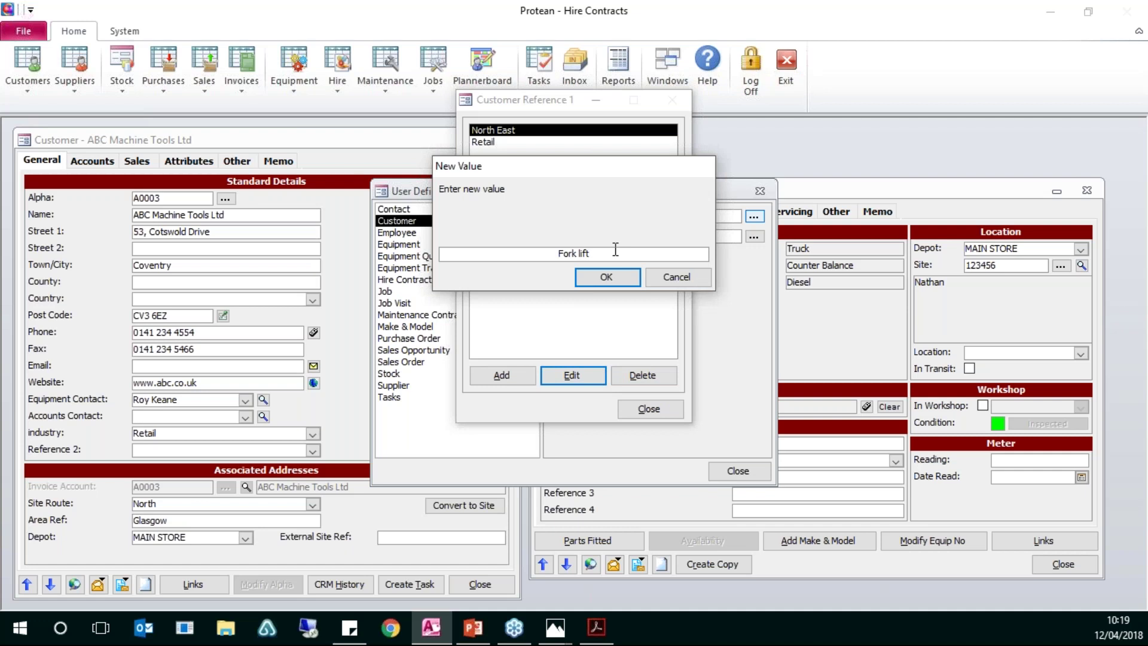
key(Return)
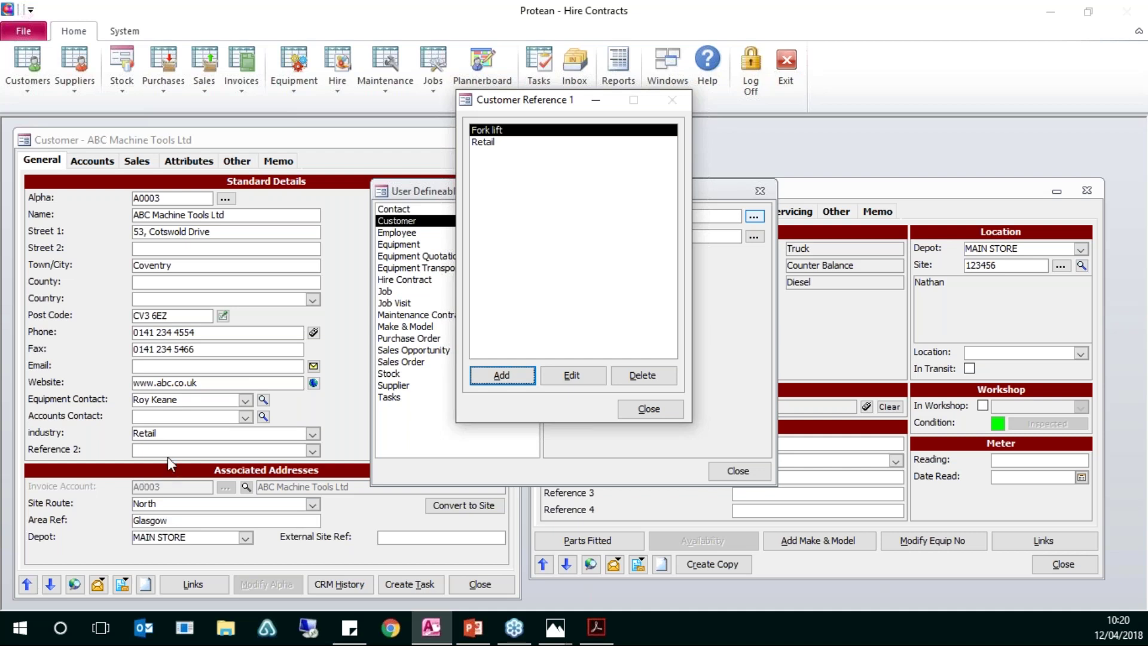
Close the reference settings and the equipment and customer records, and open the customer enquiry
click(651, 411)
click(734, 478)
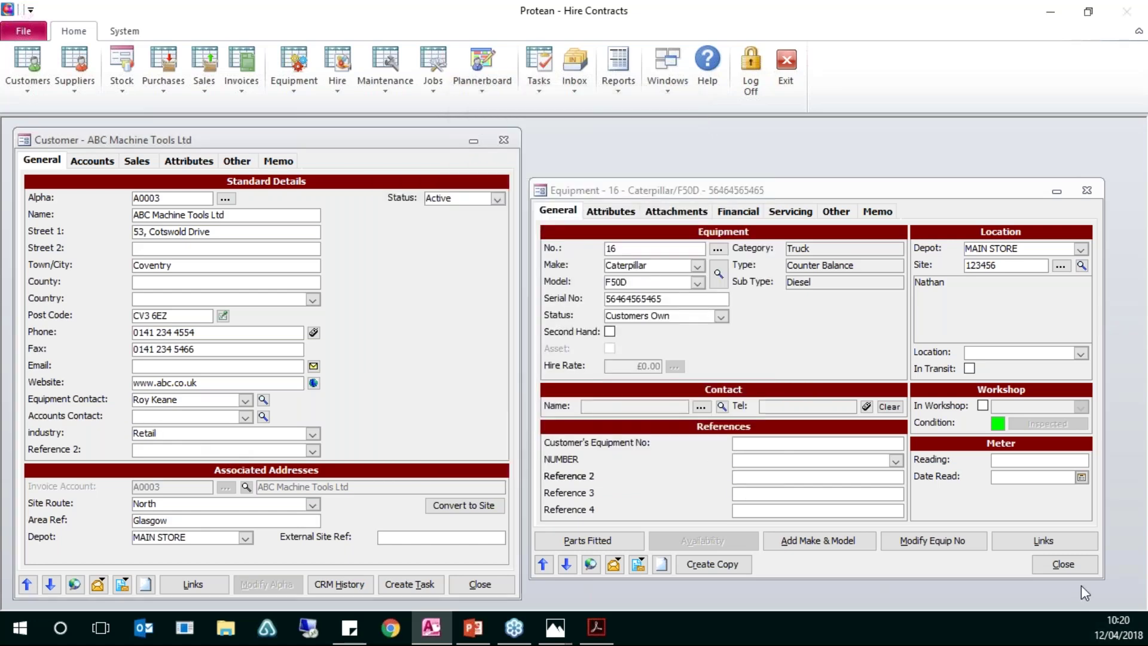
click(1073, 568)
click(506, 584)
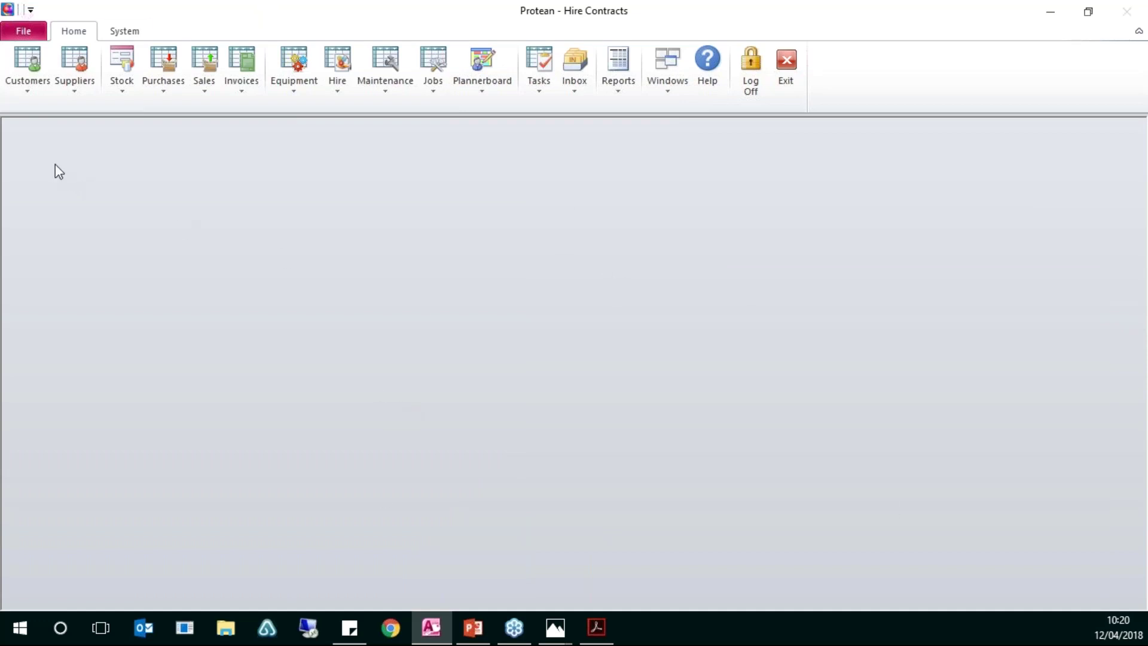
click(31, 60)
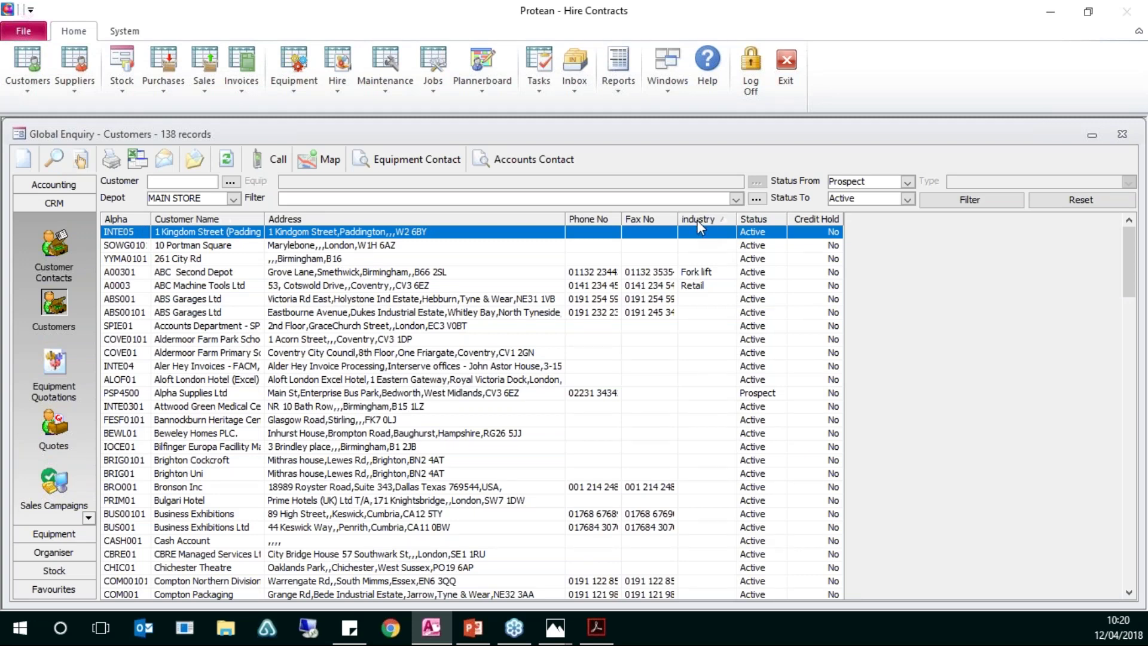
Sort the customer enquiry by industry in descending order and filter it to the Fork lift customers
click(697, 220)
click(697, 220)
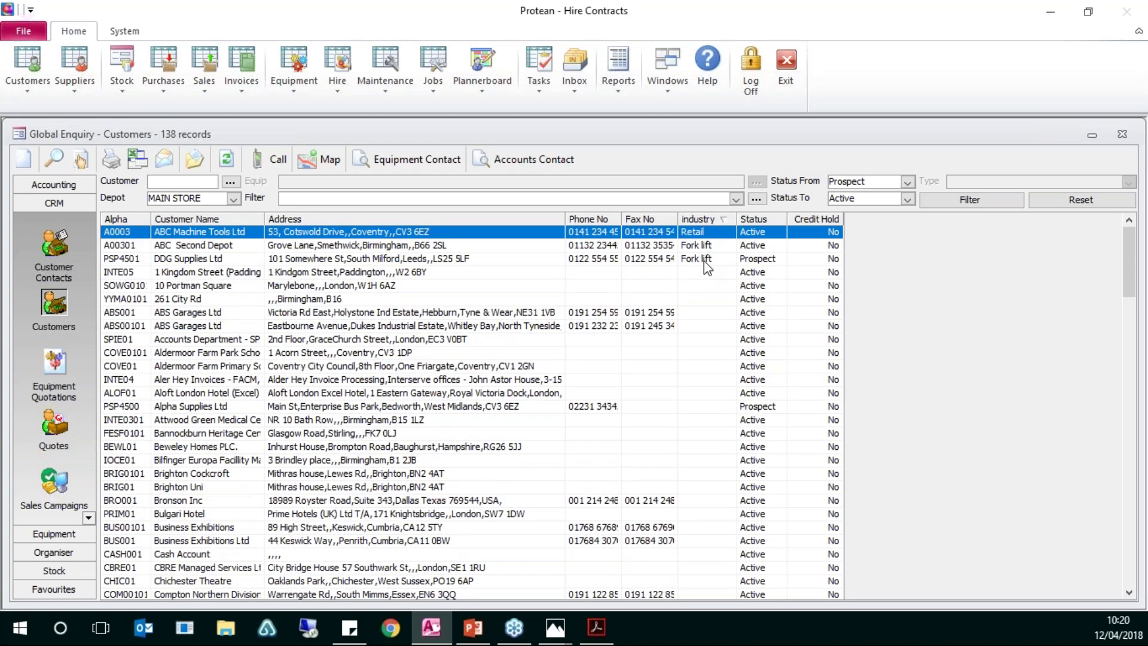
click(705, 260)
click(707, 245)
click(708, 234)
click(705, 247)
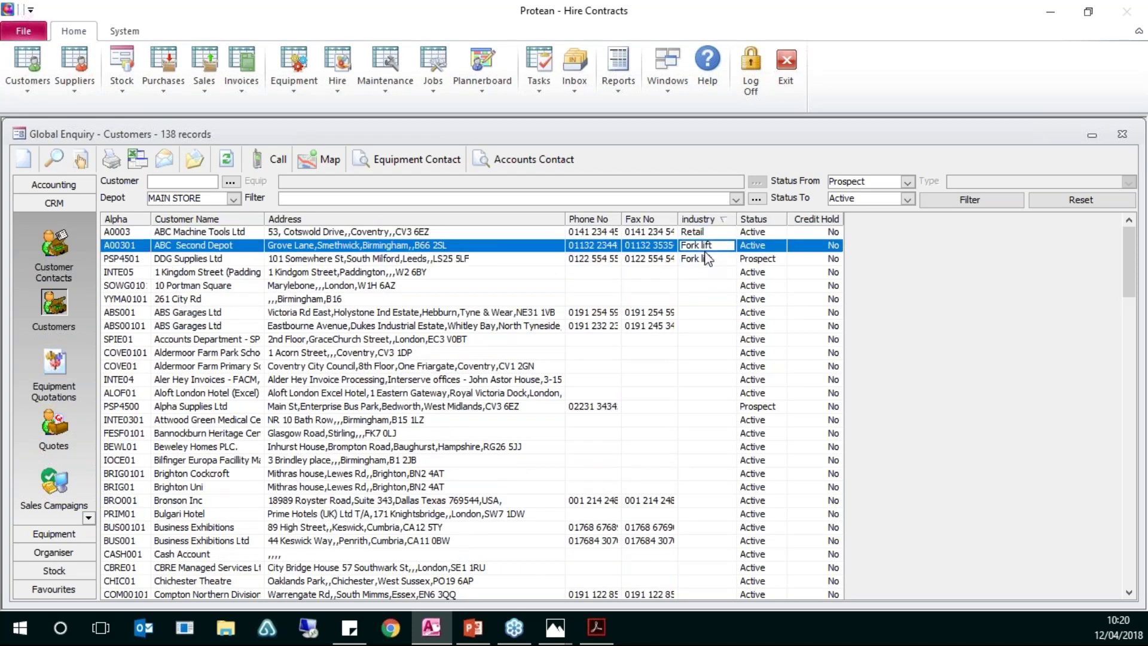
click(705, 262)
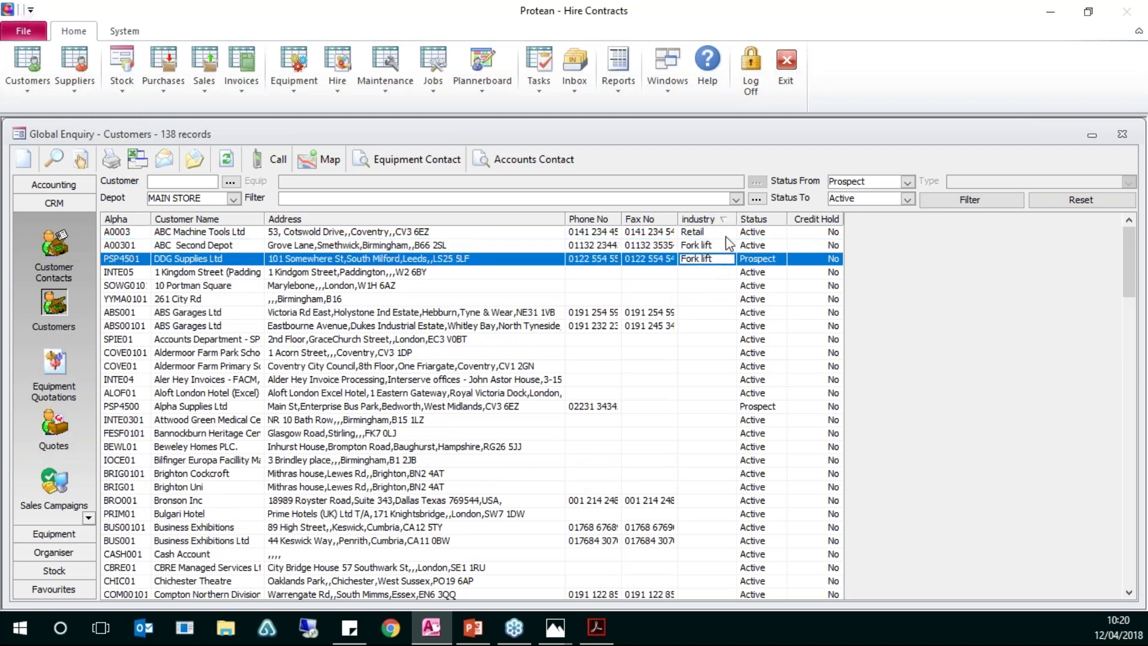
click(975, 206)
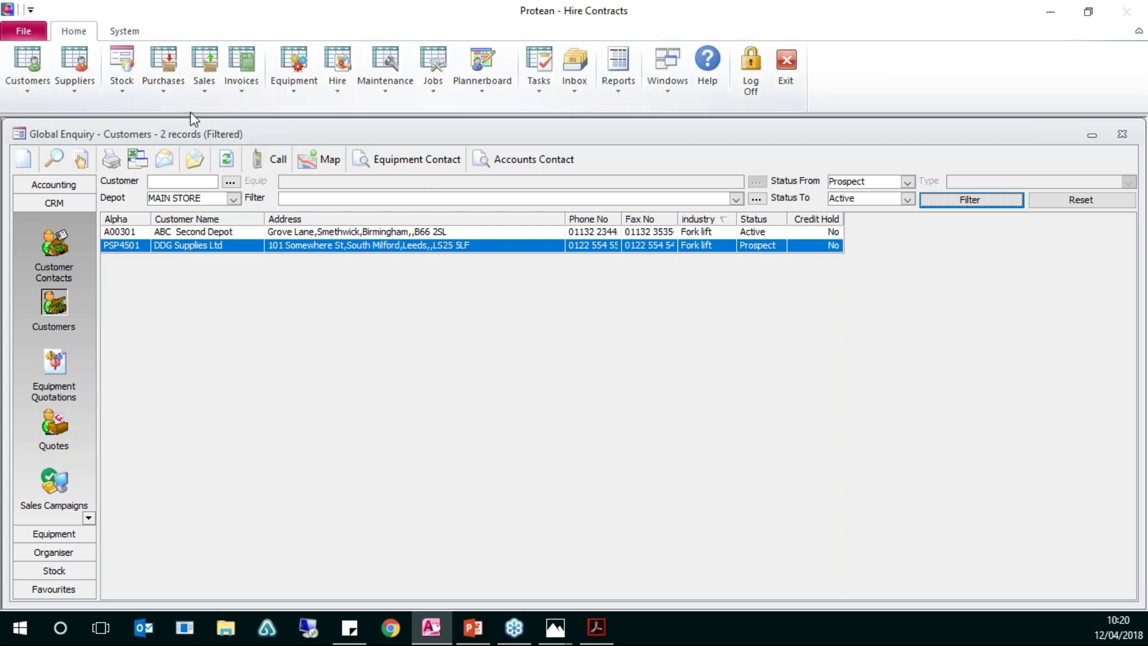
Reset the filter on the customer enquiry and widen its Address column
click(1047, 201)
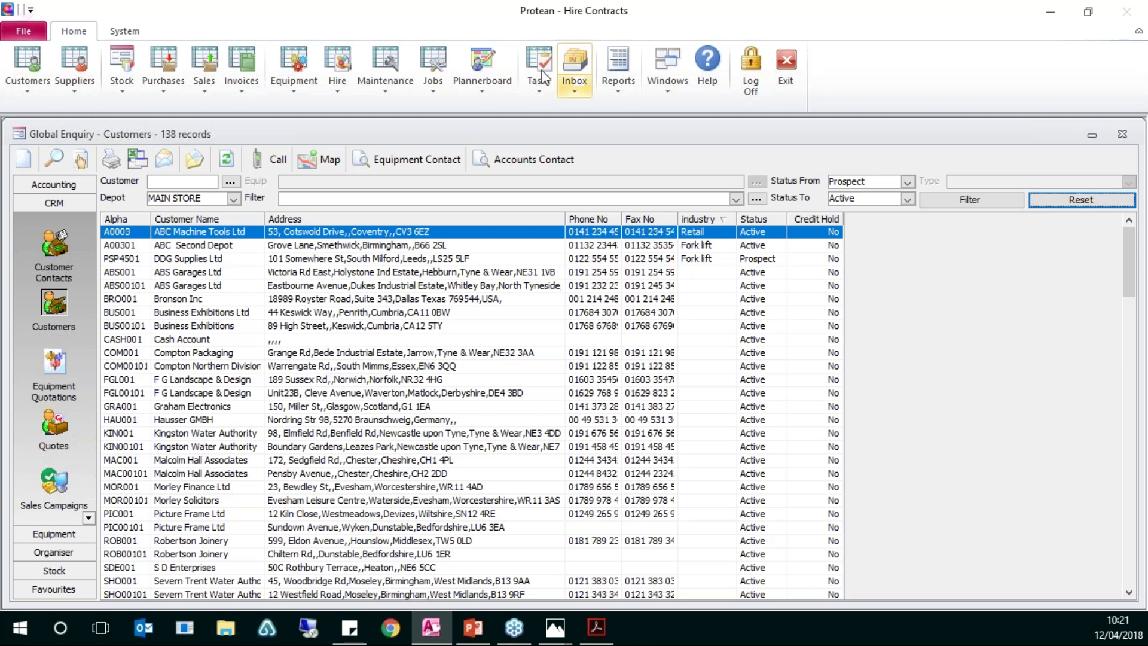
drag(566, 219, 637, 224)
Go down the customer list row by row and examine the full addresses
click(375, 286)
key(Down)
key(Down)
key(Down)
key(Down)
key(Down)
key(Down)
key(Down)
key(Down)
key(Down)
key(Down)
key(Down)
key(Down)
key(Down)
key(Down)
key(Down)
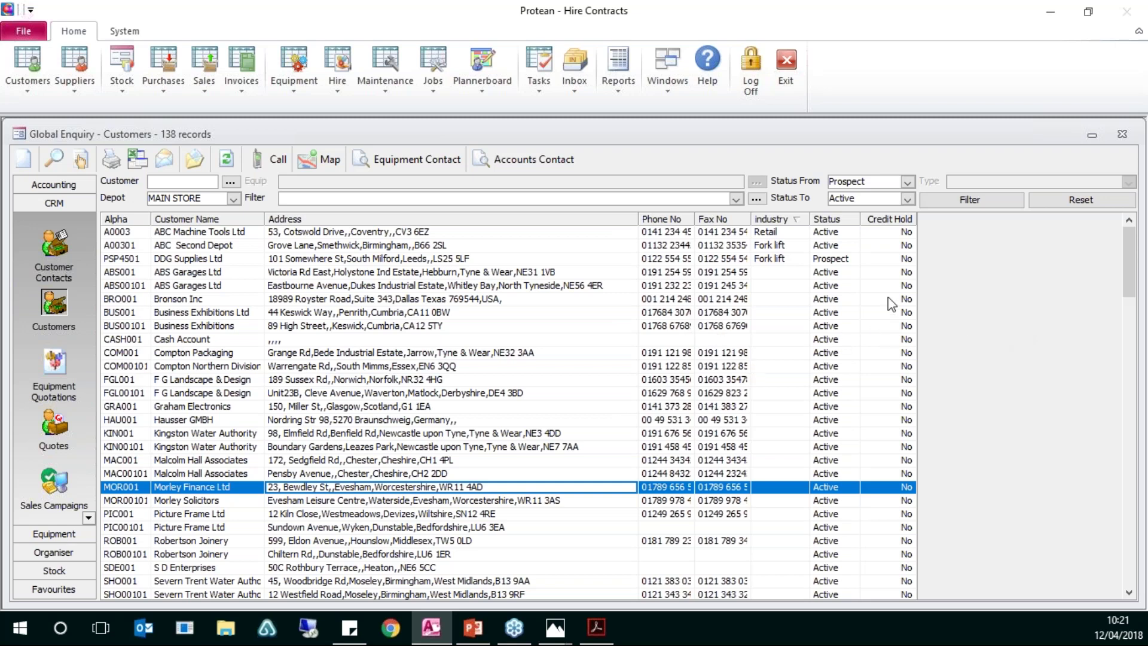
Open the field selection for the customer enquiry, remove the Address field, and add the Country, County and Created Date fields
right_click(572, 321)
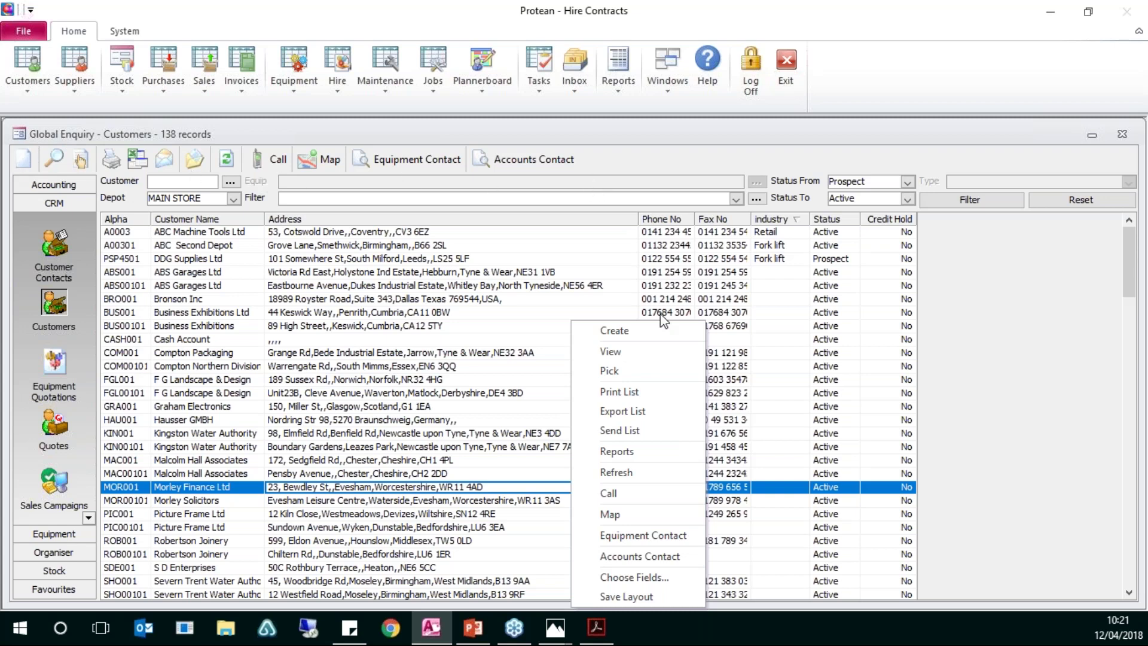
click(639, 583)
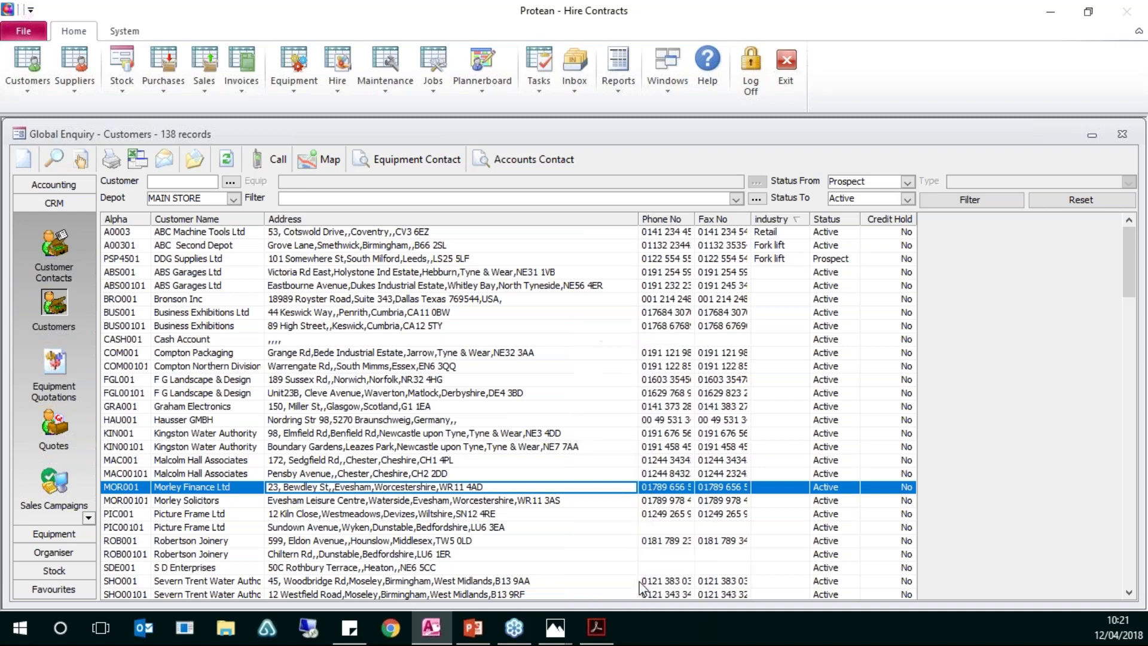
drag(554, 123, 573, 189)
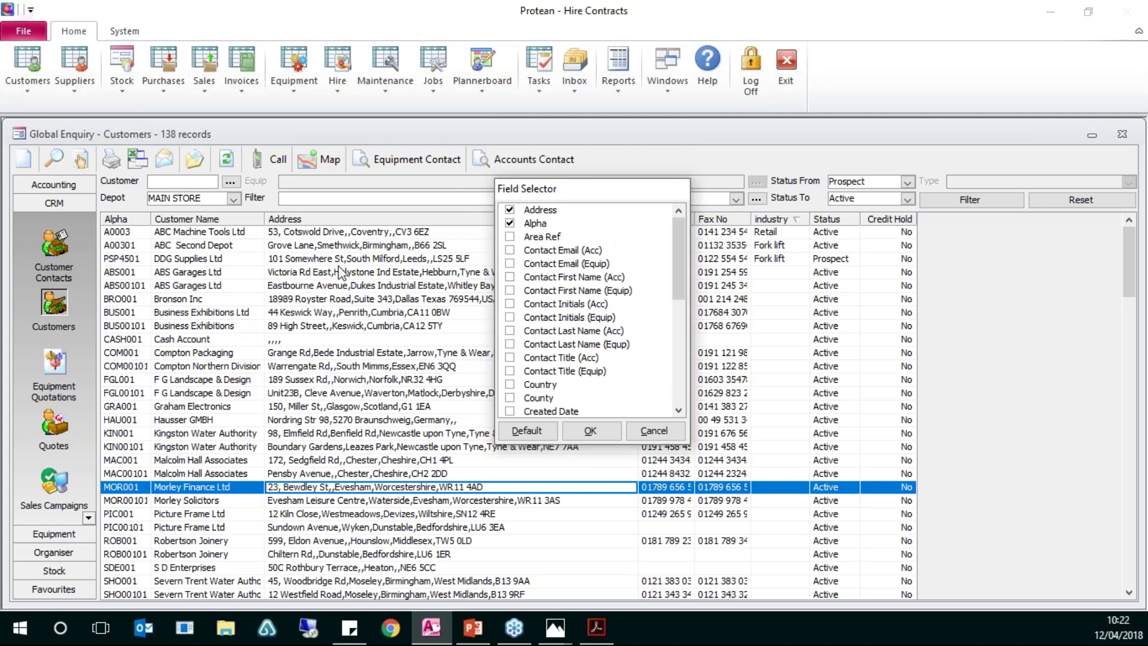
click(511, 210)
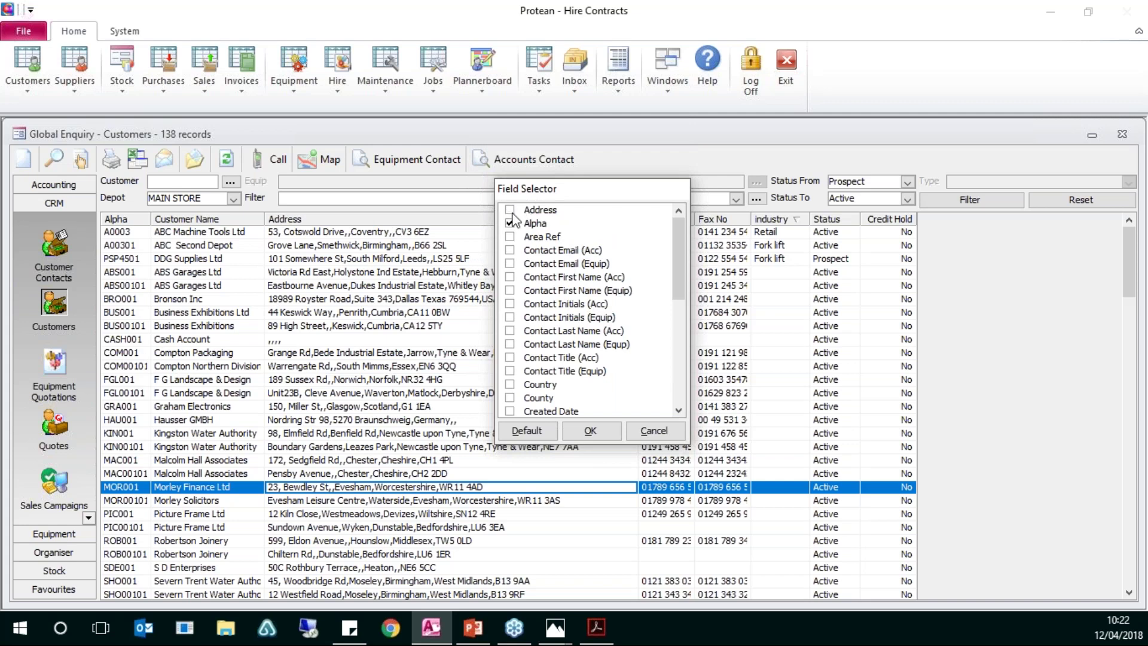
click(510, 385)
click(510, 398)
scroll(564, 350, down, 2)
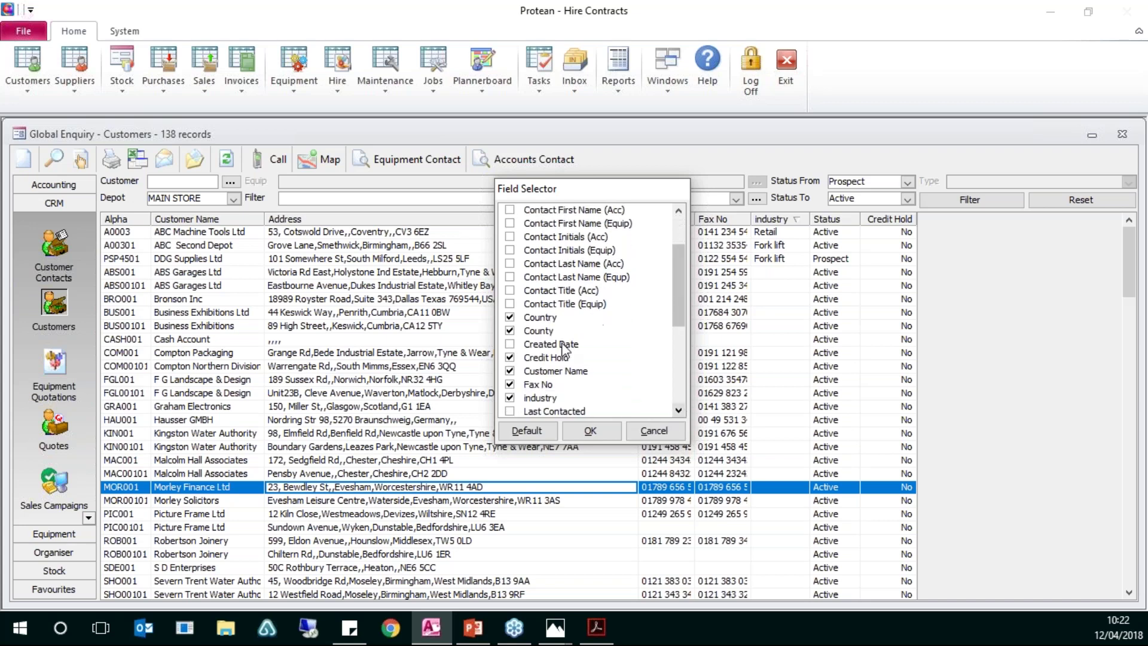
click(510, 344)
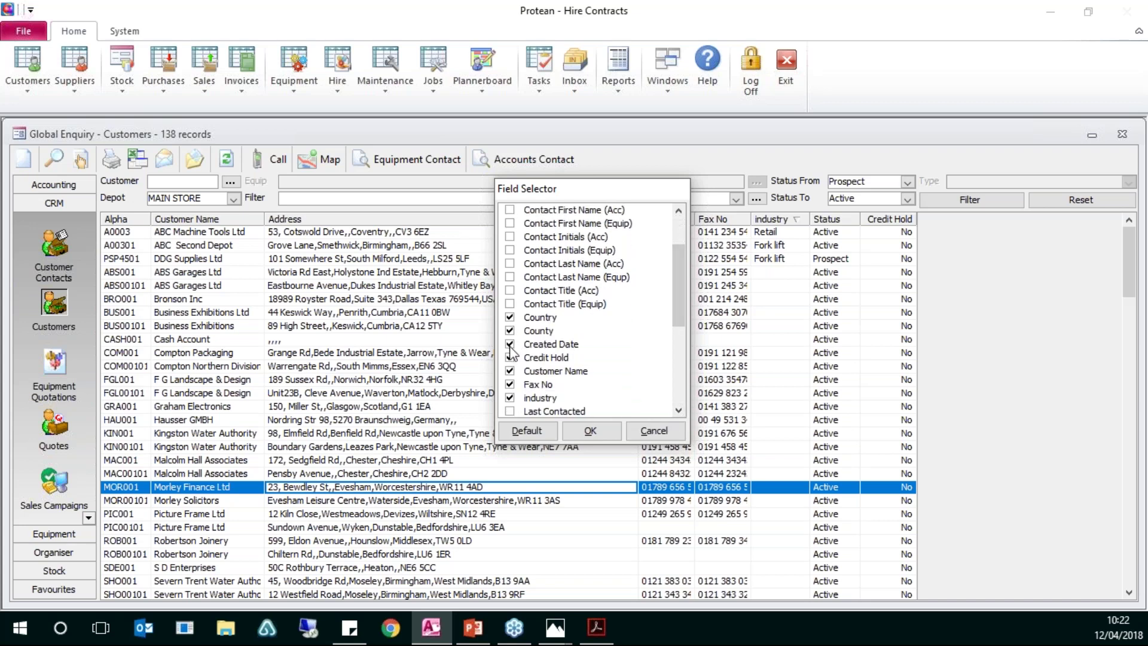
Add the Post Code, Street 1, Street 2 and Town/City fields and apply the field selection to the customer enquiry
click(679, 411)
click(679, 411)
click(679, 410)
click(678, 410)
click(679, 411)
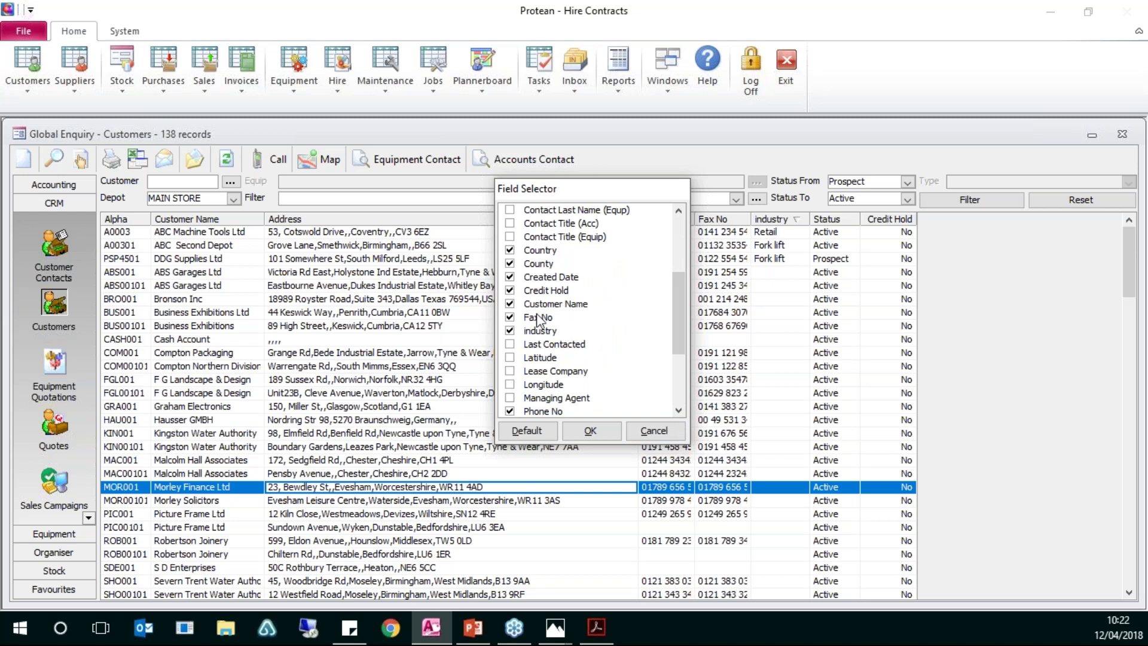
drag(675, 332, 676, 338)
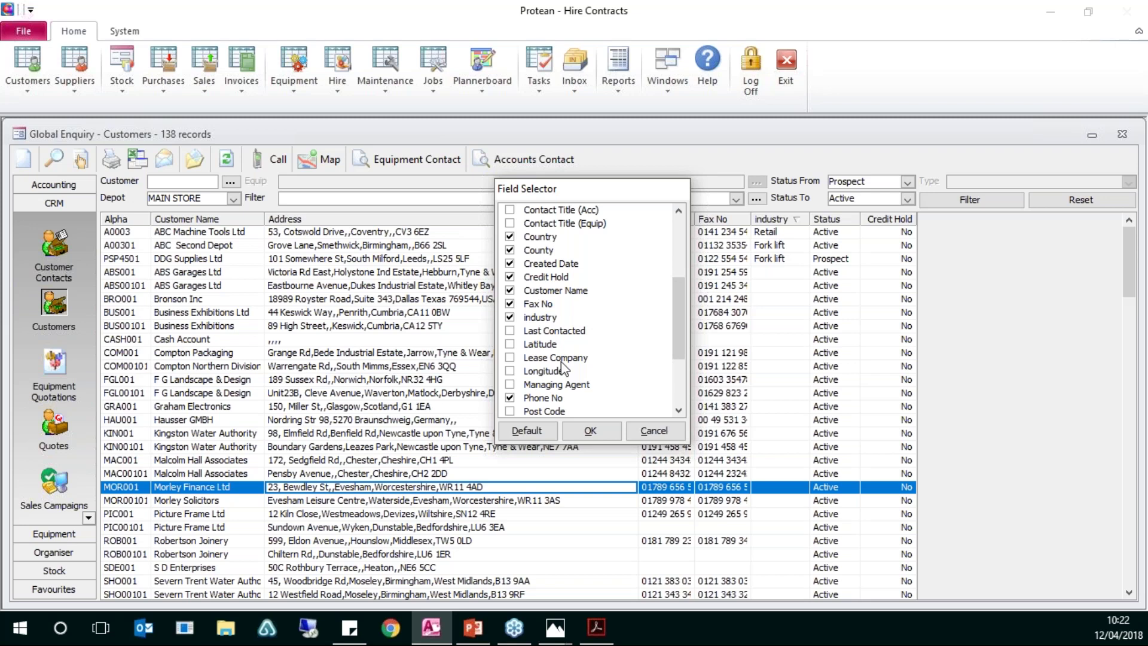
scroll(562, 366, down, 2)
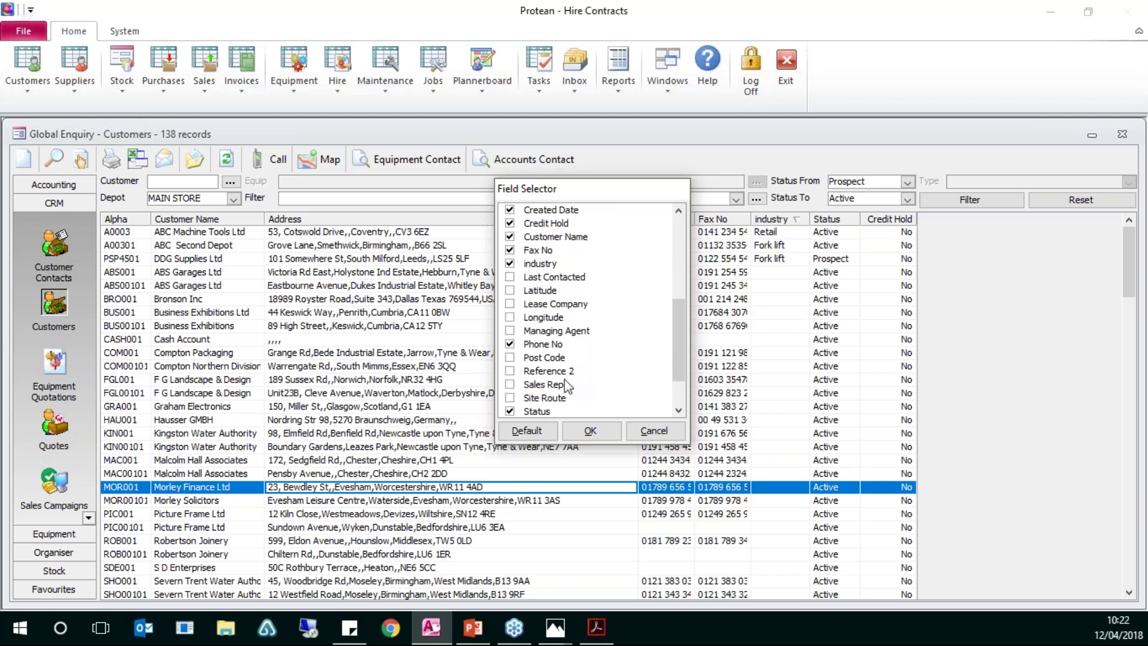
click(511, 359)
scroll(557, 326, down, 2)
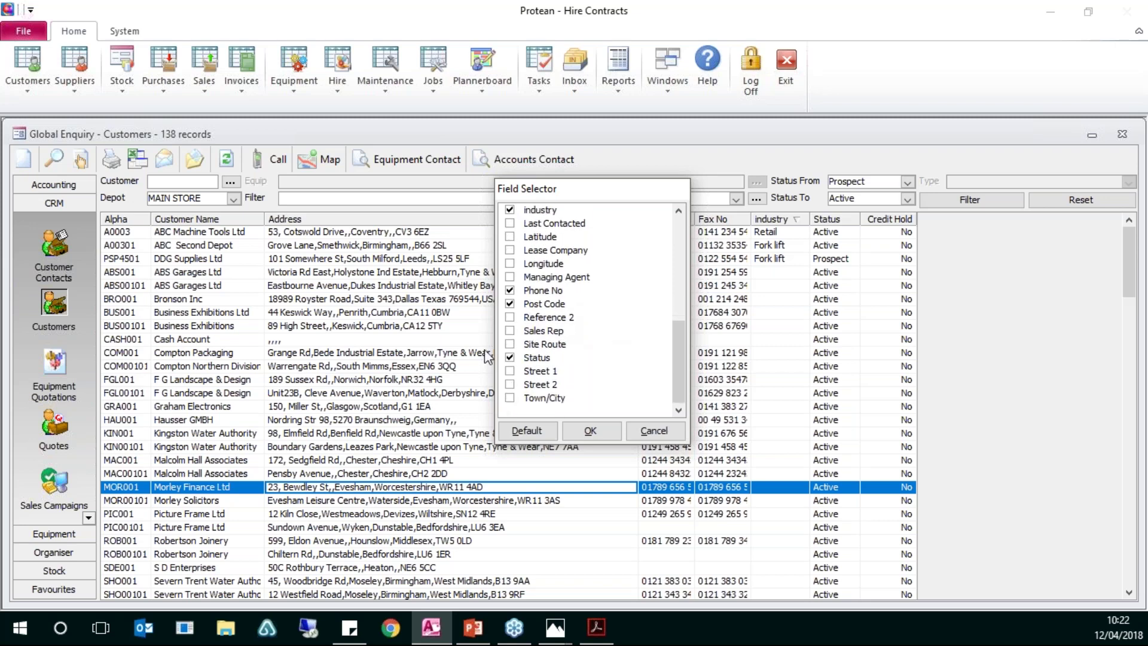
click(510, 385)
click(510, 399)
scroll(565, 323, up, 1)
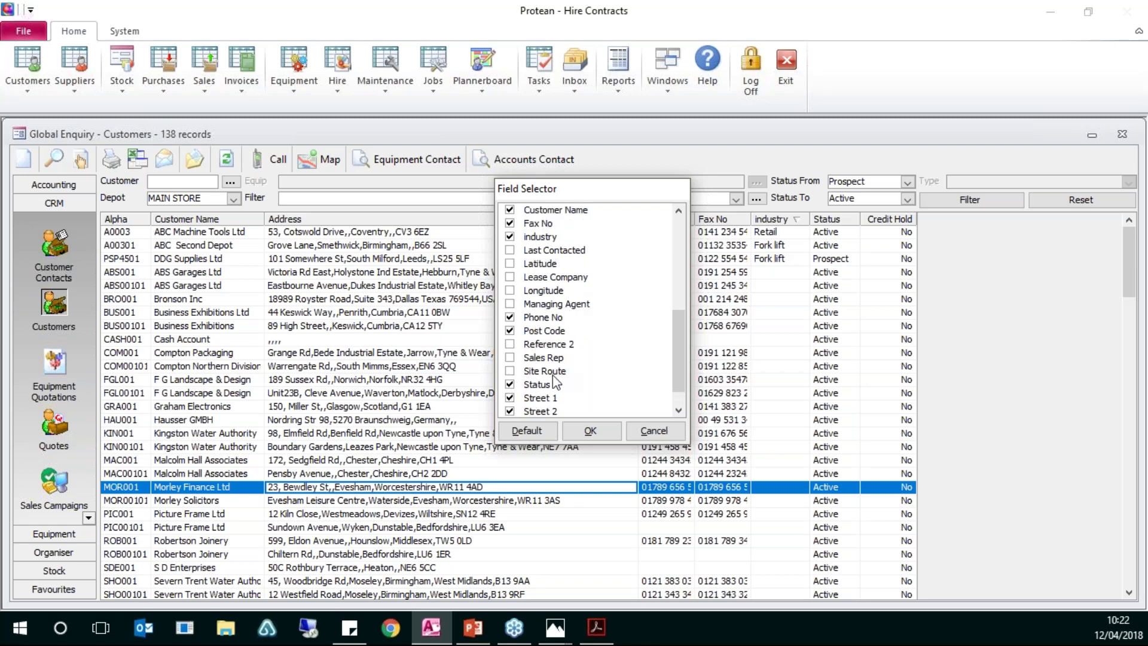
scroll(553, 375, up, 1)
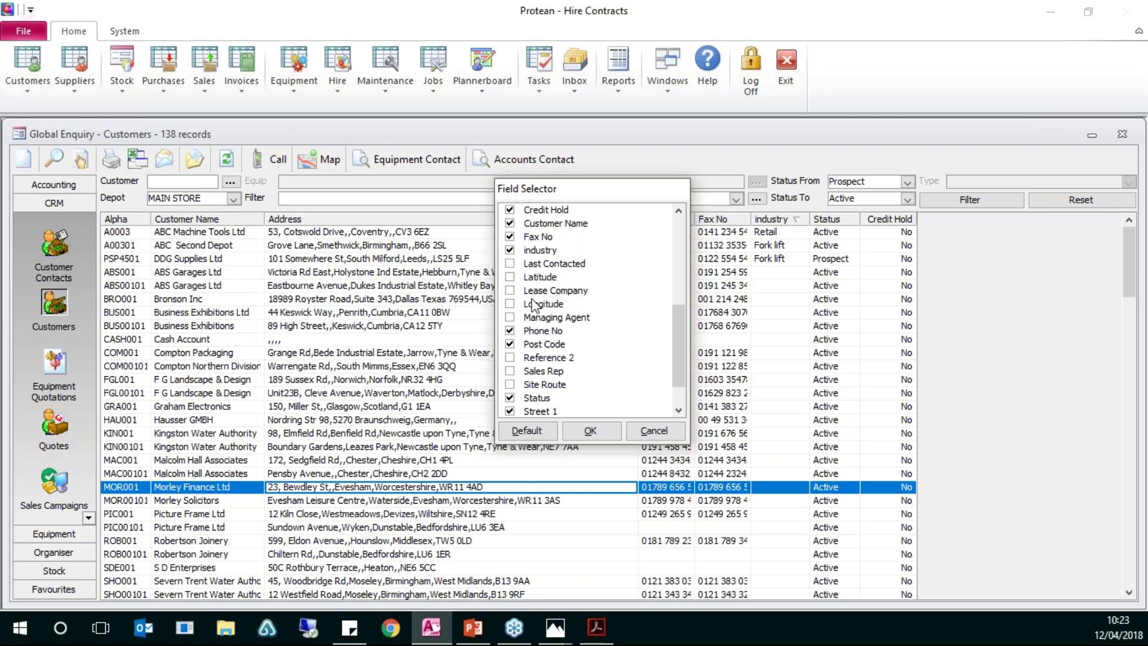
scroll(538, 323, up, 3)
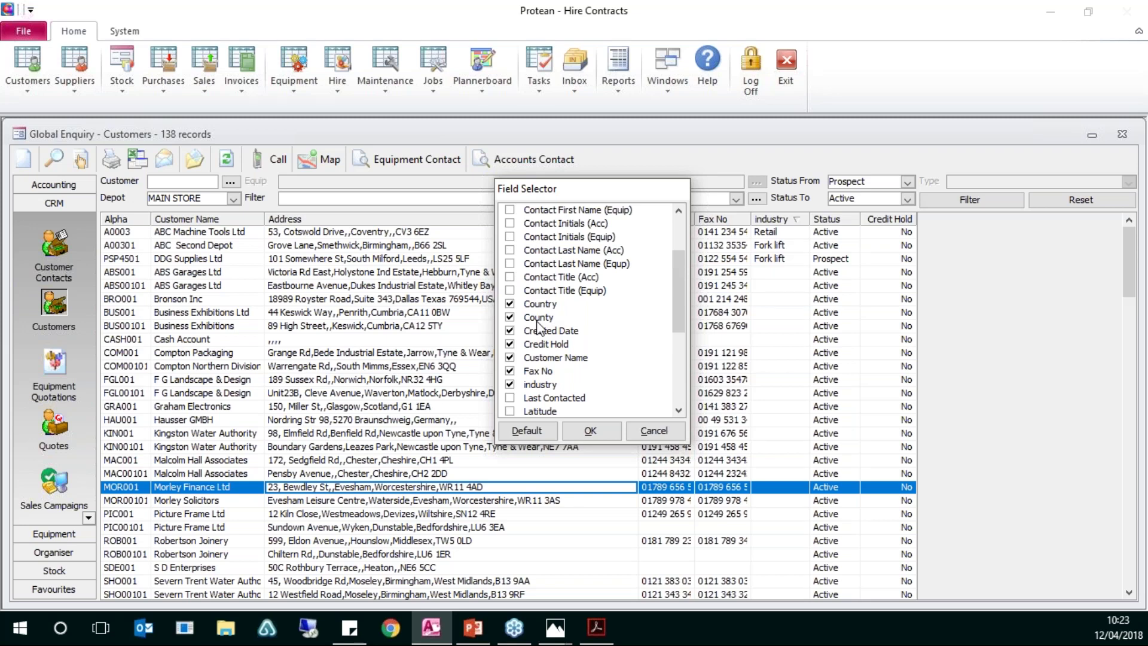
scroll(538, 326, up, 2)
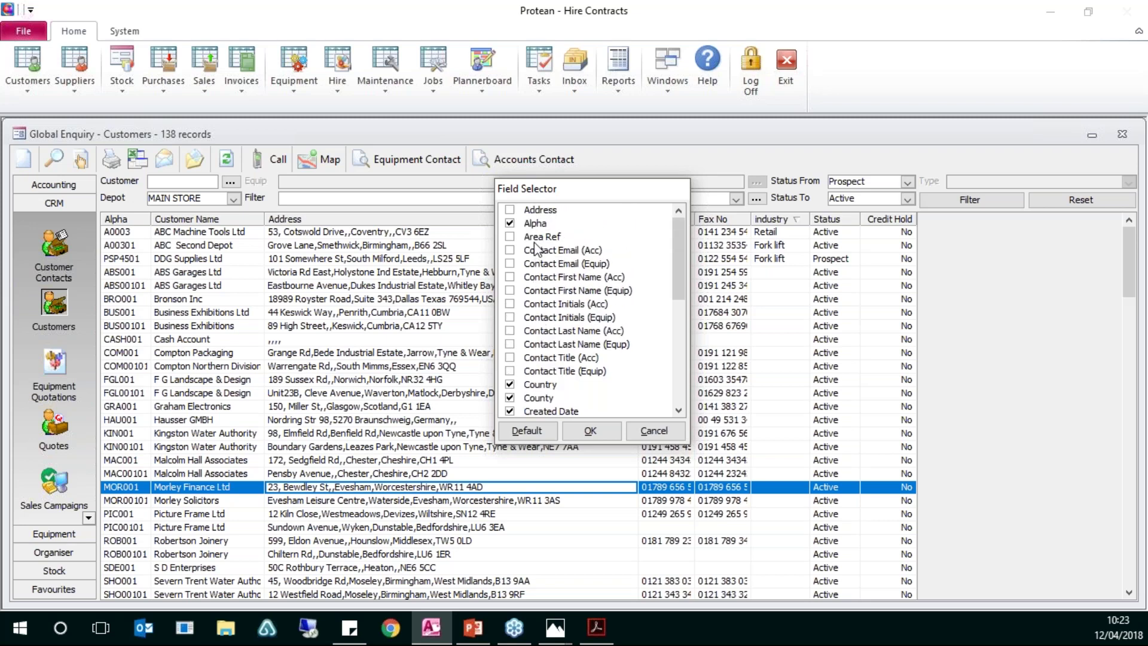
click(609, 433)
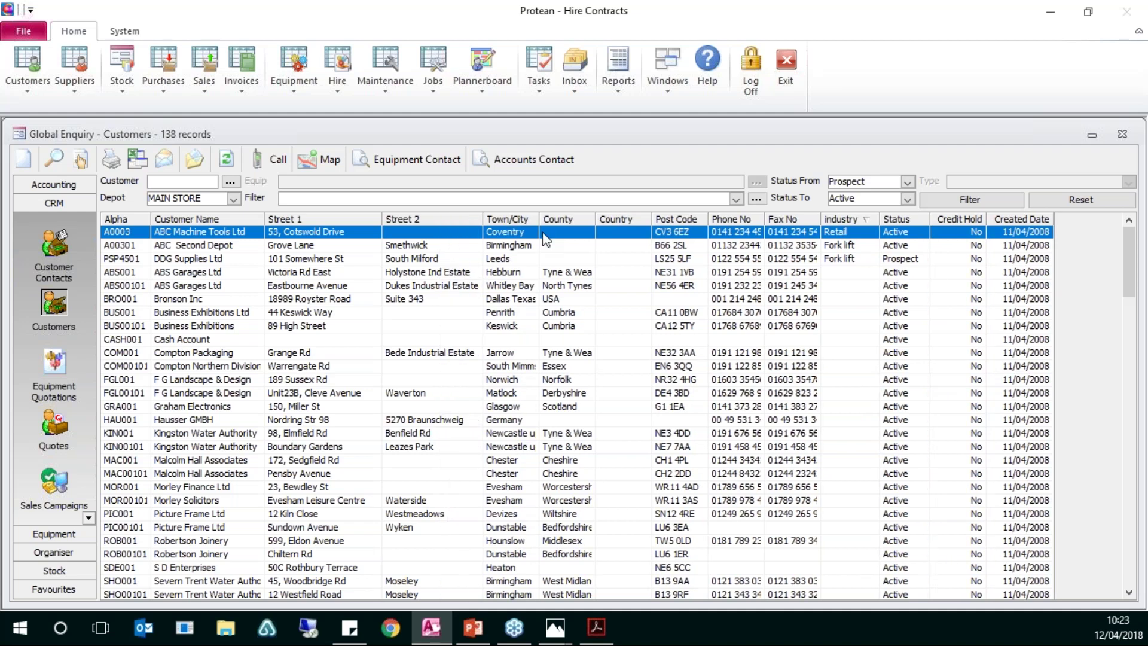
Widen the Town/City and County columns and sort the customers by town, county and post code in turn
drag(539, 219, 599, 219)
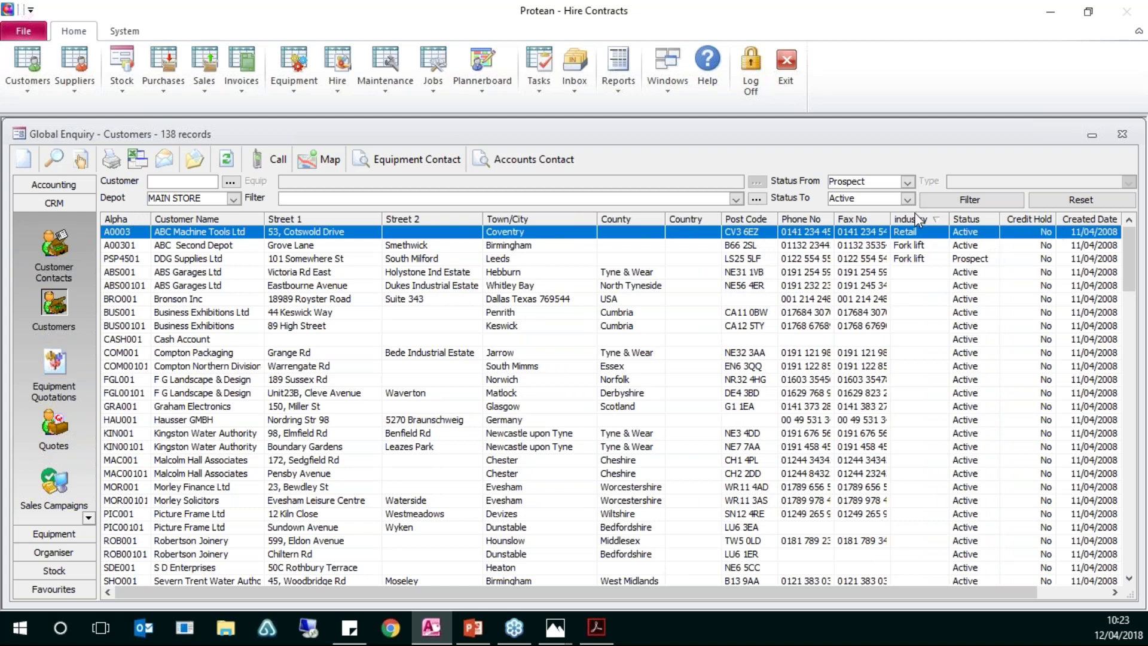
click(510, 217)
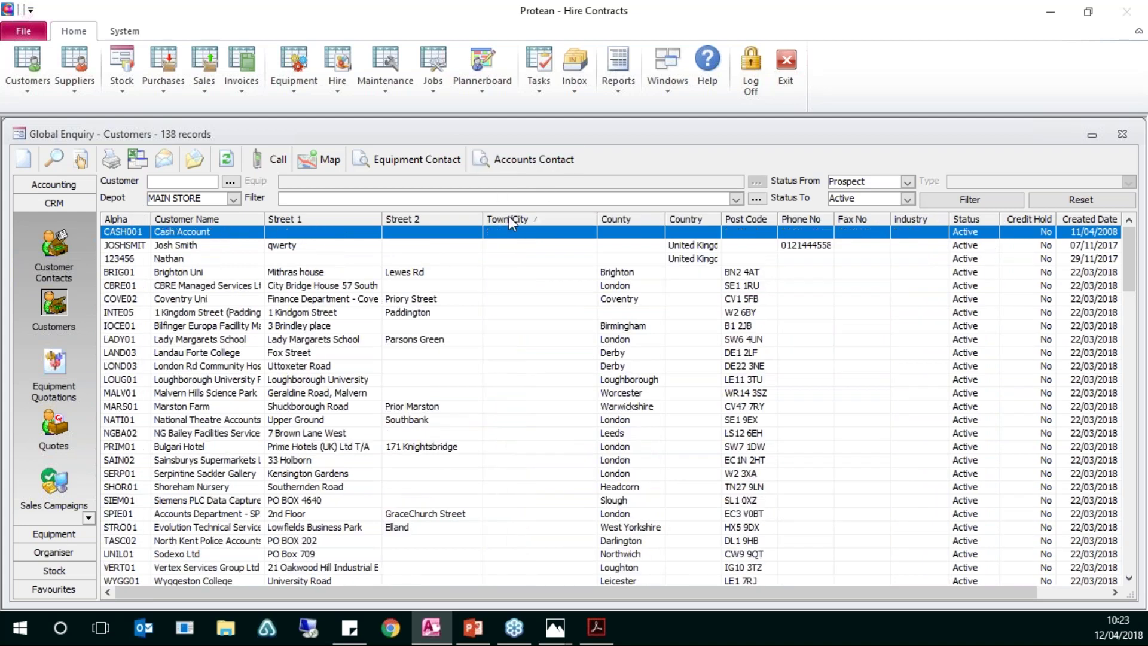
click(510, 218)
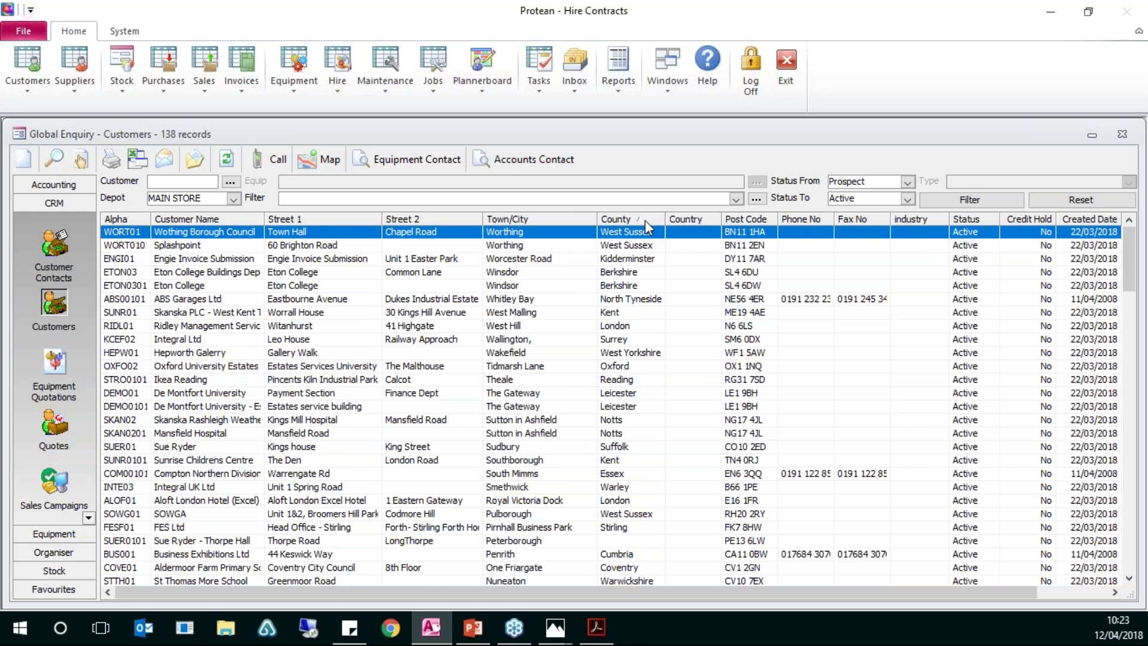
click(645, 220)
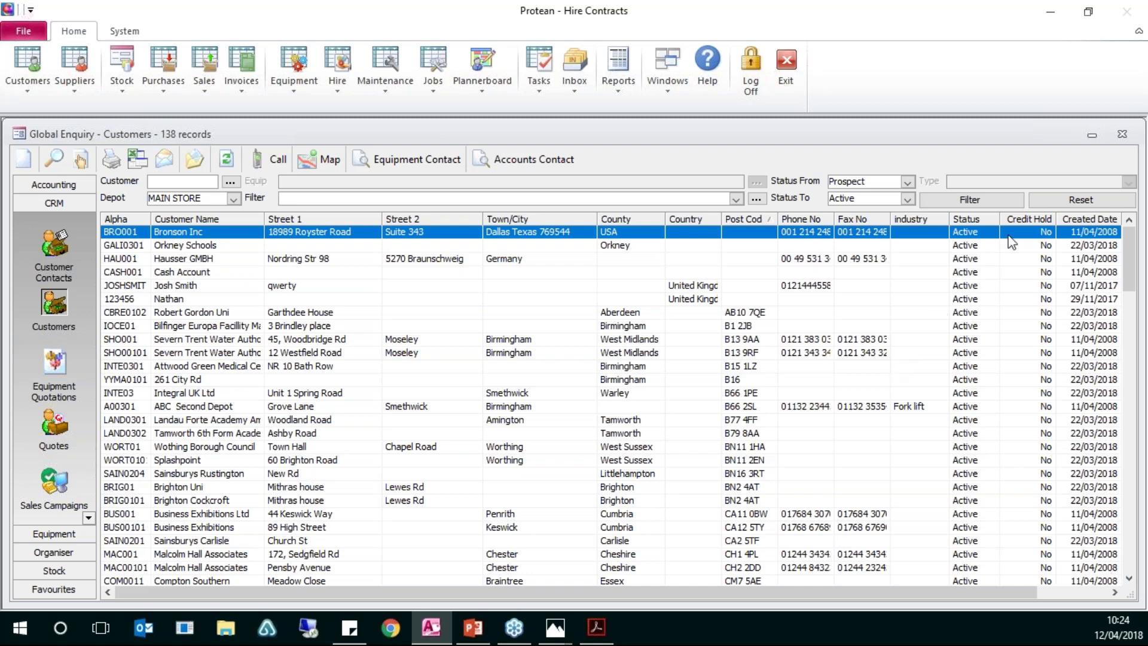
Sort the customer list by Created Date in descending order and widen that column
click(1085, 217)
click(1085, 218)
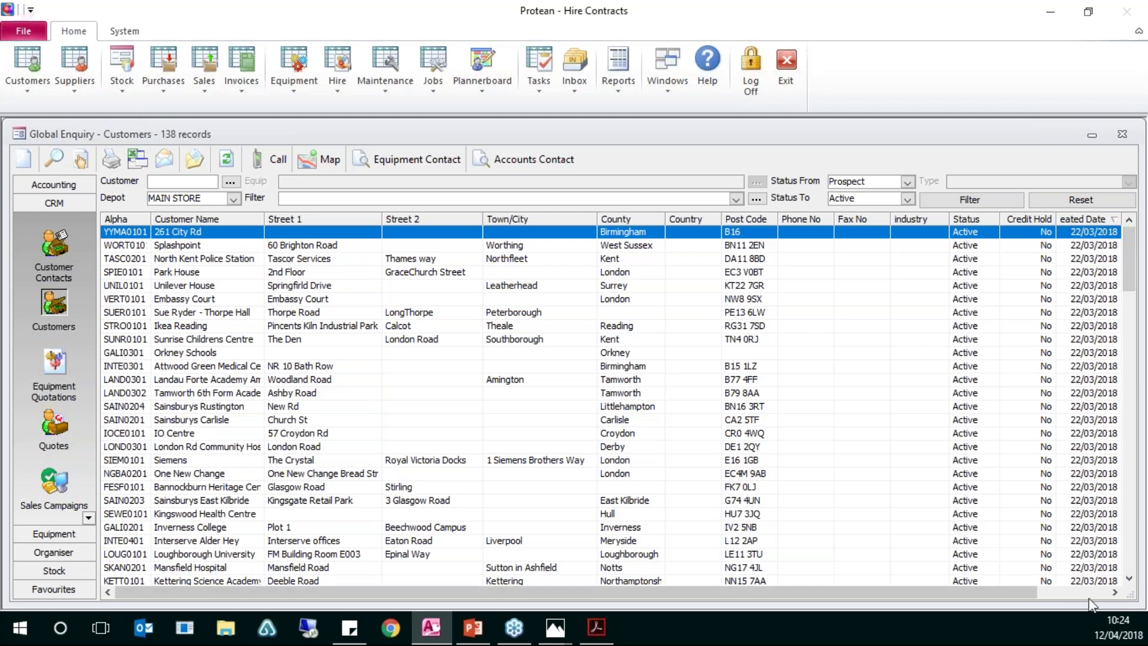
click(1115, 593)
drag(1079, 226, 1104, 227)
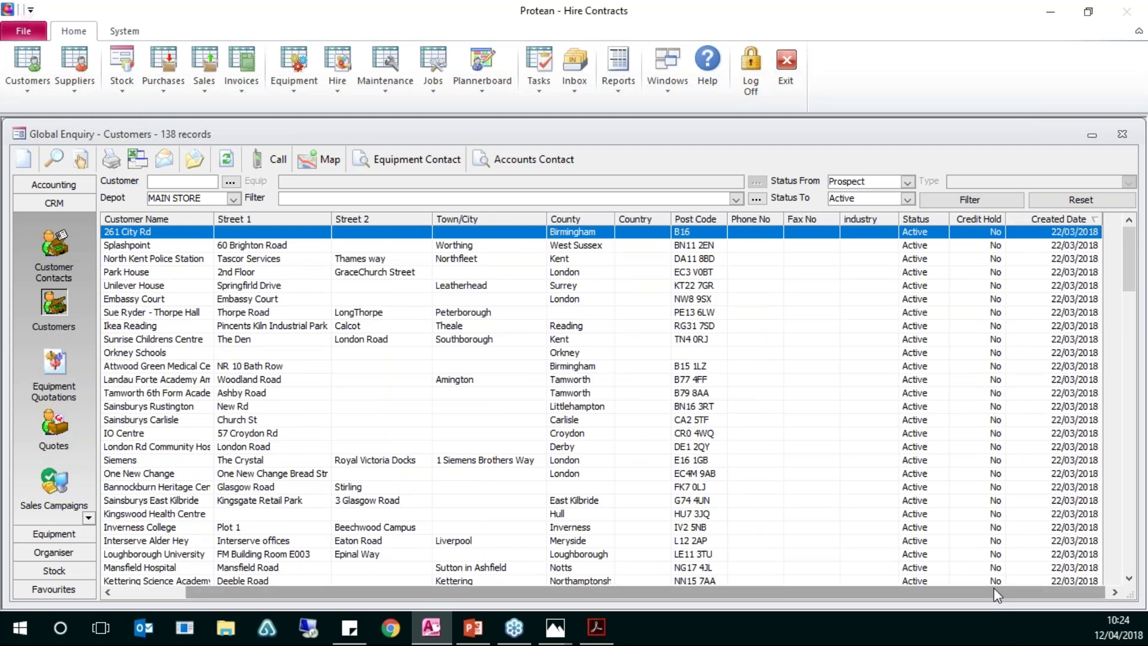
drag(1005, 592, 935, 592)
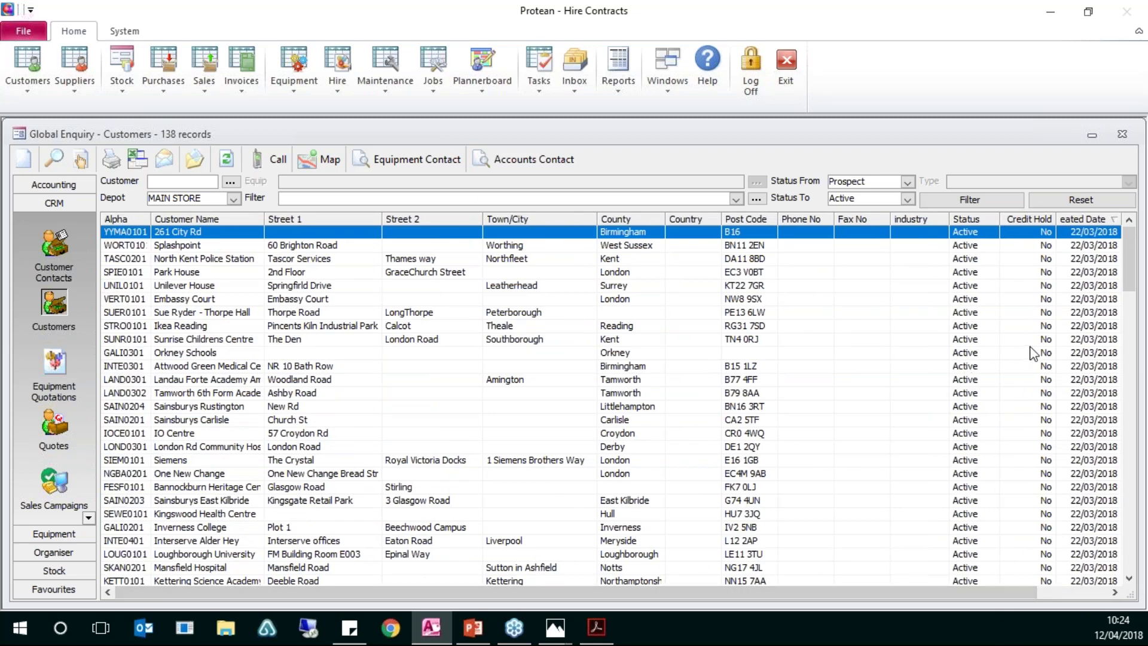
Save the customer enquiry's layout, then close and reopen the enquiry
right_click(797, 282)
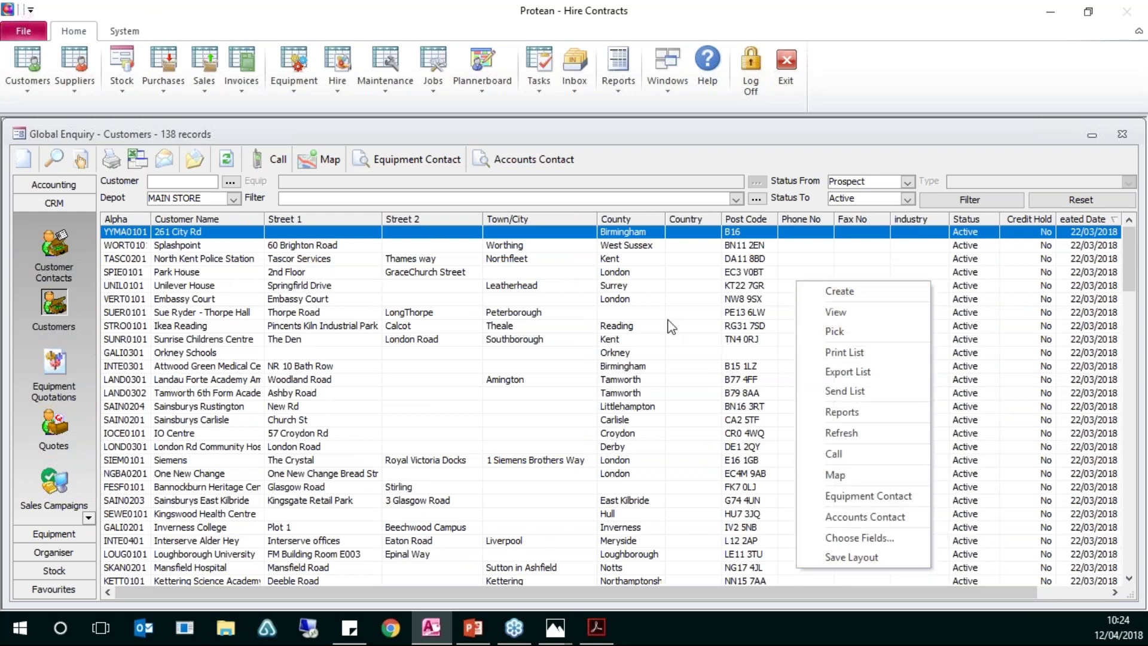
click(833, 557)
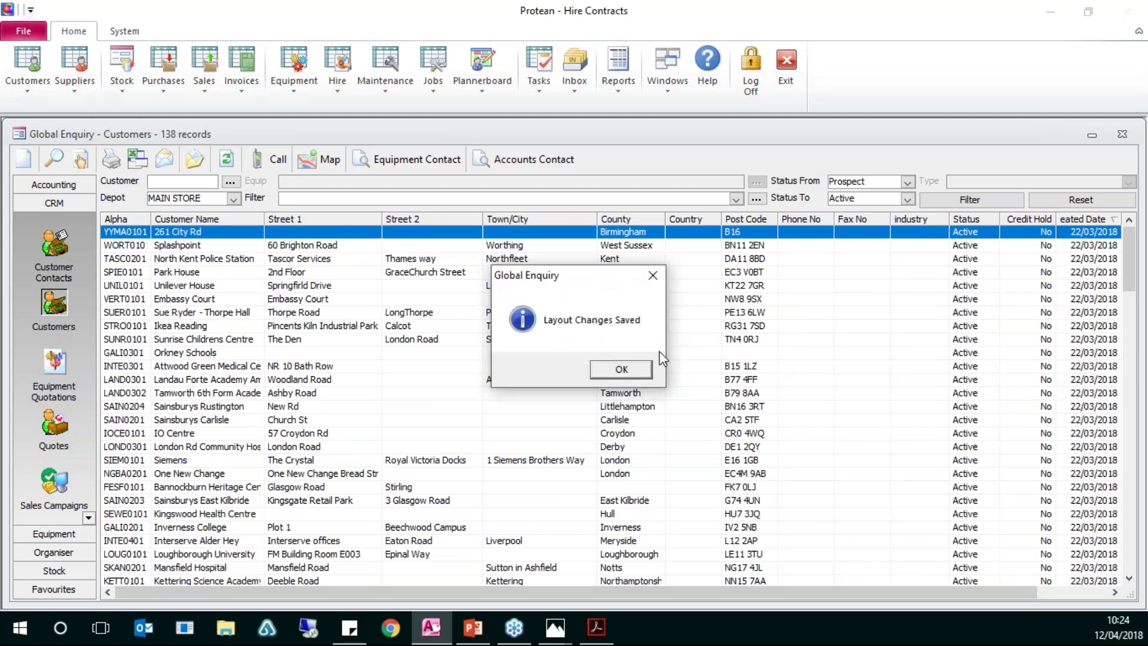
click(621, 370)
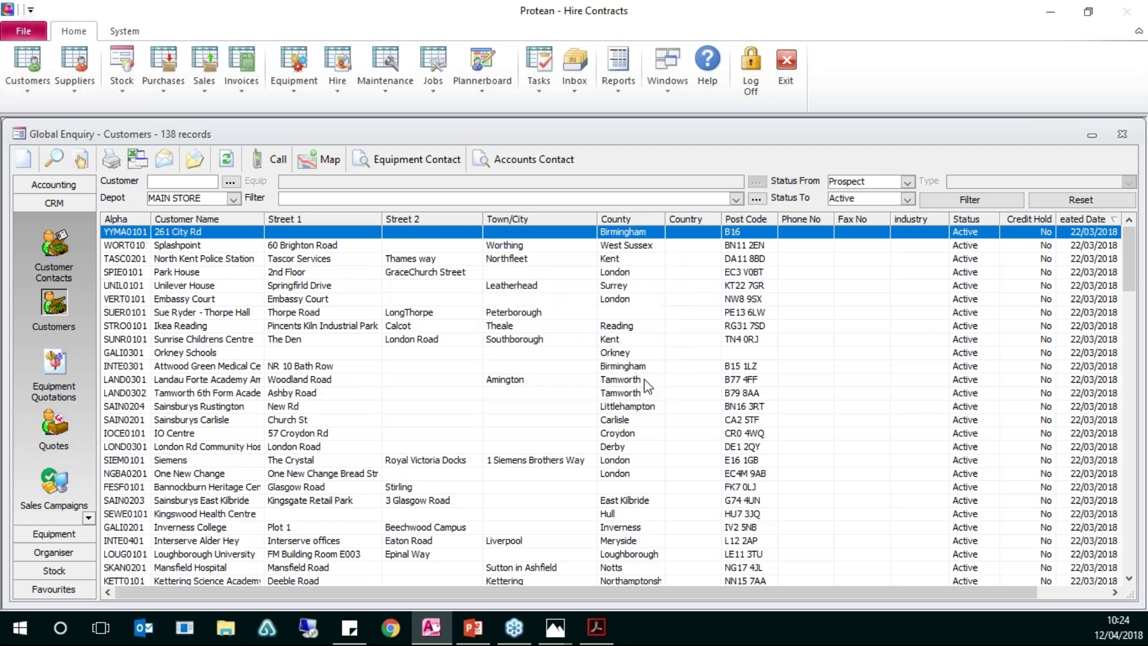
click(1123, 134)
click(23, 62)
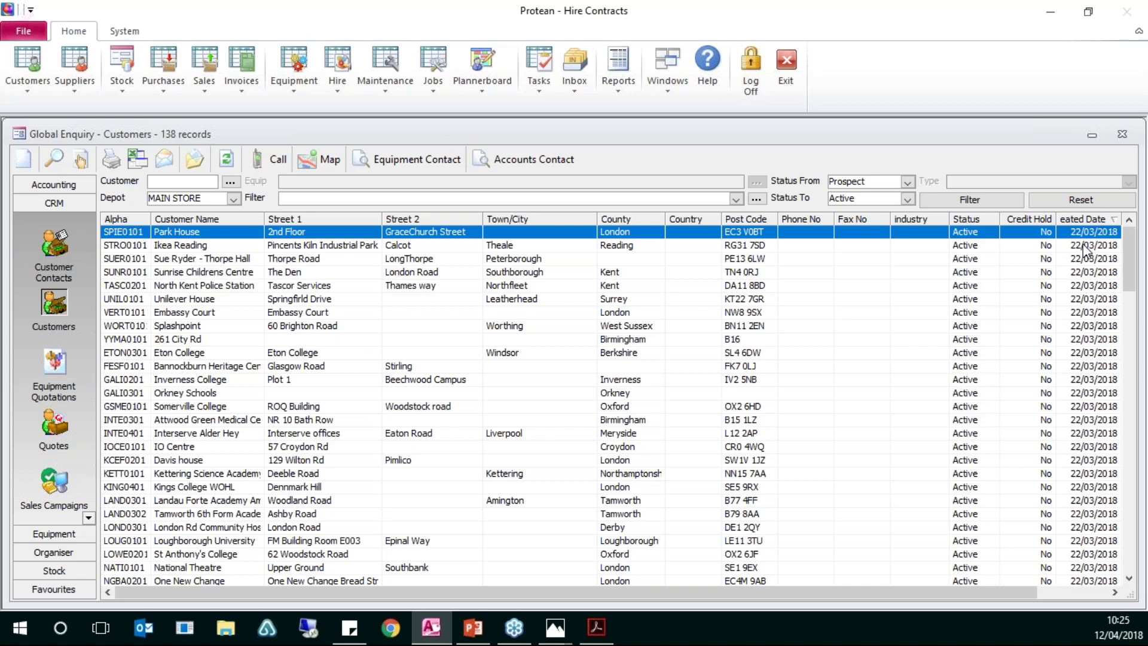
Reset the customer enquiry's view to the default fields and save that layout
right_click(571, 313)
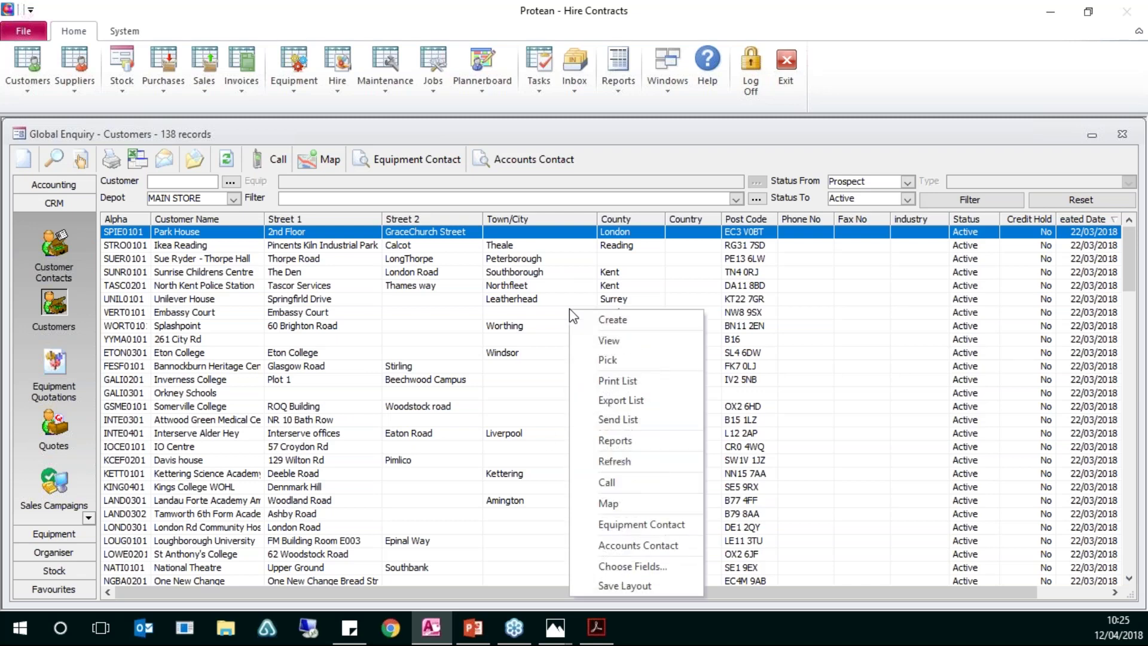
click(613, 572)
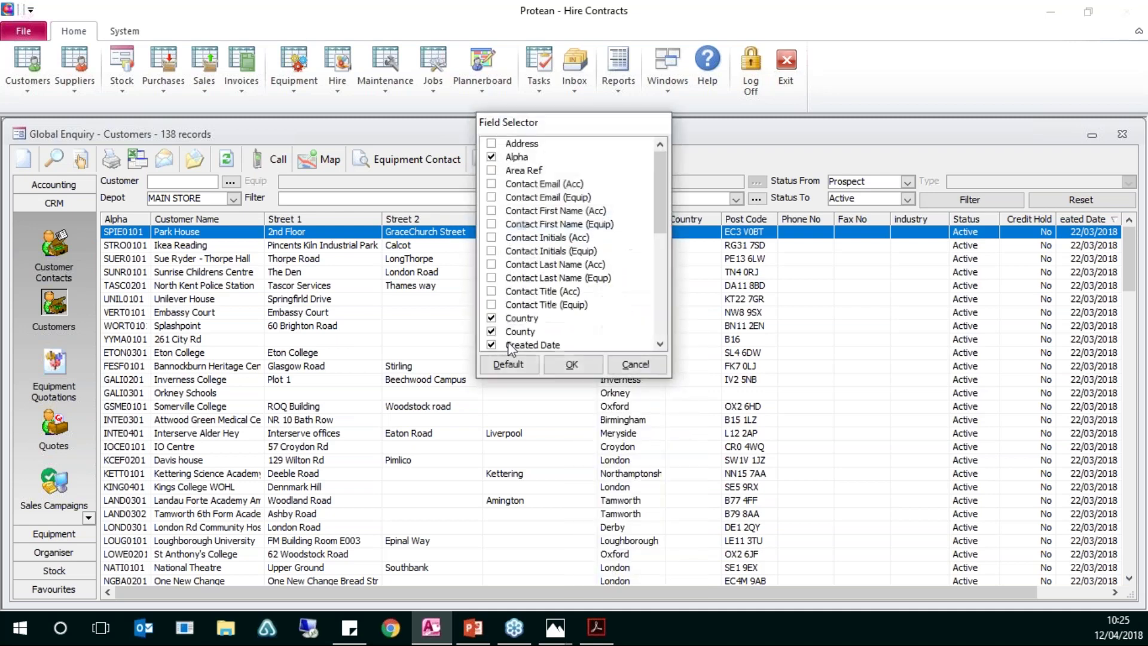
click(492, 363)
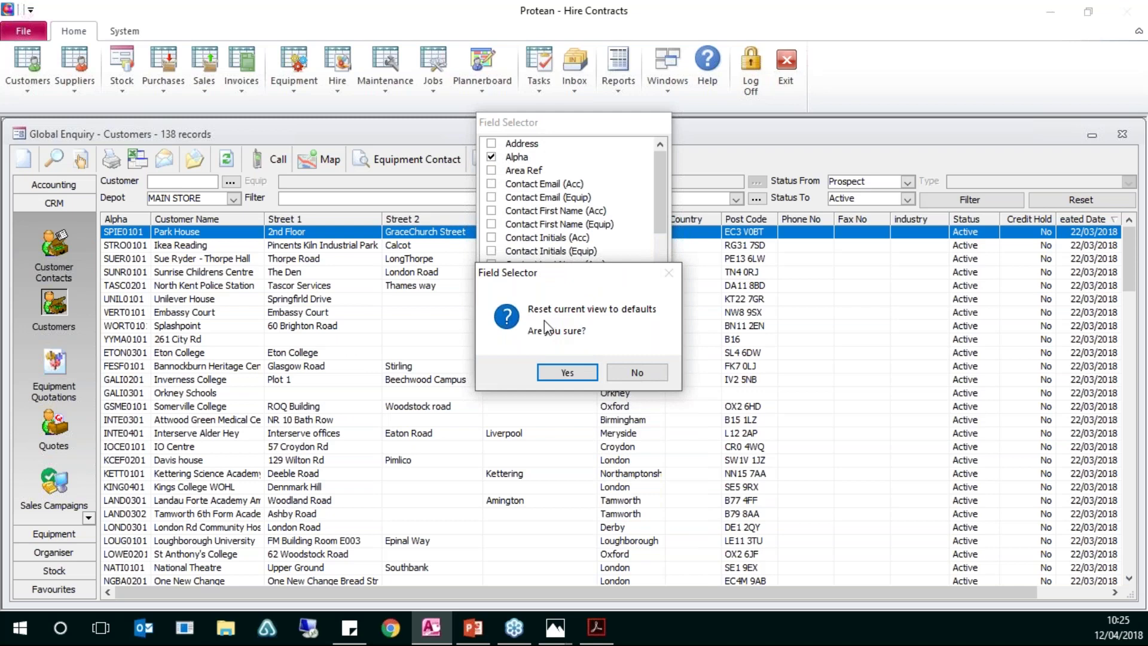
click(565, 376)
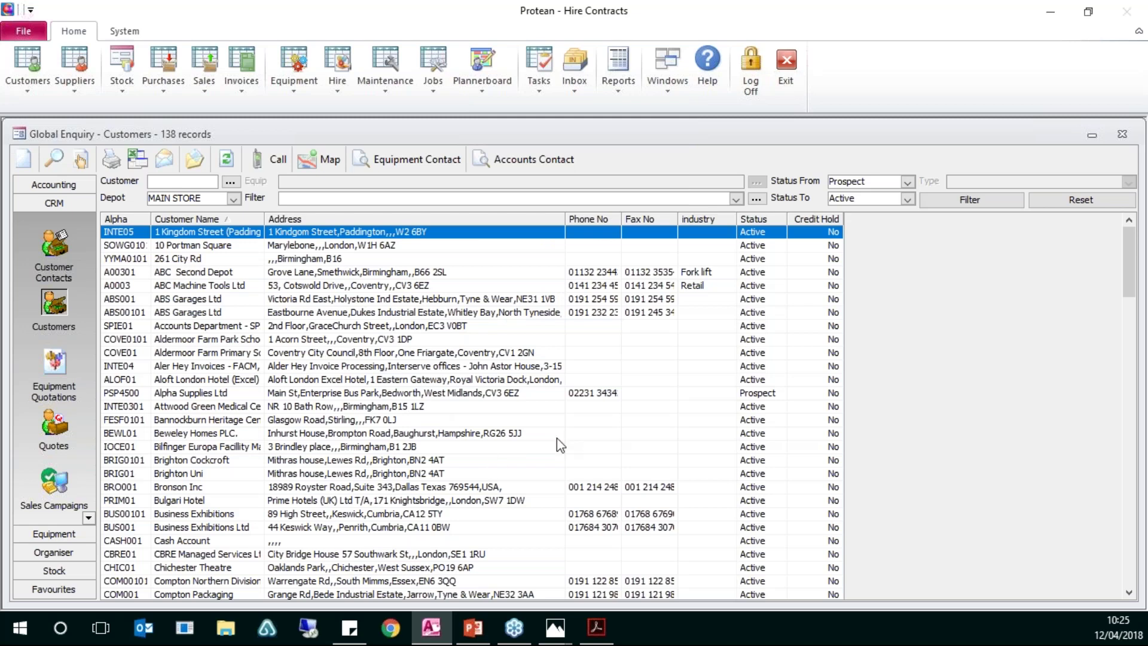
right_click(873, 293)
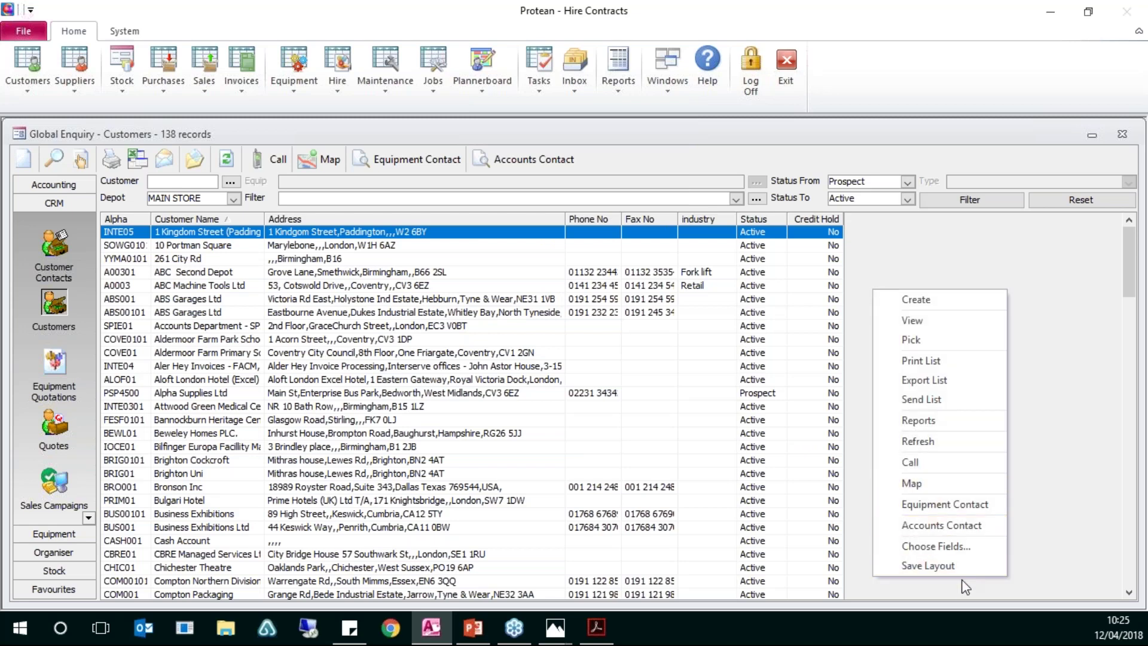
click(926, 566)
click(632, 365)
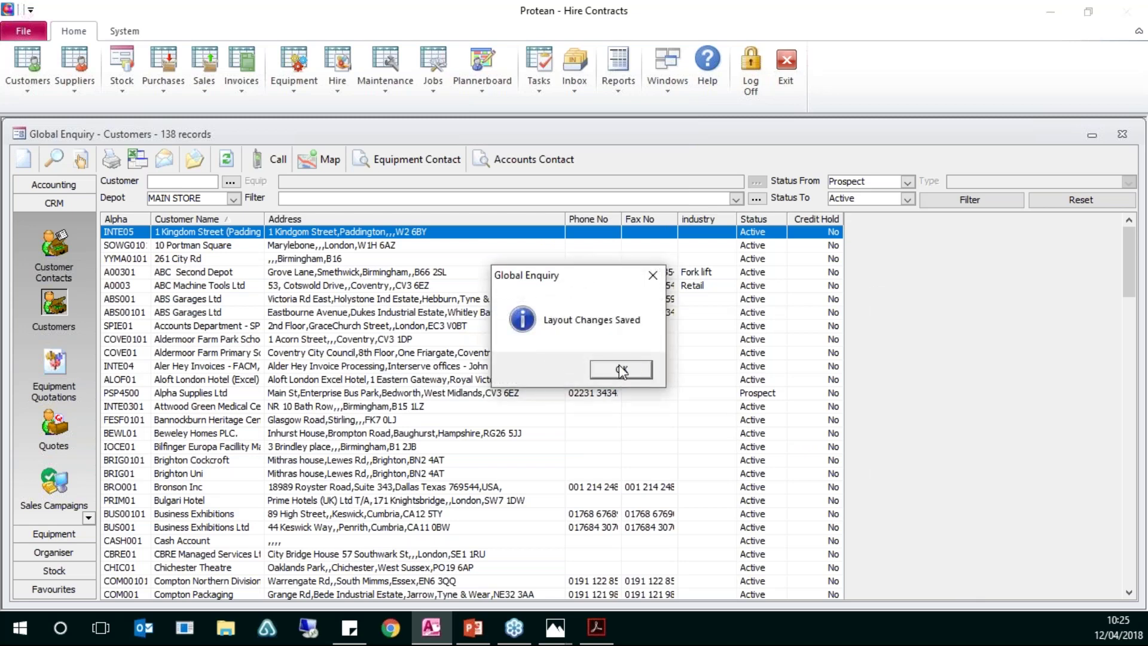
Close and reopen the customer enquiry to check its saved default layout, and close it again
click(1122, 134)
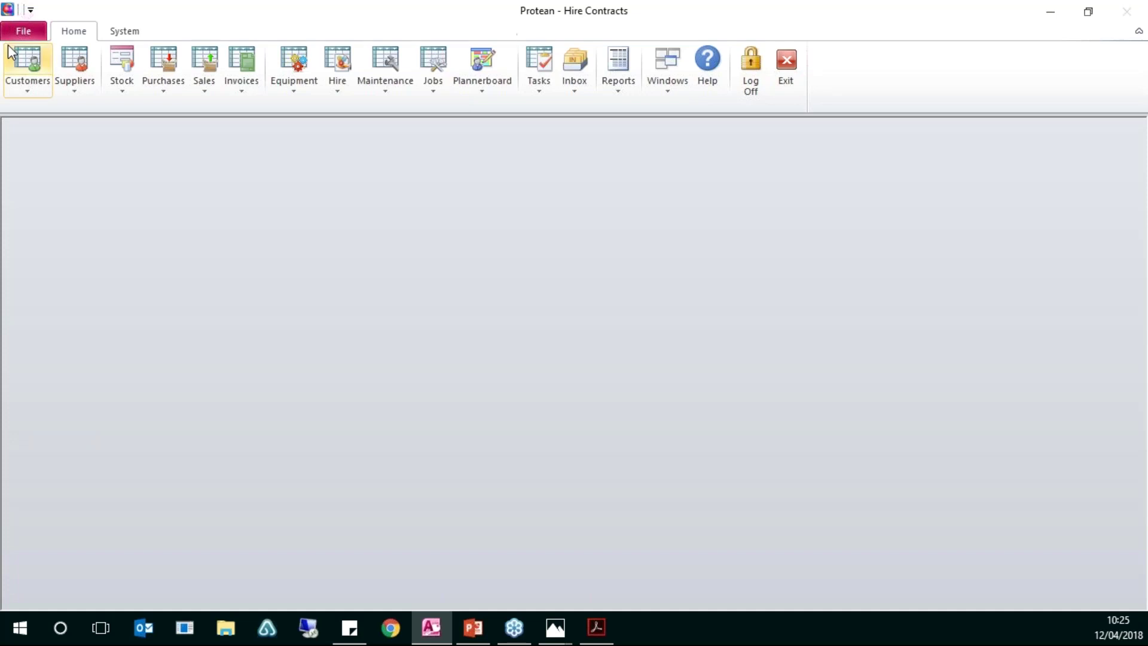
click(26, 60)
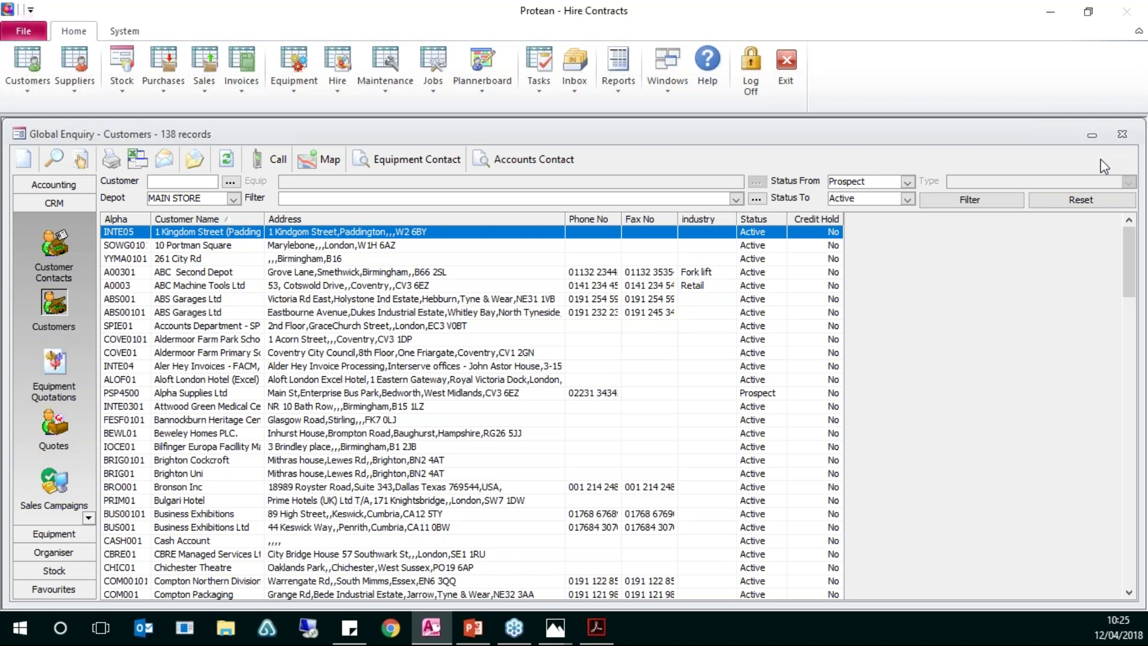
click(1121, 136)
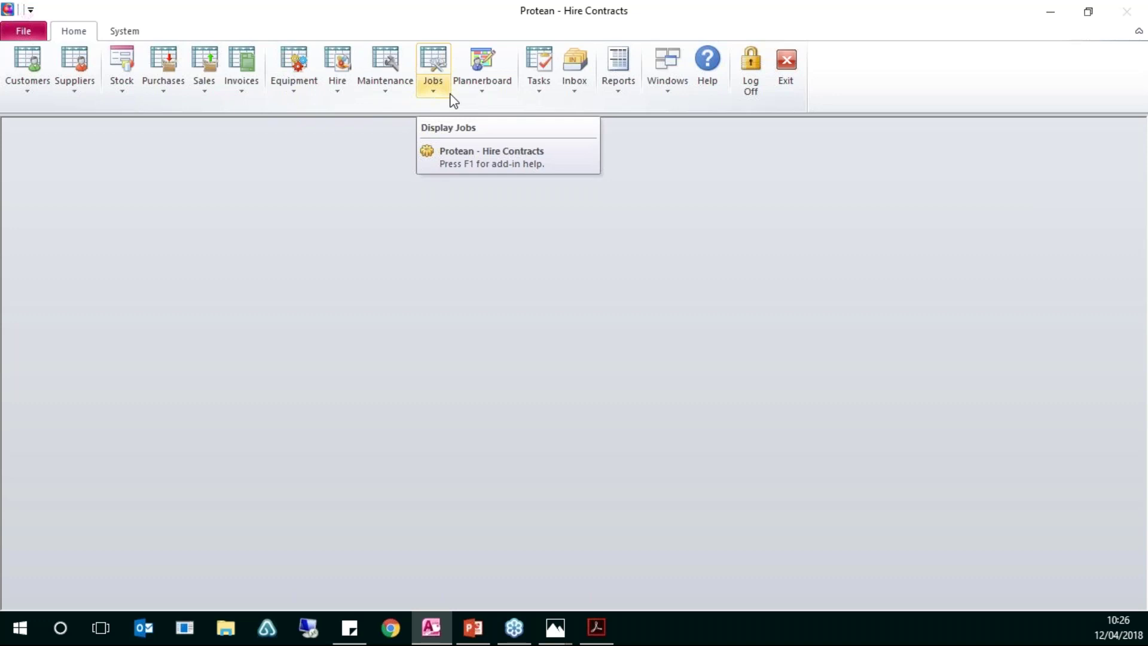
Open the Jobs enquiry and its filter editor, then view the criteria of the other saved filter named <New>
click(442, 62)
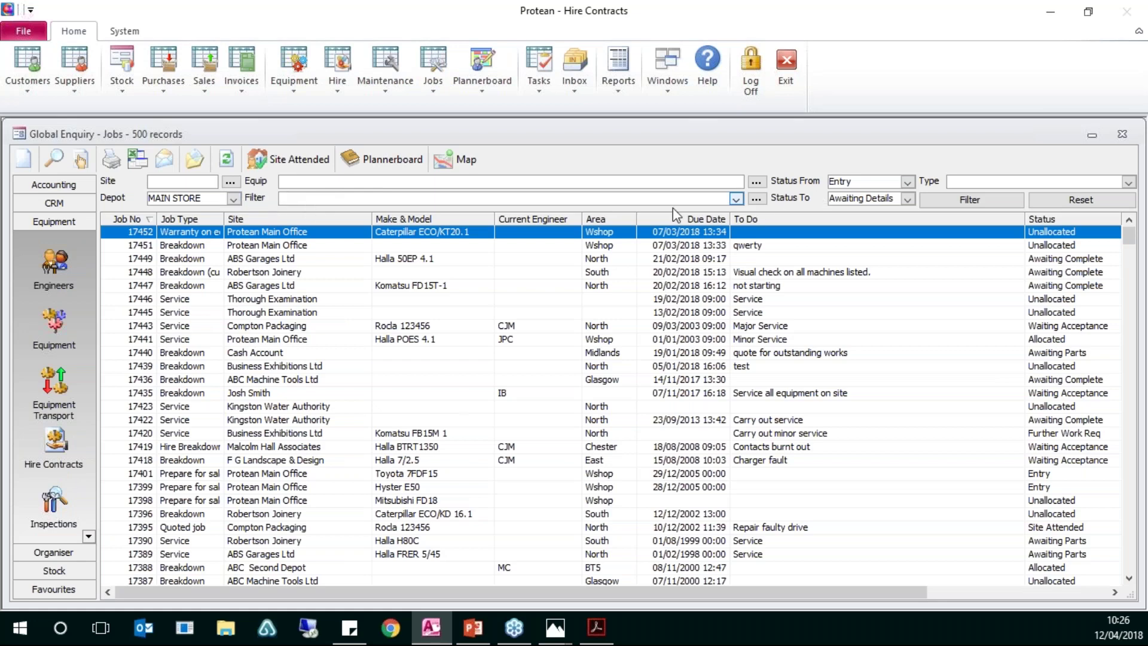
click(737, 201)
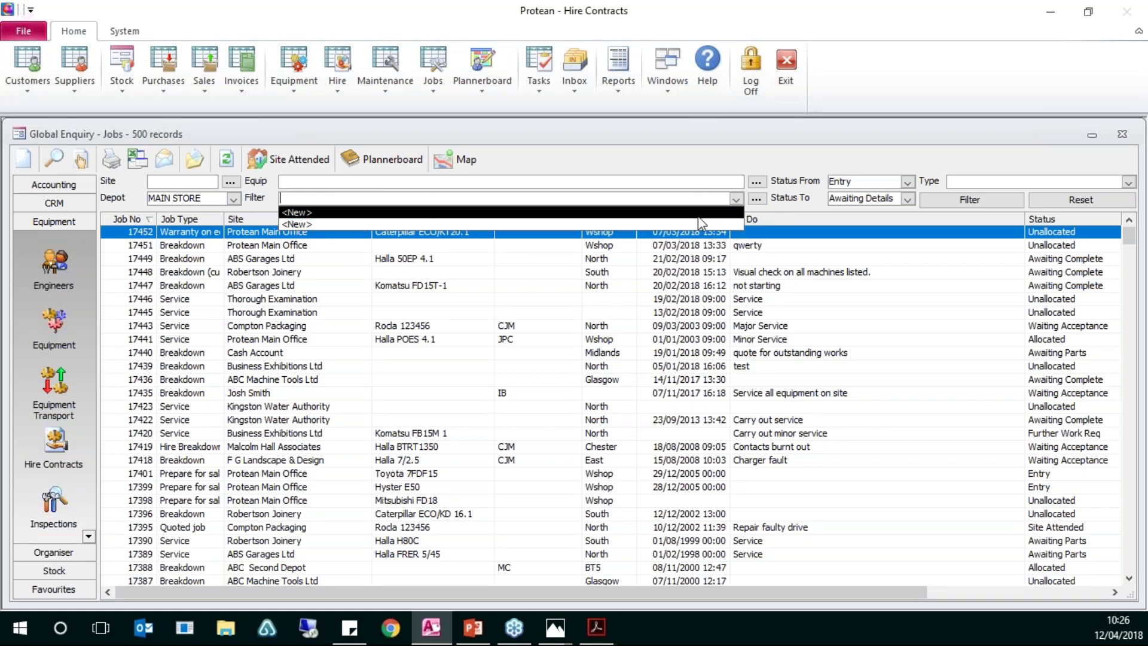
click(798, 212)
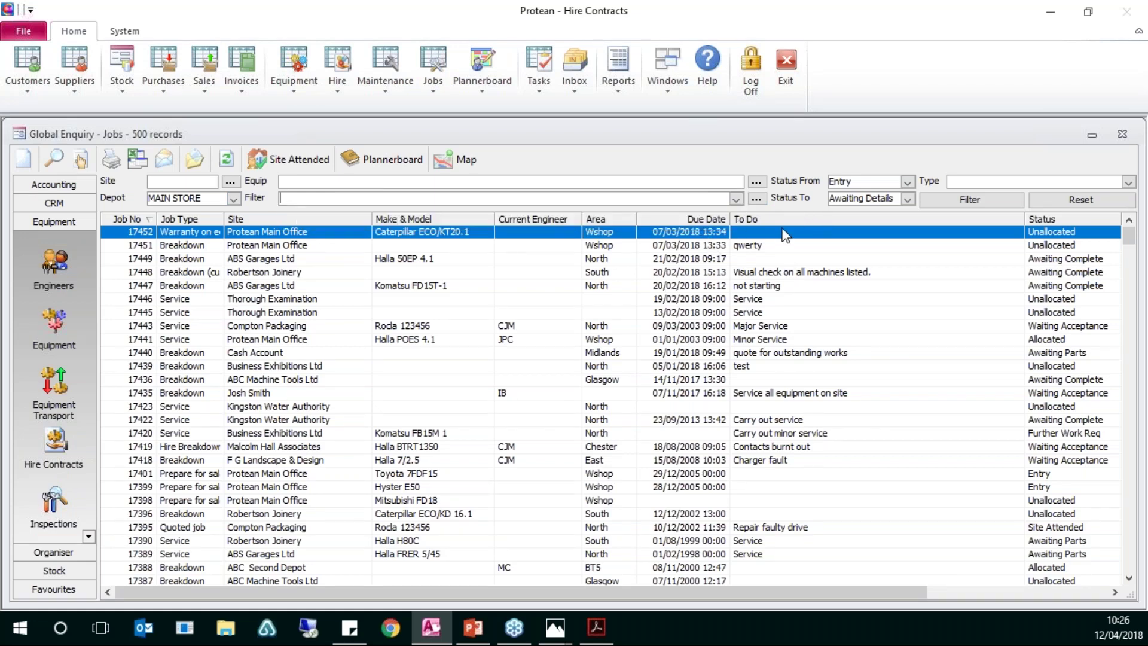
click(756, 198)
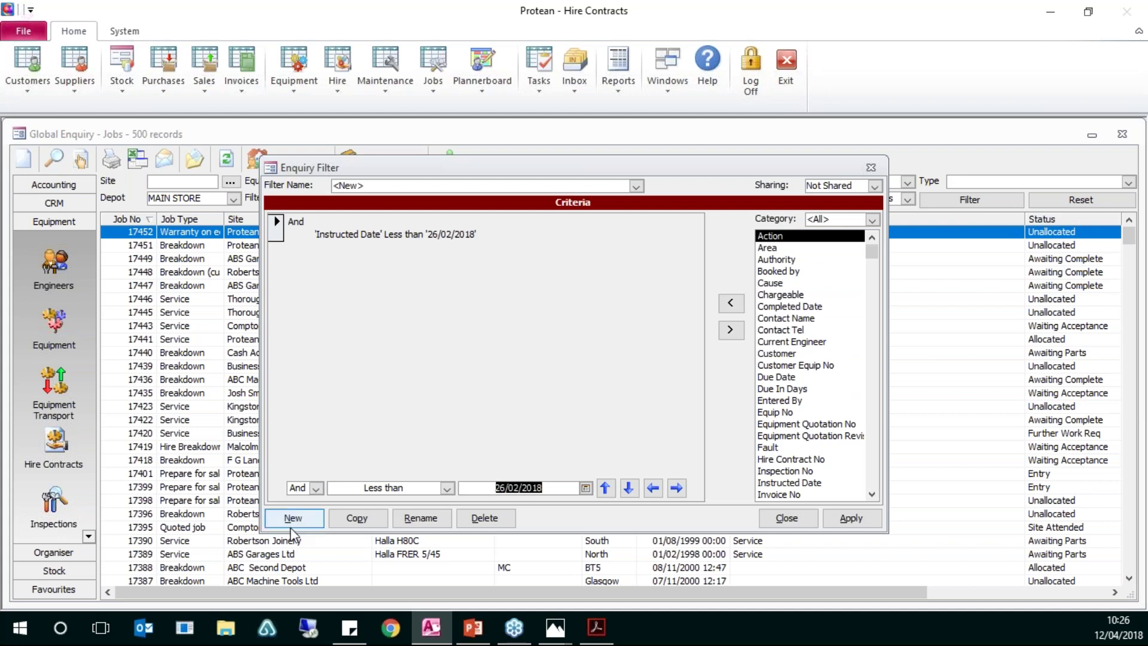
click(636, 186)
click(472, 212)
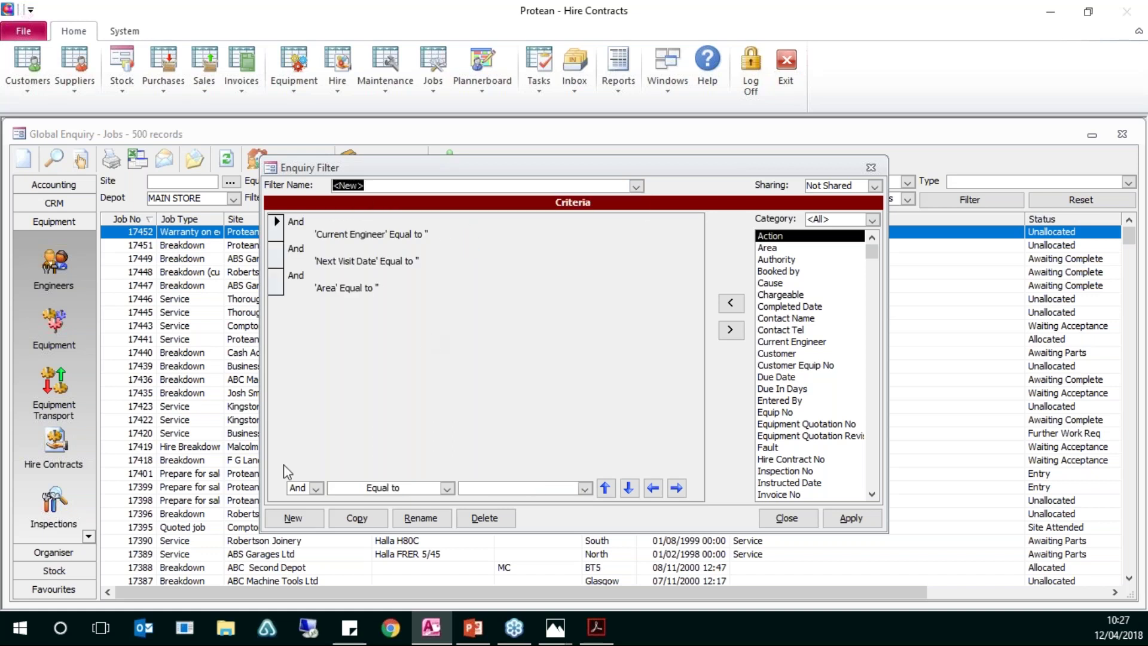
Create a new enquiry filter and name it "To do contains 'Truck'"
click(293, 518)
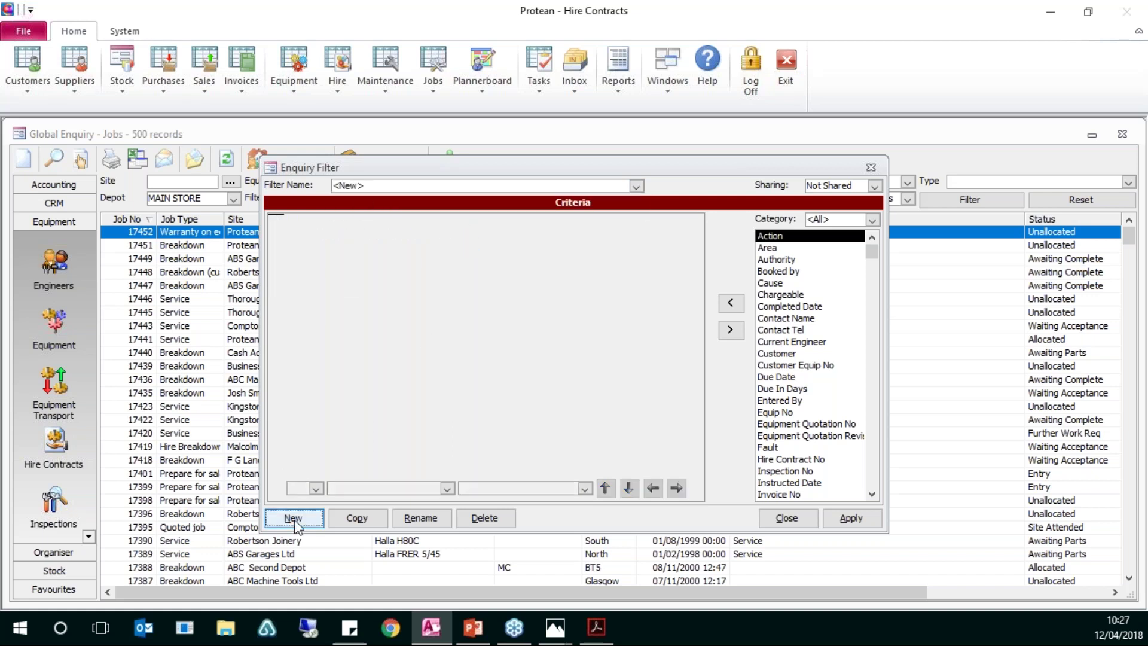
click(422, 519)
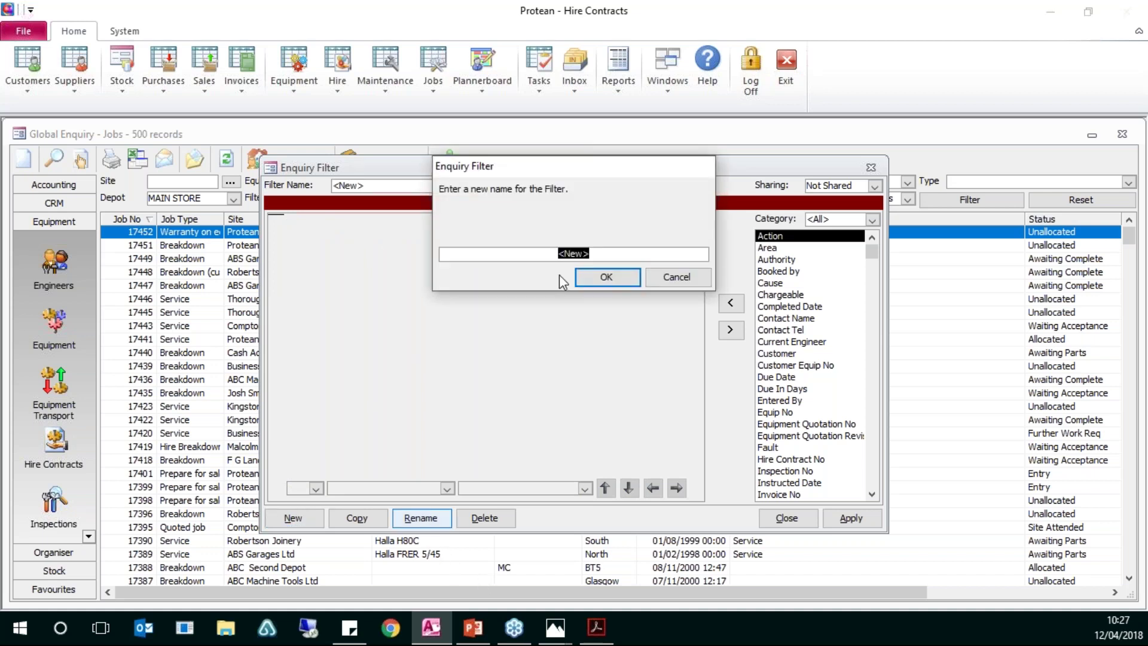
text(To do contains 'Truck)
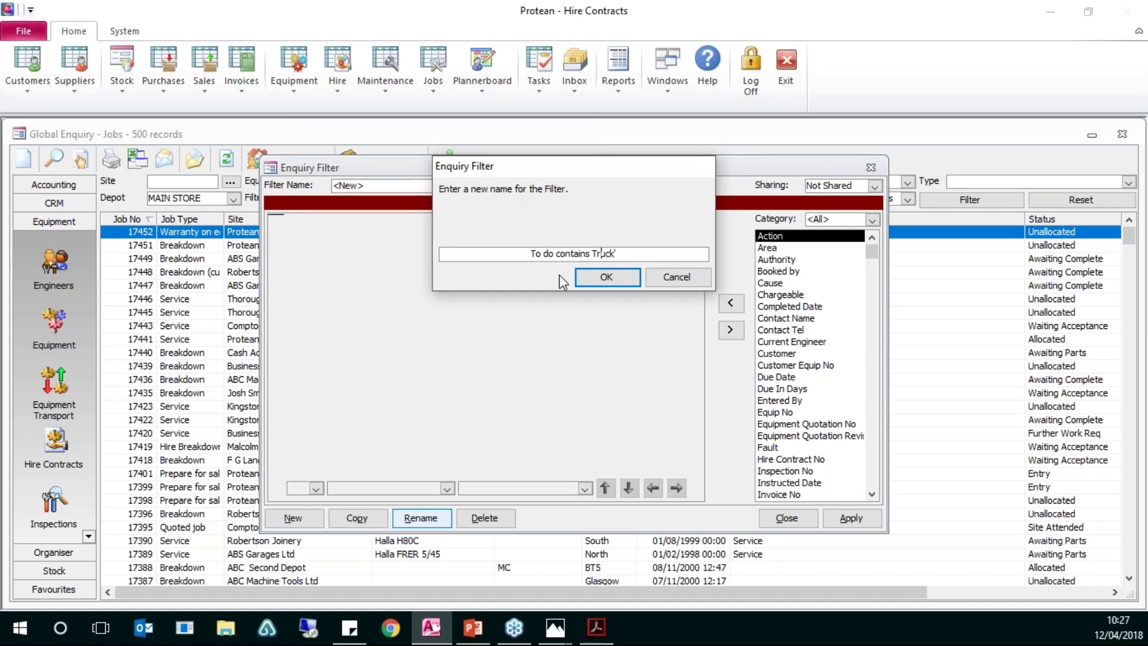
text(')
click(595, 272)
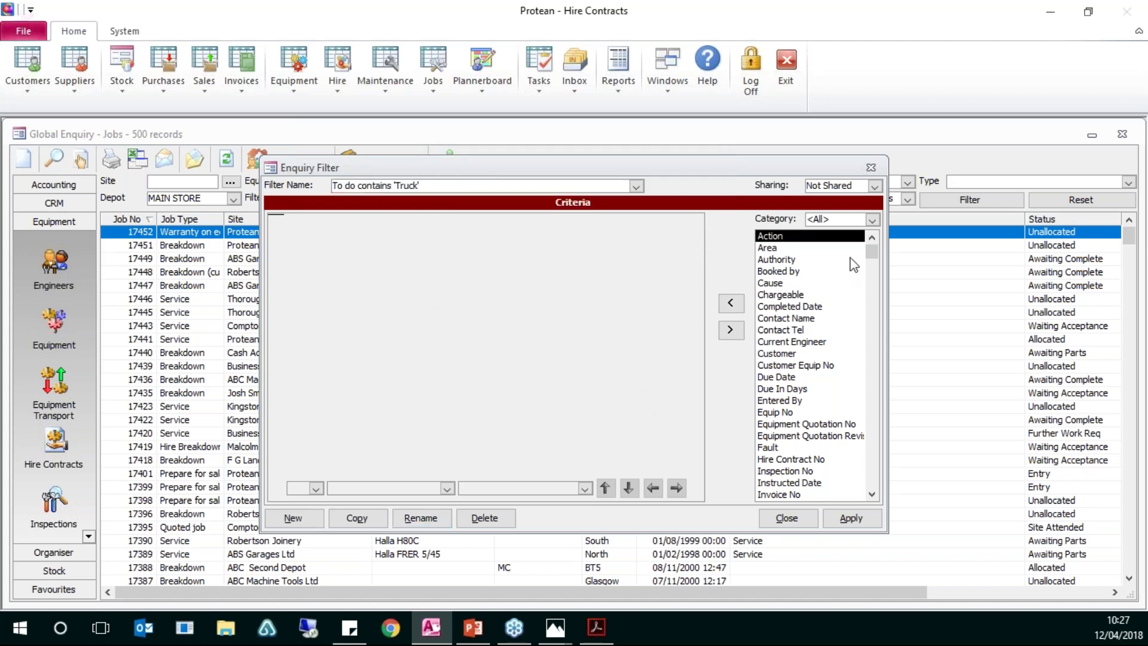
Add the To Do field to the new filter as a criterion
click(809, 250)
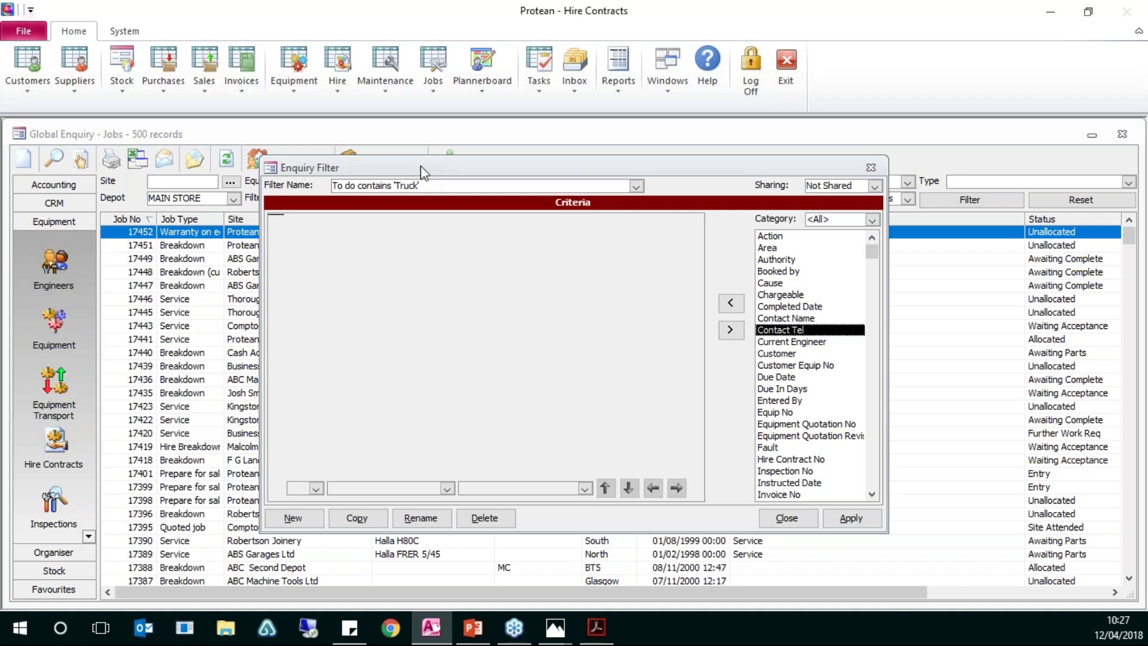
click(871, 494)
drag(871, 493, 872, 494)
click(775, 494)
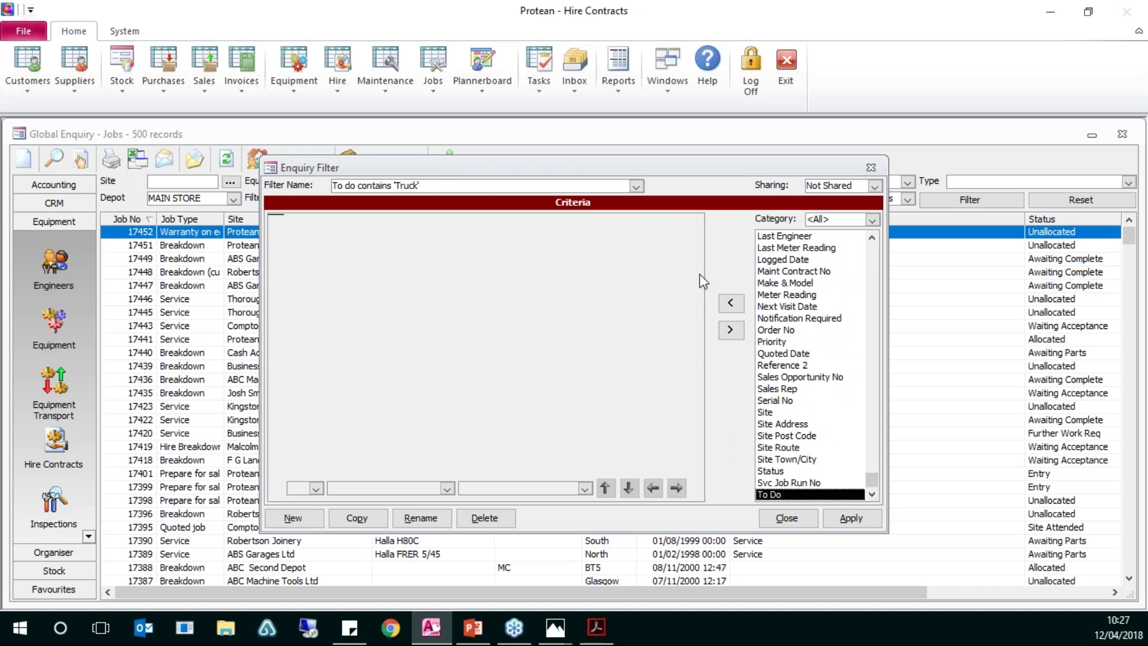
click(732, 305)
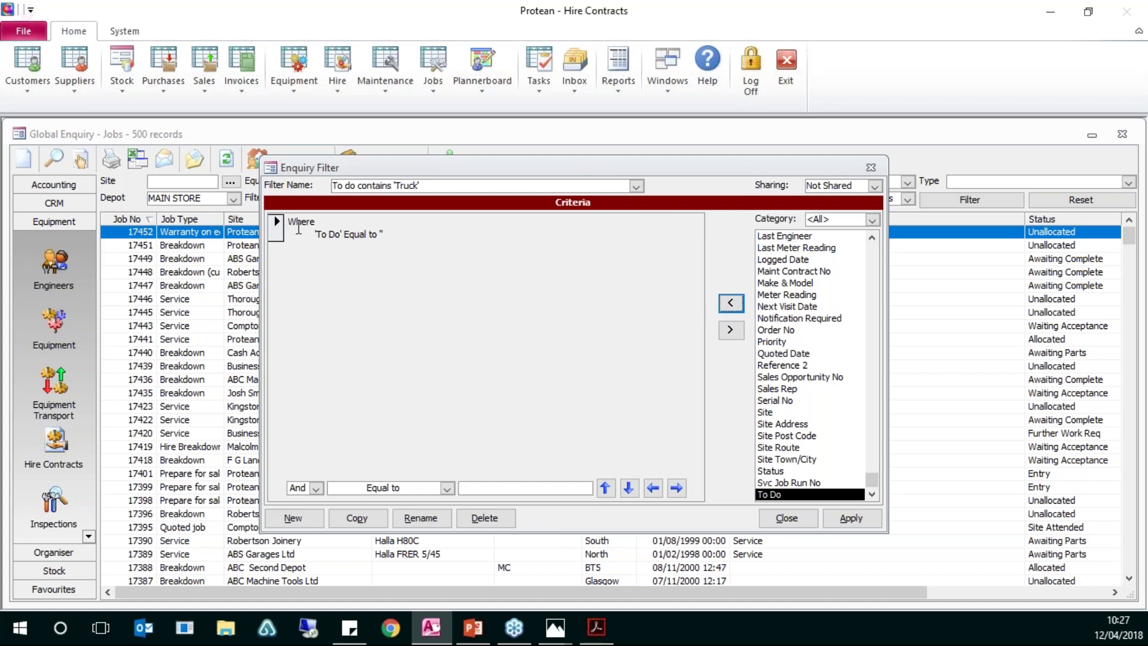
Set the To Do criterion to Equal to *truck* and apply the filter to the jobs list
click(448, 489)
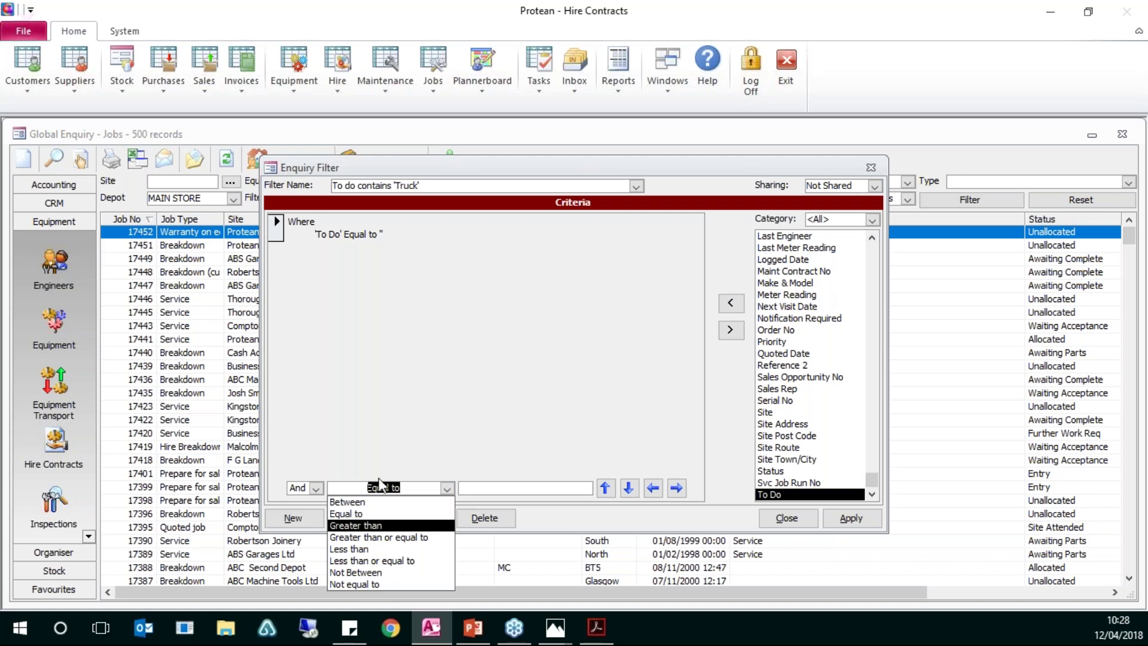
click(359, 513)
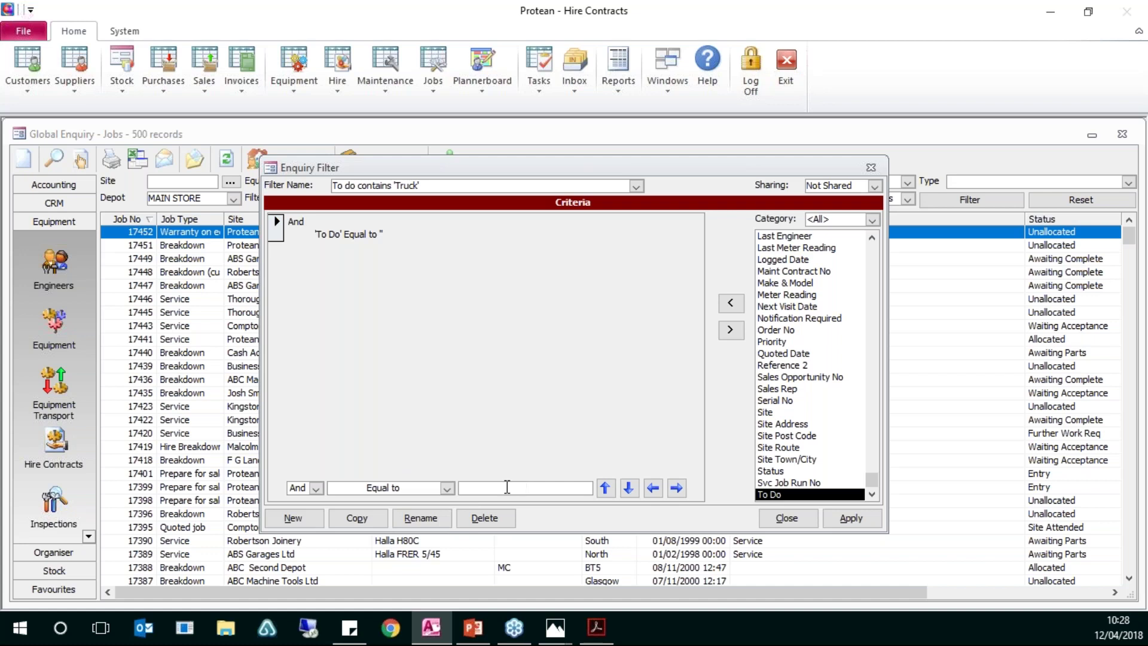
text(*tr8u8c)
key(BackSpace)
key(BackSpace)
key(BackSpace)
key(BackSpace)
key(BackSpace)
text(ruck*)
click(856, 523)
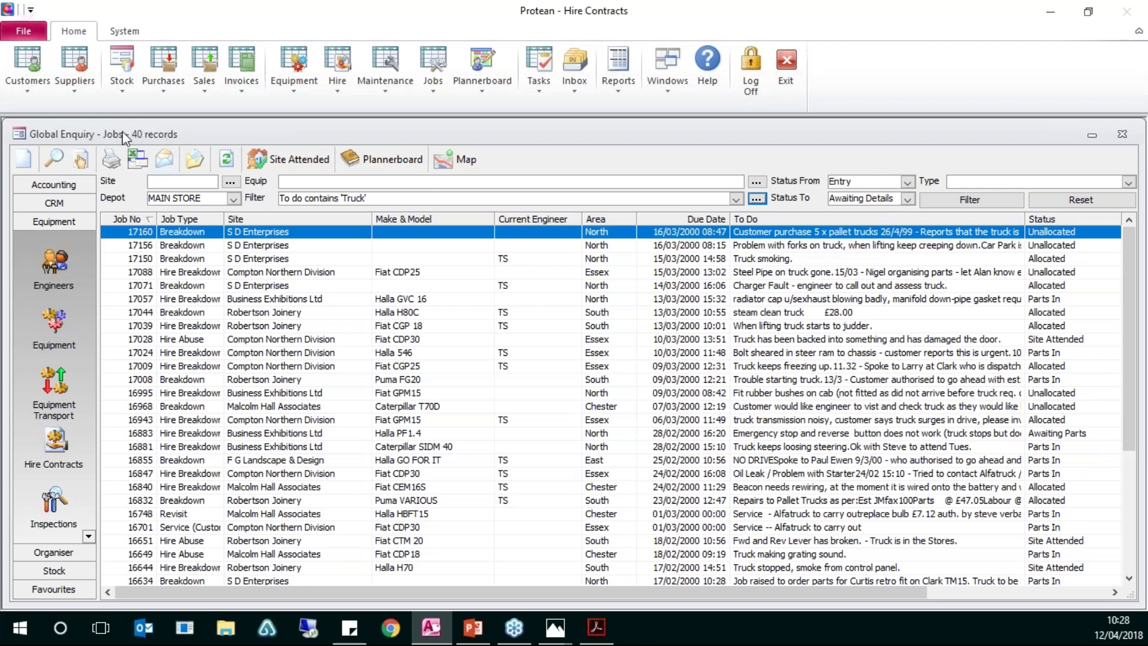
Sort the filtered jobs by To Do in ascending order and review the matching To Do descriptions
click(841, 219)
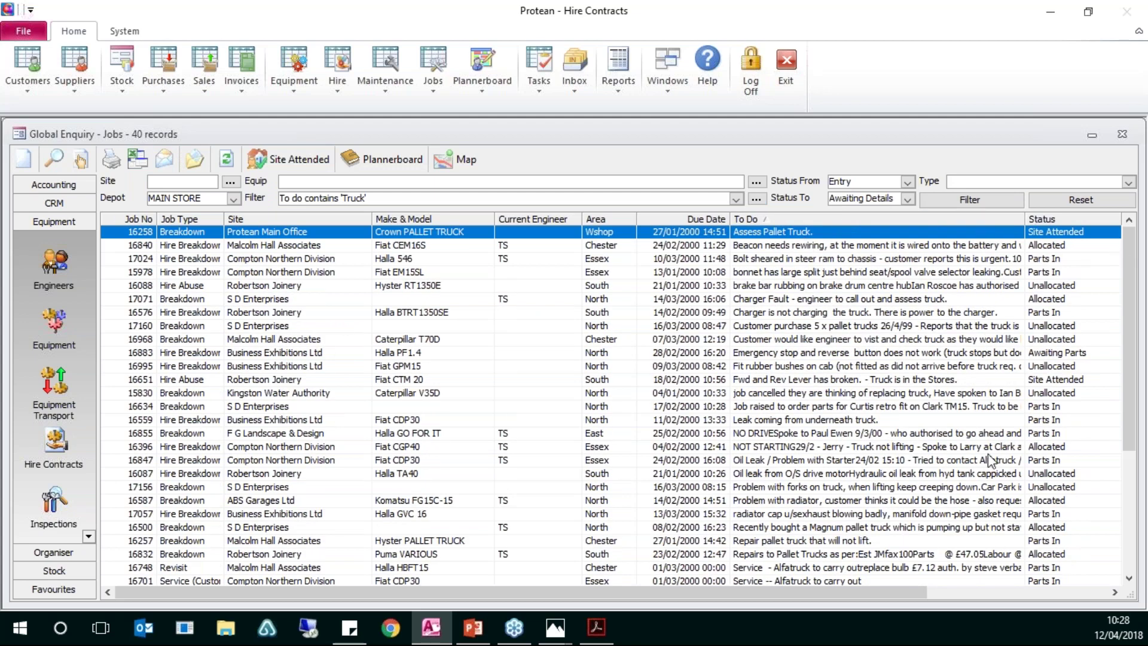
click(1115, 593)
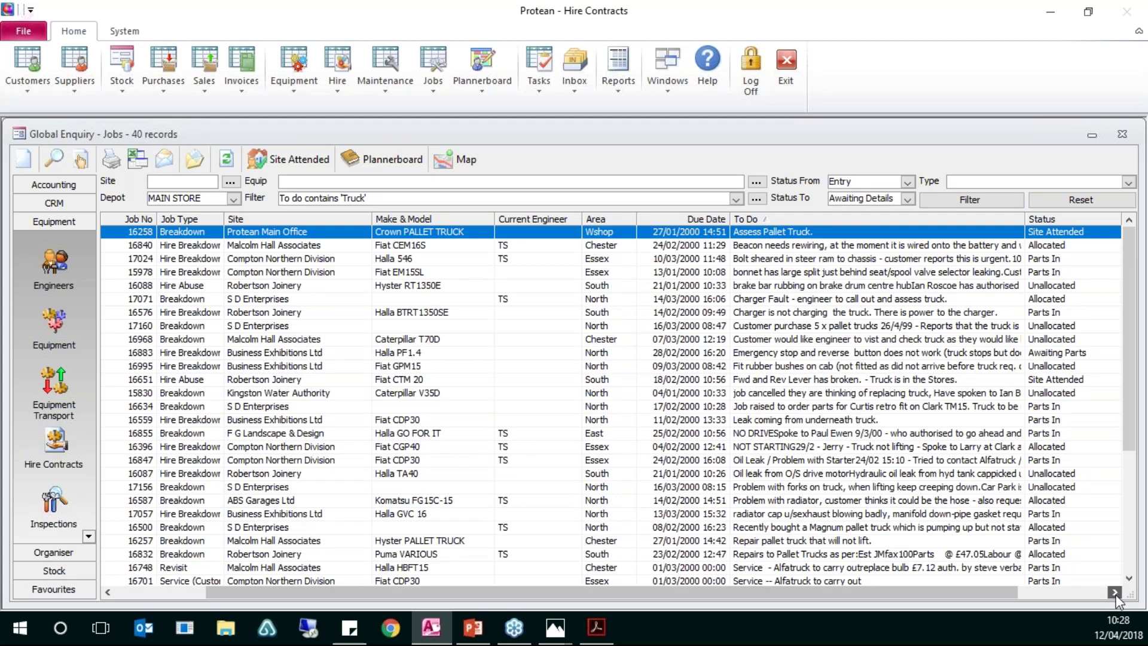
click(1115, 593)
click(1115, 594)
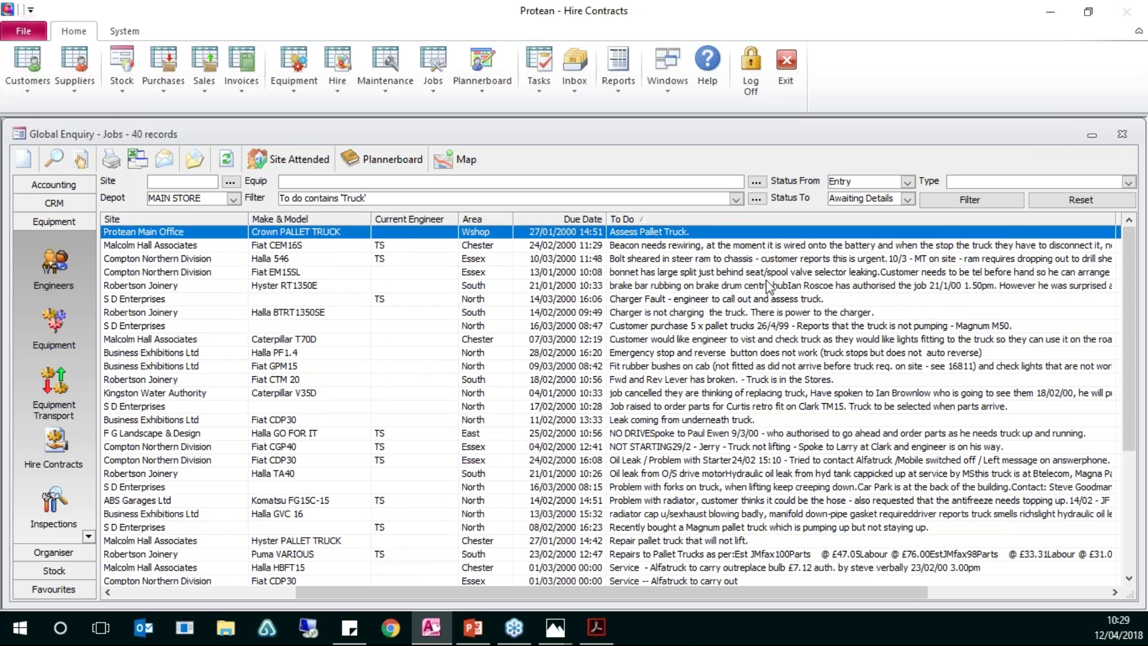
scroll(766, 280, down, 1)
scroll(766, 281, down, 5)
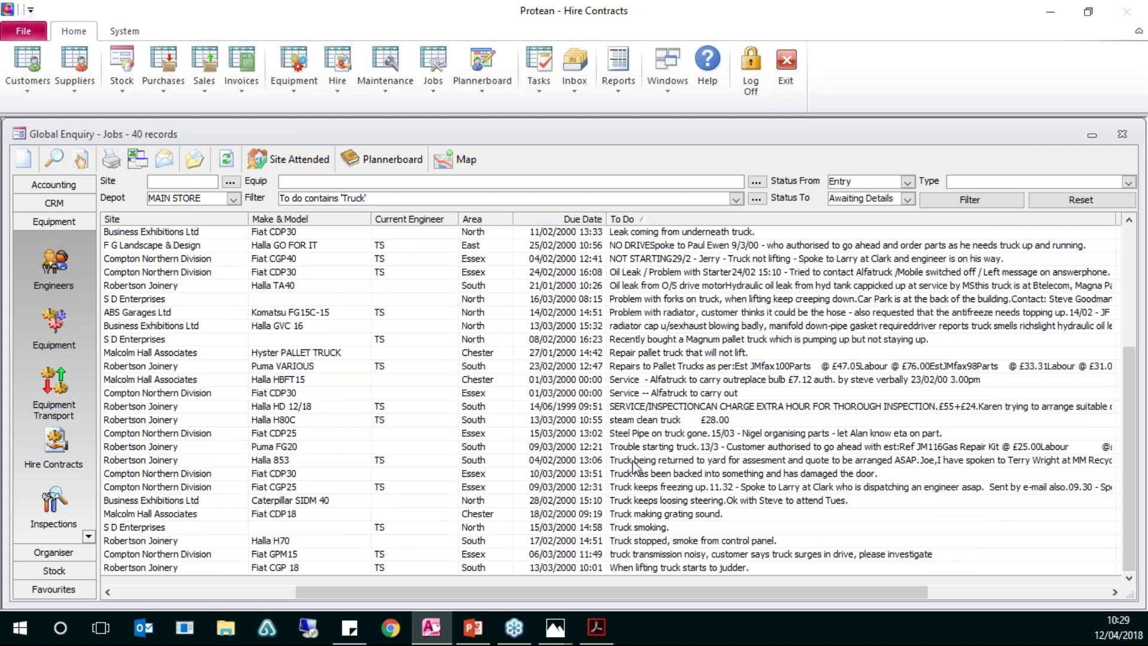
Reopen the truck filter, set its sharing first to Read Only and finally to Full Access, and close the filter editor
click(756, 199)
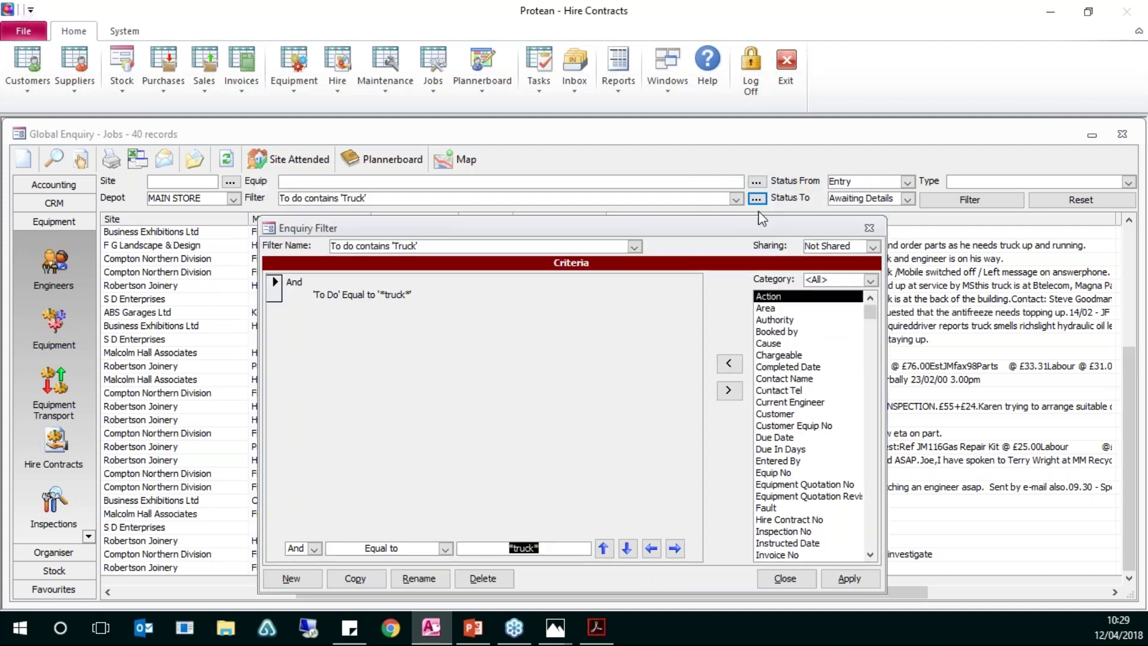
drag(745, 224, 734, 162)
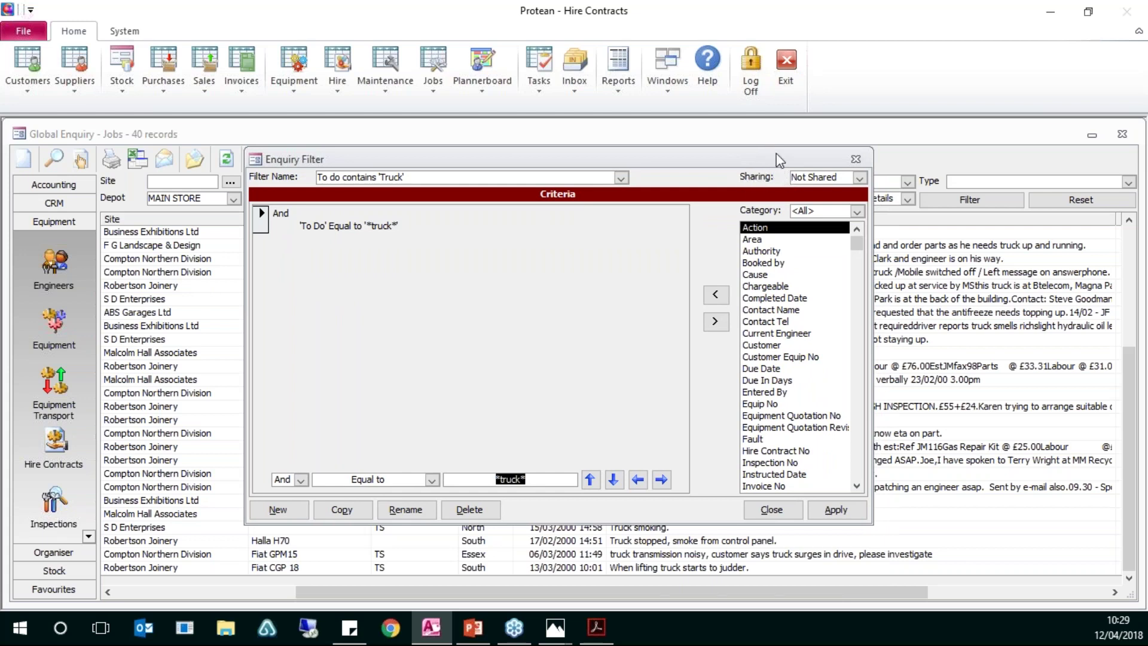
click(859, 178)
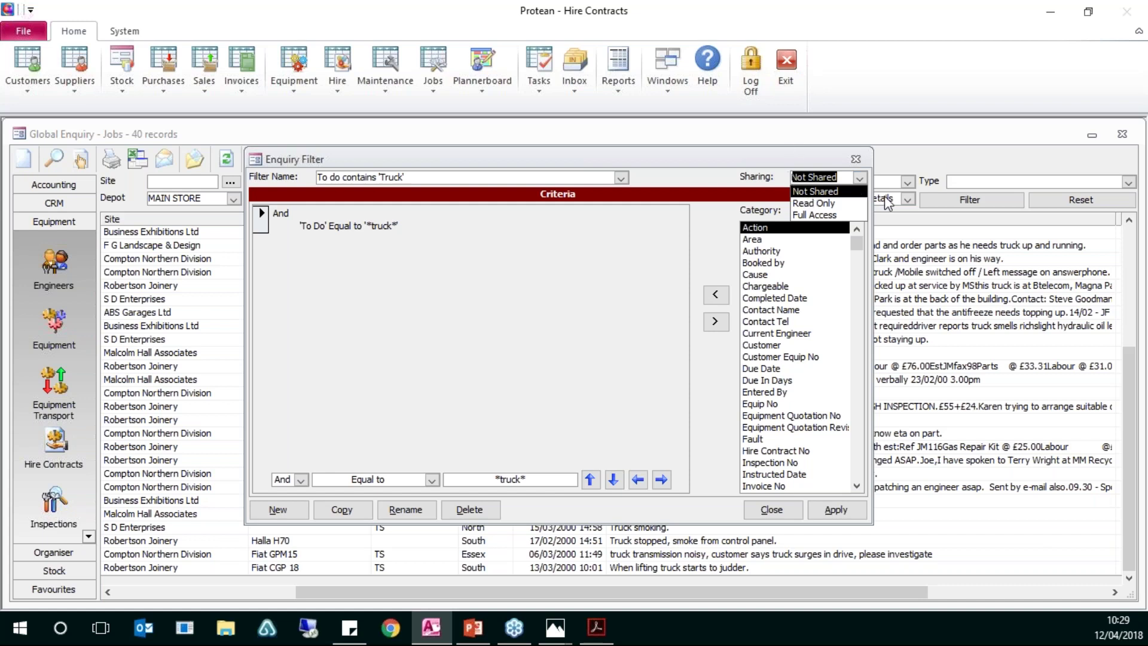
click(841, 204)
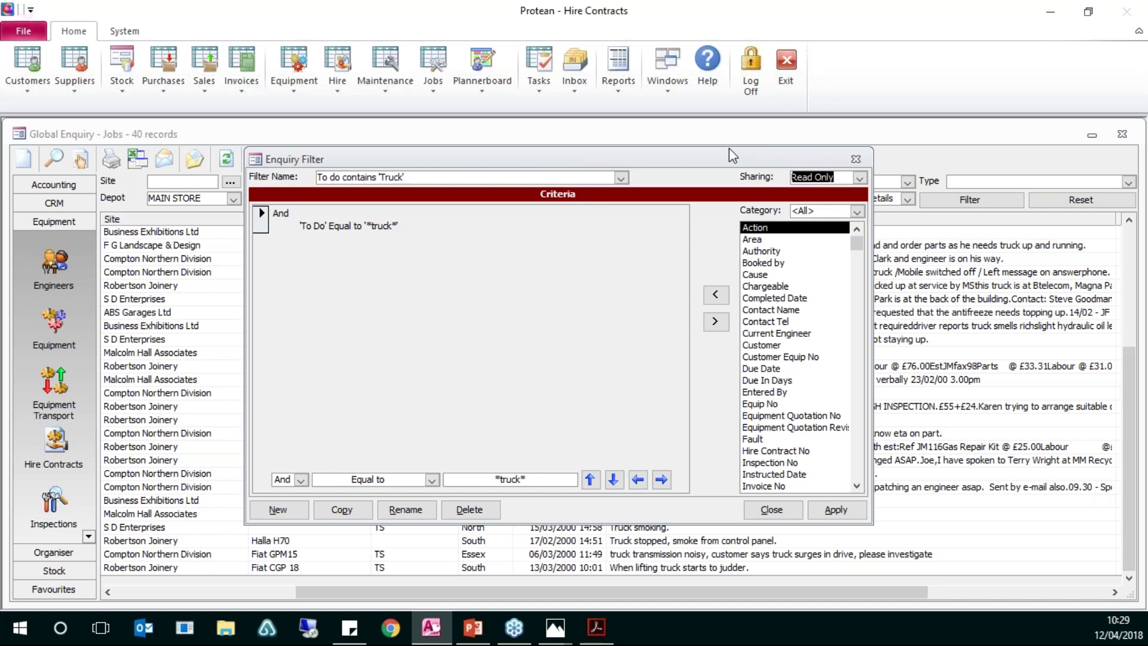
click(859, 178)
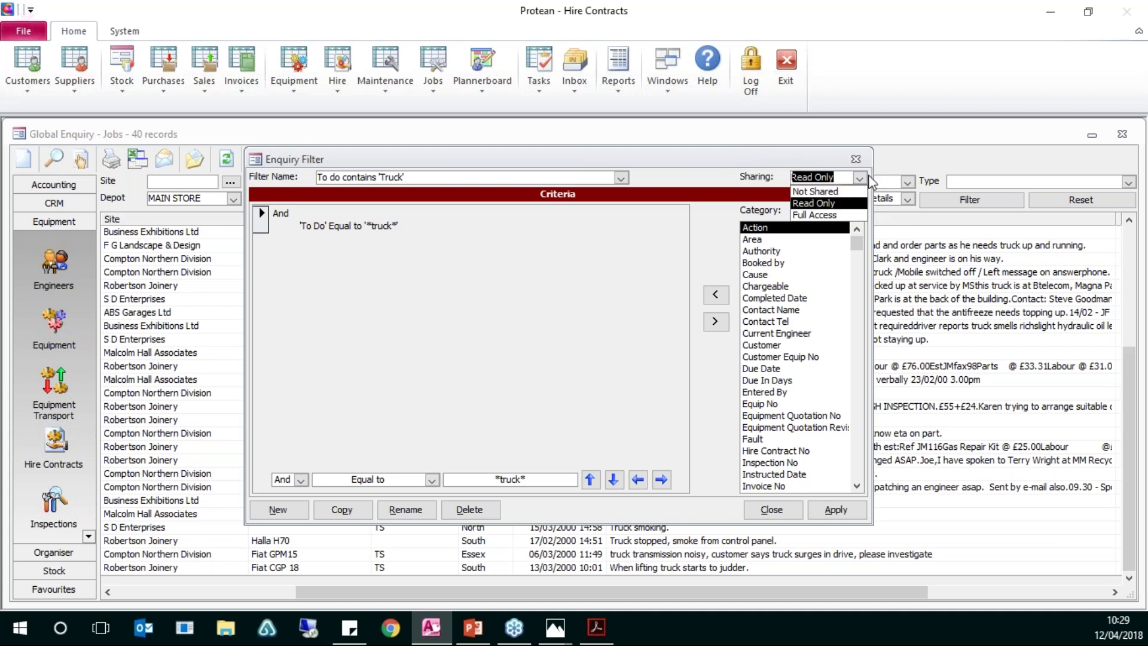
click(837, 215)
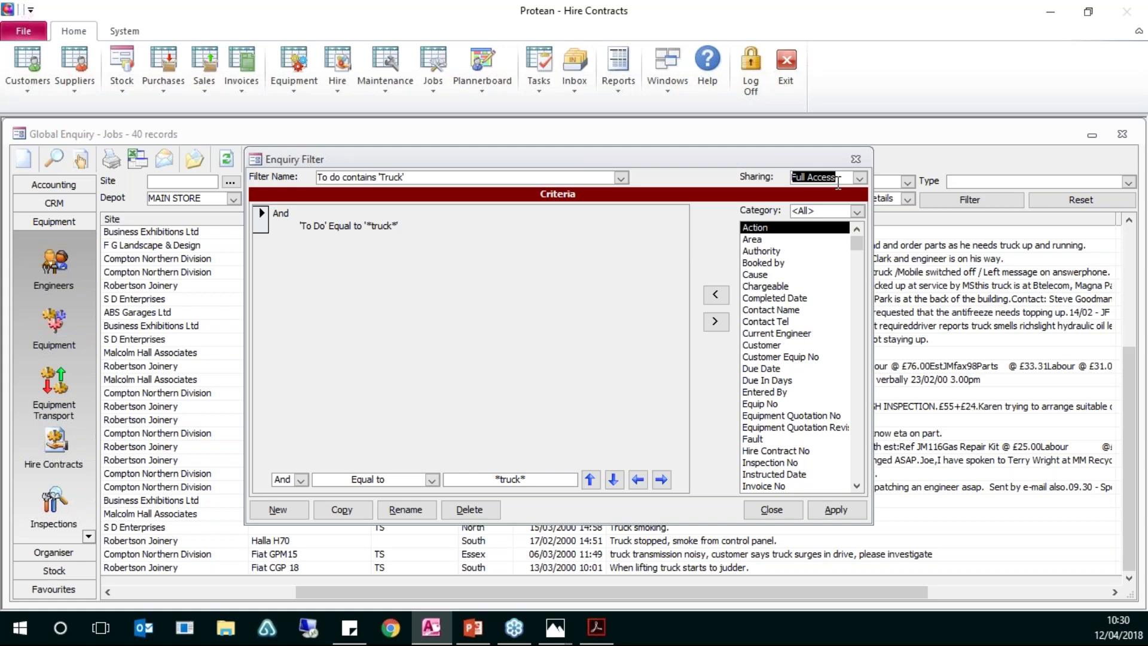
click(768, 510)
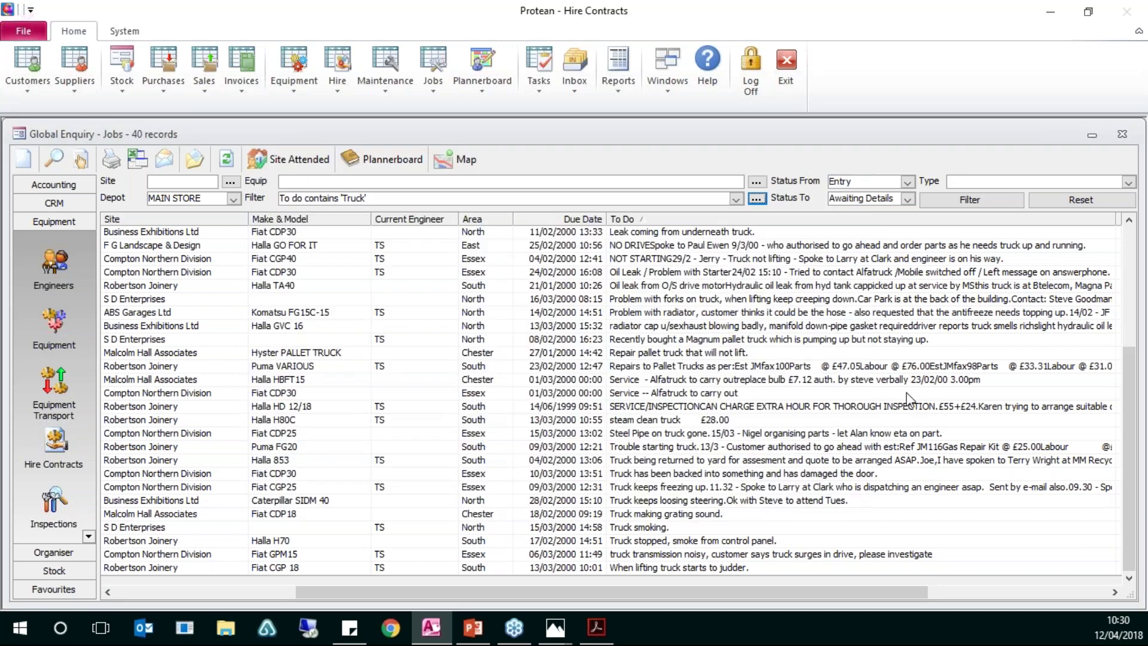
Reset the jobs enquiry's filter and narrow the To Do column so the Status and Chargeable columns fit in view
click(1046, 200)
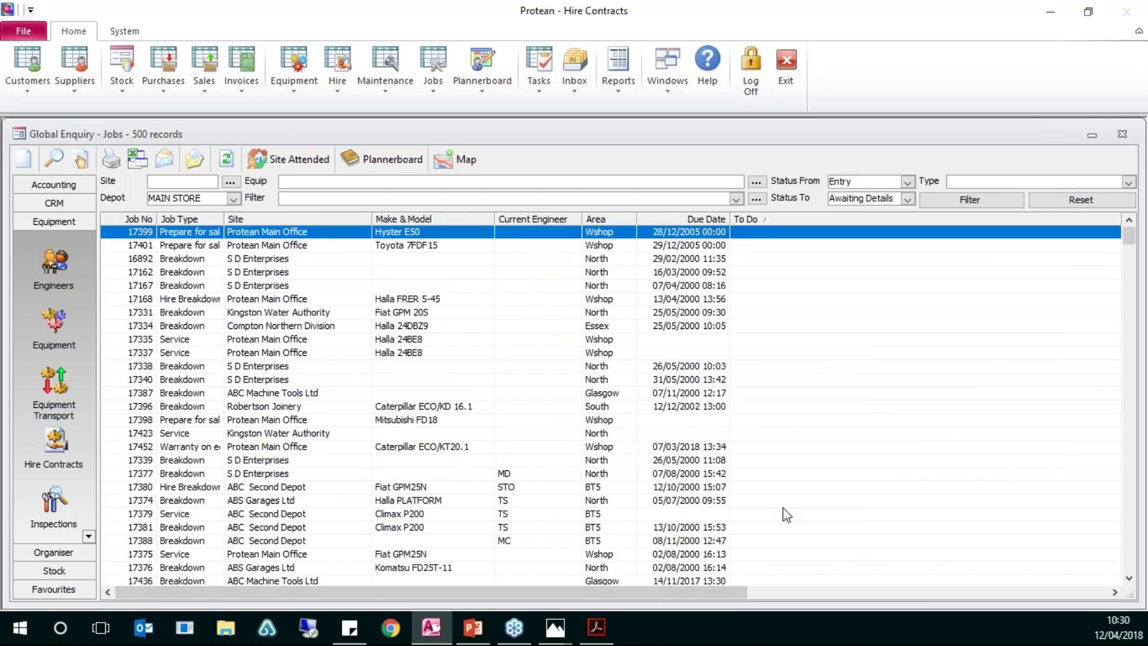
click(1114, 592)
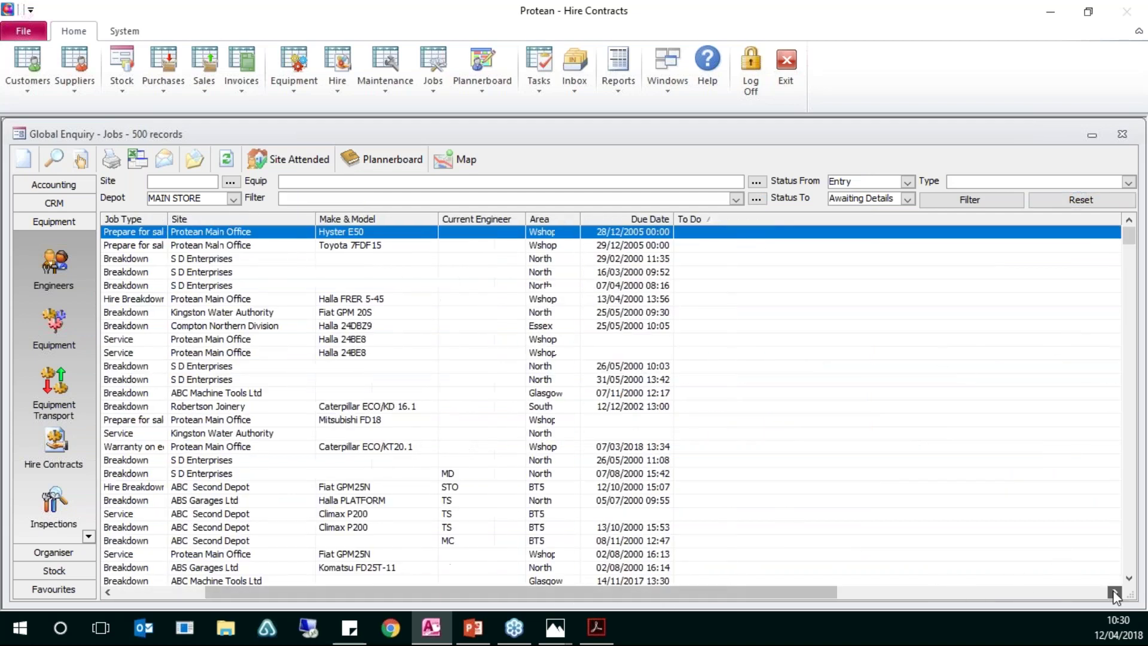
click(1114, 592)
drag(762, 221, 592, 259)
drag(838, 591, 704, 579)
drag(988, 215, 937, 216)
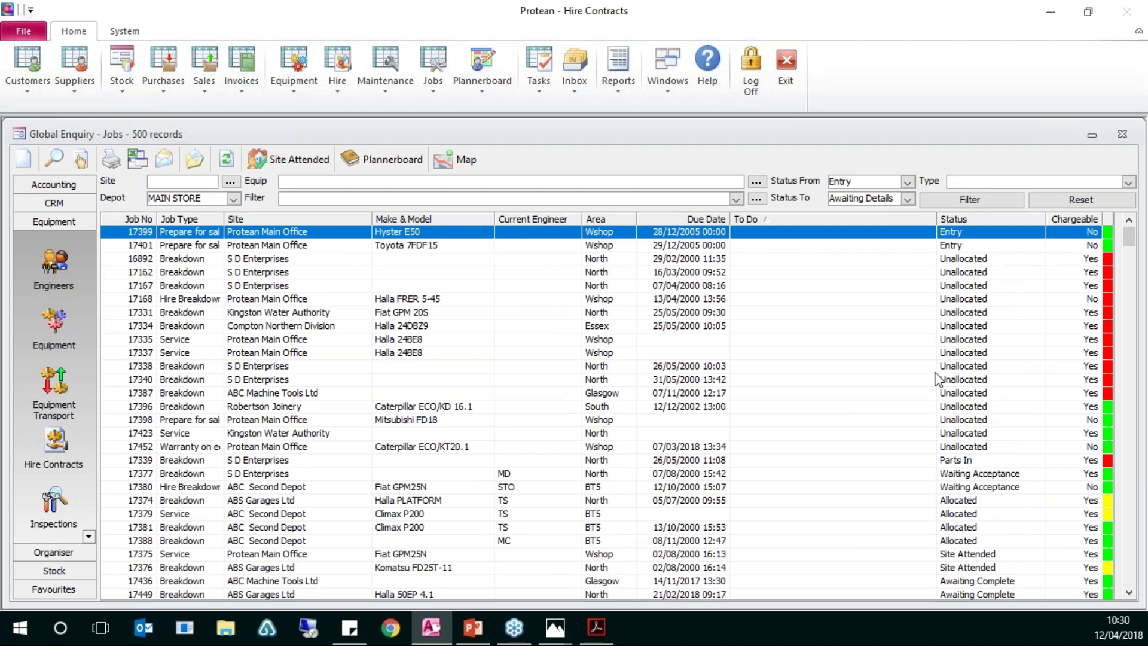
Filter the jobs list by the selected cell values to Status Unallocated and Chargeable No
click(991, 259)
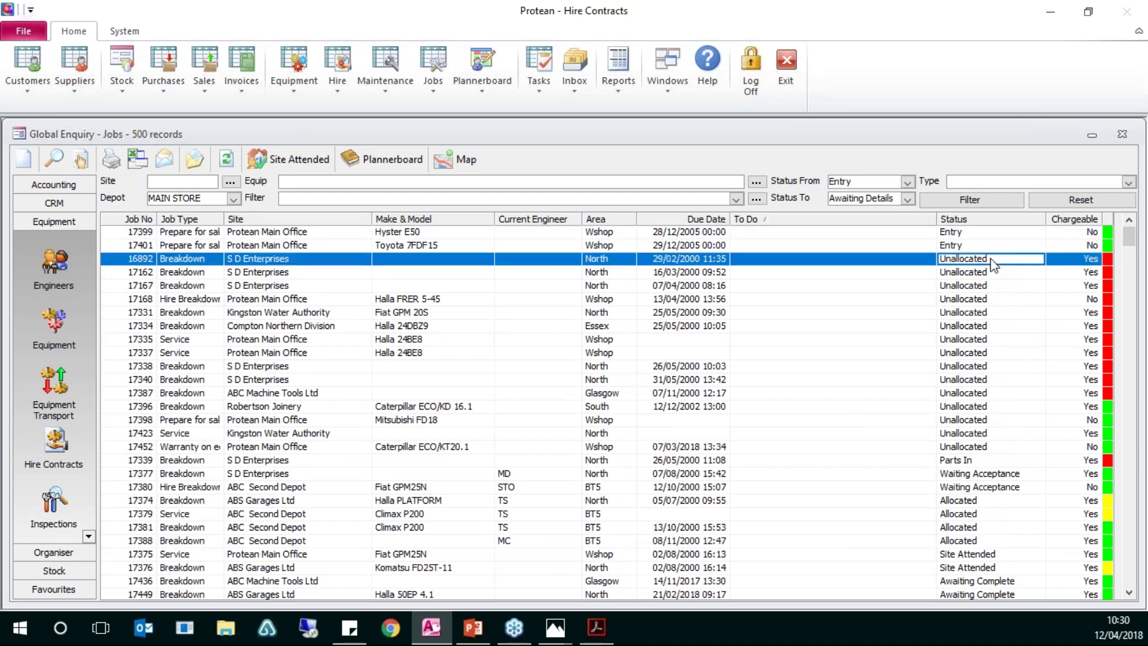
click(973, 201)
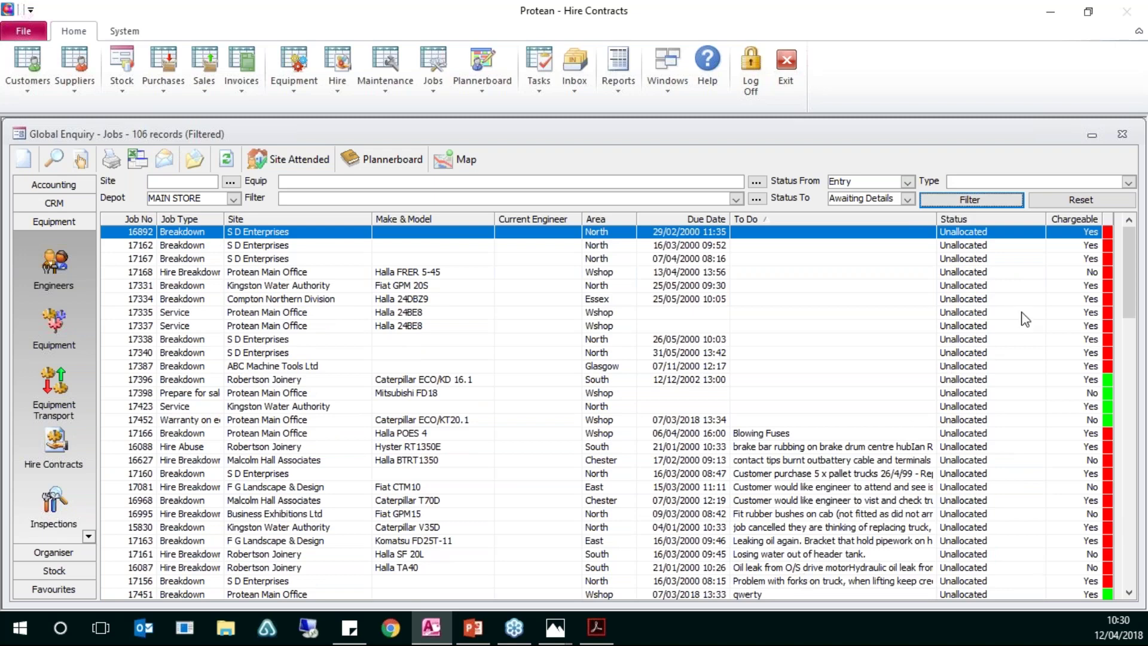
click(1077, 272)
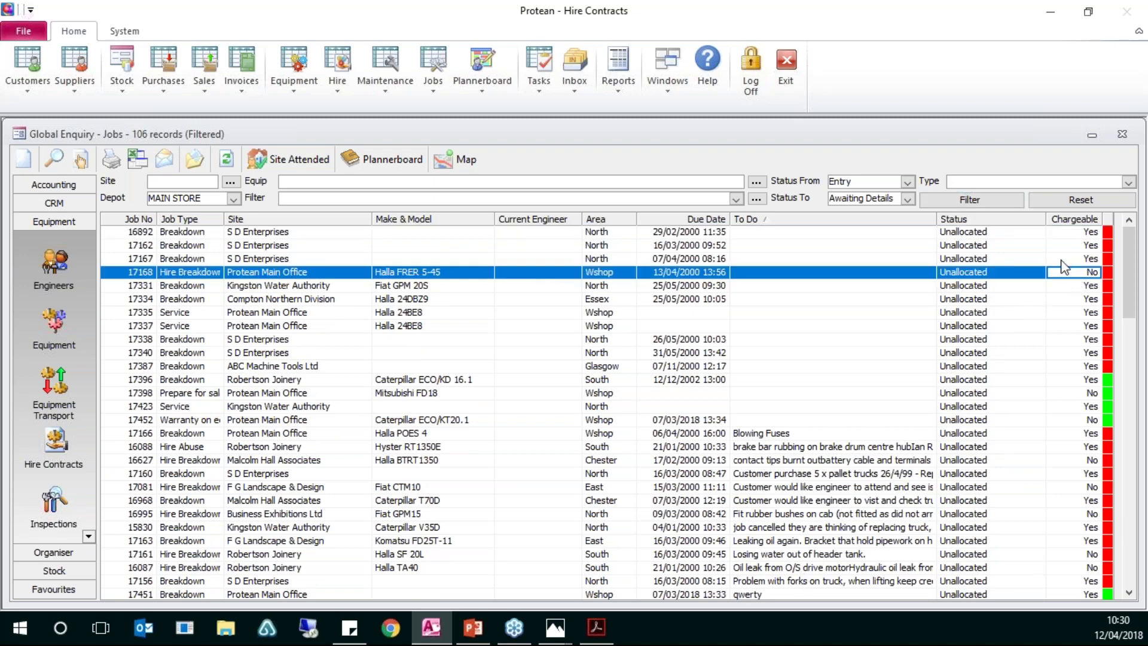
click(1015, 206)
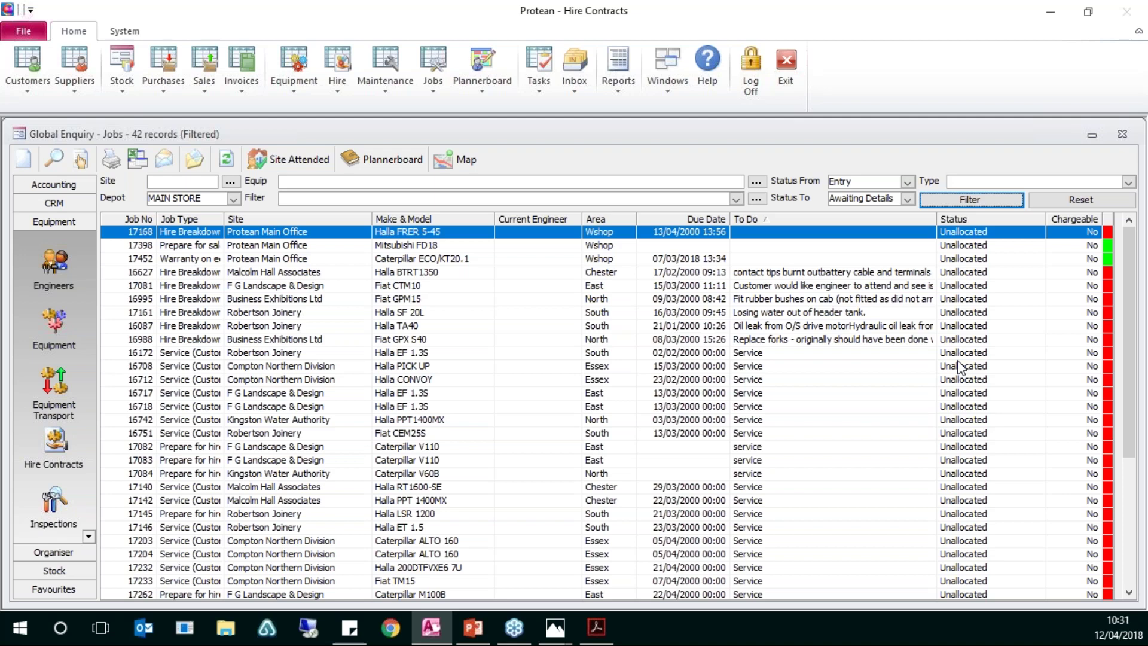
Widen the Job Type column, filter the list further to Hire Breakdown jobs, and reset all the filtering
drag(225, 216, 301, 246)
click(954, 201)
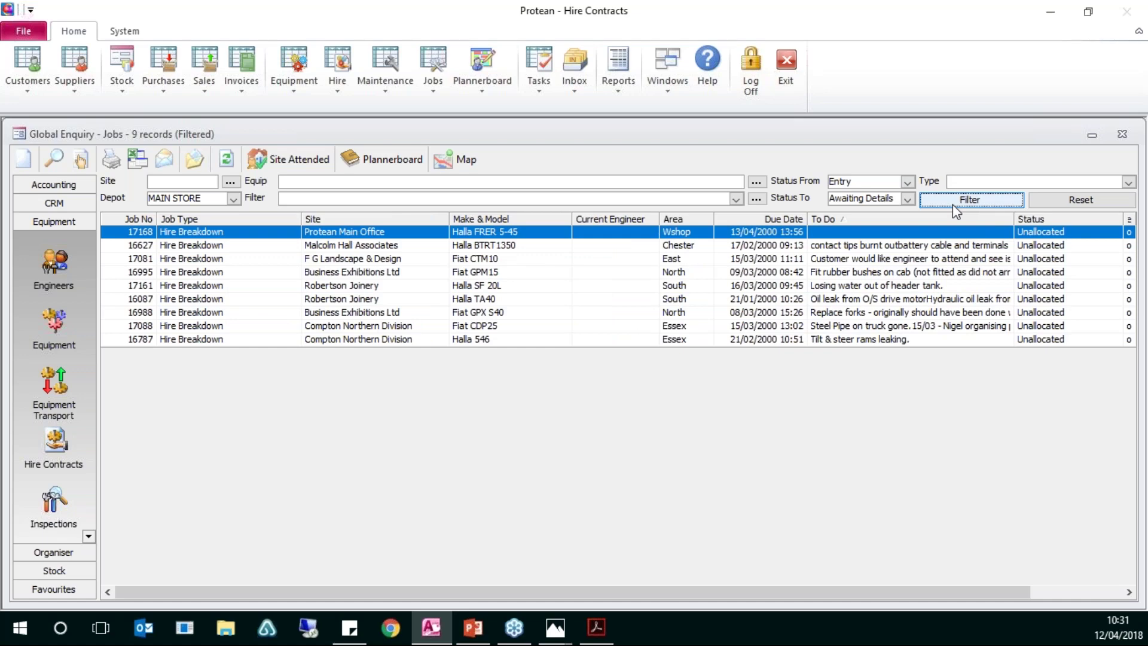
click(1071, 200)
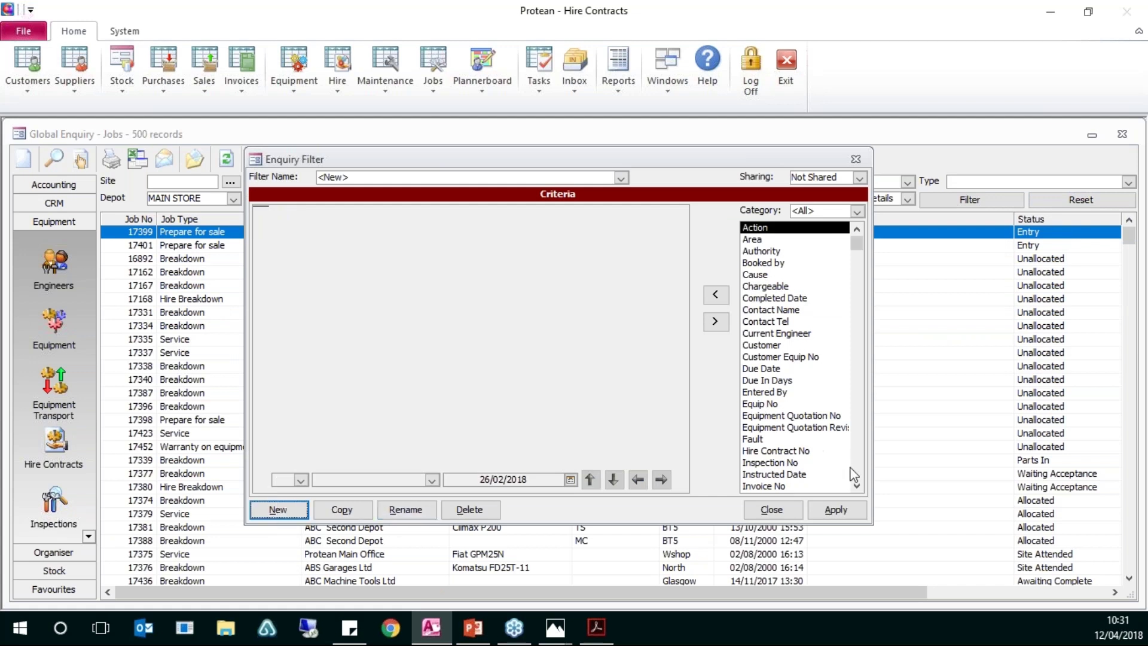
Add two Job Type criteria to the new enquiry filter
scroll(857, 493, down, 7)
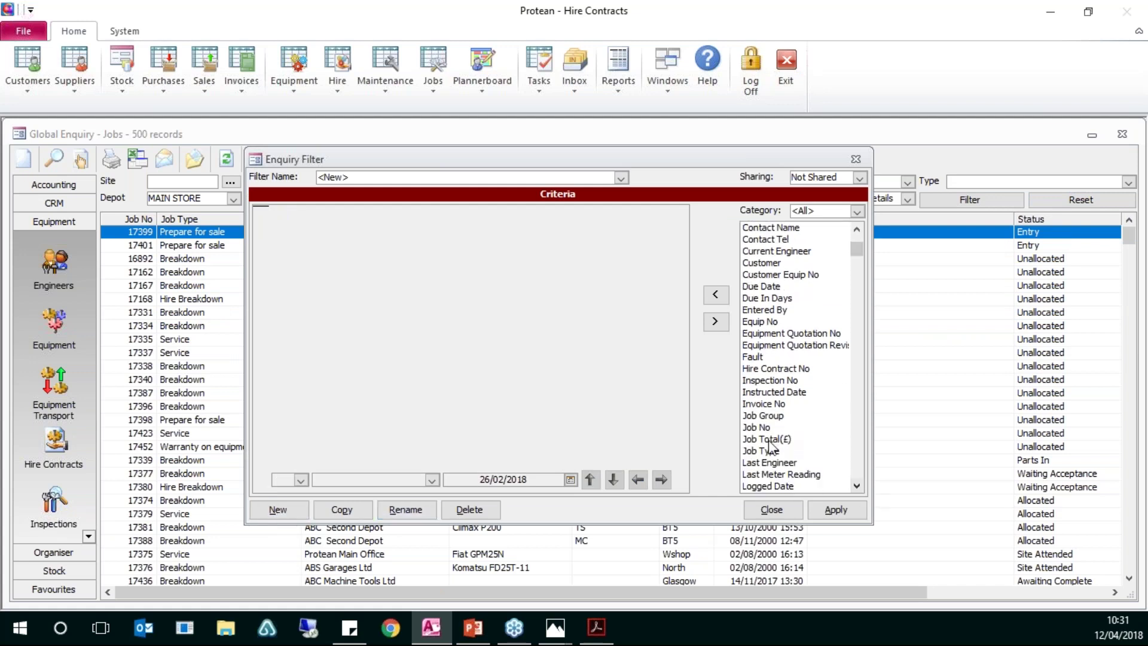
click(758, 452)
click(716, 294)
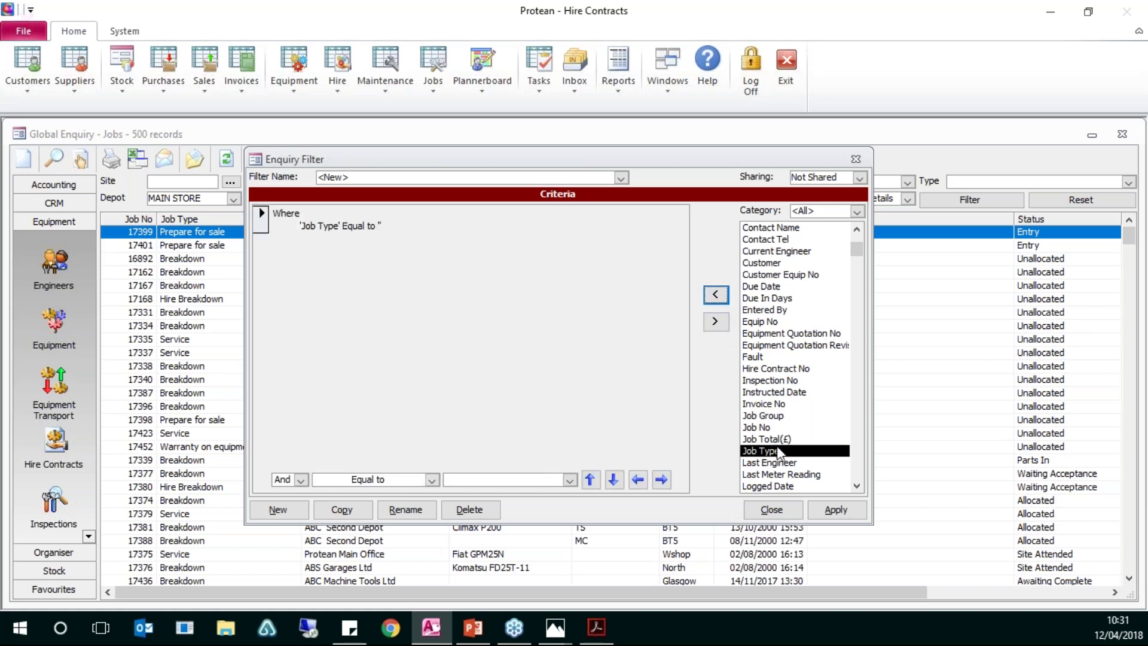
click(717, 299)
Set the first Job Type criterion to Equal to Breakdown and the second to Equal to Hire Breakdown
click(276, 209)
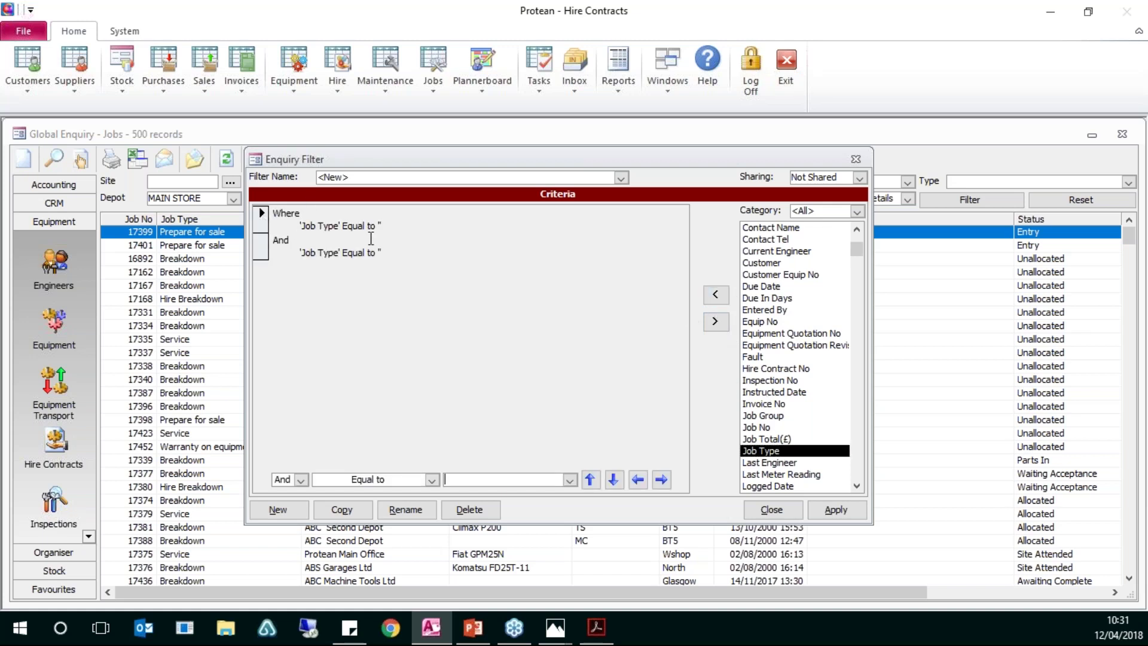
click(570, 479)
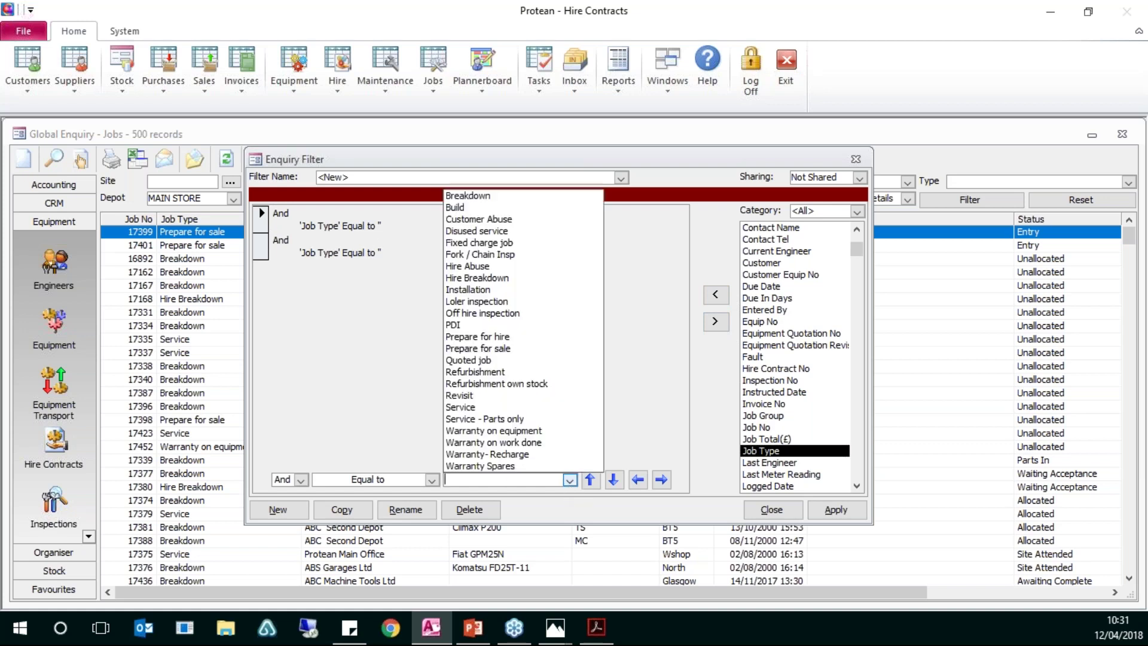
click(470, 196)
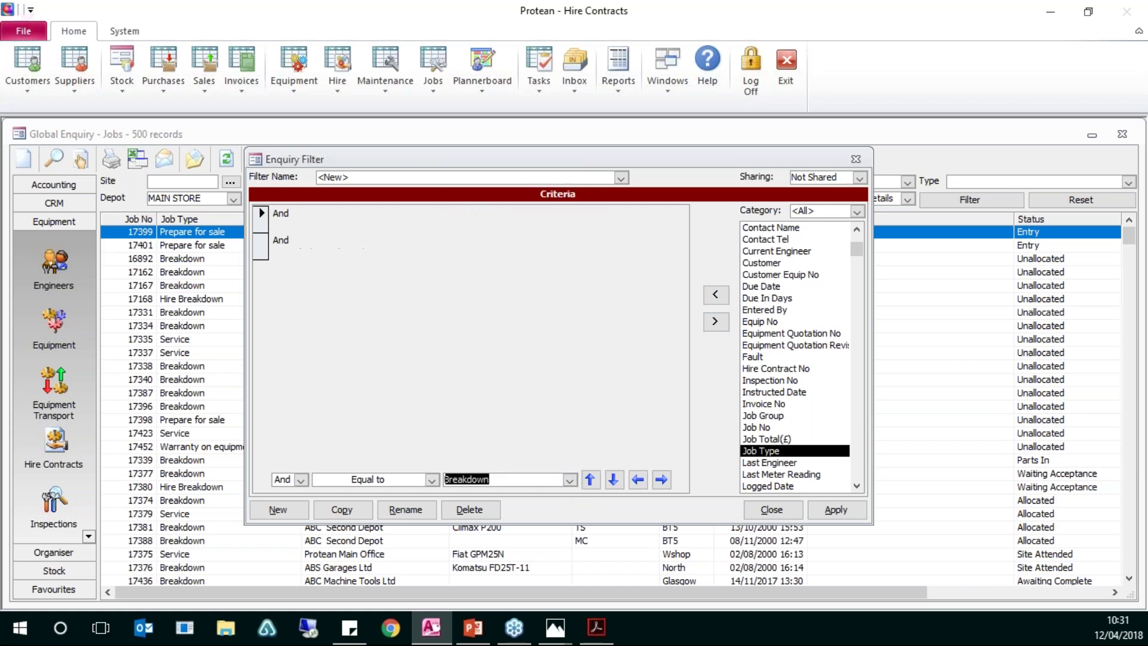
click(268, 244)
click(570, 480)
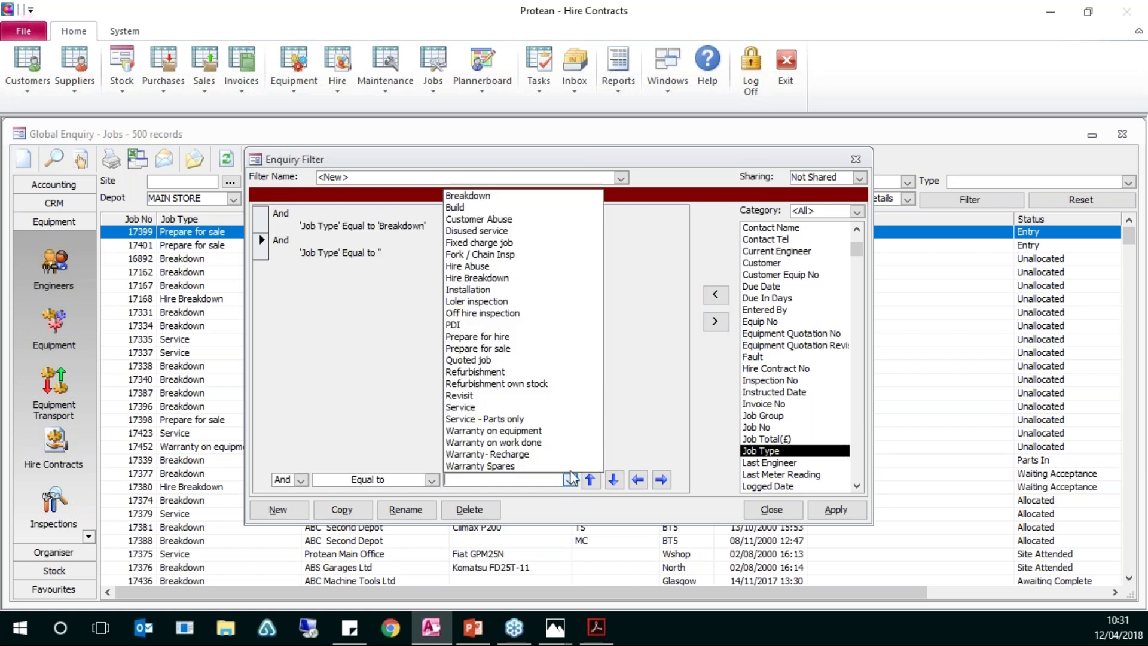
click(496, 279)
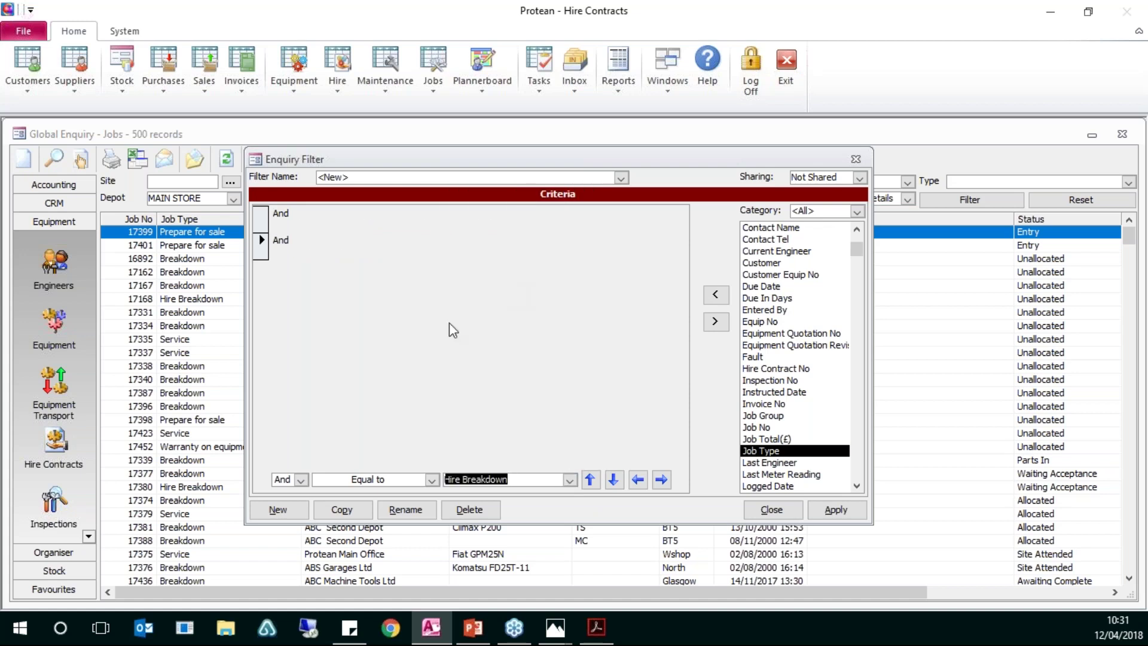
Change the Hire Breakdown criterion's connector to Or and apply the filter to the jobs list
click(261, 226)
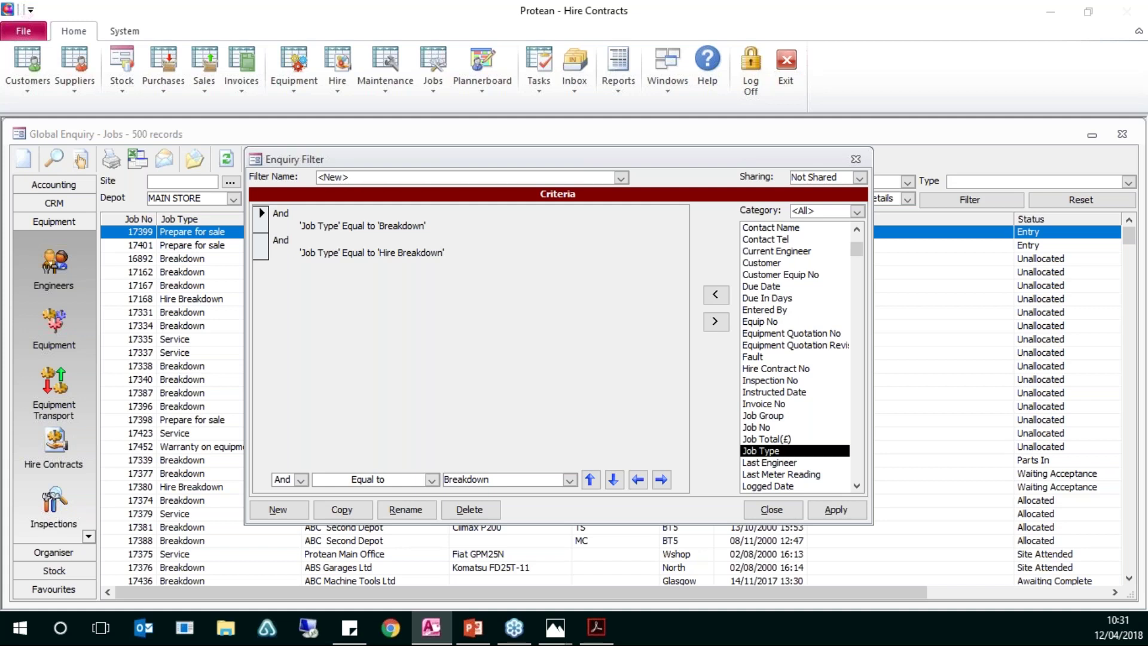
key(Home)
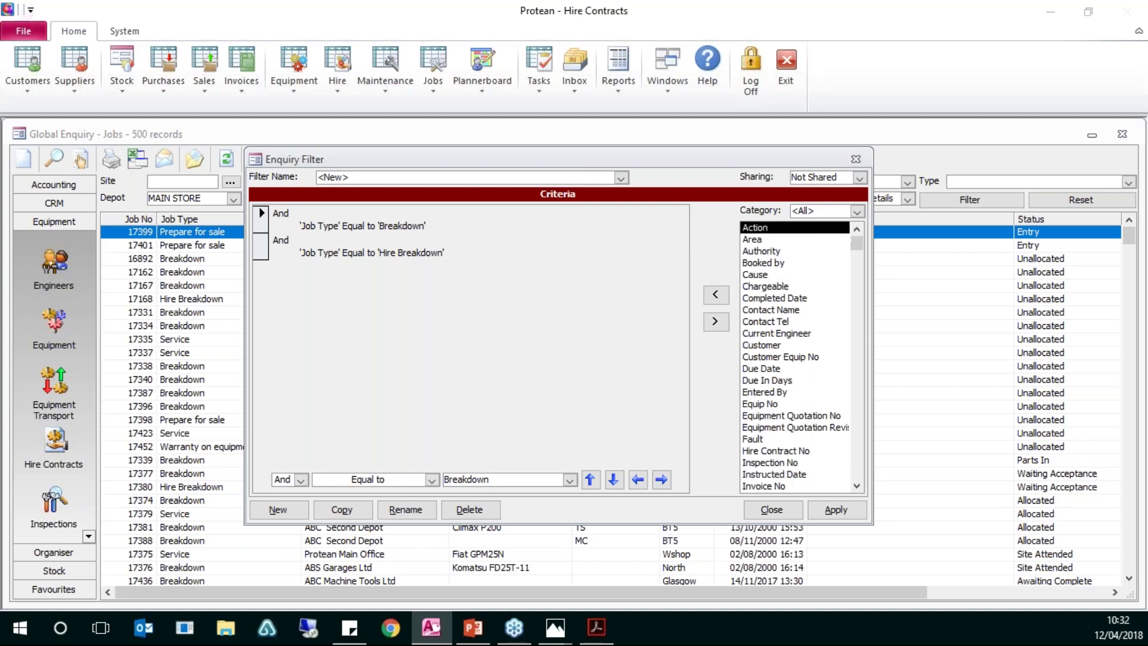
key(Tab)
click(258, 215)
click(260, 252)
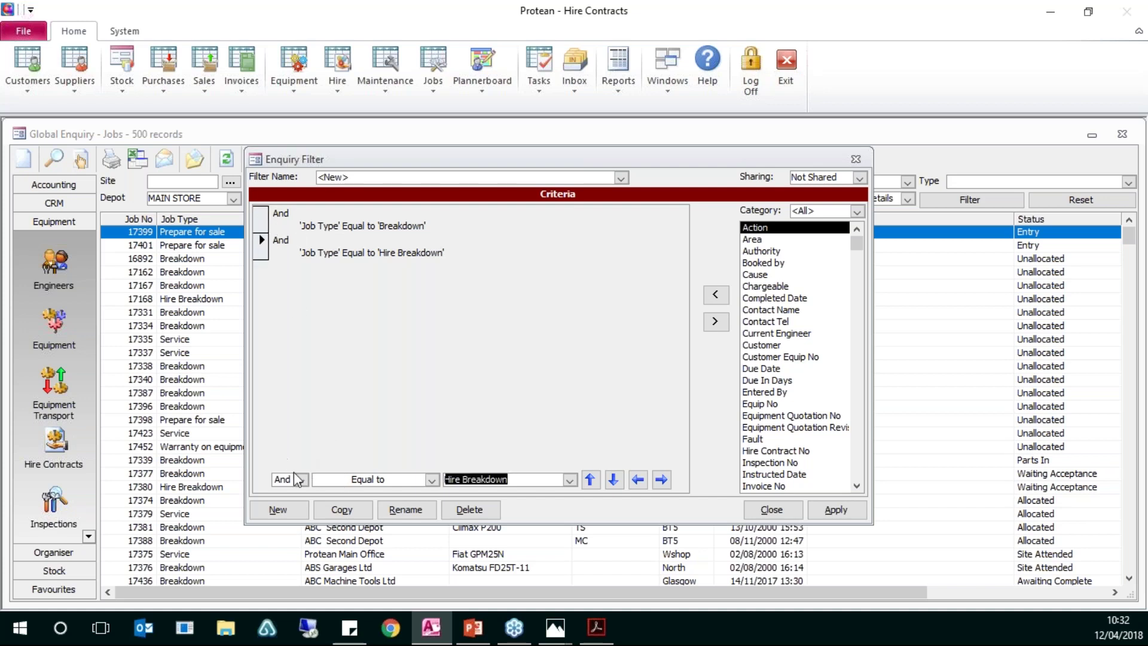
click(252, 239)
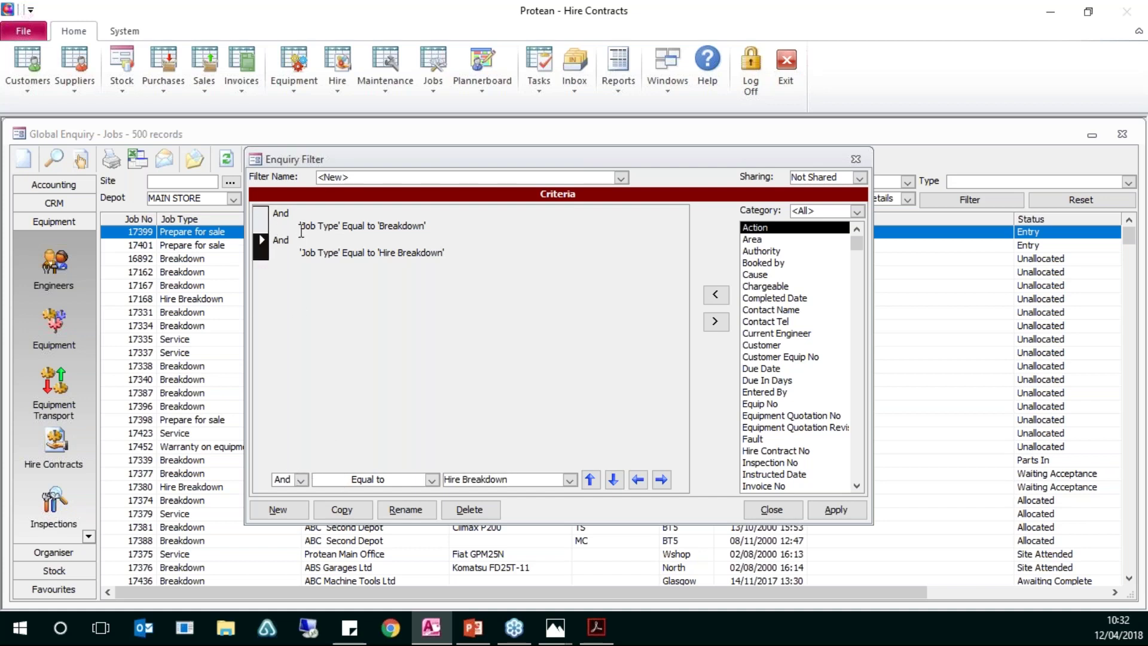
click(302, 479)
click(281, 501)
click(857, 517)
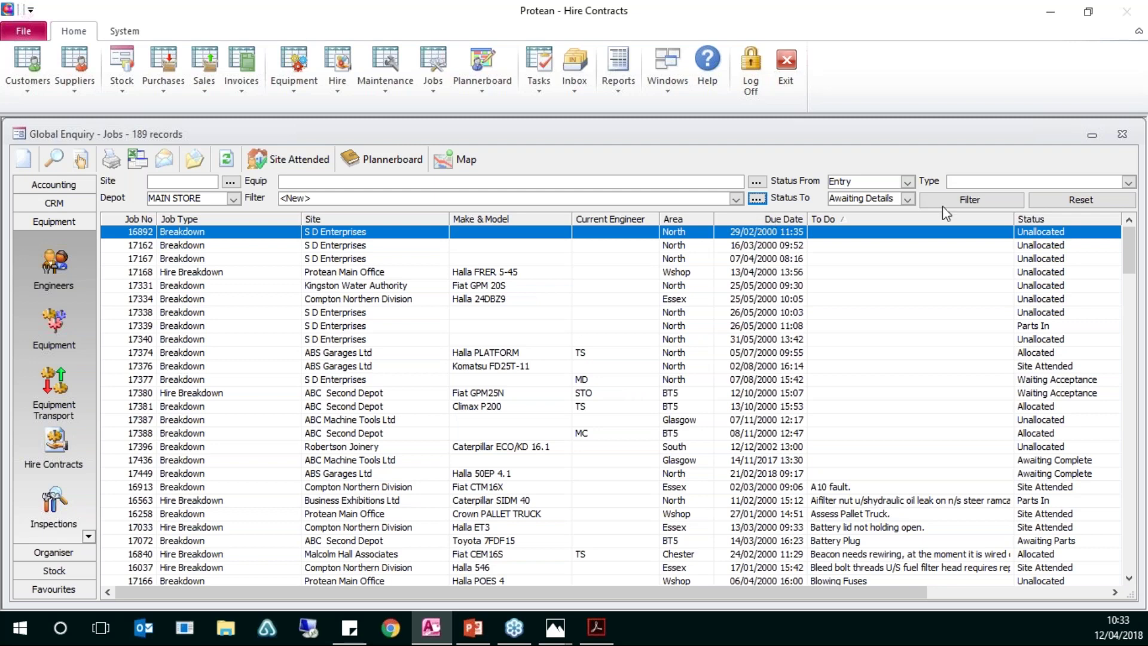
Filter the jobs list to the selected status Unallocated, and indent the Breakdown criterion one level in the reopened enquiry filter
click(1070, 260)
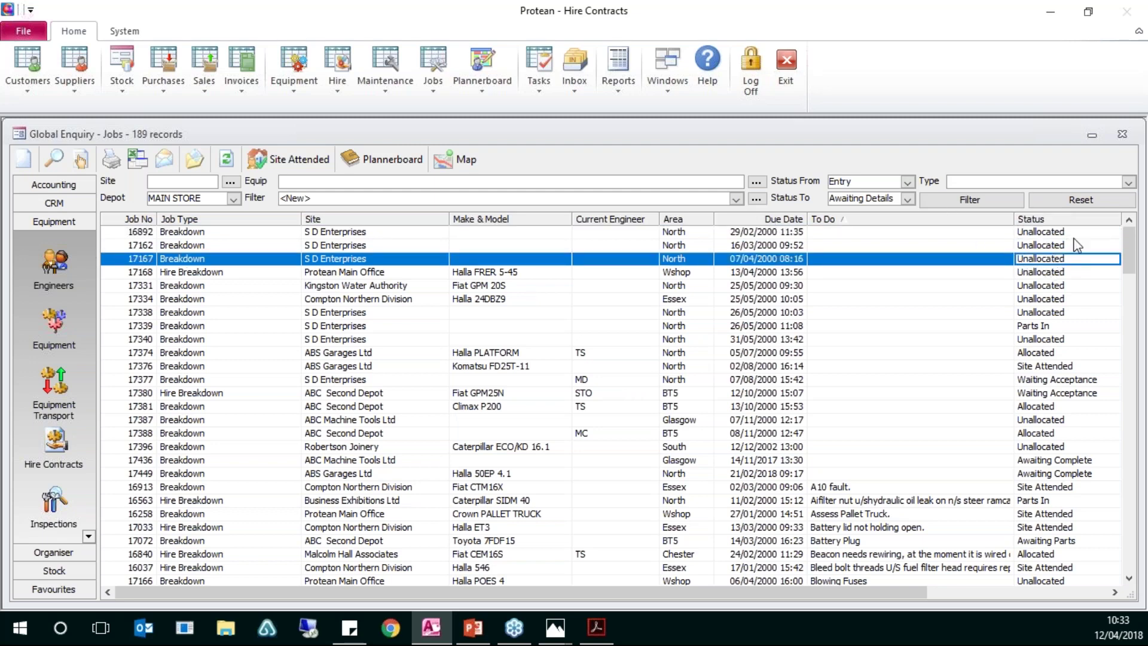
click(993, 201)
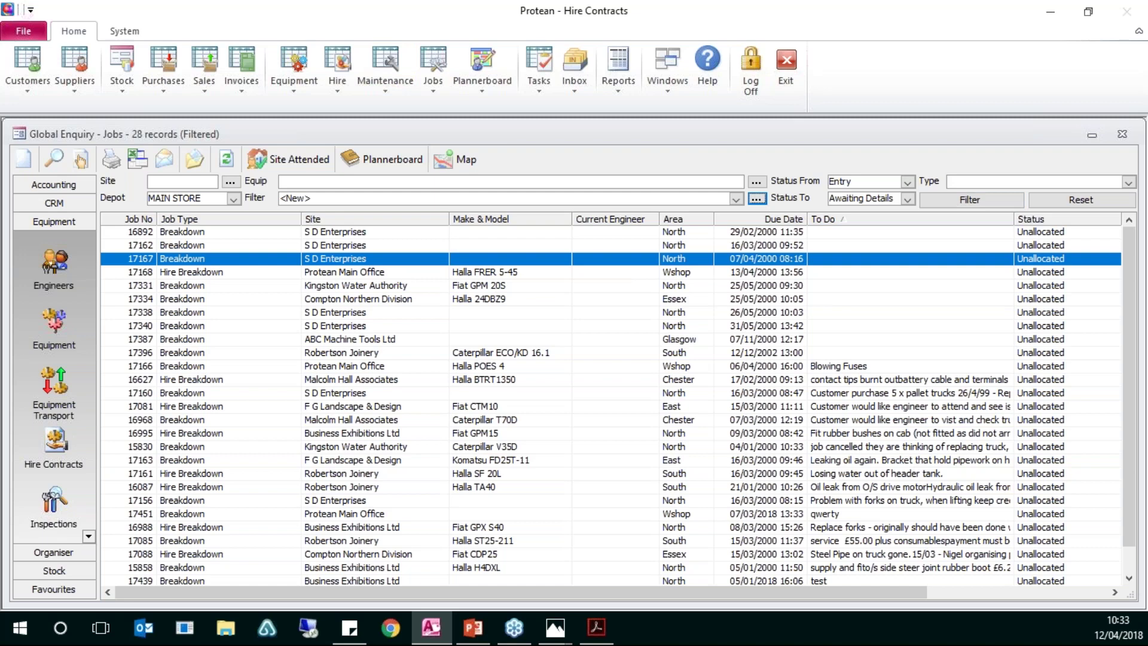
click(756, 199)
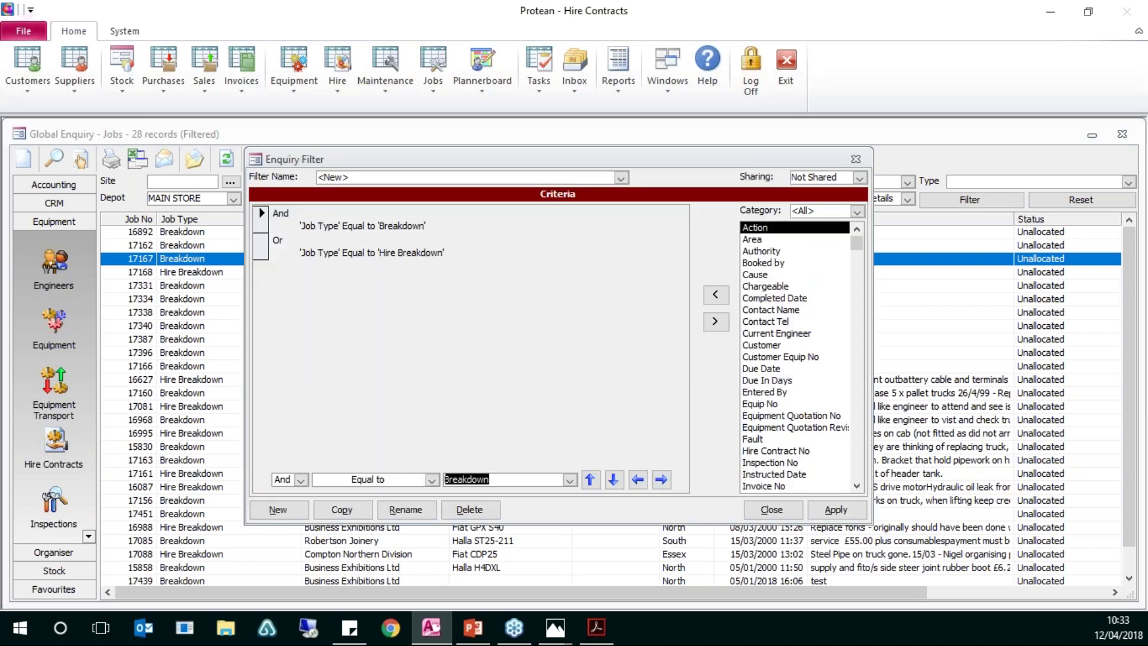
click(658, 482)
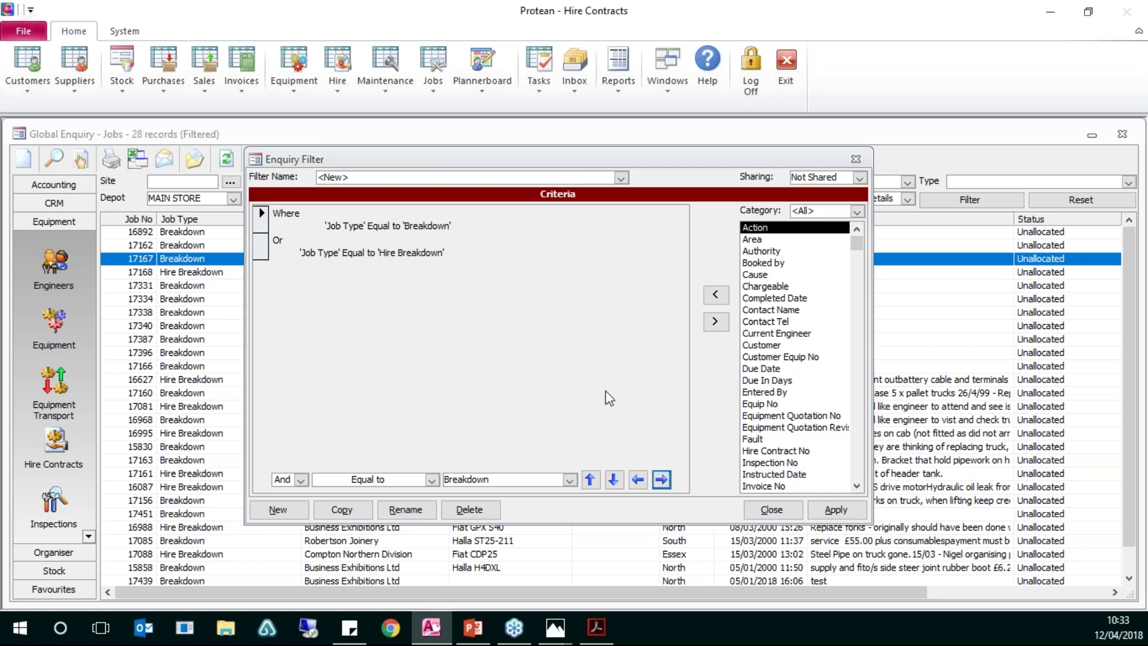
click(775, 508)
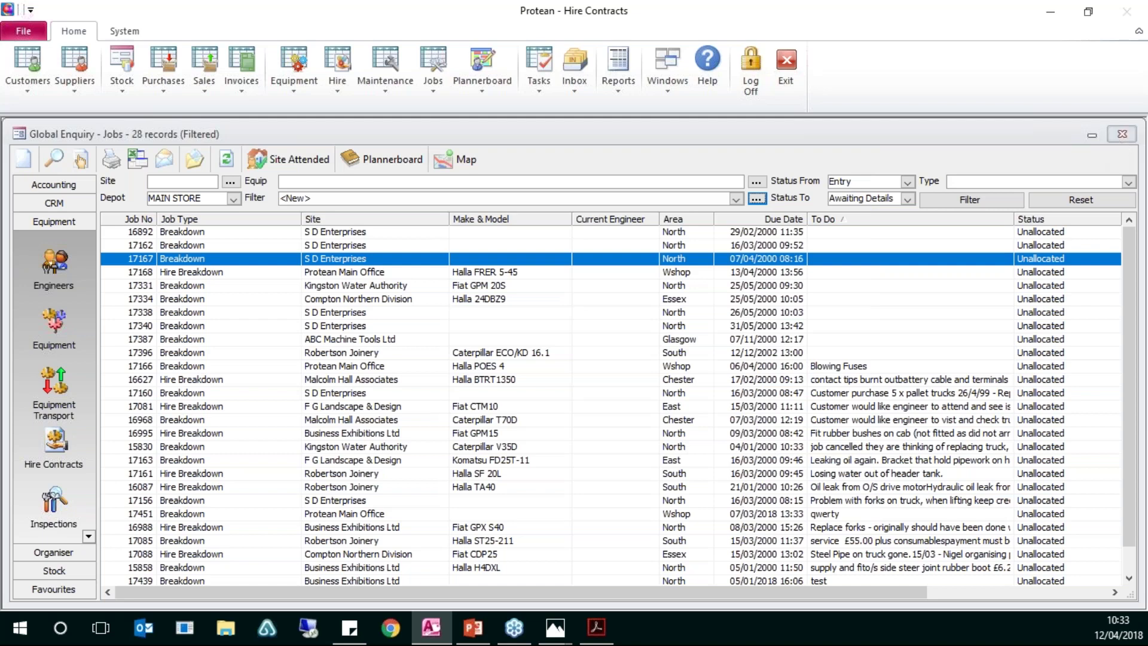
Close the jobs enquiry, reopen it to view its default list, and close it again
click(1123, 134)
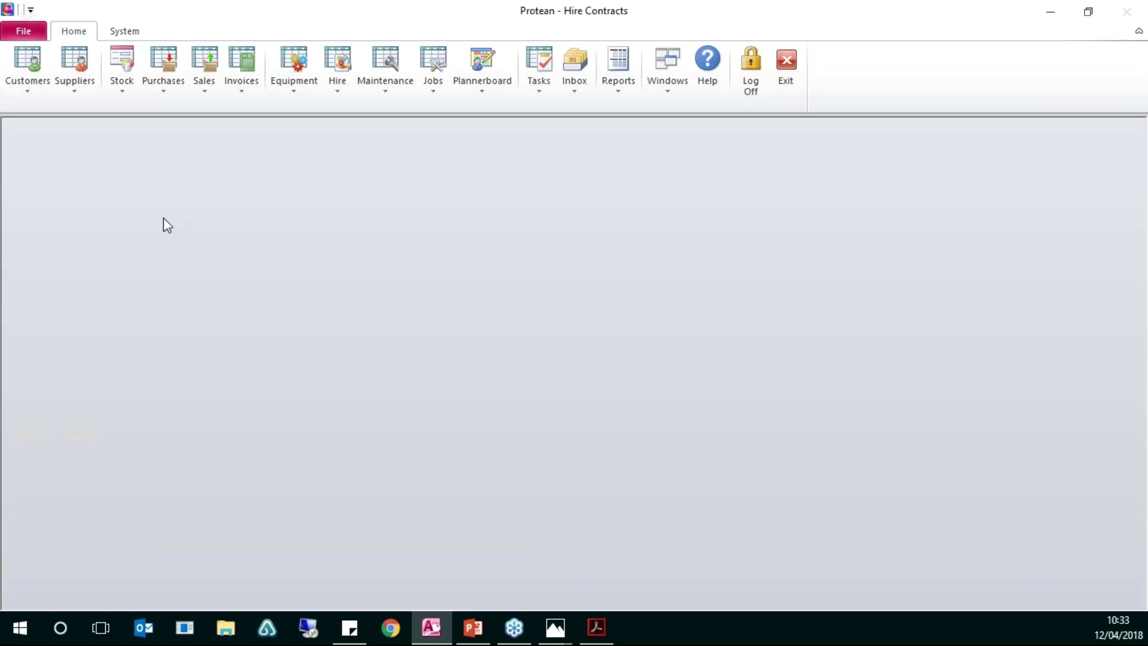
click(423, 57)
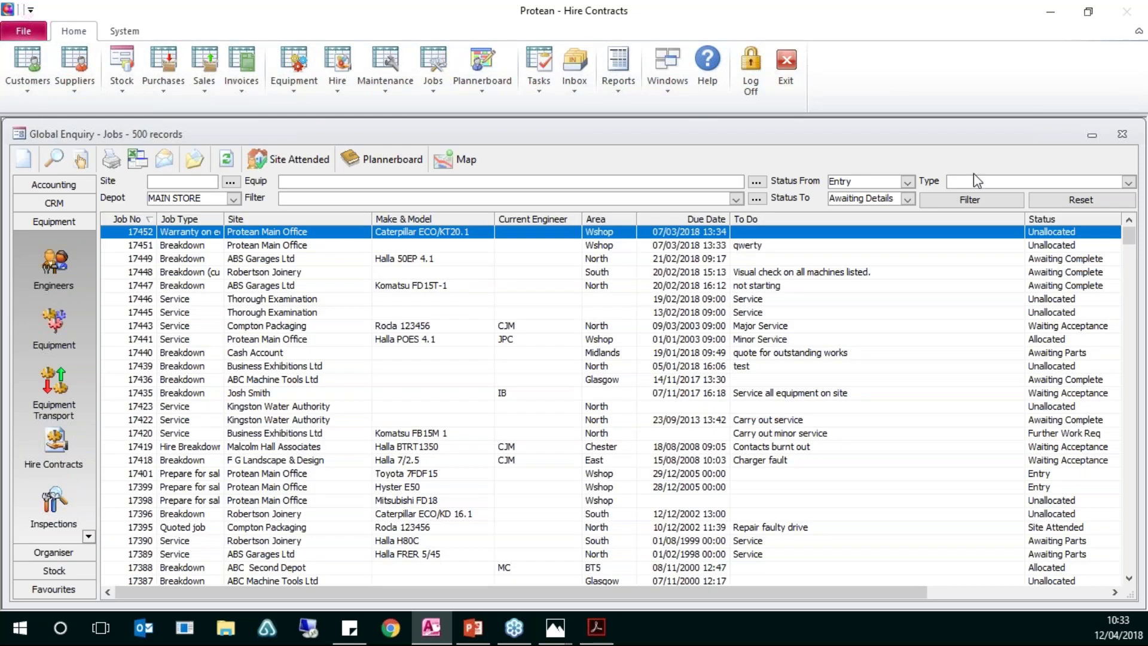
click(1122, 135)
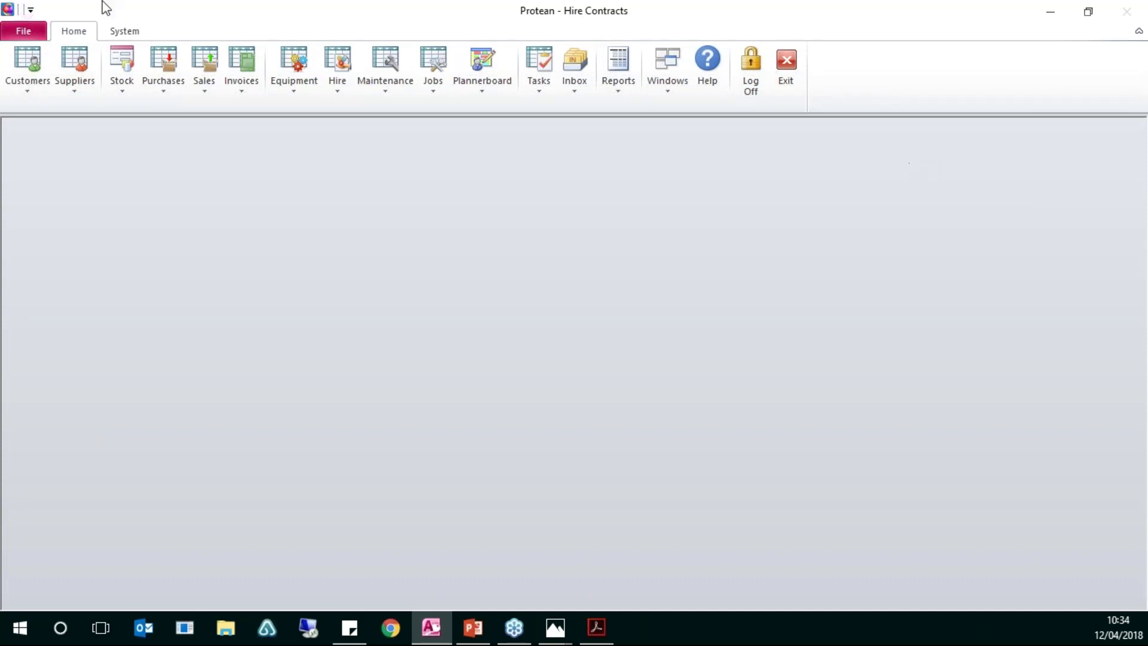
Open the equipment enquiry sorted by Equip No descending, and view the jobs linked to equipment T162 RGP
click(279, 60)
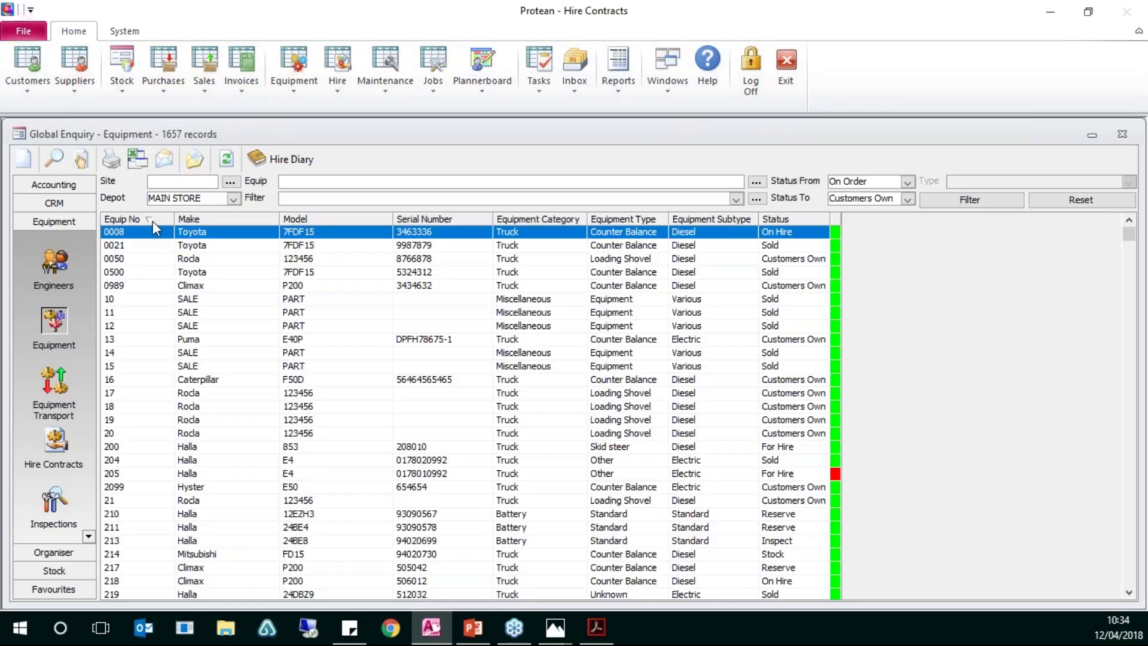
click(152, 221)
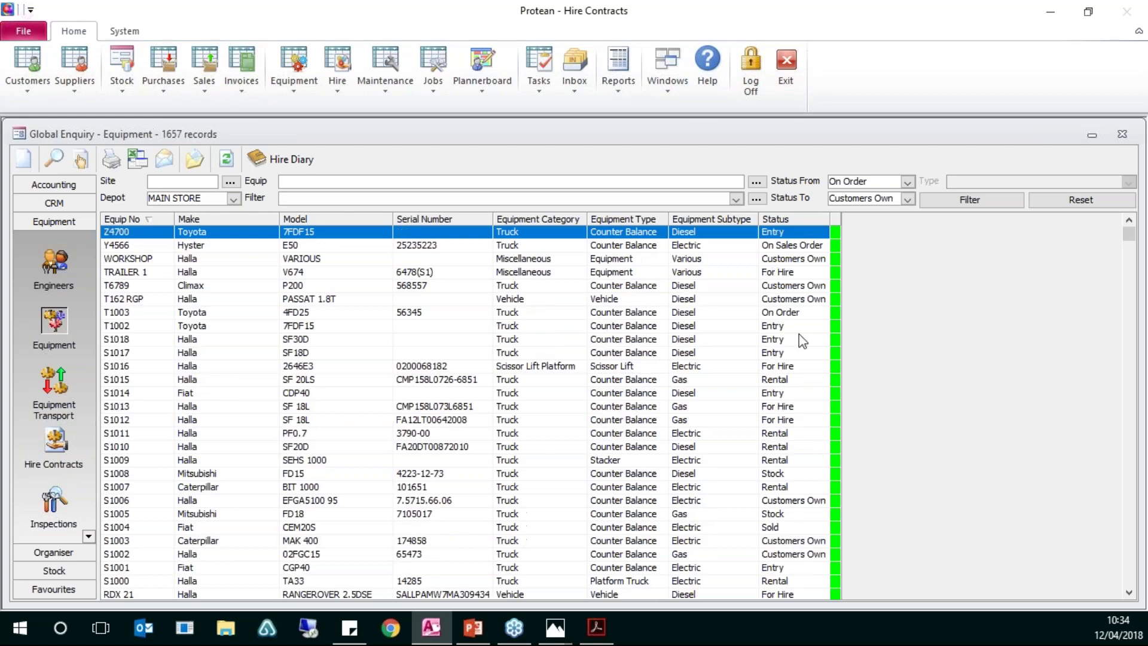
click(785, 300)
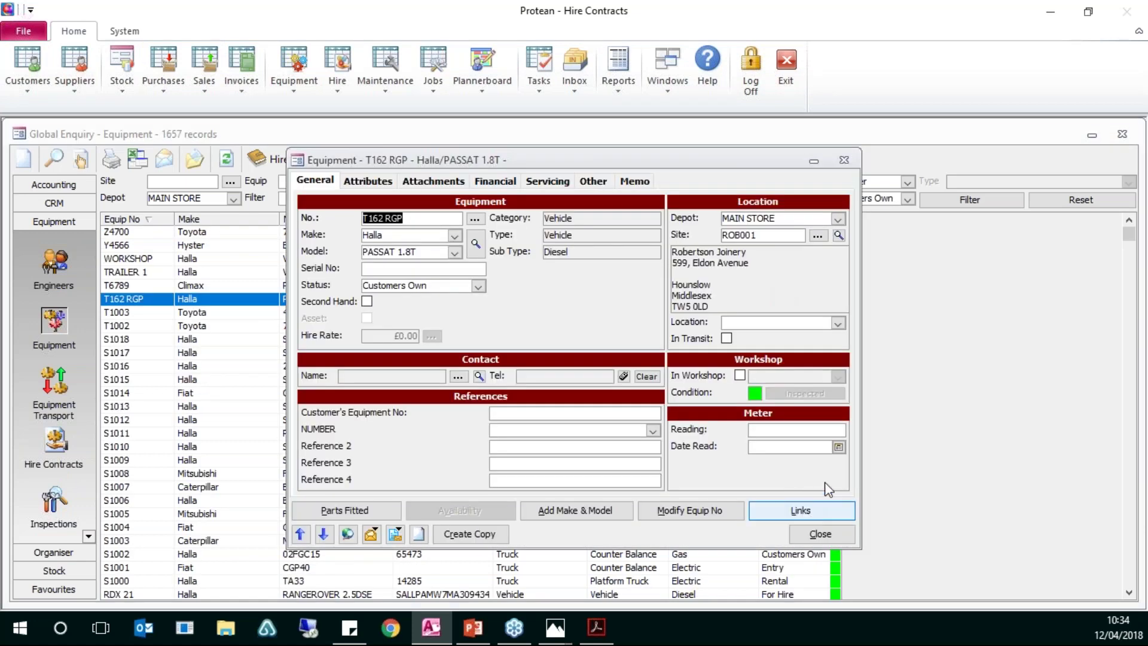
click(784, 515)
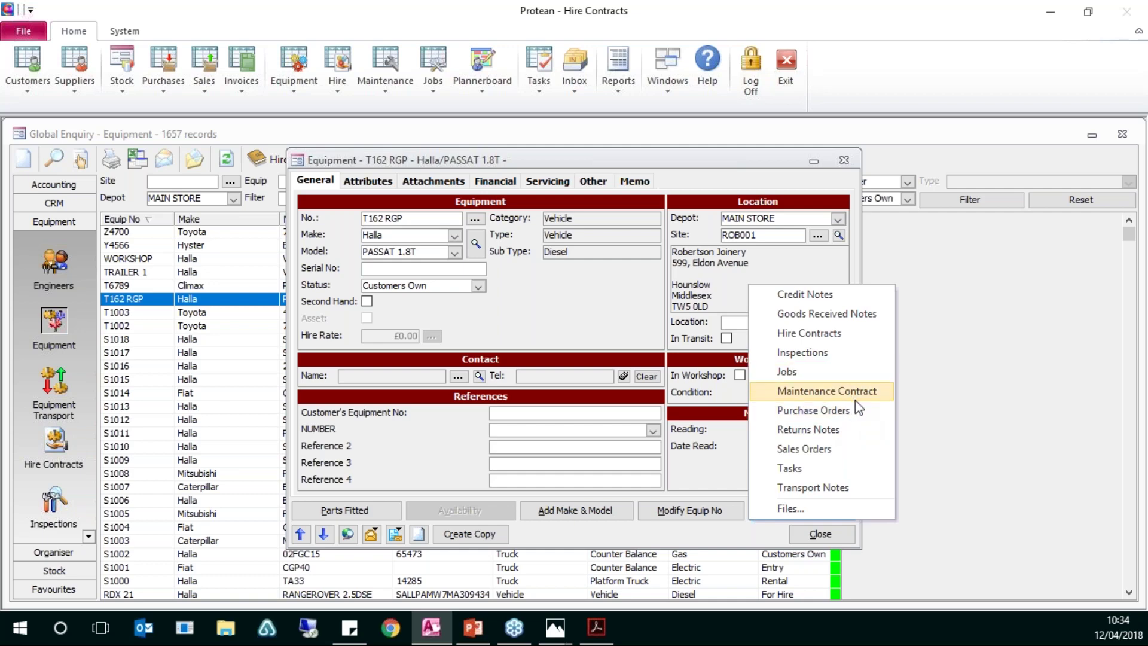
click(840, 374)
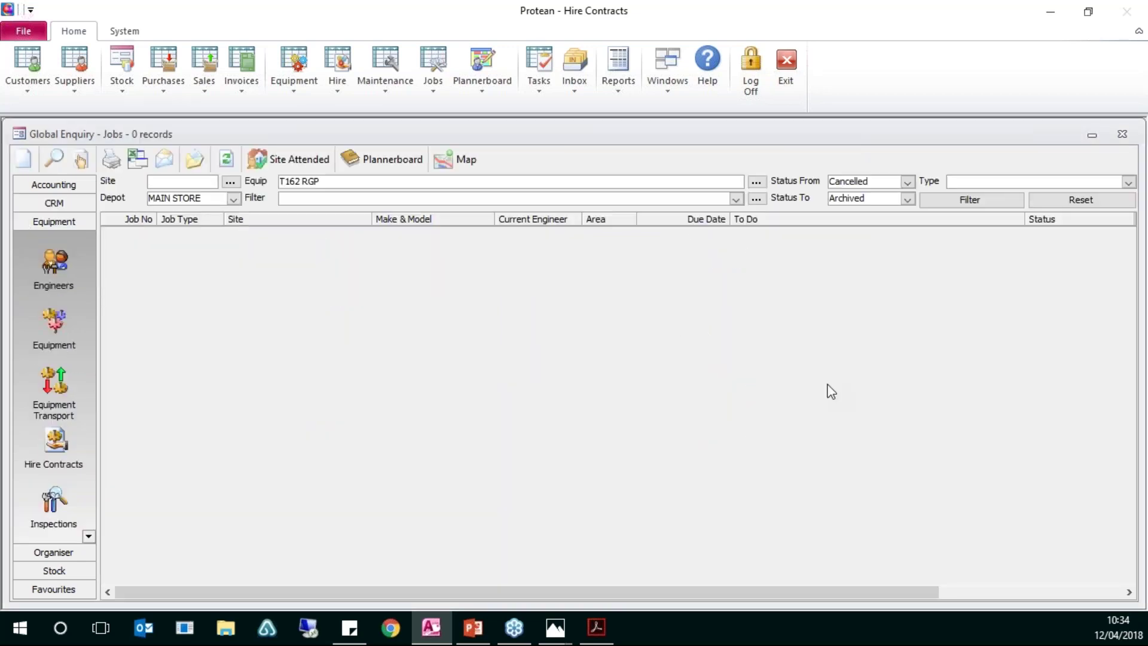
Close the linked jobs list, open the general jobs enquiry and add the Equip No field to its columns
click(1122, 134)
click(433, 61)
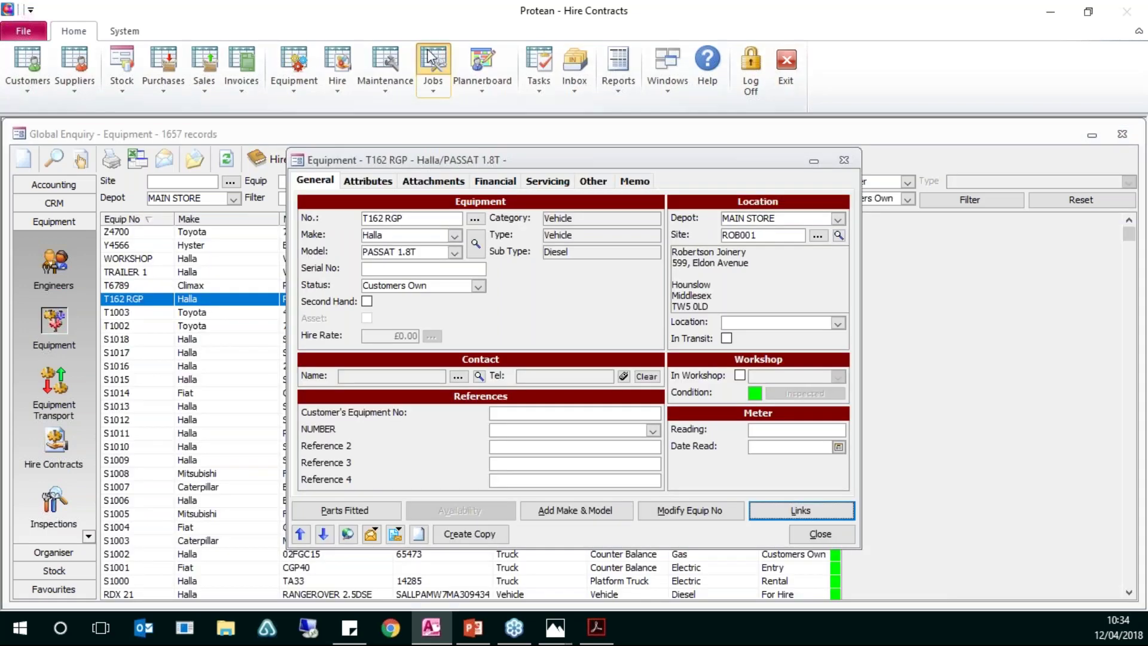
right_click(526, 288)
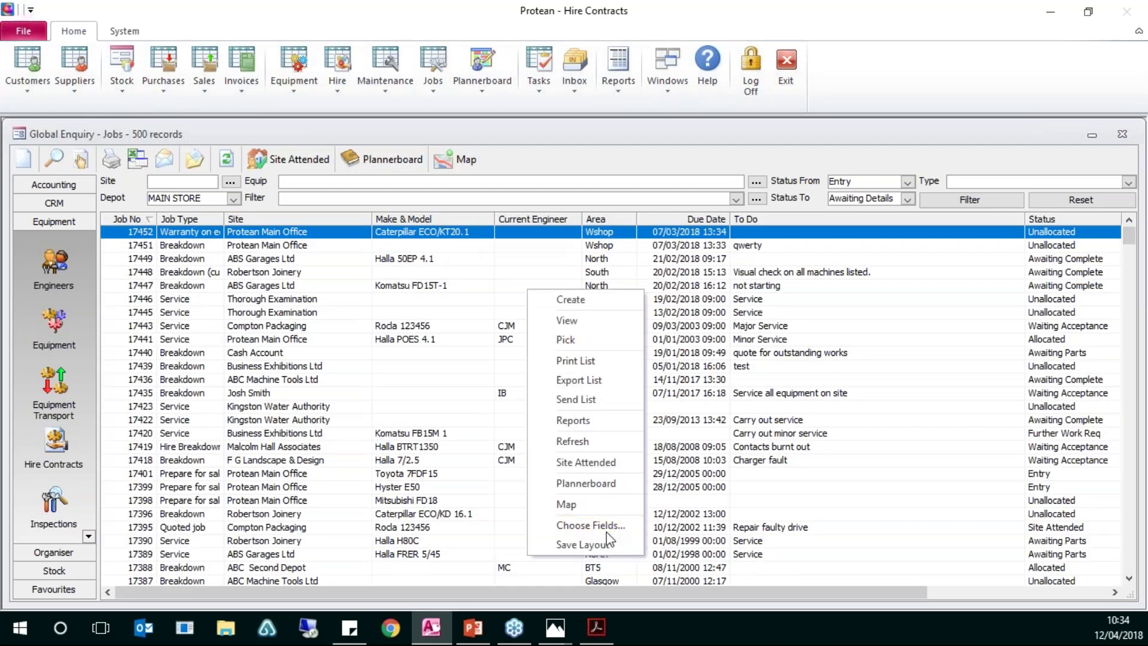
click(598, 524)
scroll(501, 293, down, 2)
click(491, 291)
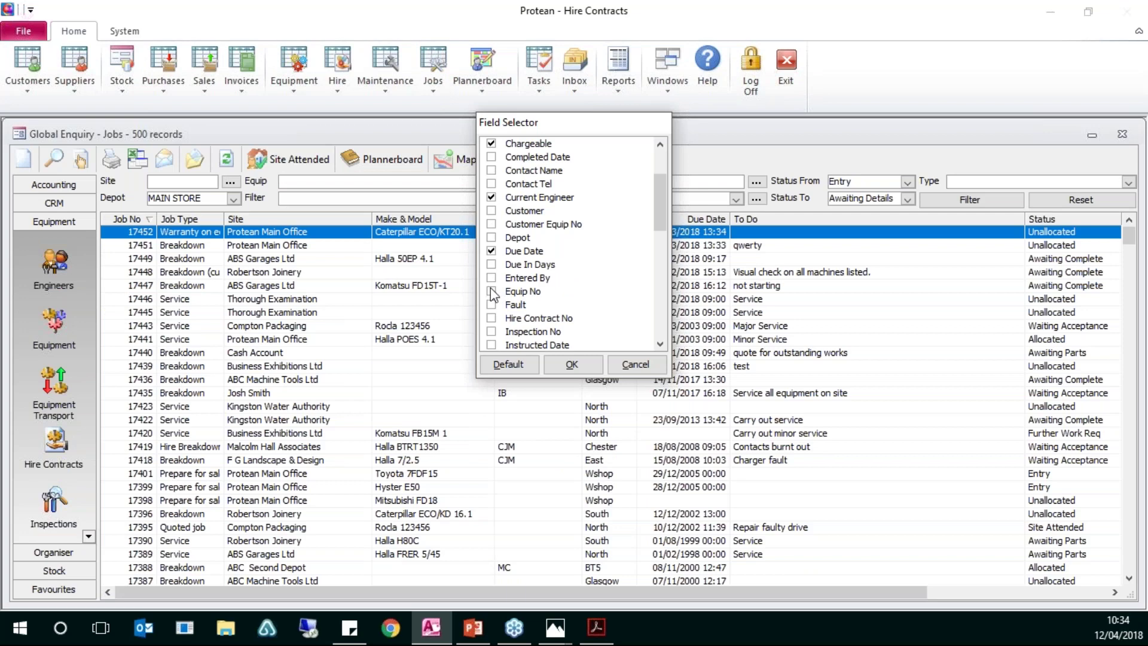
click(576, 369)
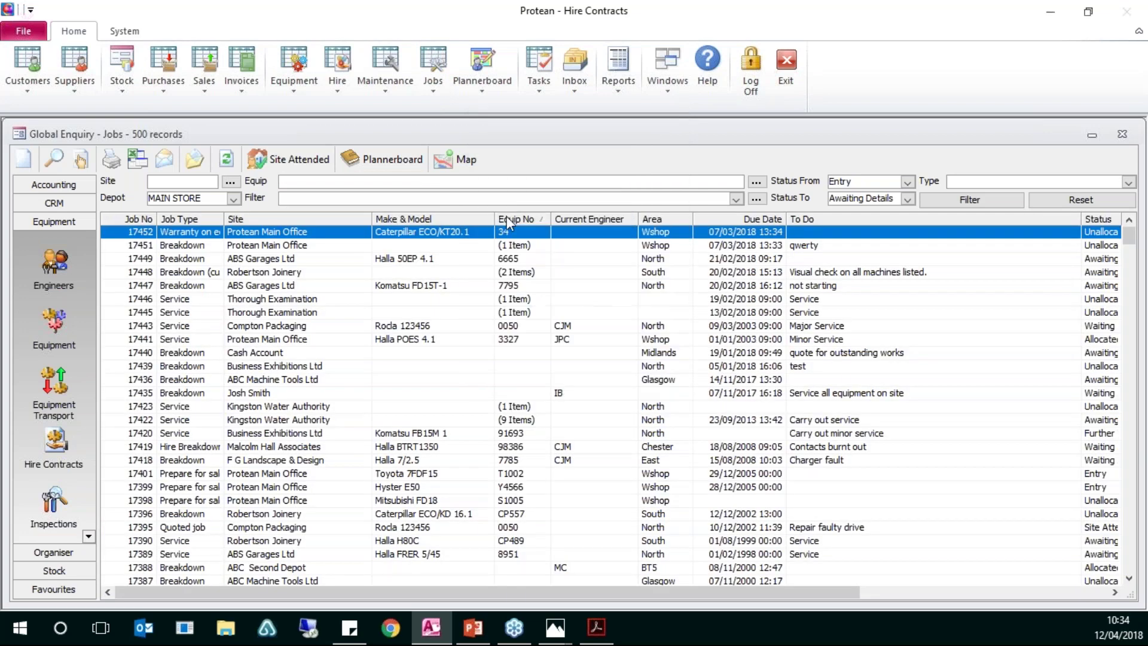
Sort the jobs list by Equip No descending and open the PDI job for equipment S1015
click(507, 219)
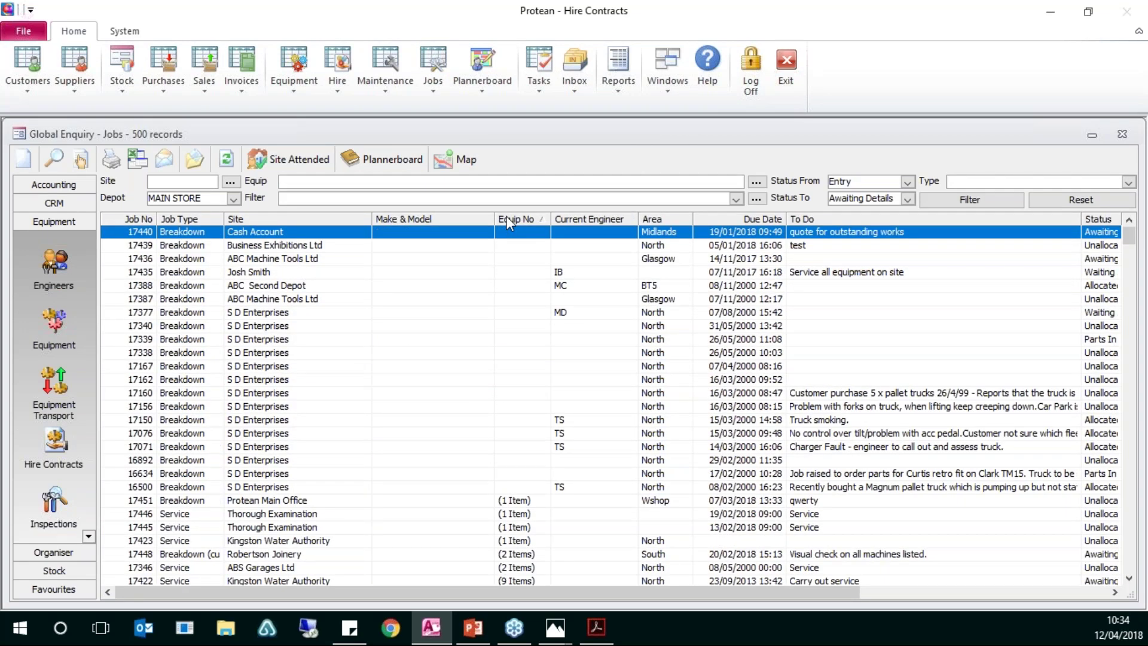
click(506, 219)
click(520, 273)
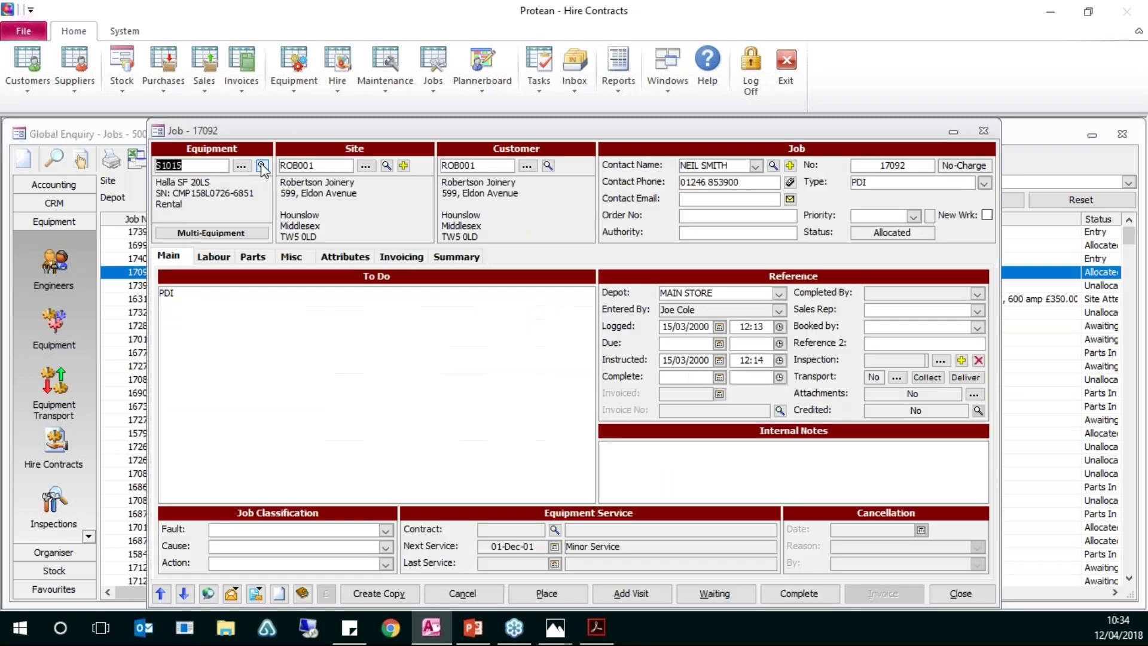
Open the equipment record for S1015 from the job and list its linked jobs
click(263, 166)
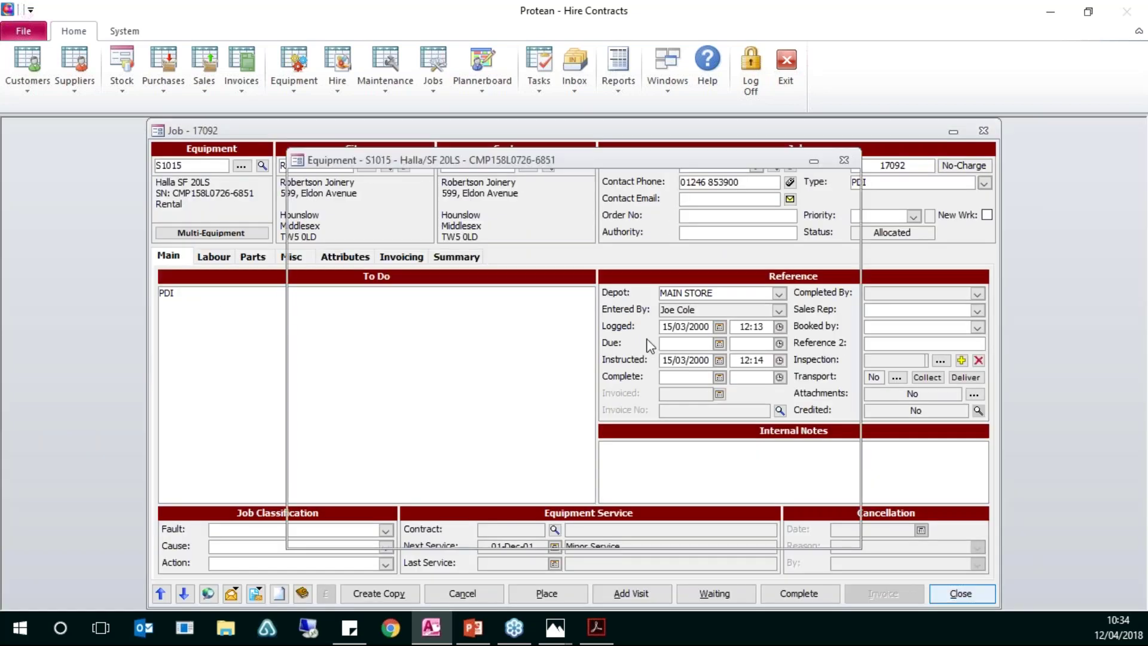
click(439, 235)
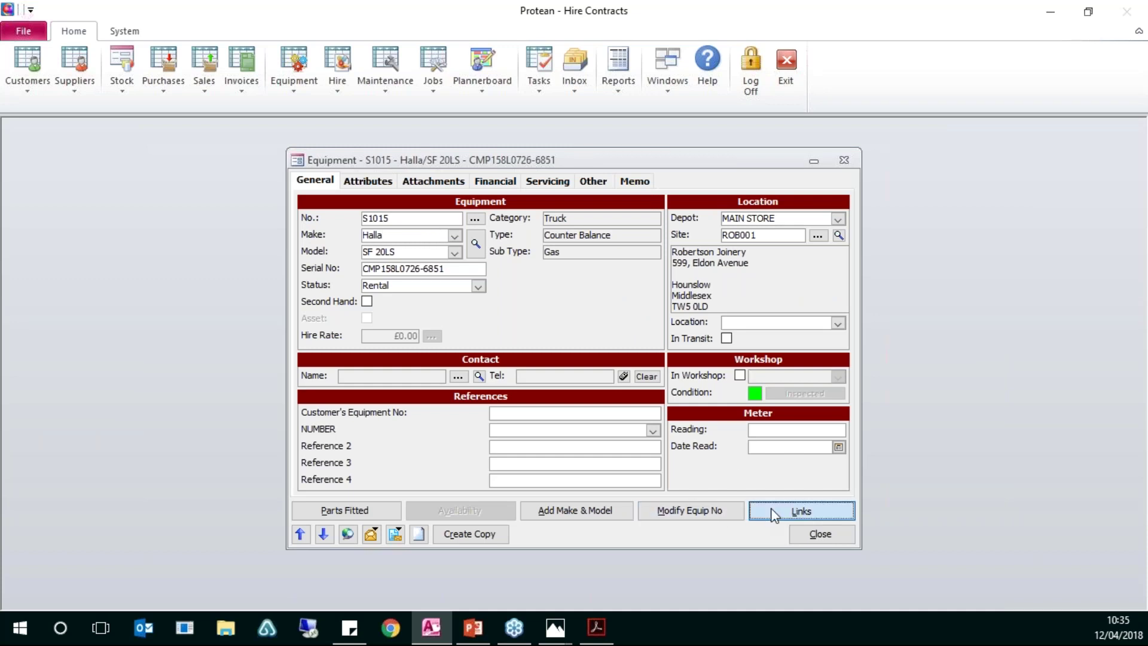
click(796, 510)
click(798, 390)
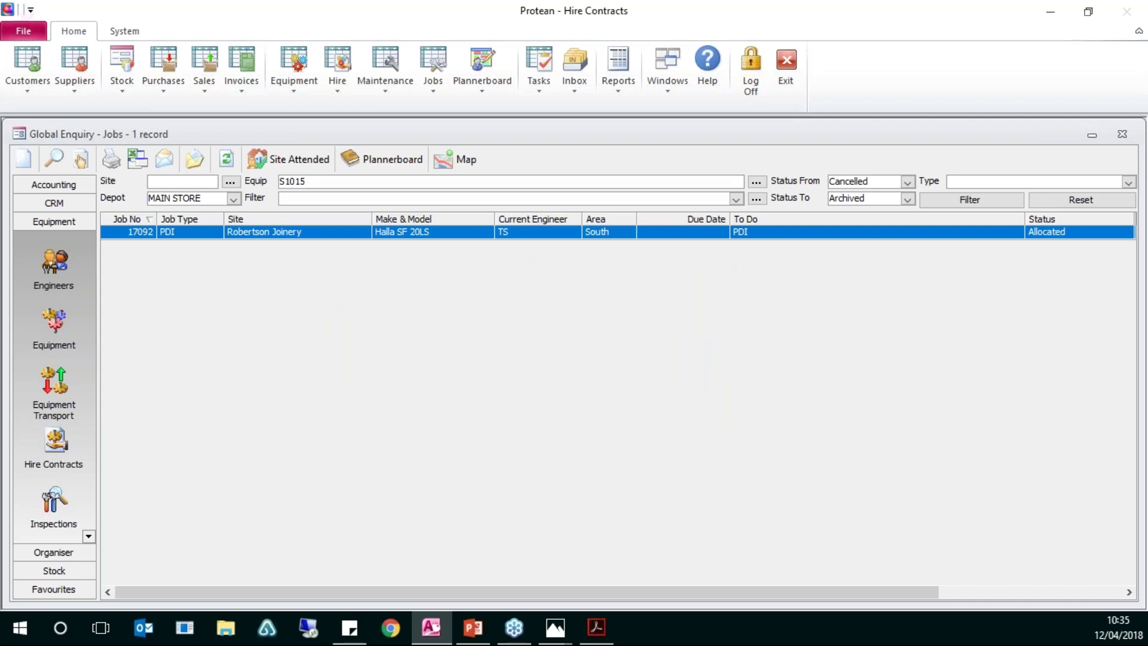
Clear the MAIN STORE depot from the linked jobs enquiry's search criteria
click(225, 199)
key(ctrl+shift+Left)
key(ctrl+shift+Left)
key(BackSpace)
key(Tab)
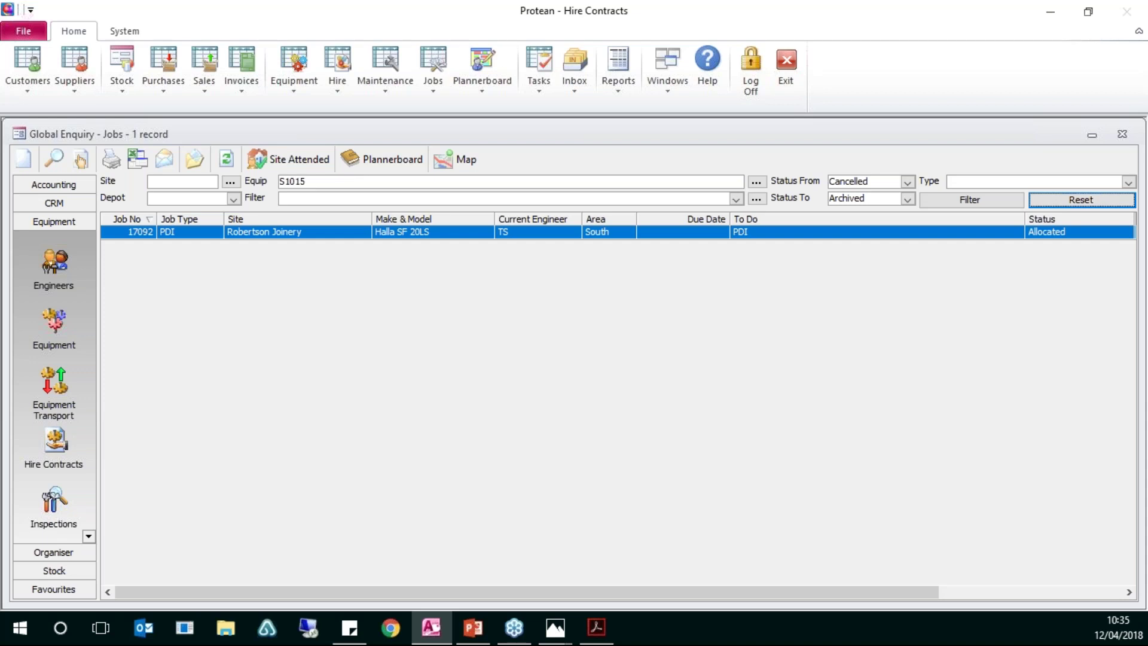
Close the jobs enquiry for equipment S1015 and its equipment record
double_click(323, 182)
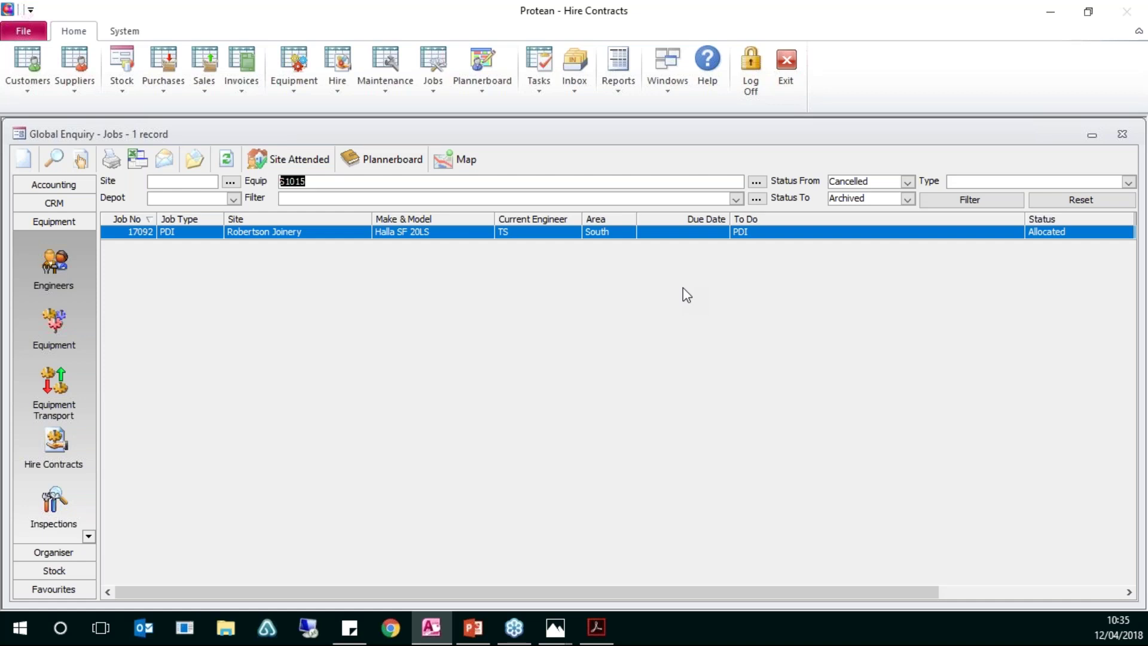
click(1122, 134)
click(848, 533)
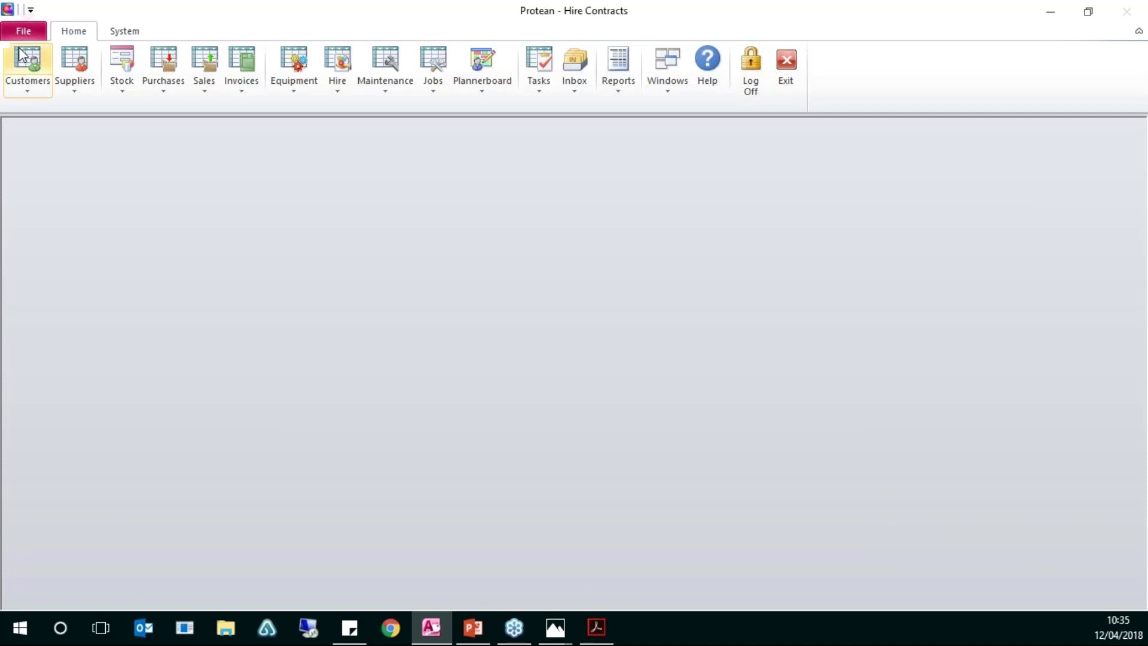
Open the customers enquiry, sort it by Alpha, and list the linked jobs of ABC Machine Tools Ltd from its customer record
click(27, 78)
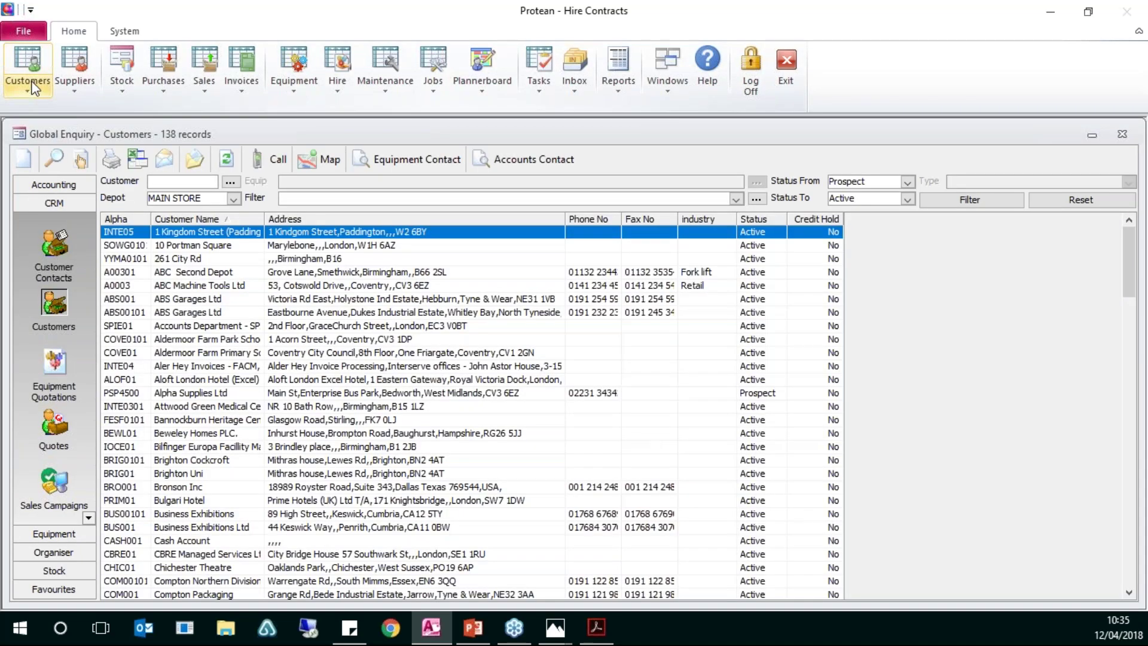
click(117, 219)
click(128, 245)
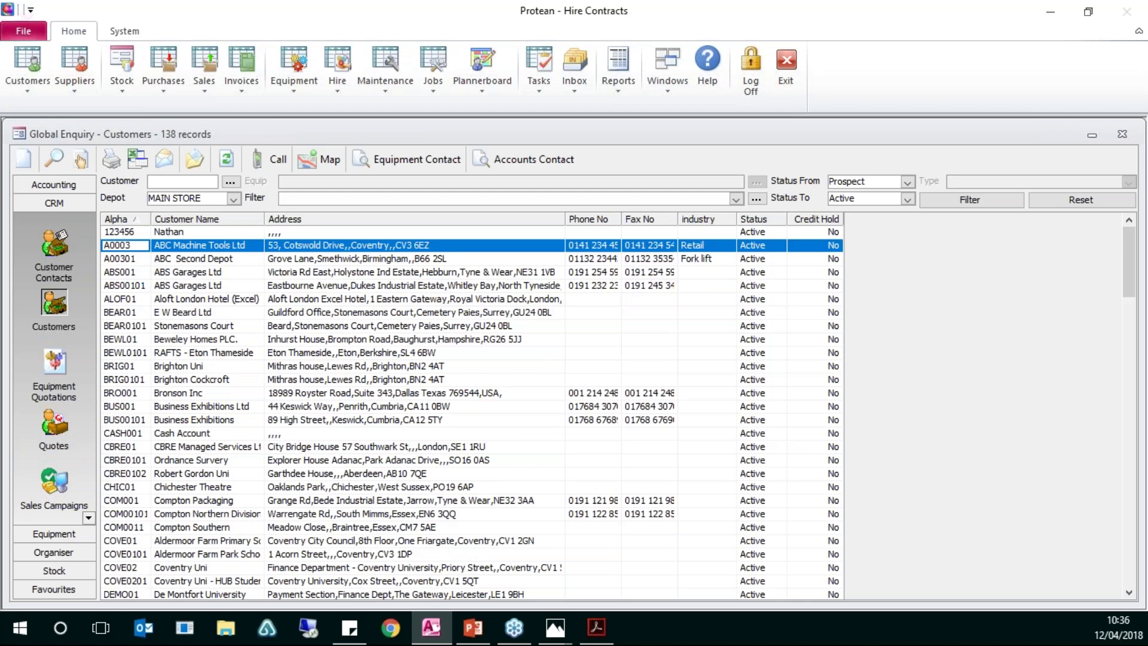
key(Return)
click(488, 580)
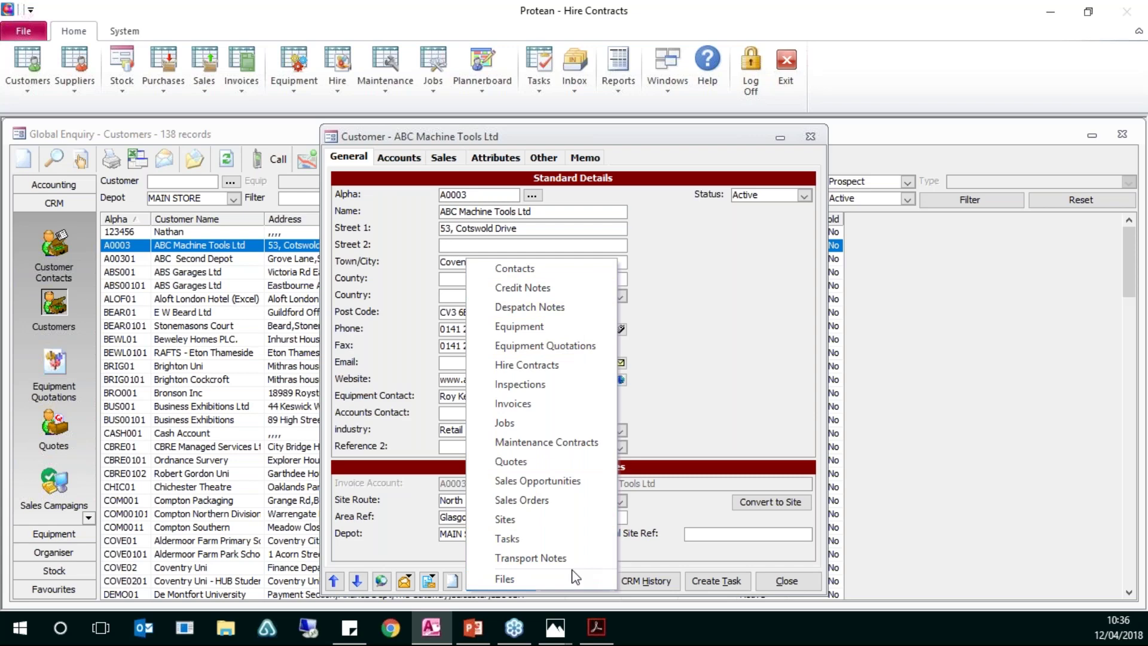
click(546, 425)
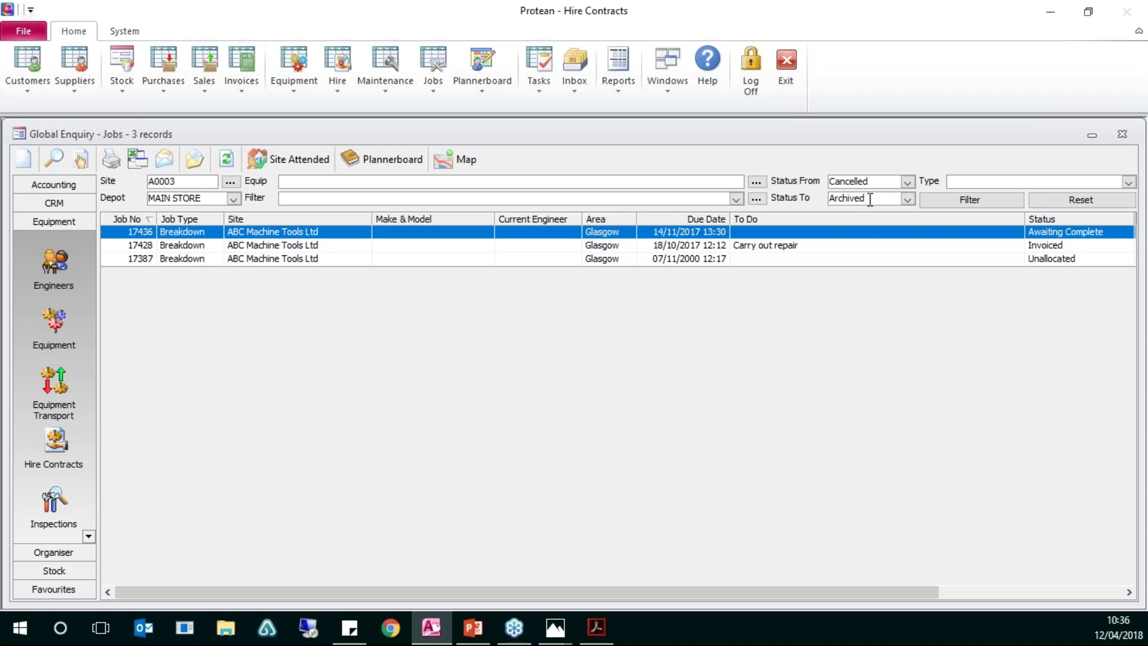
Close the linked jobs list and view the linked invoices of ABC Machine Tools Ltd
click(1122, 137)
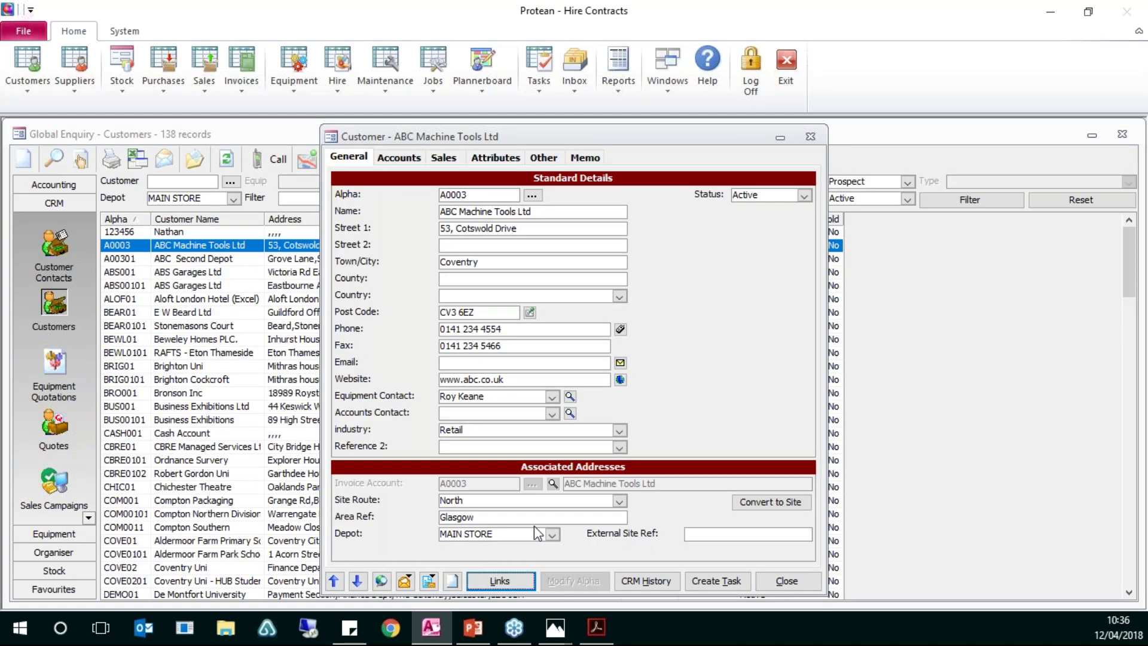
click(489, 572)
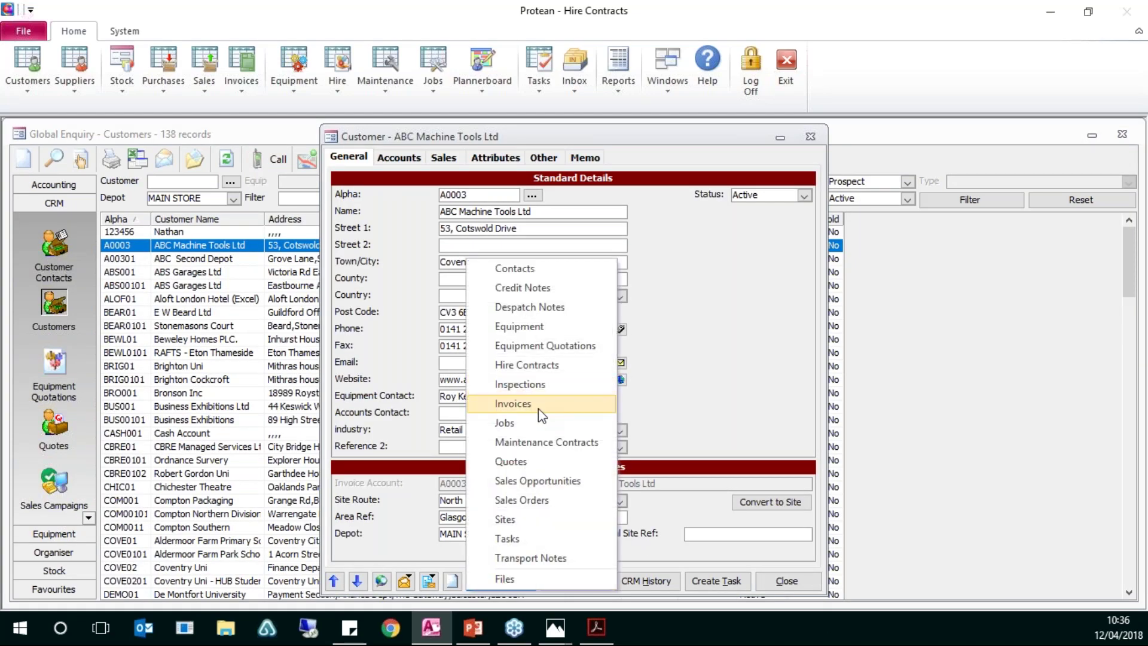
click(538, 405)
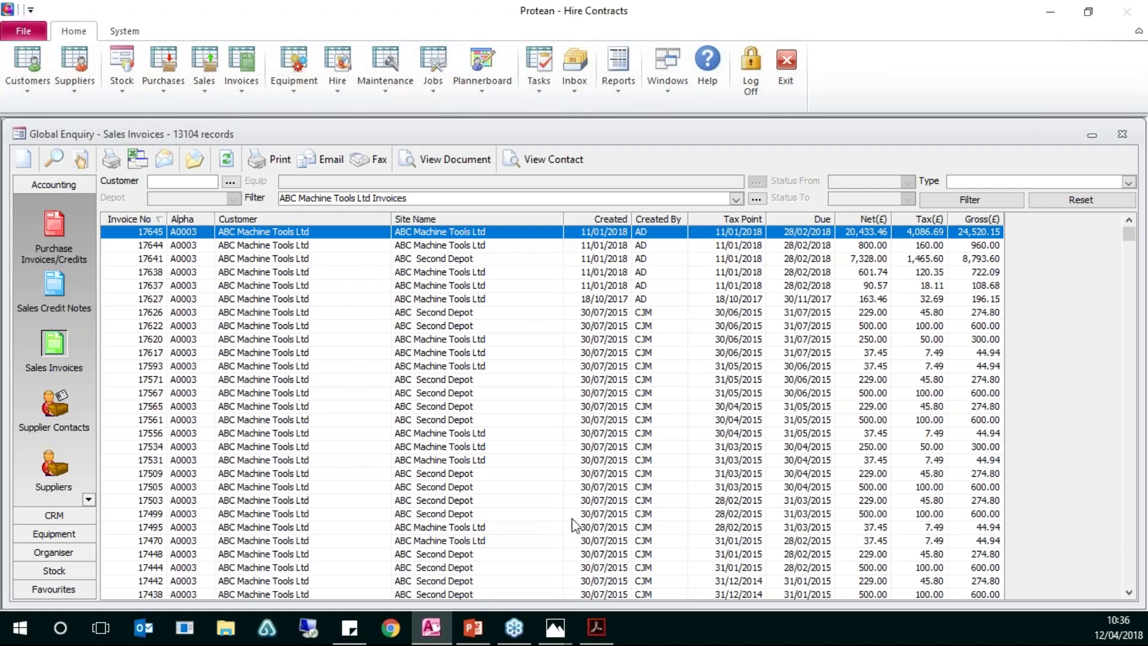
scroll(574, 525, down, 1)
scroll(574, 525, up, 1)
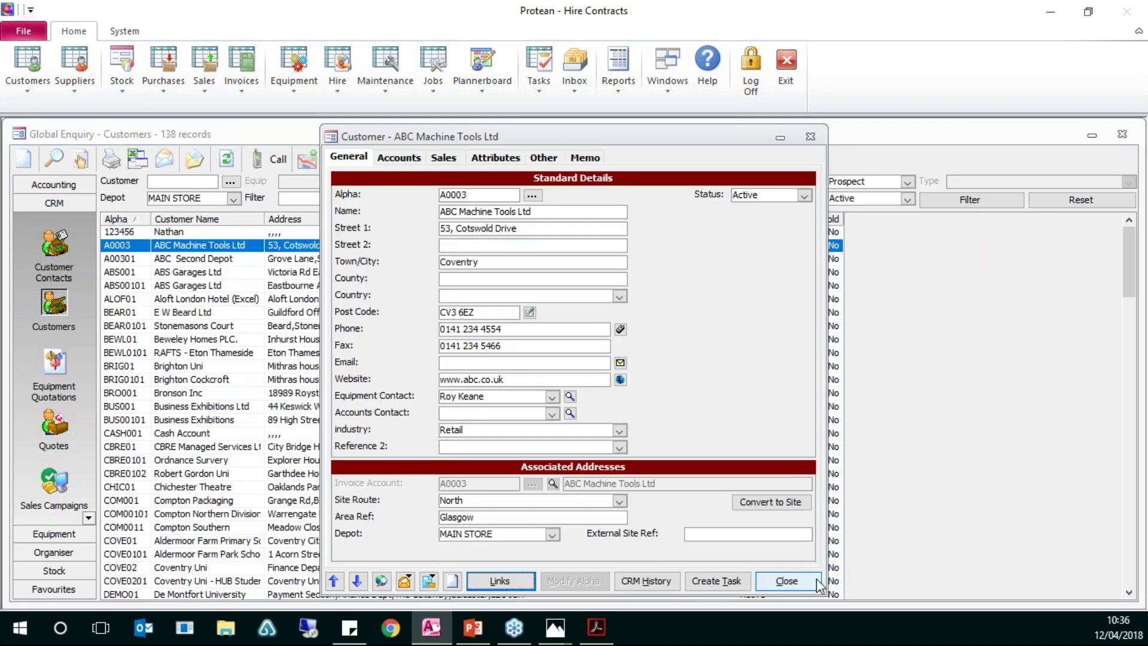
Close the customer record and the customers enquiry, and open the Profit Analysis report
click(789, 583)
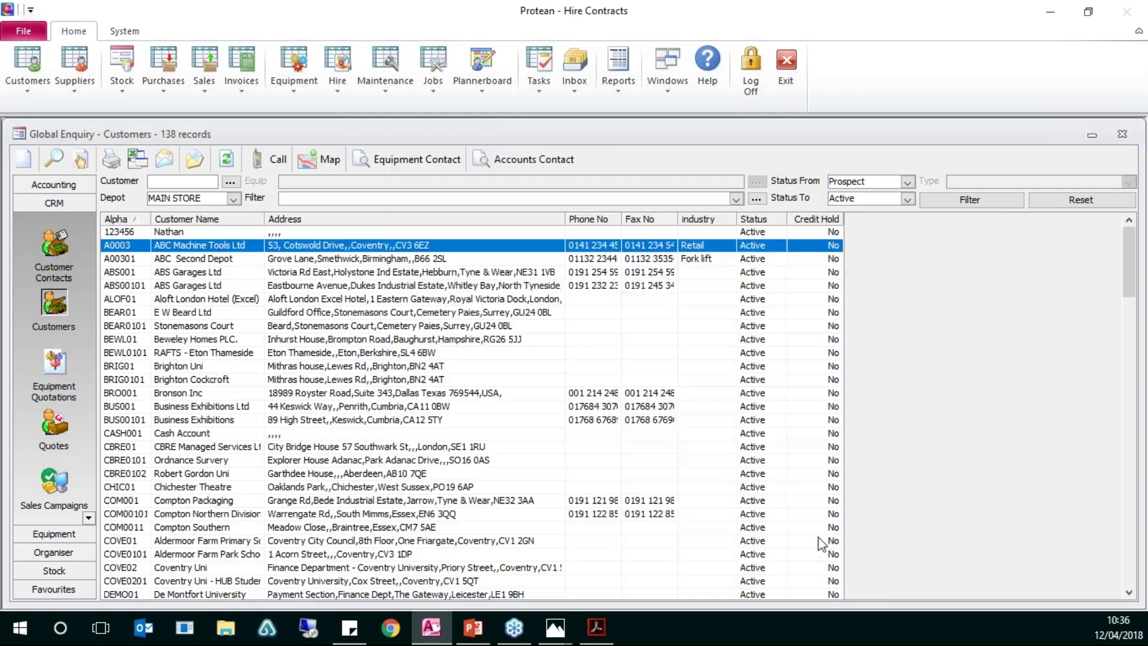
click(1122, 134)
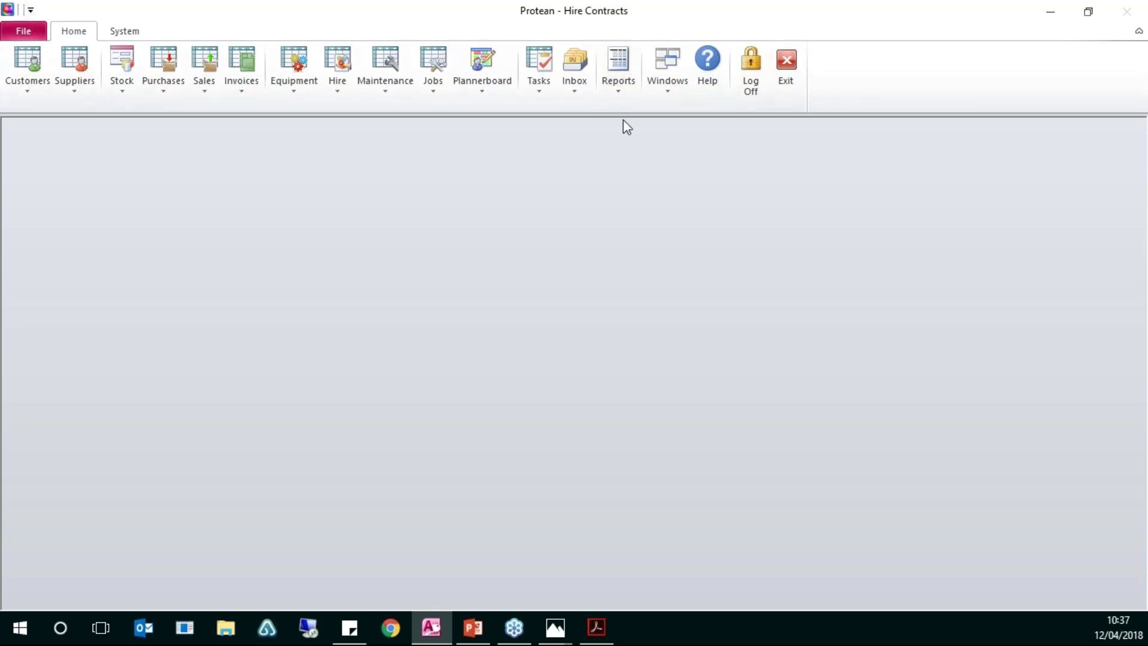
click(617, 84)
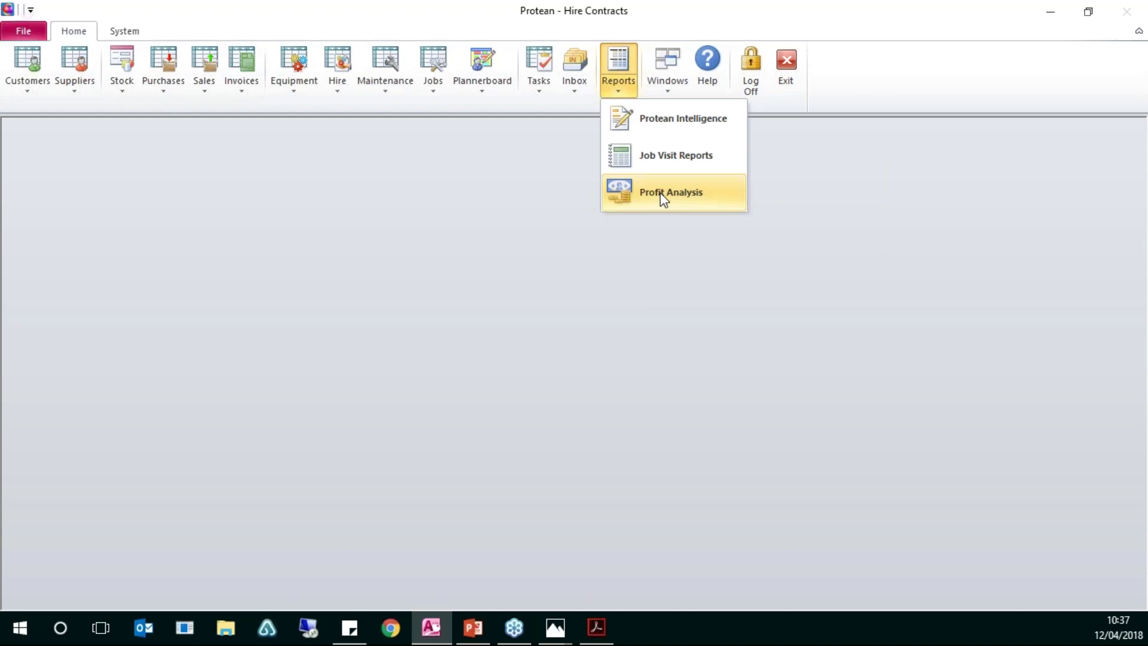
click(645, 206)
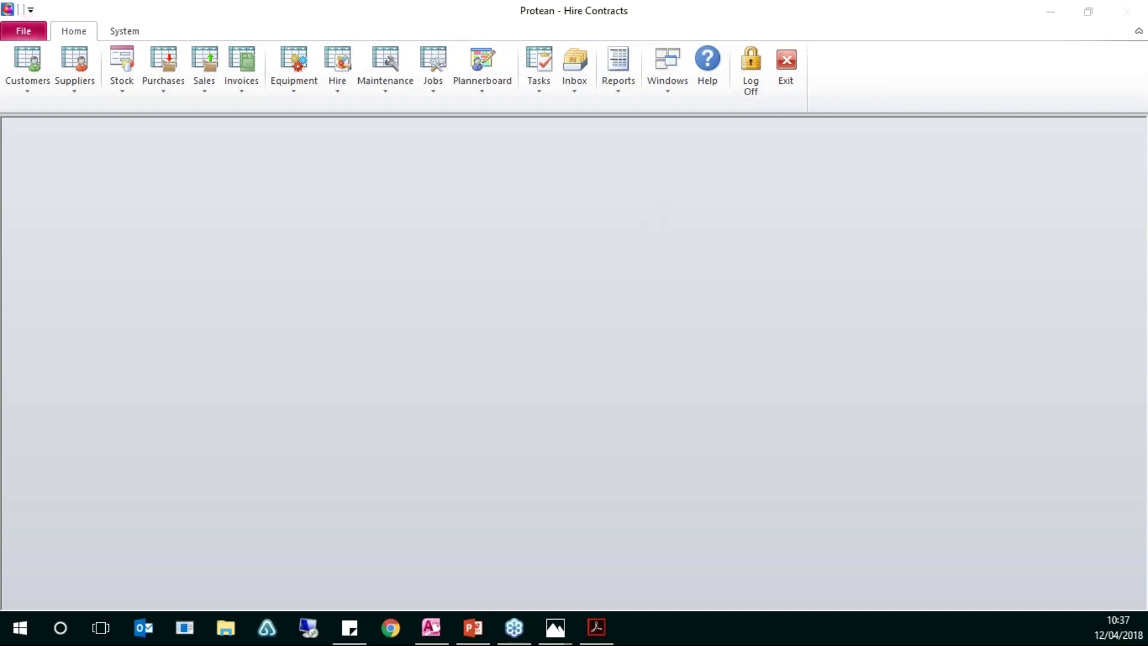
drag(1126, 50, 619, 127)
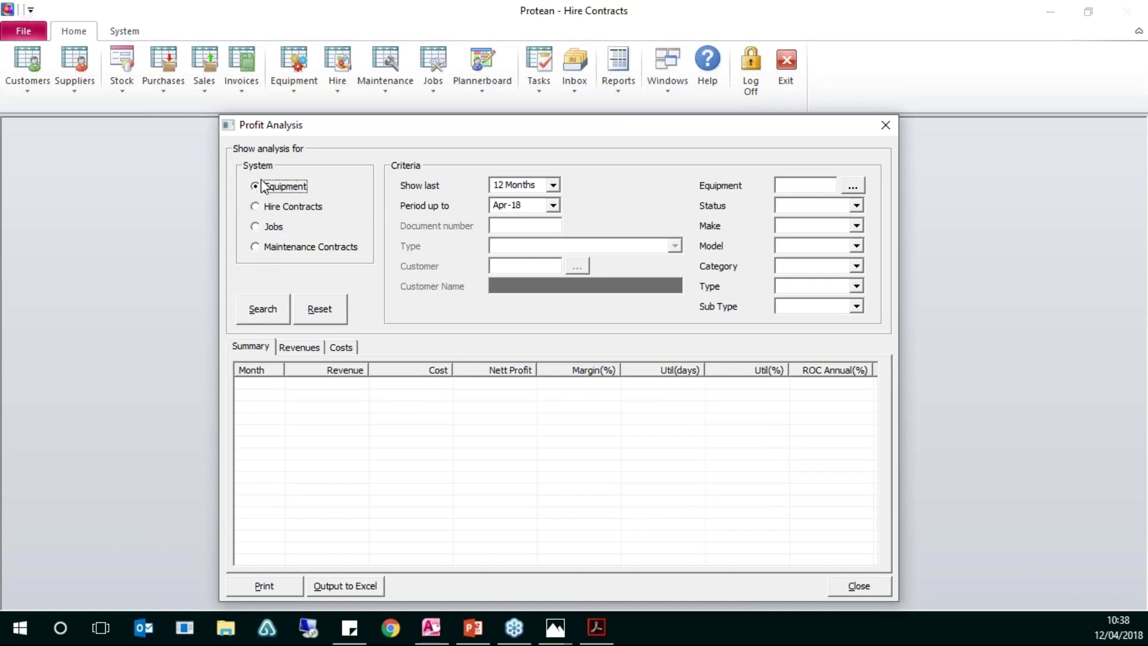
Compare the criteria offered for Equipment, Hire Contracts, Jobs and Maintenance Contracts, and set the profit analysis to Jobs
click(274, 209)
click(274, 227)
click(274, 245)
click(275, 228)
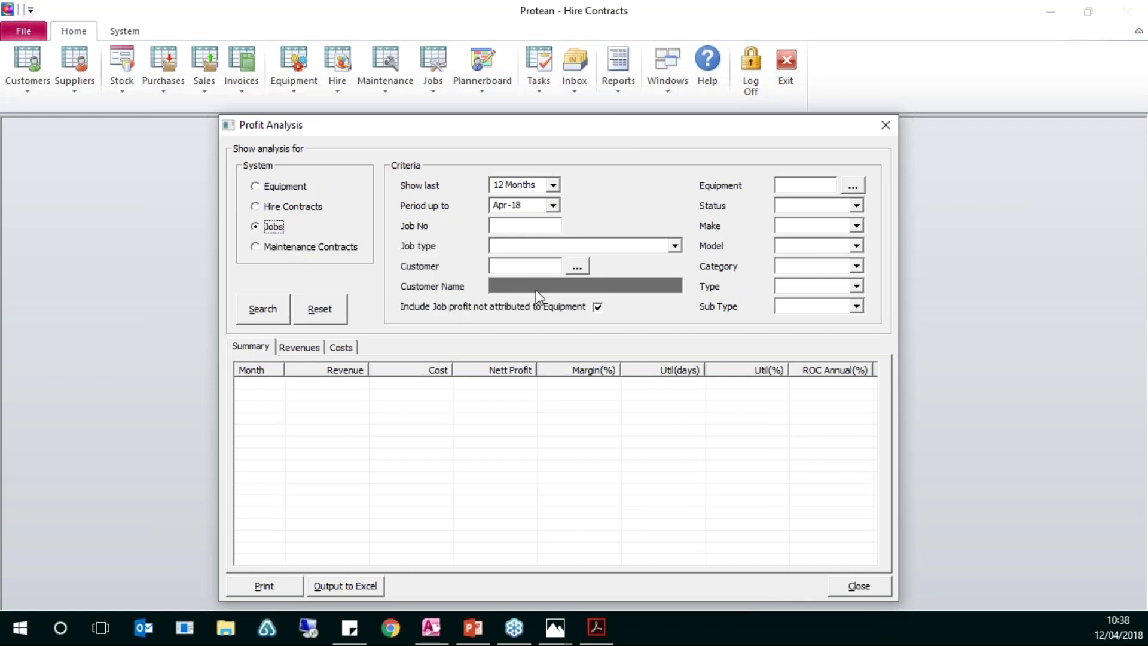
click(274, 208)
key(Up)
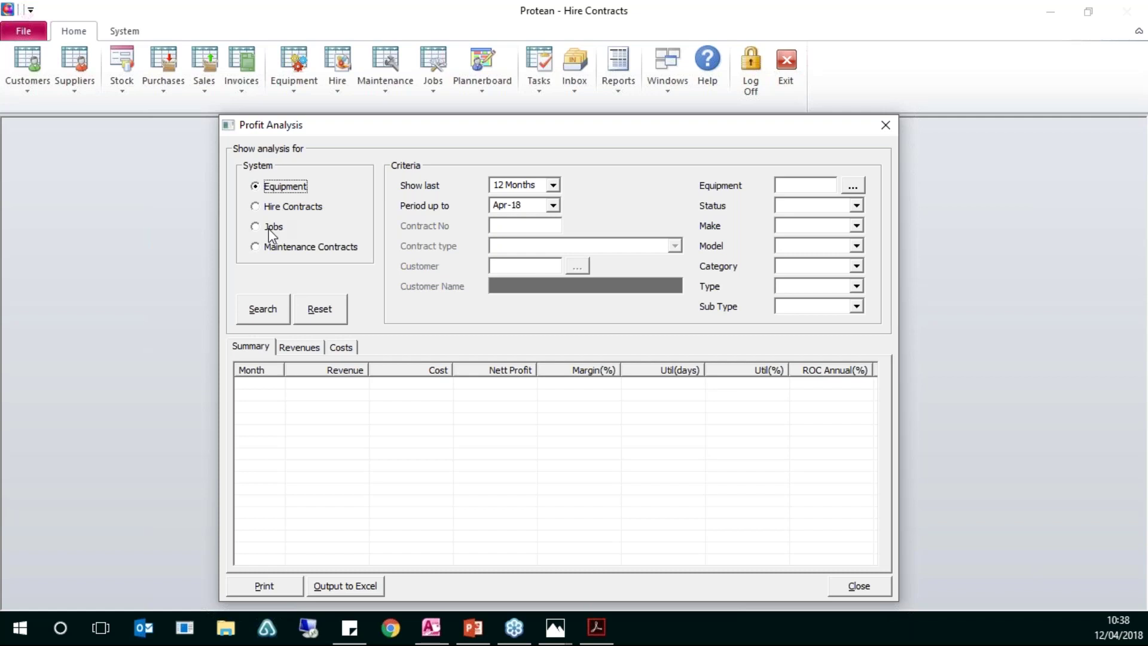
click(268, 229)
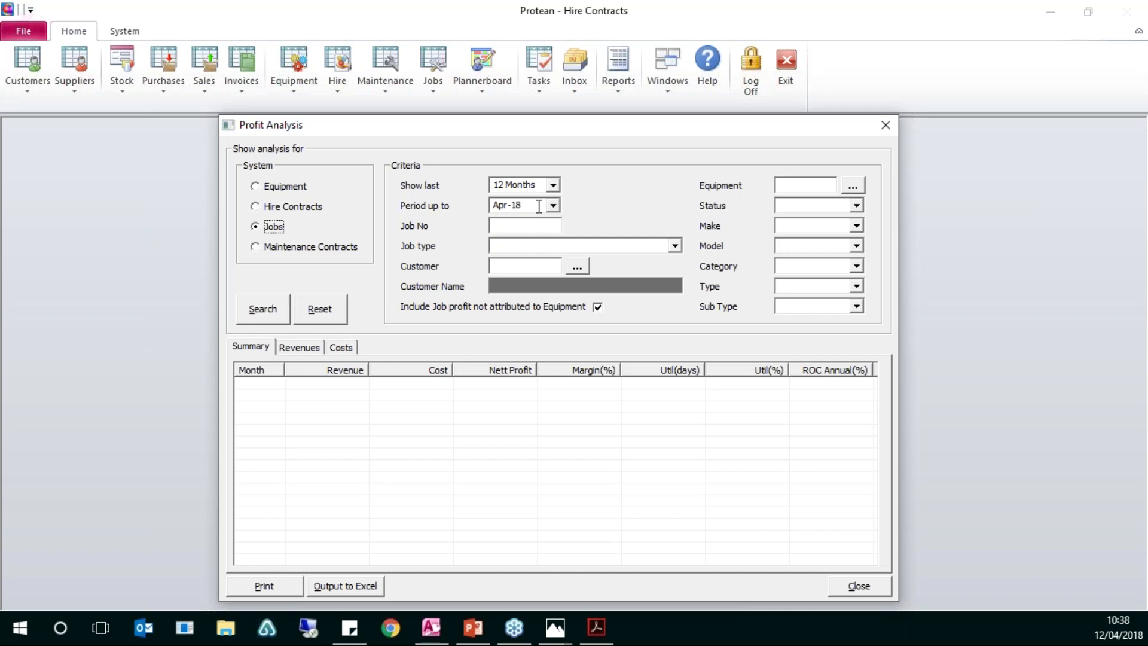
Review the job type, customer and make criteria, and run the jobs profit search for the last 12 months up to Apr-18
click(550, 227)
click(674, 246)
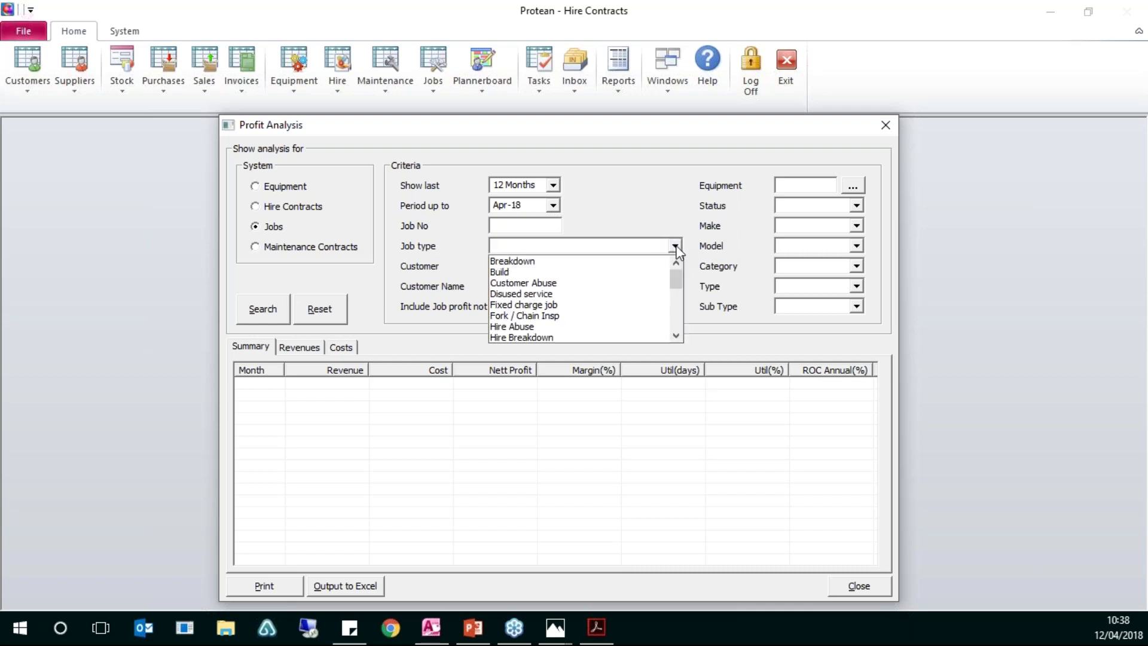
click(674, 246)
click(548, 265)
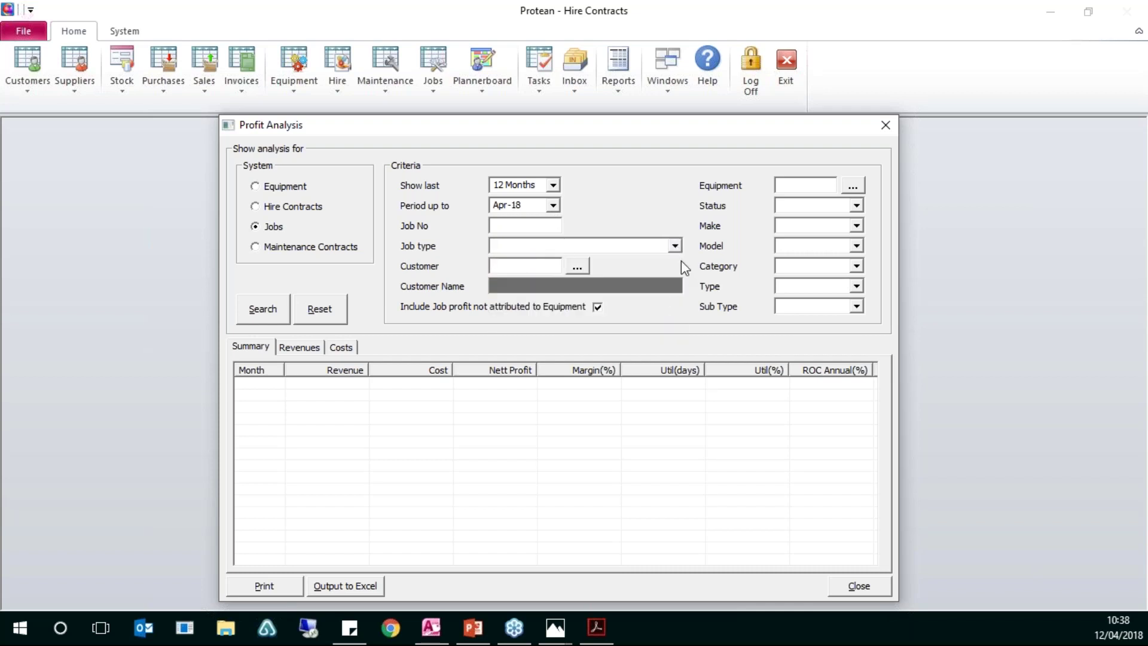
click(856, 226)
click(778, 226)
click(275, 317)
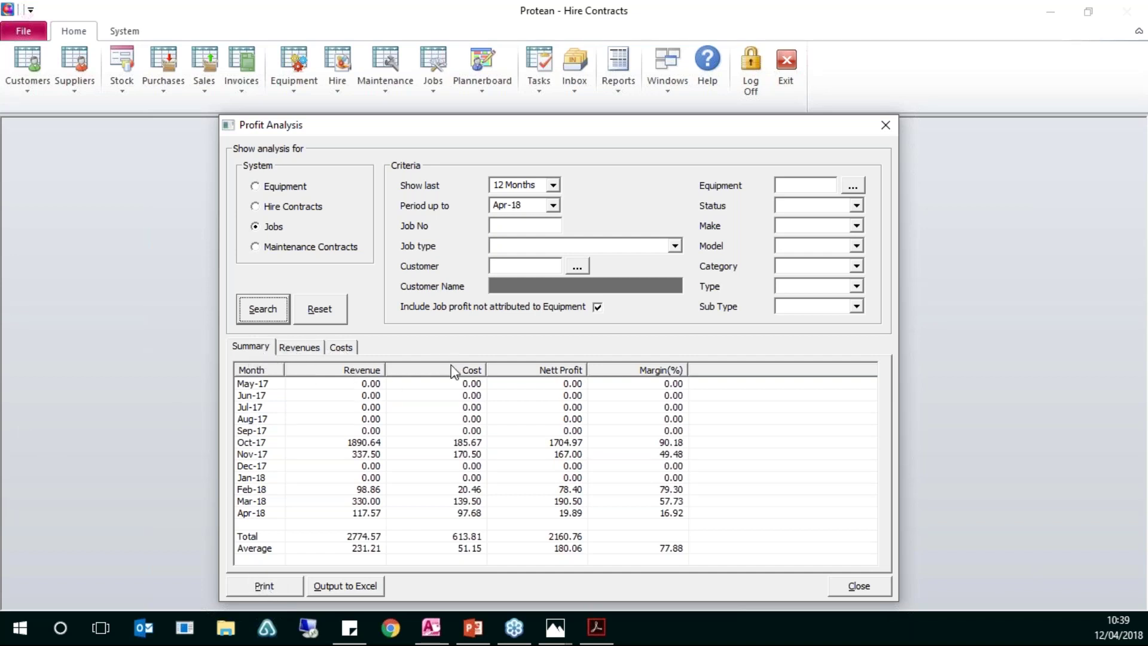
Examine the jobs profit analysis by revenues and by costs, return to the summary and close the report
click(256, 227)
click(300, 347)
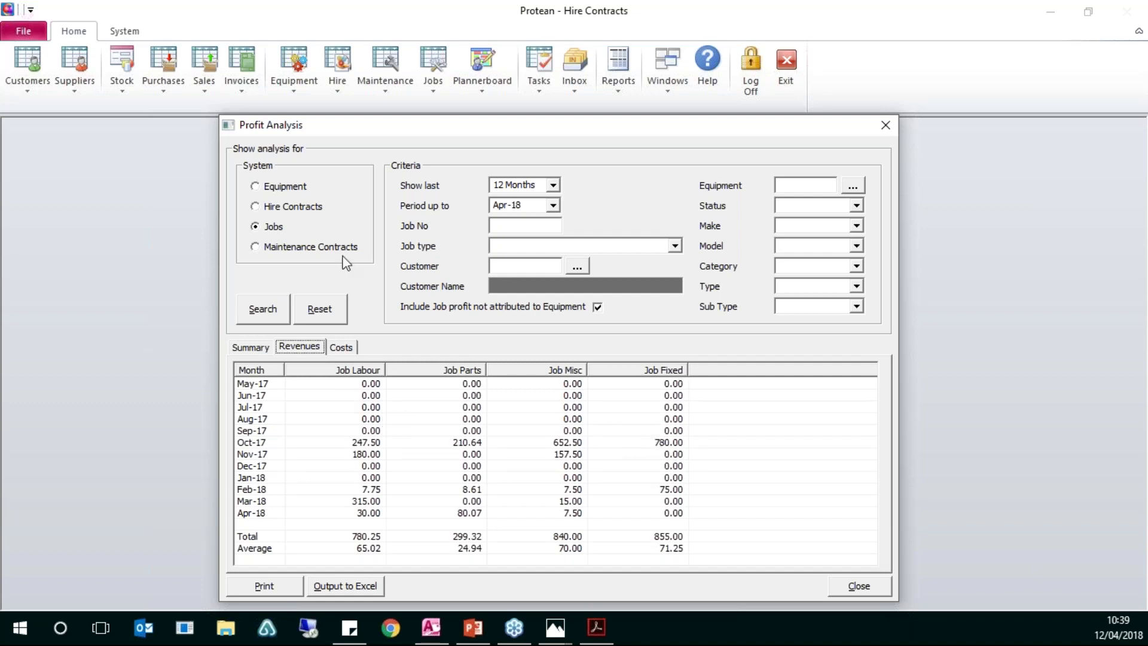
click(349, 351)
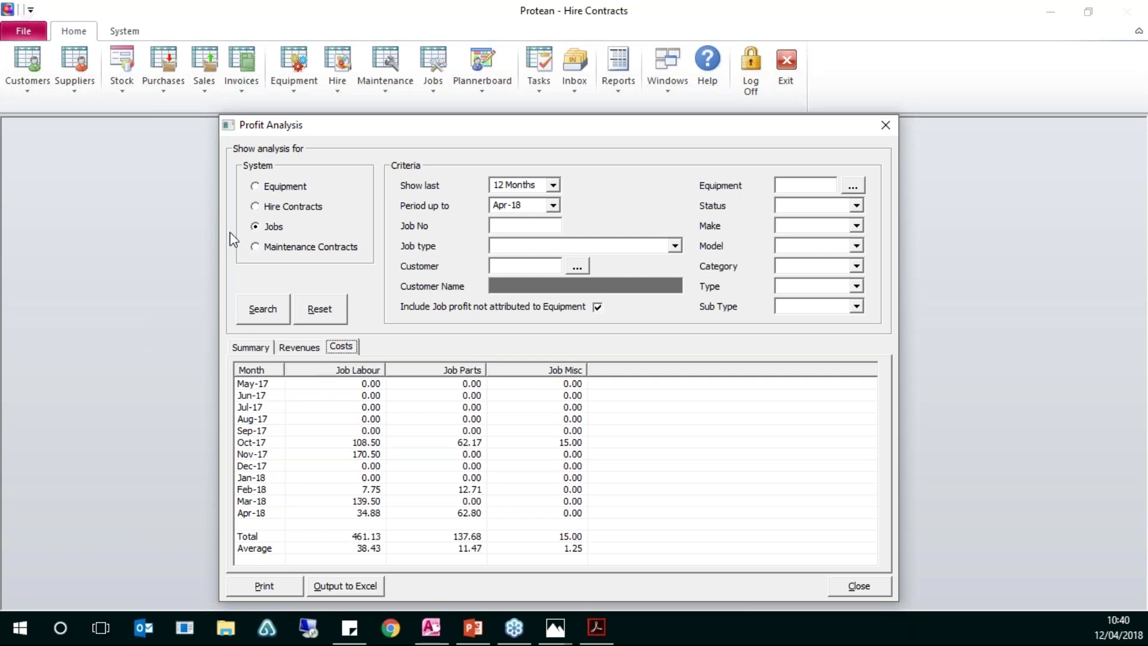
click(256, 348)
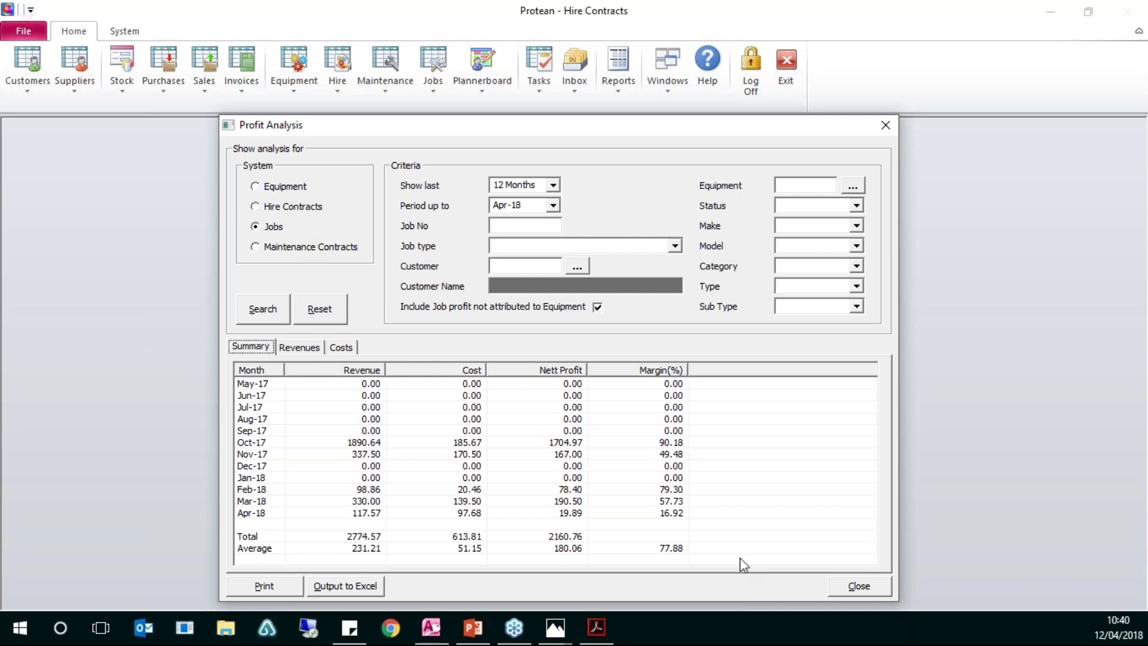
click(875, 588)
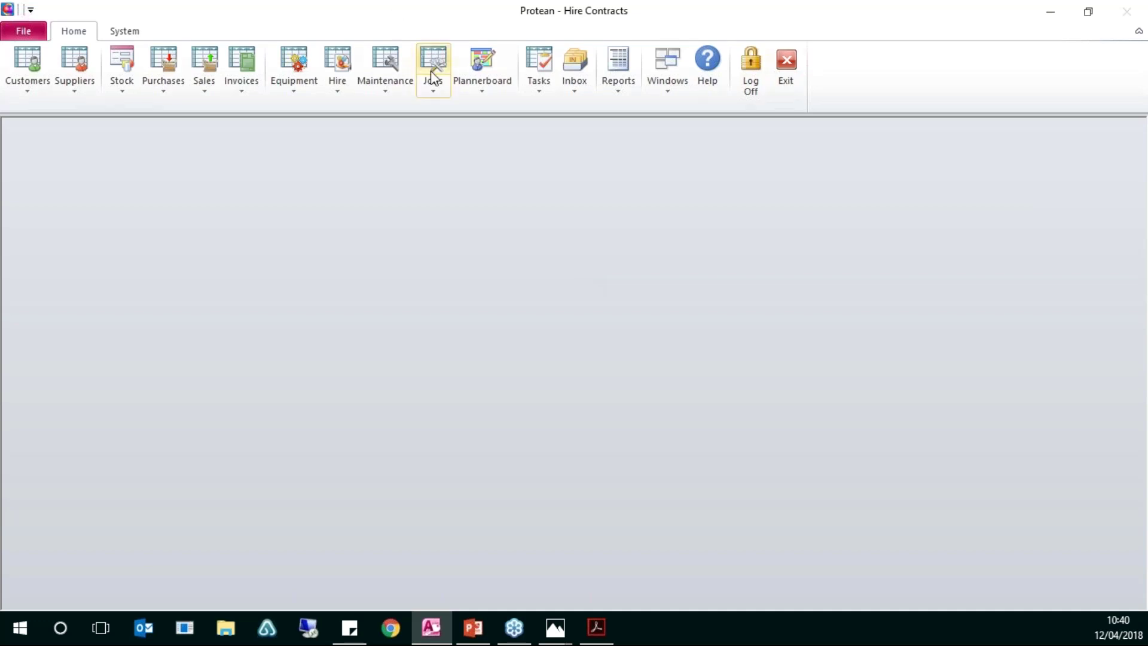
Create a new Breakdown job for the first customer in the customer lookup and place it
click(442, 94)
click(446, 121)
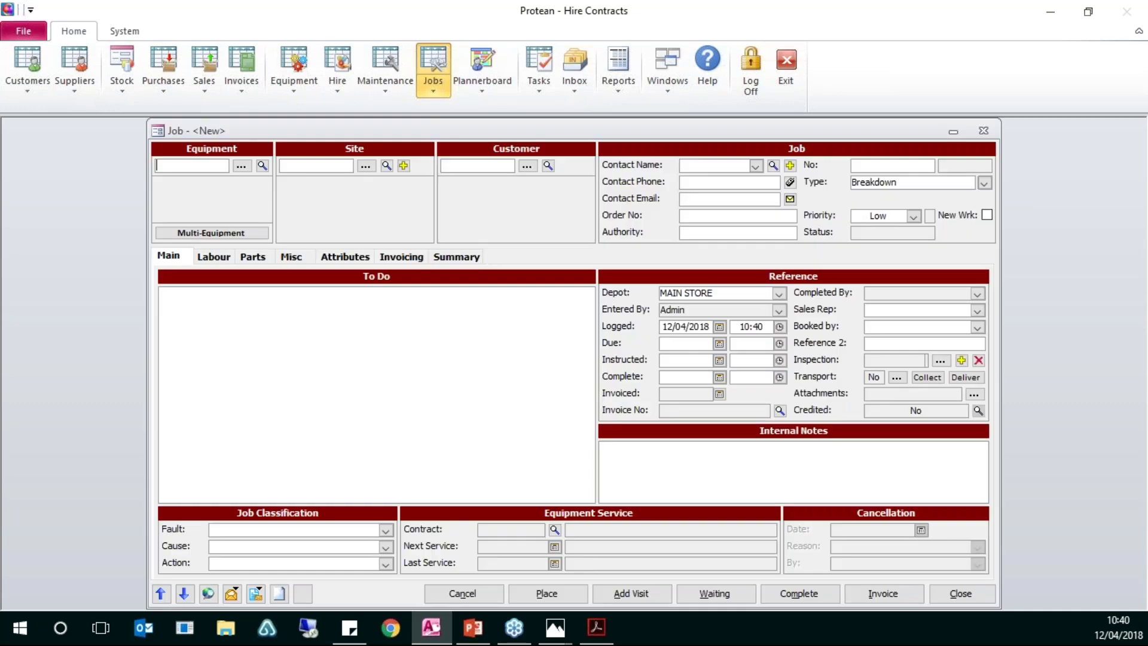
click(527, 166)
double_click(238, 255)
click(448, 390)
click(560, 595)
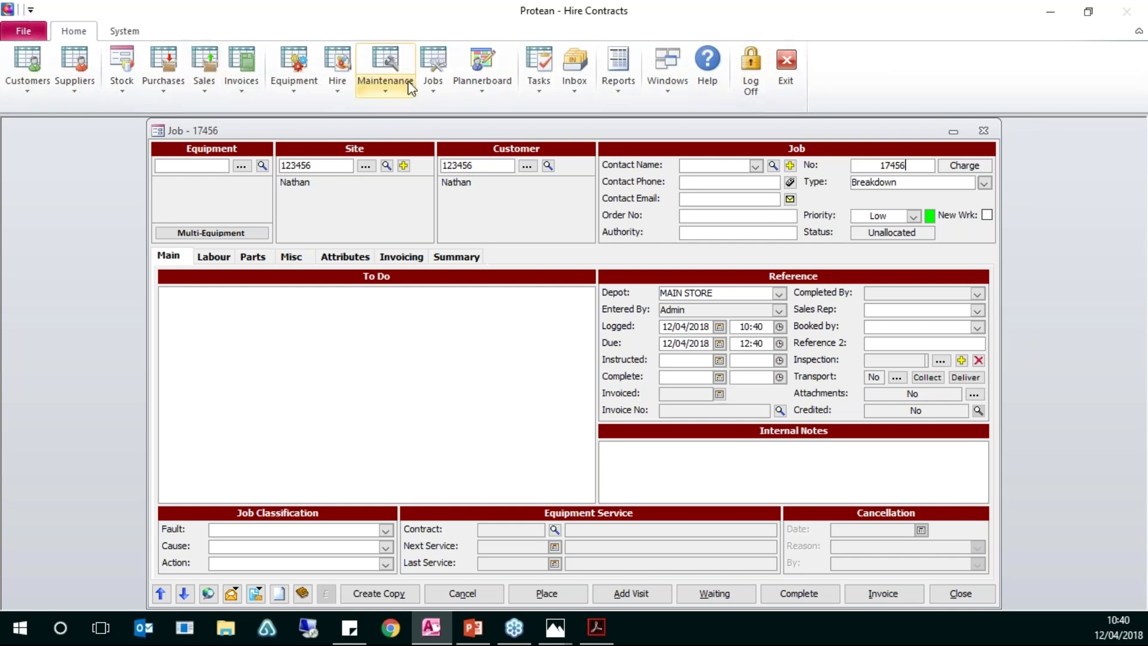
View the general jobs enquiry and switch back to the open job window
click(440, 71)
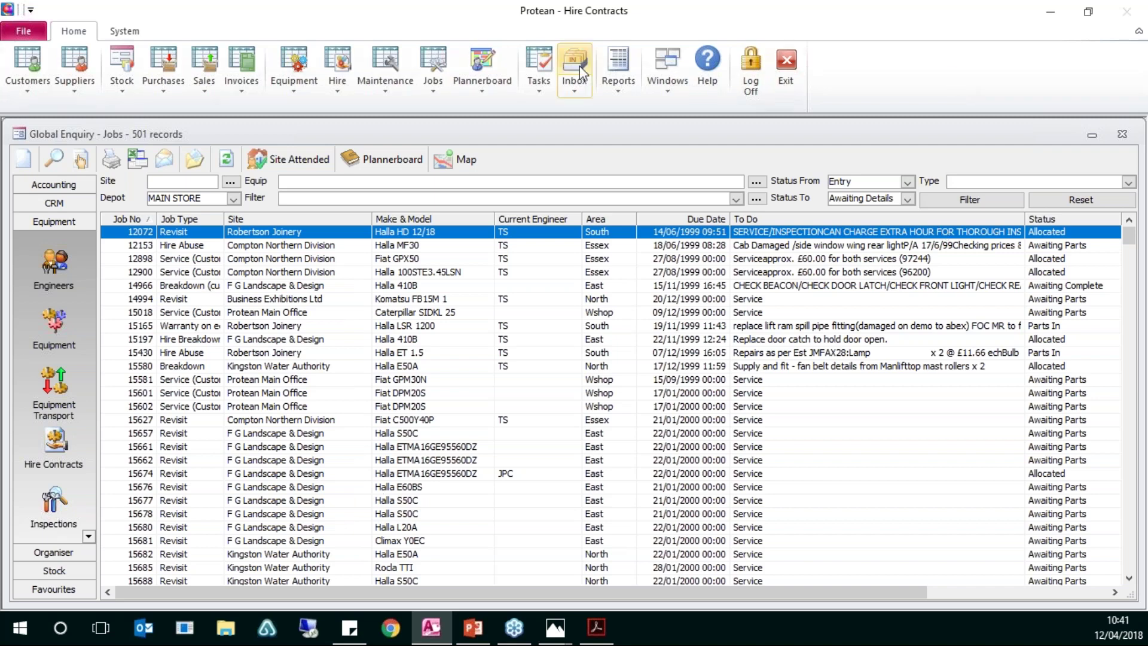
click(667, 69)
click(716, 187)
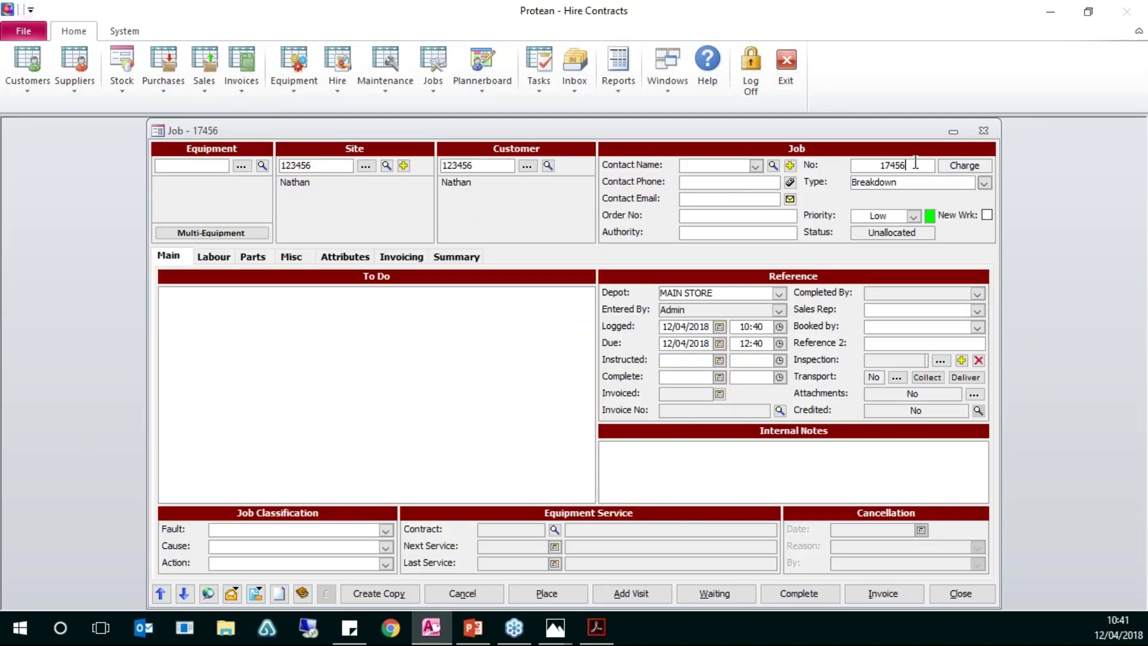
Load job 12072 in the open job form by entering its number, and return to job 17456 the same way
drag(916, 164, 862, 171)
text(12072)
key(Return)
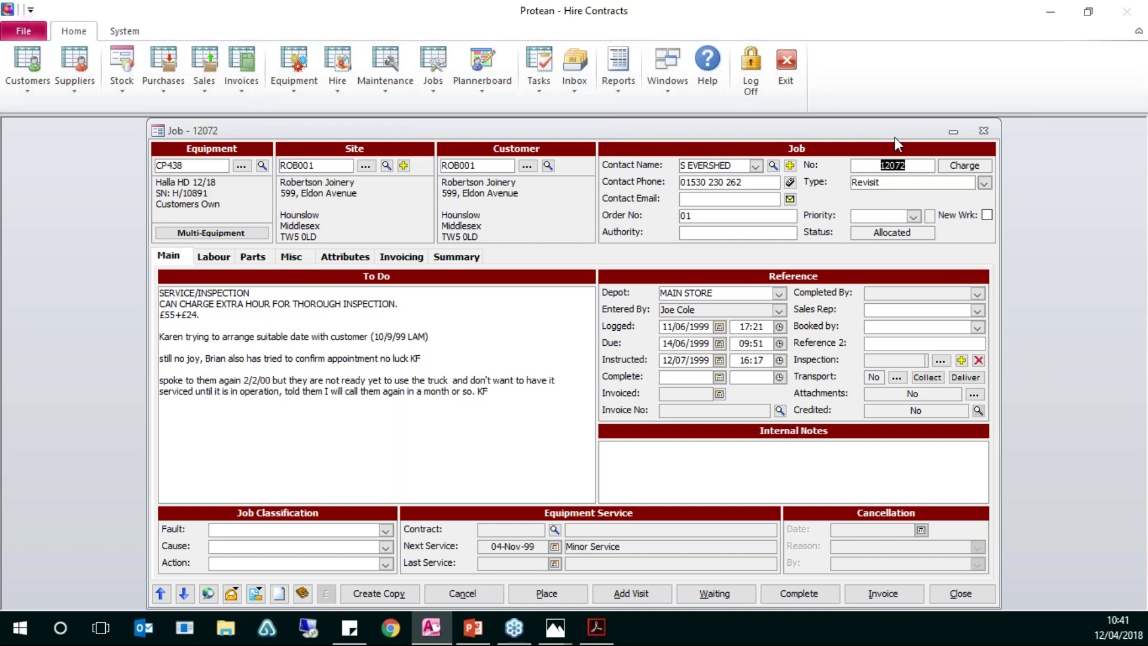
text(17456)
key(Return)
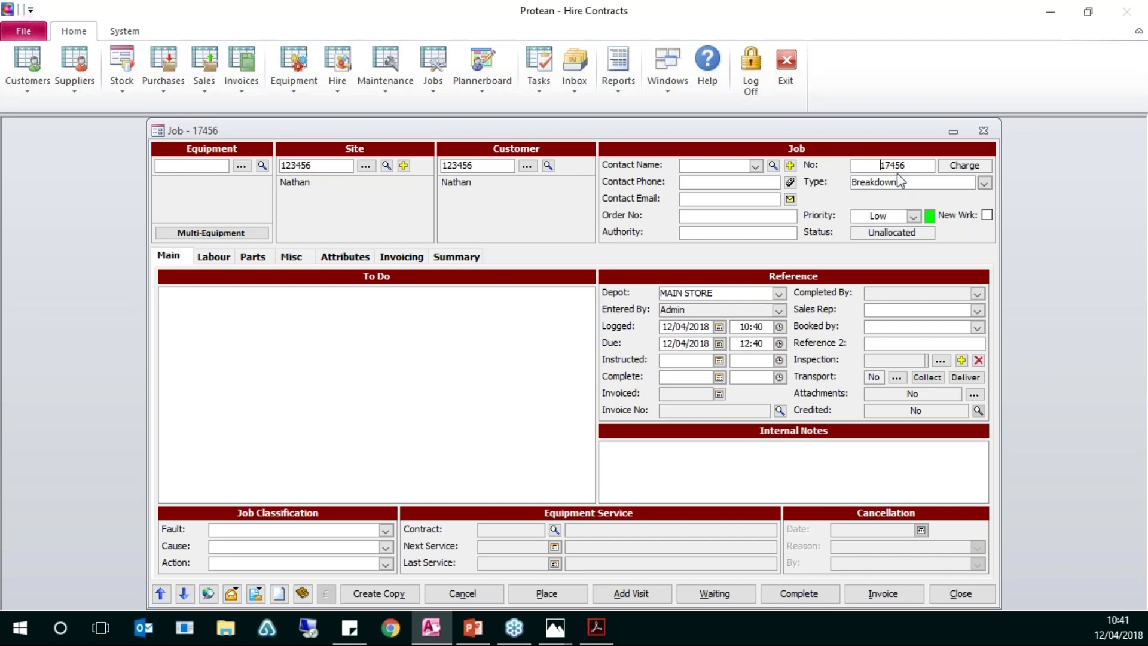
Open equipment 10 from the equipment enquiry and load equipment 17 in the same record form by its number
click(294, 63)
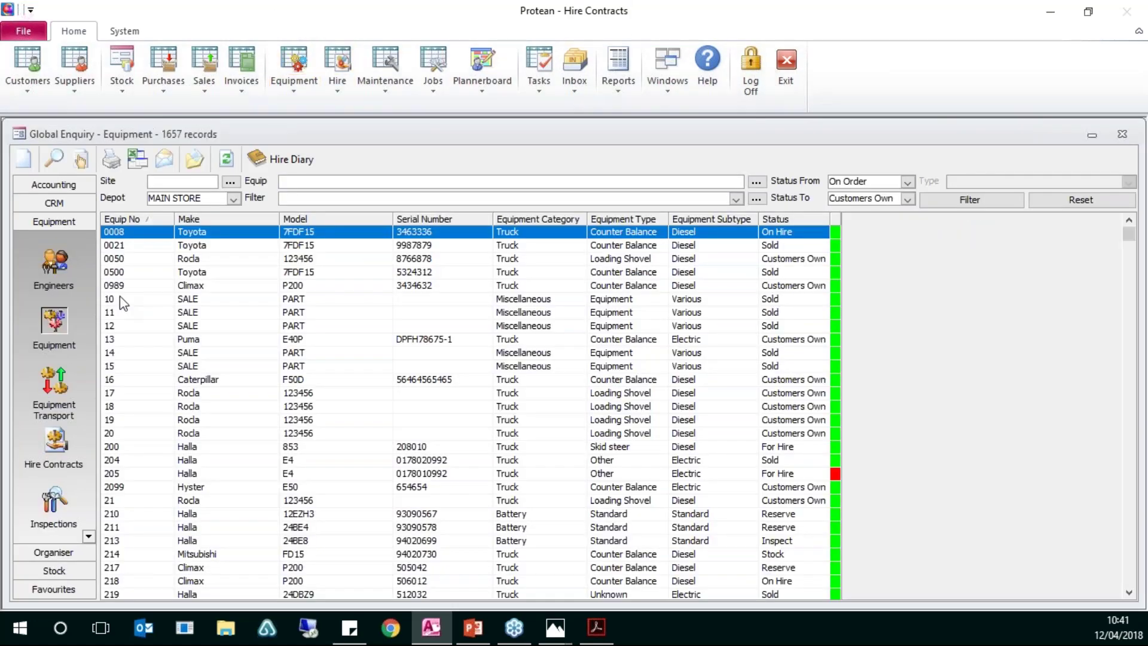
click(109, 299)
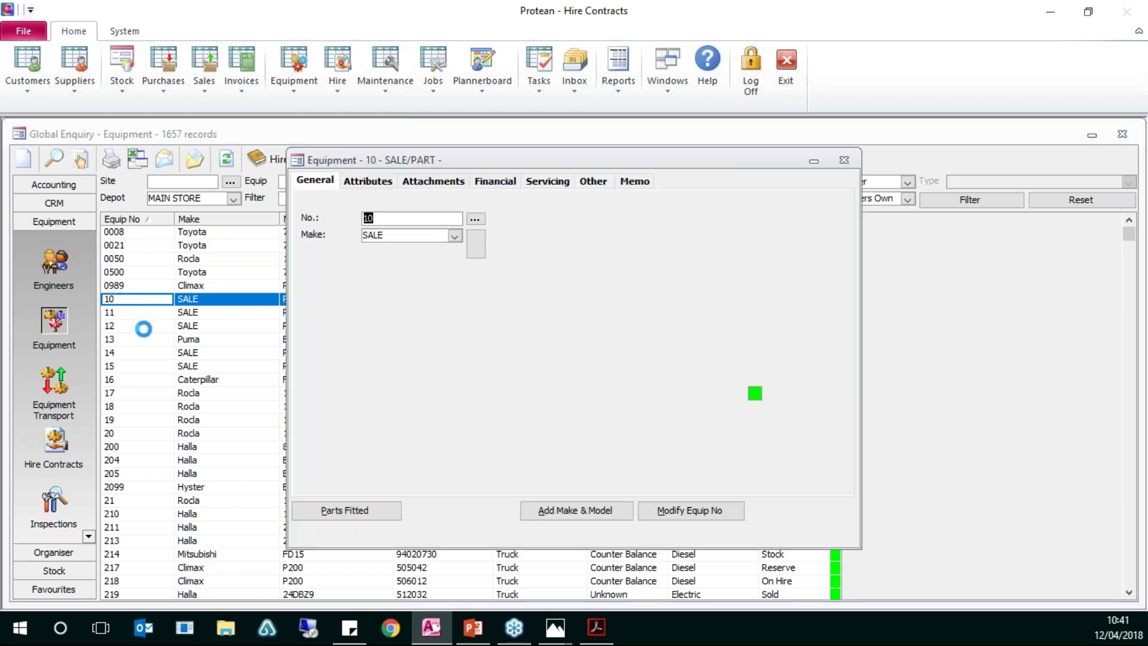
key(BackSpace)
text(7)
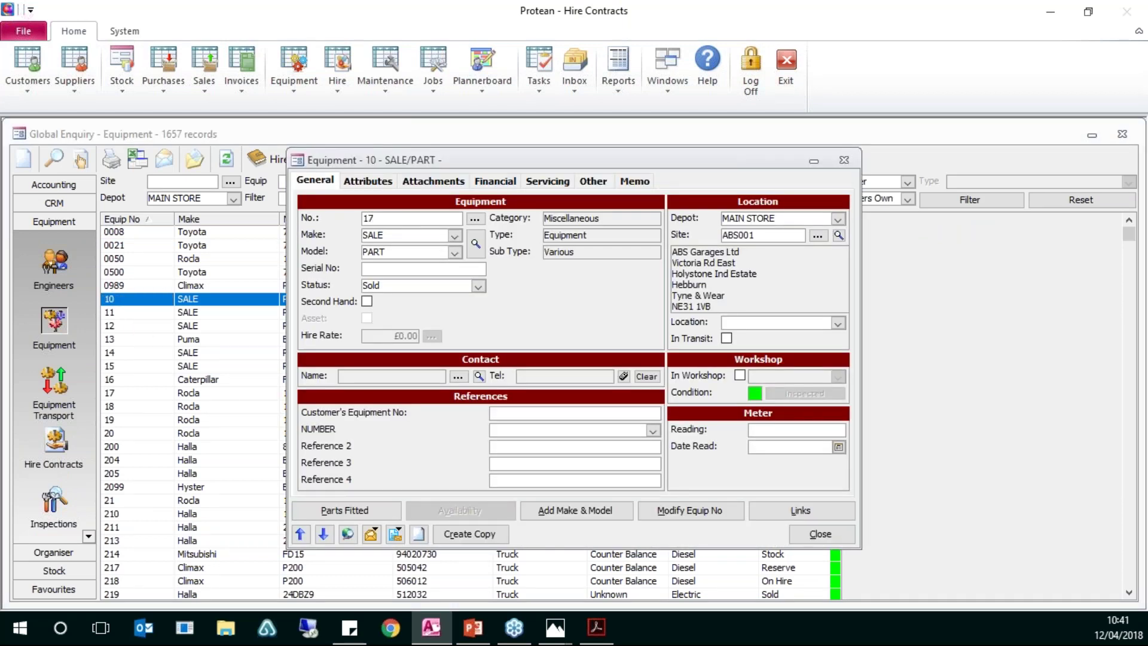
key(Tab)
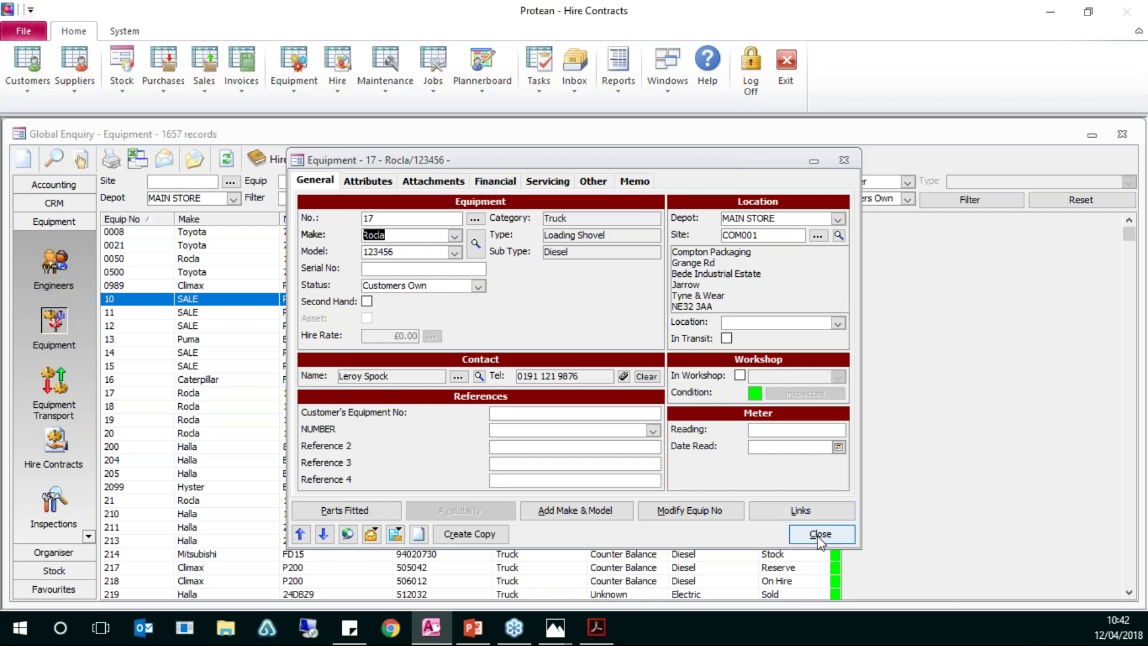
Reopen equipment 10, try number 99999999 in its record form, decline creating a new equipment record, and close the open windows
click(820, 534)
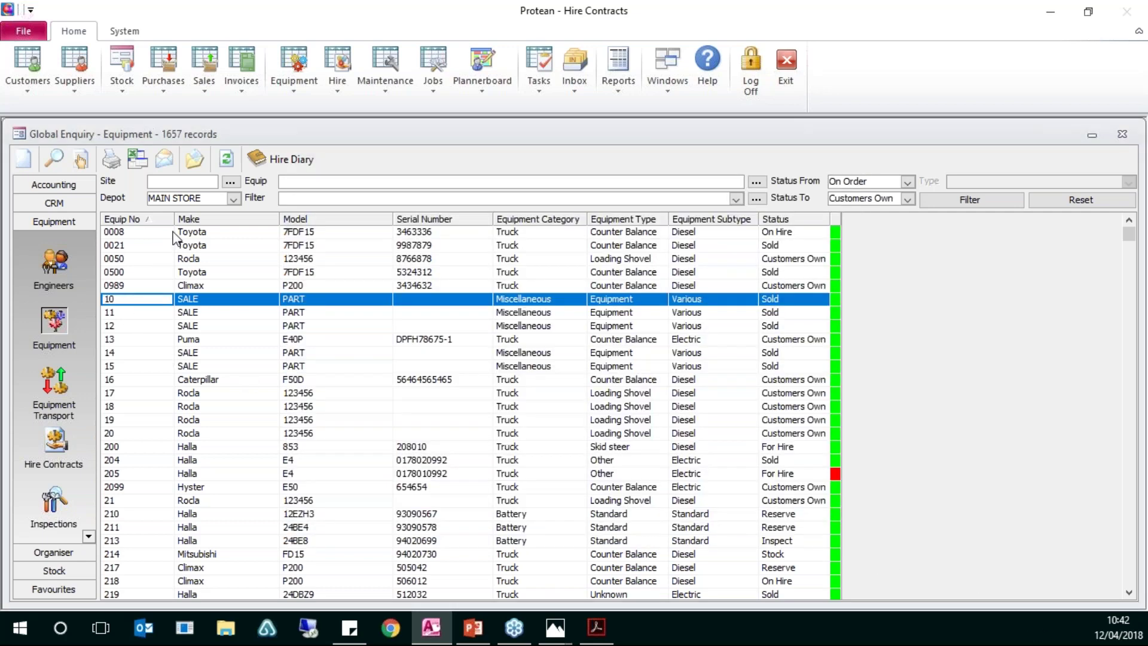
double_click(178, 301)
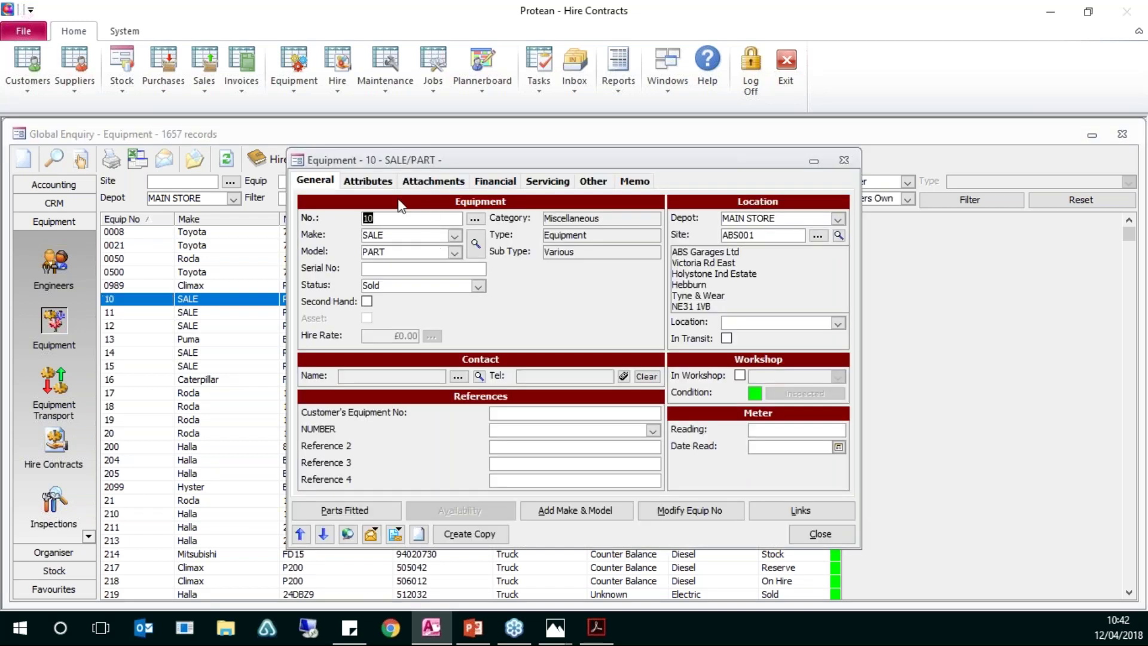
key(End)
key(BackSpace)
key(BackSpace)
text(99999999)
key(Tab)
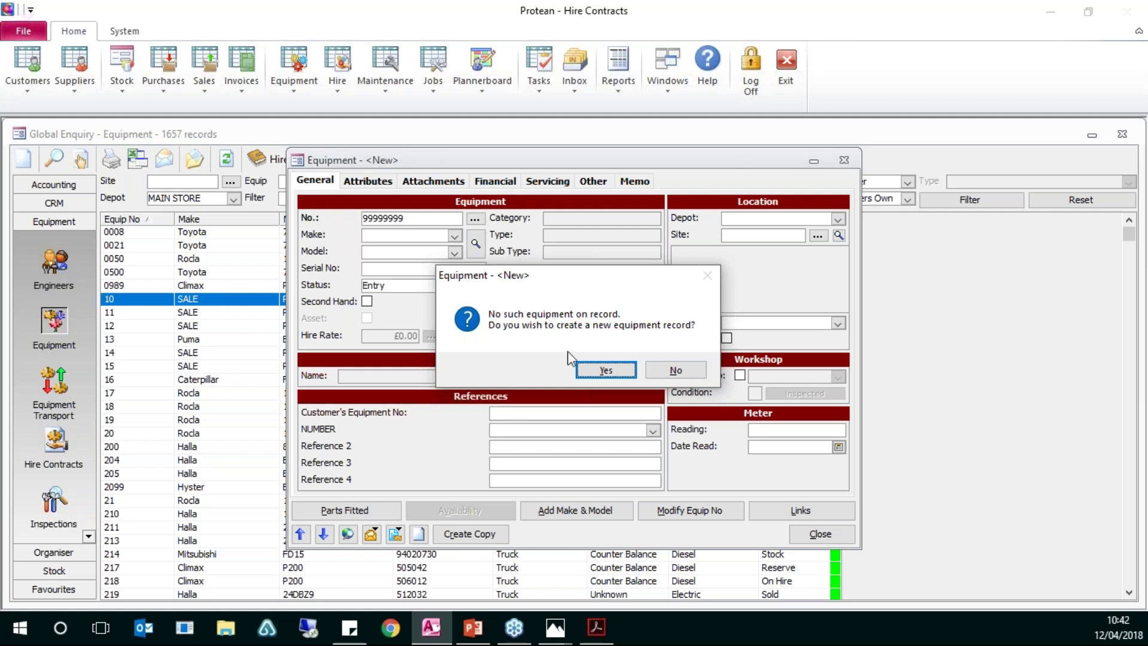
click(676, 370)
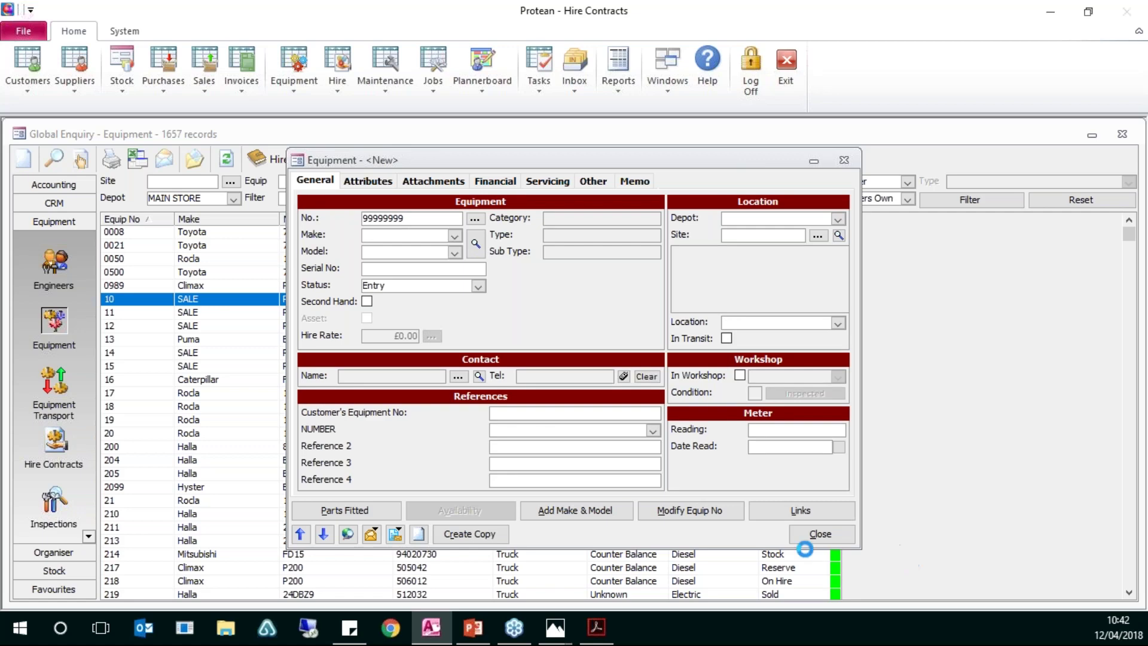
click(808, 534)
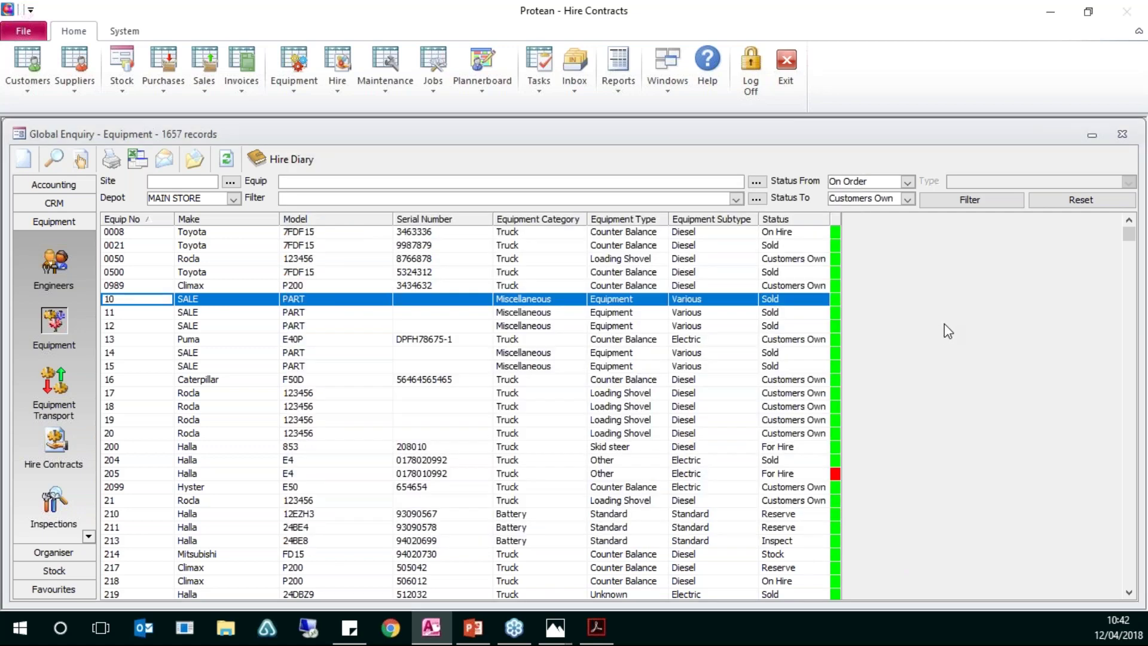
click(1126, 137)
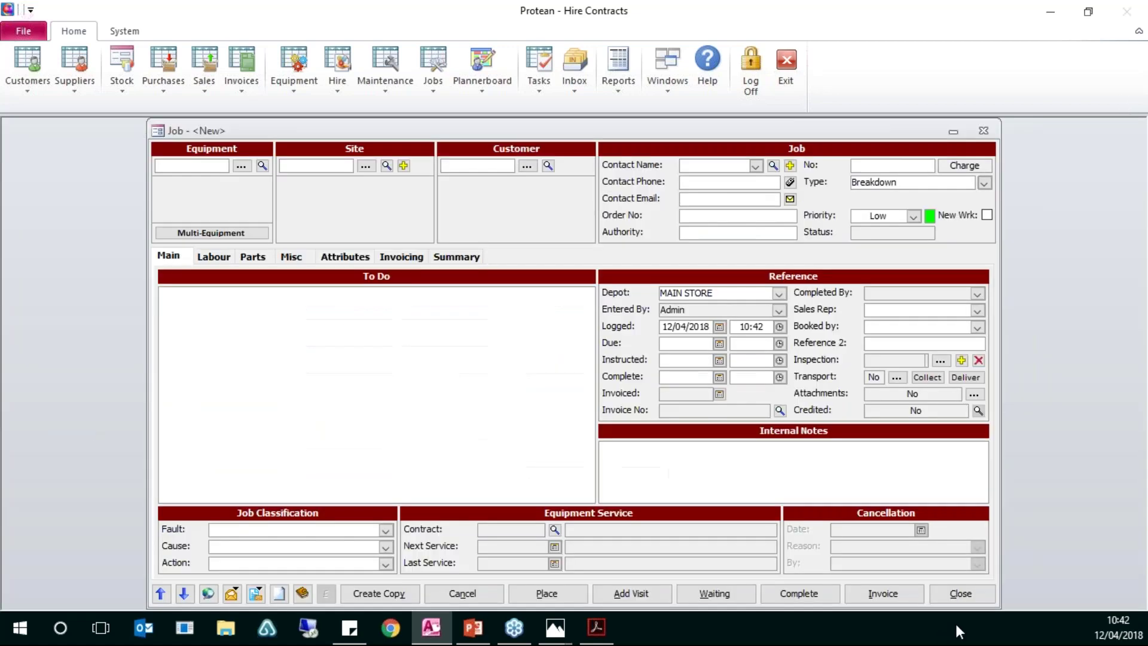
click(955, 598)
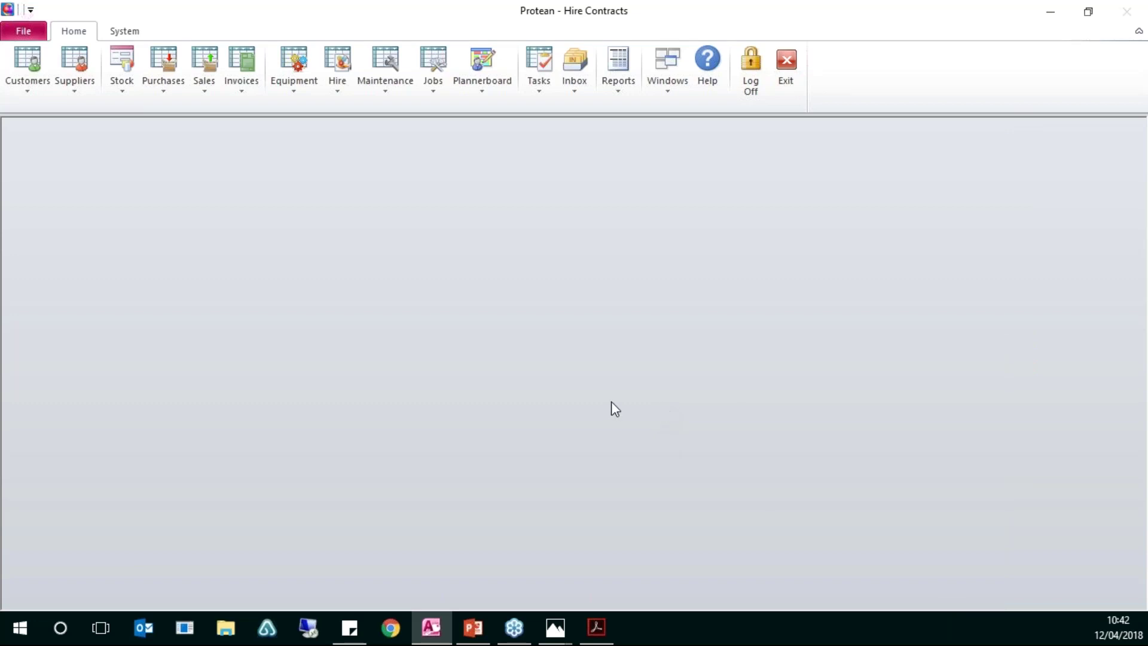
Open the Admin employee record and examine its login settings, including the Advanced user option
click(663, 71)
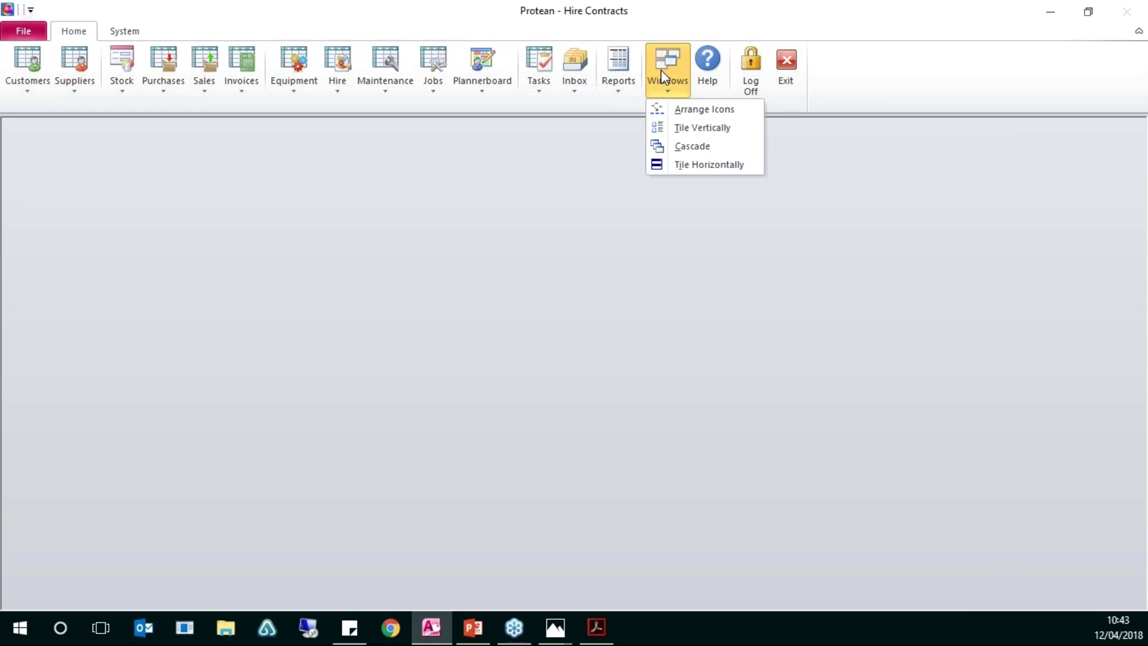
click(118, 33)
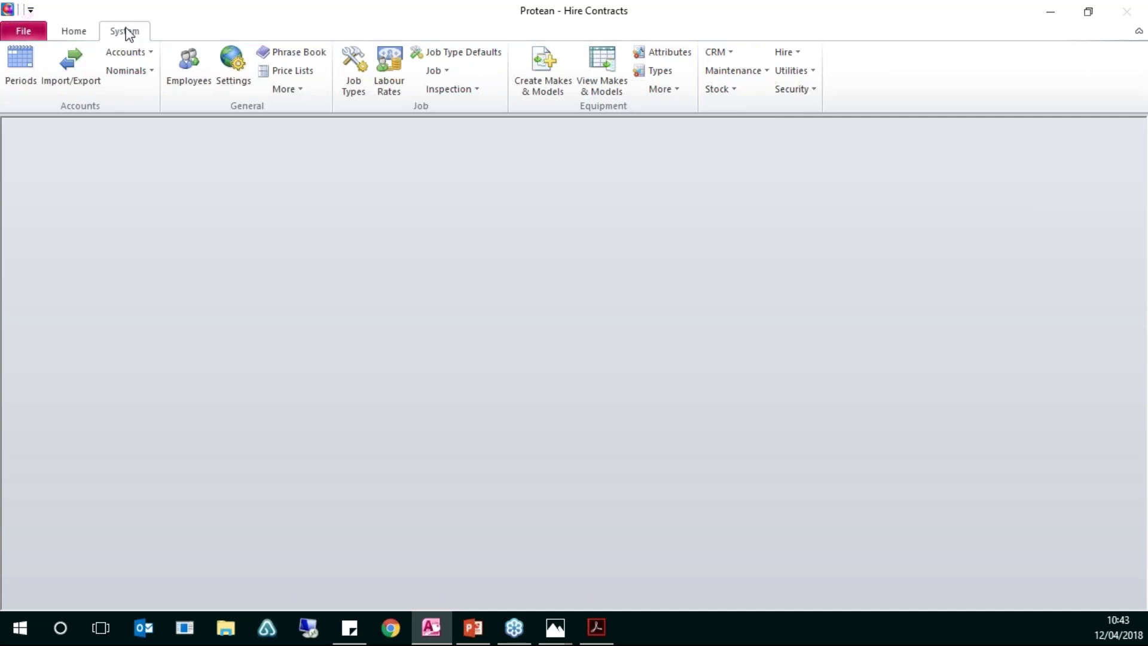
click(185, 73)
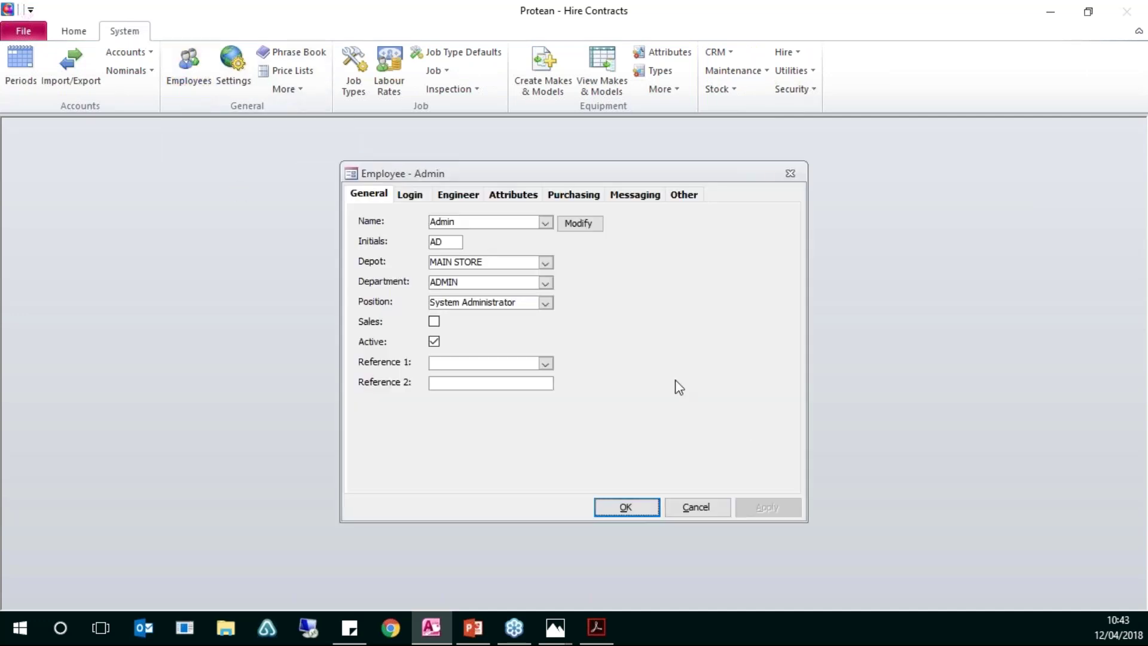
click(546, 223)
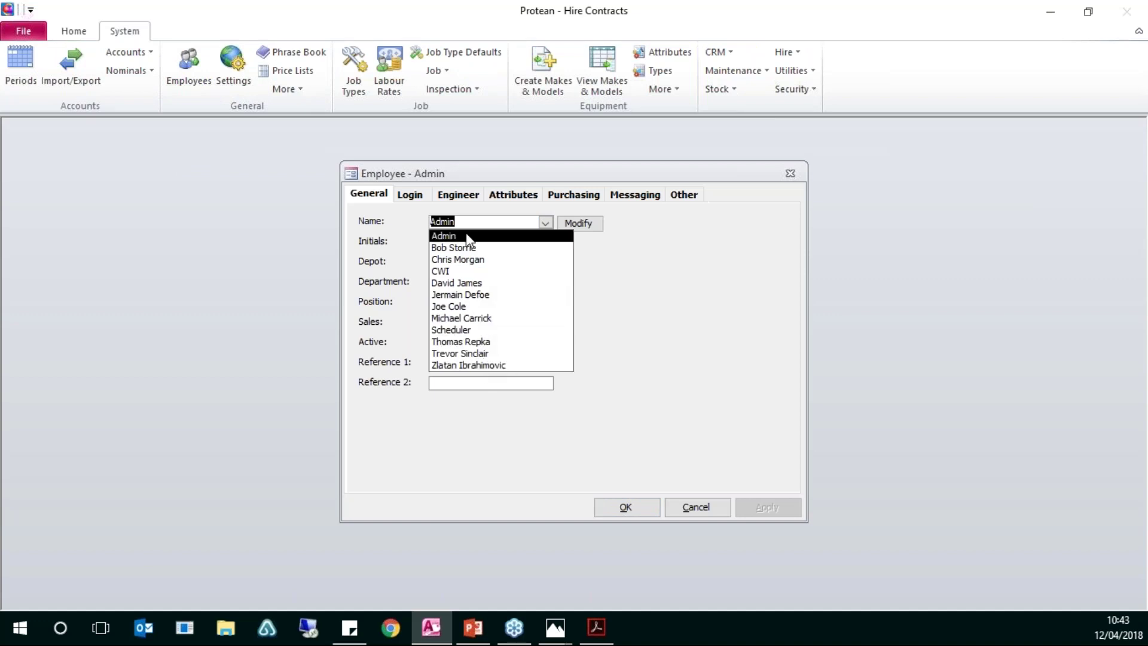
click(420, 178)
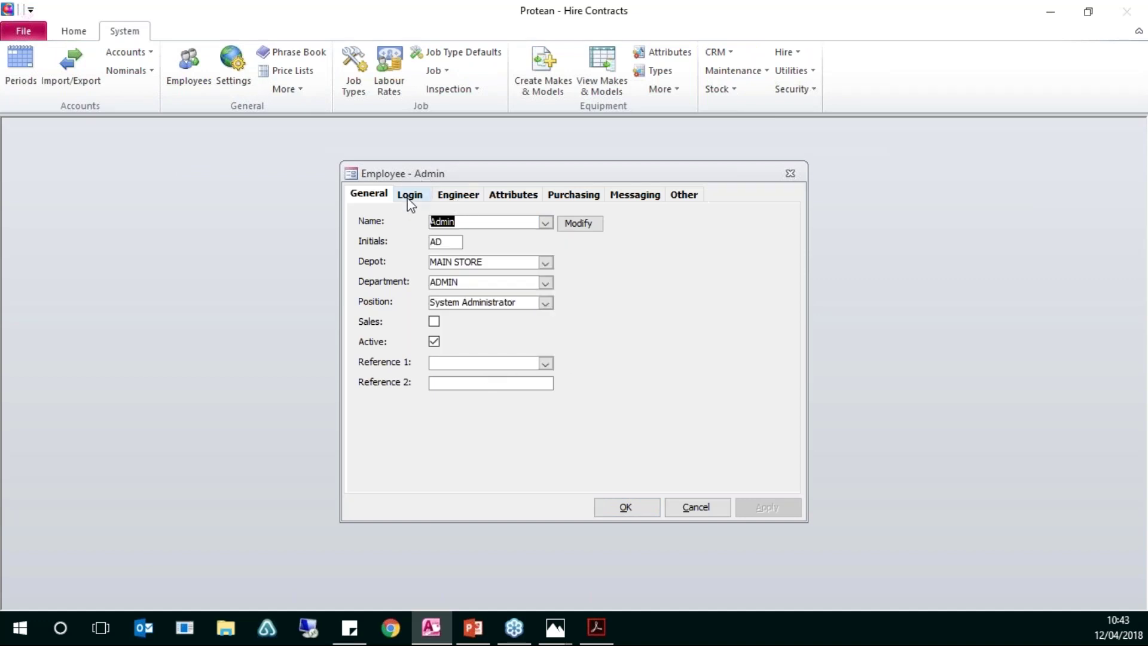
click(408, 200)
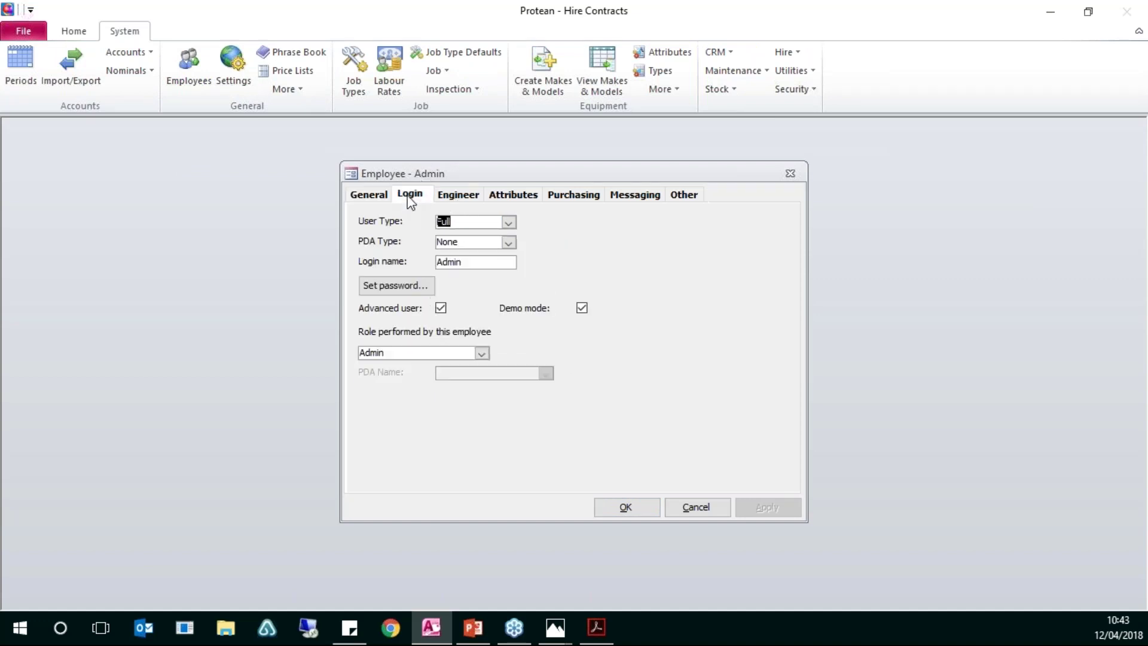
click(441, 309)
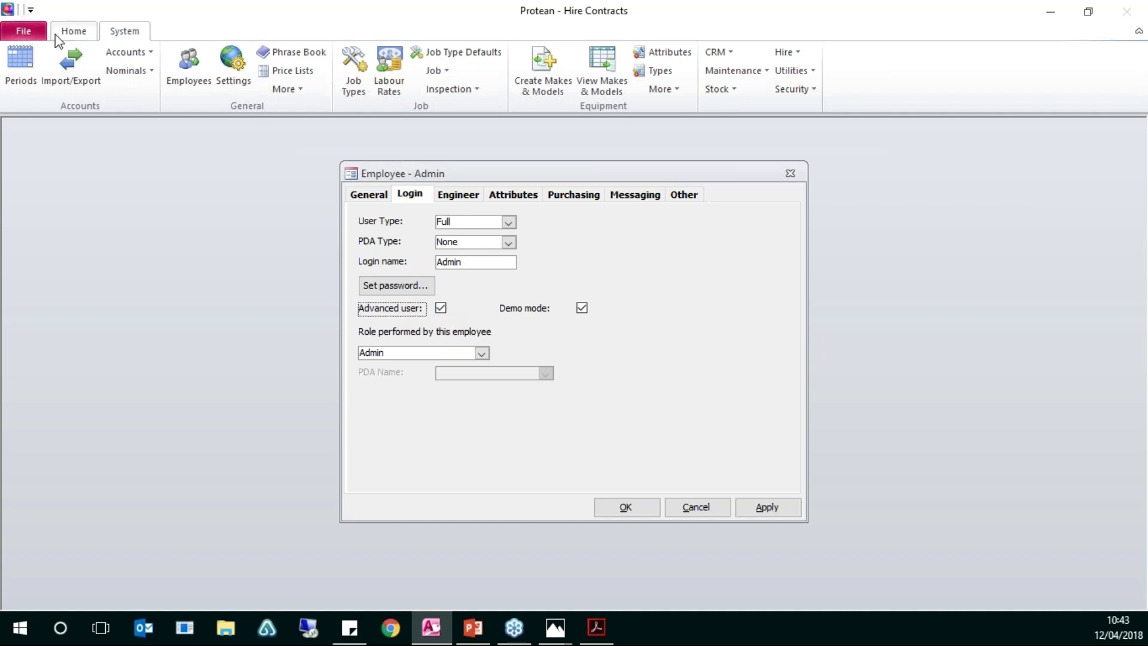
With the employee window still open, open job 17443 from the jobs enquiry and equipment 13 from the equipment enquiry
click(73, 31)
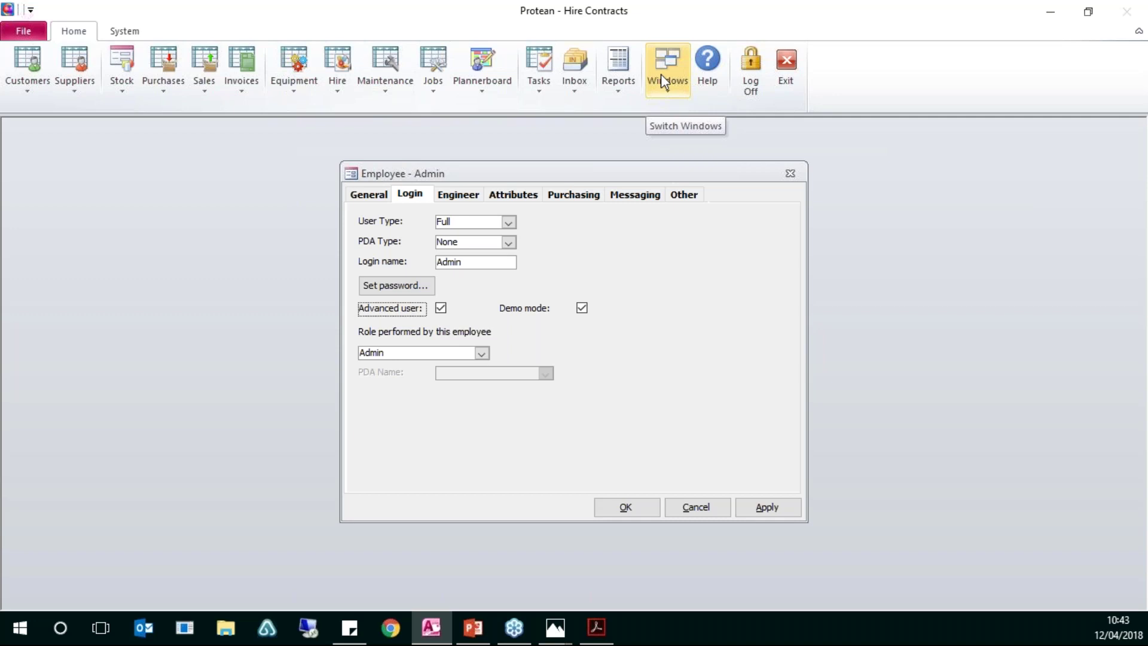
click(441, 58)
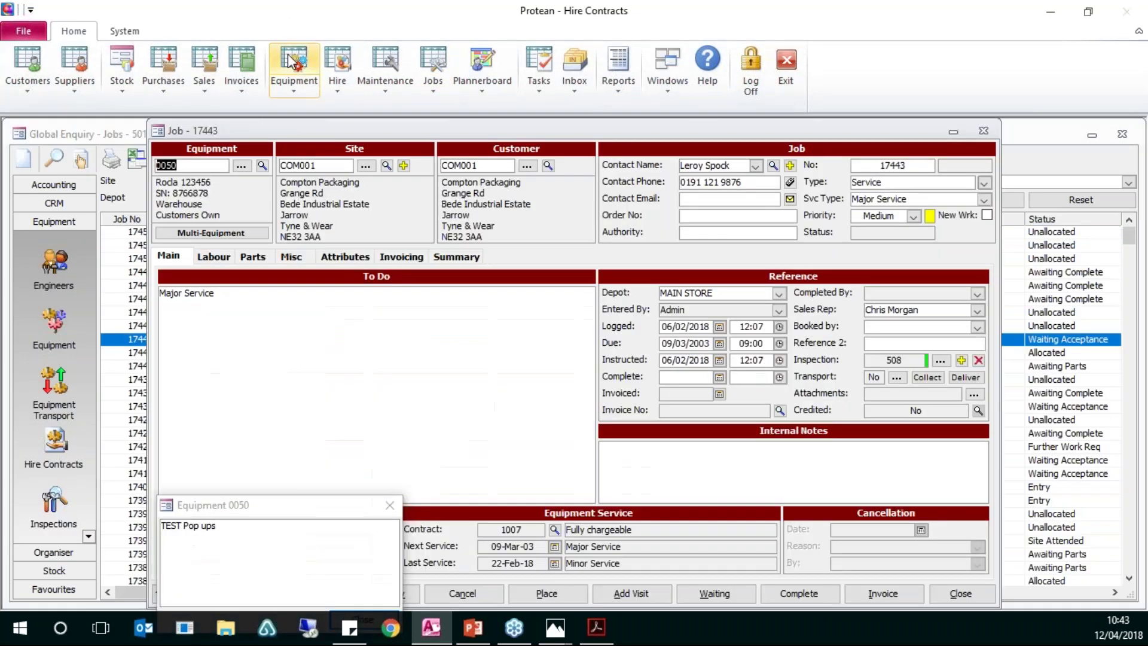
click(293, 60)
double_click(335, 339)
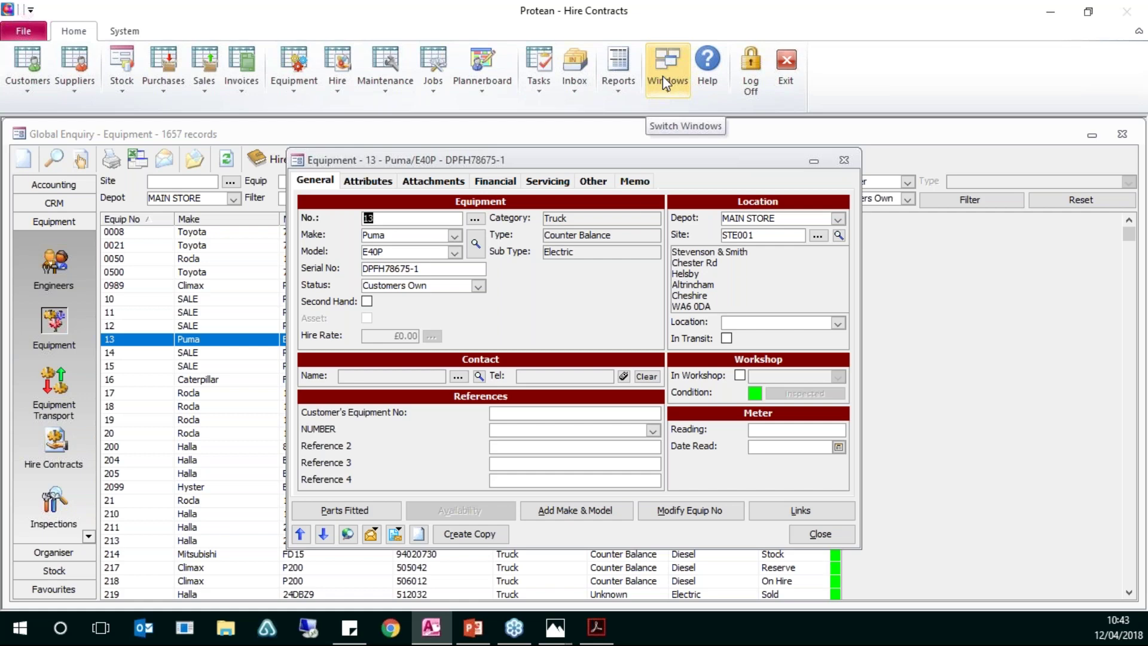
Switch to the open Employee - Admin window and close it without saving
click(662, 75)
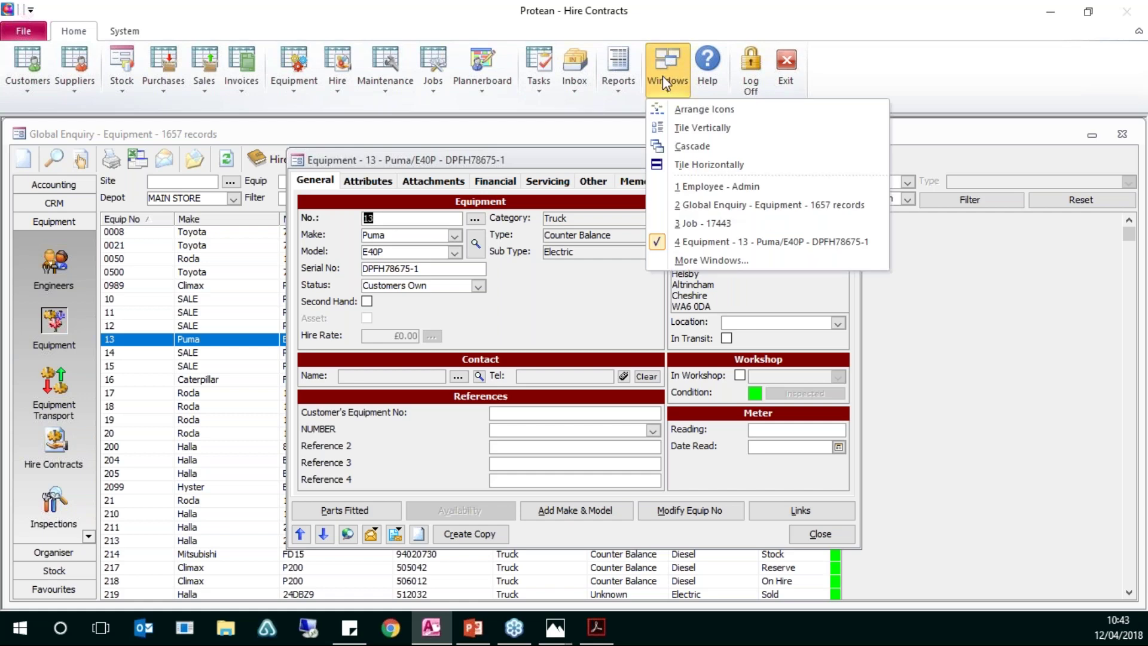
click(727, 190)
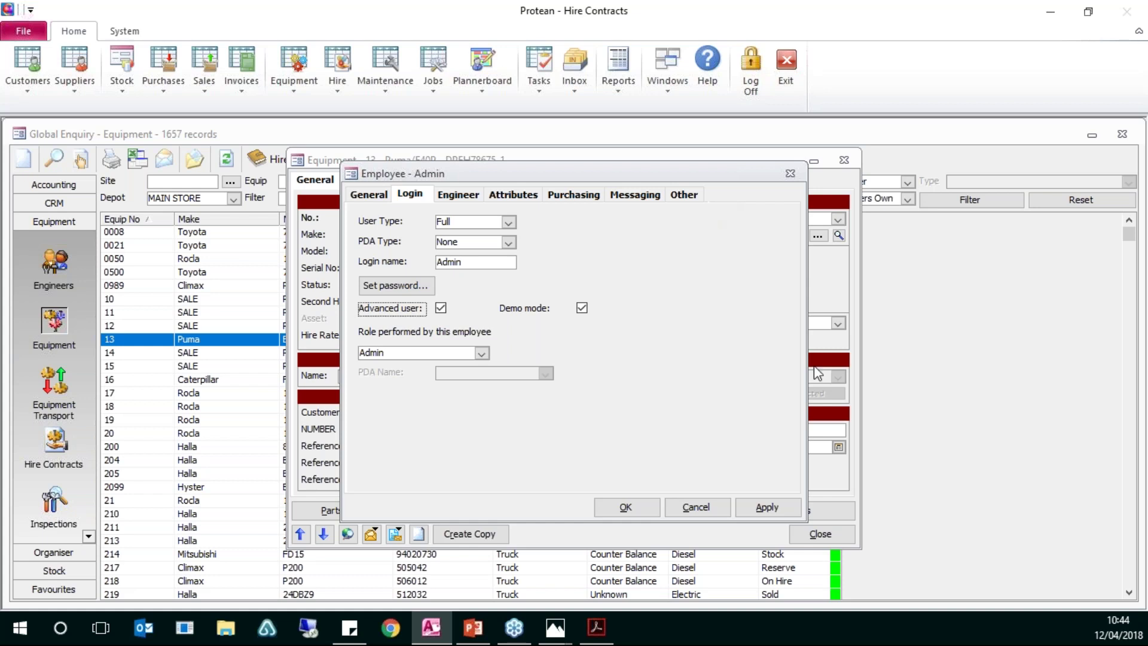
click(711, 508)
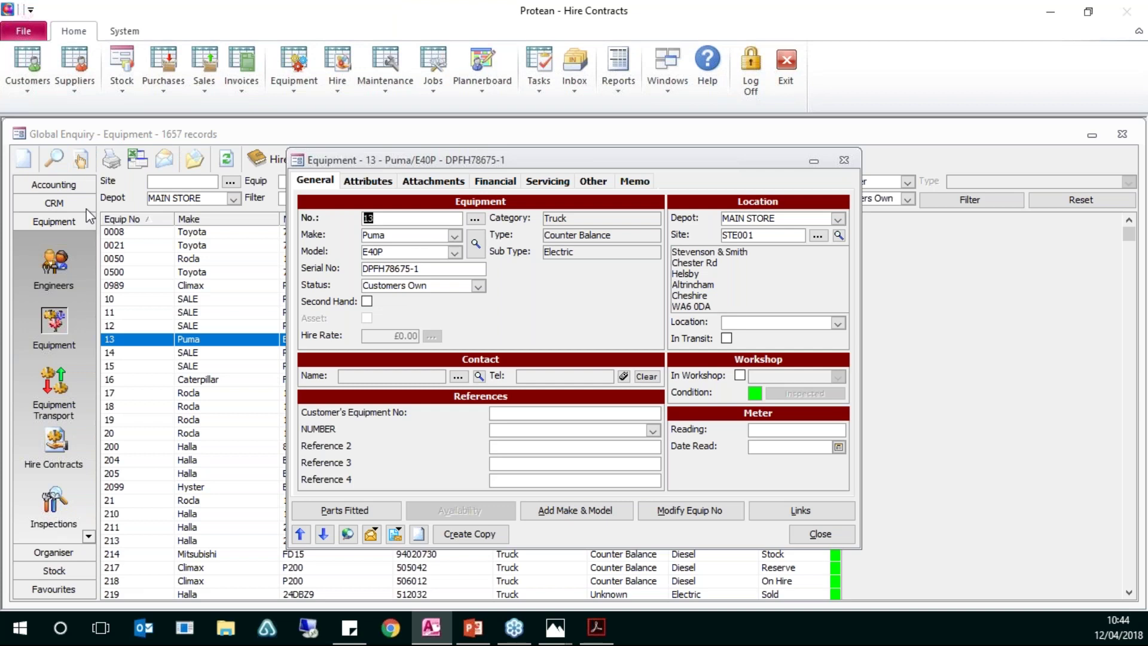
Step back through the equipment records from 13 to 0989, forward to 10, and close the open windows
click(301, 534)
click(302, 538)
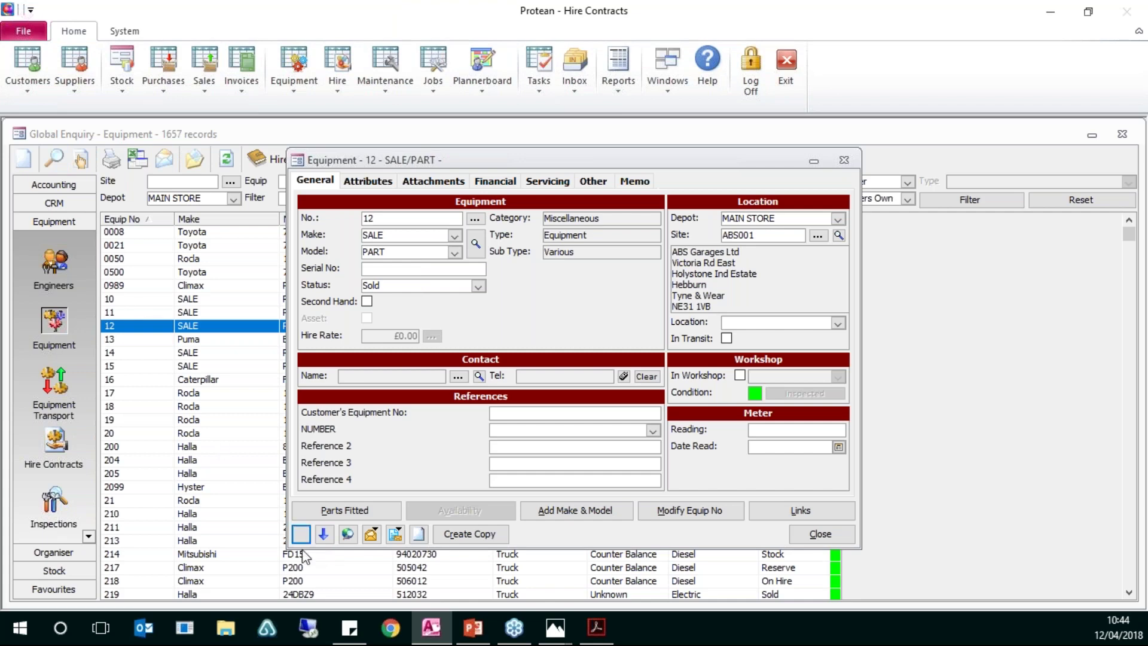
click(301, 537)
click(301, 536)
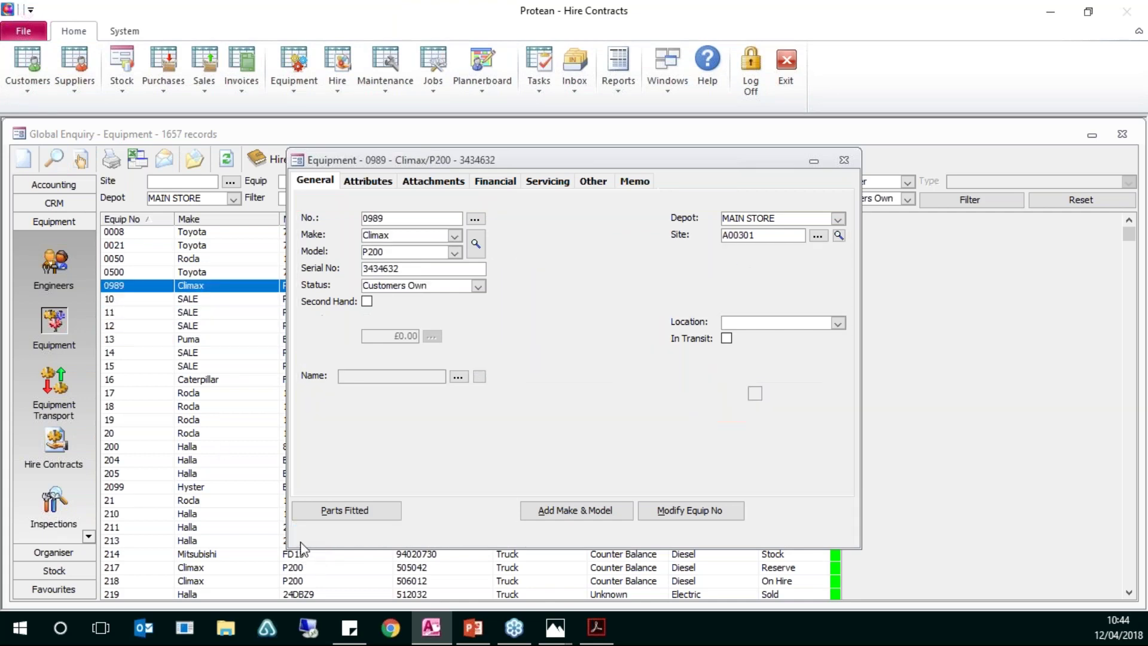
click(323, 534)
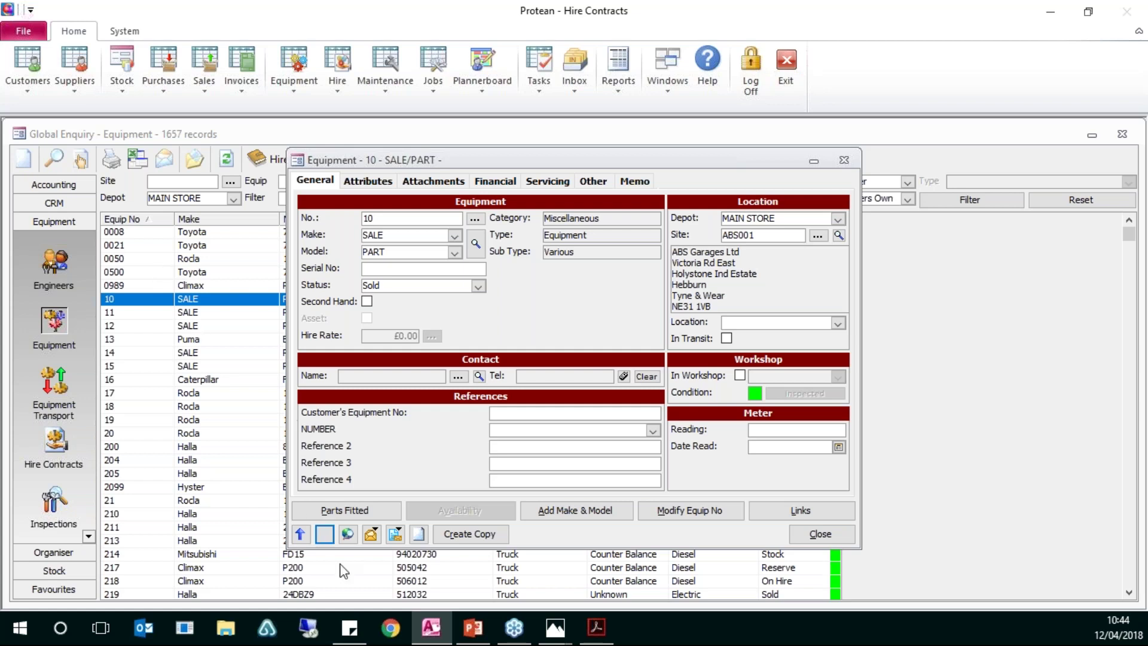
click(843, 541)
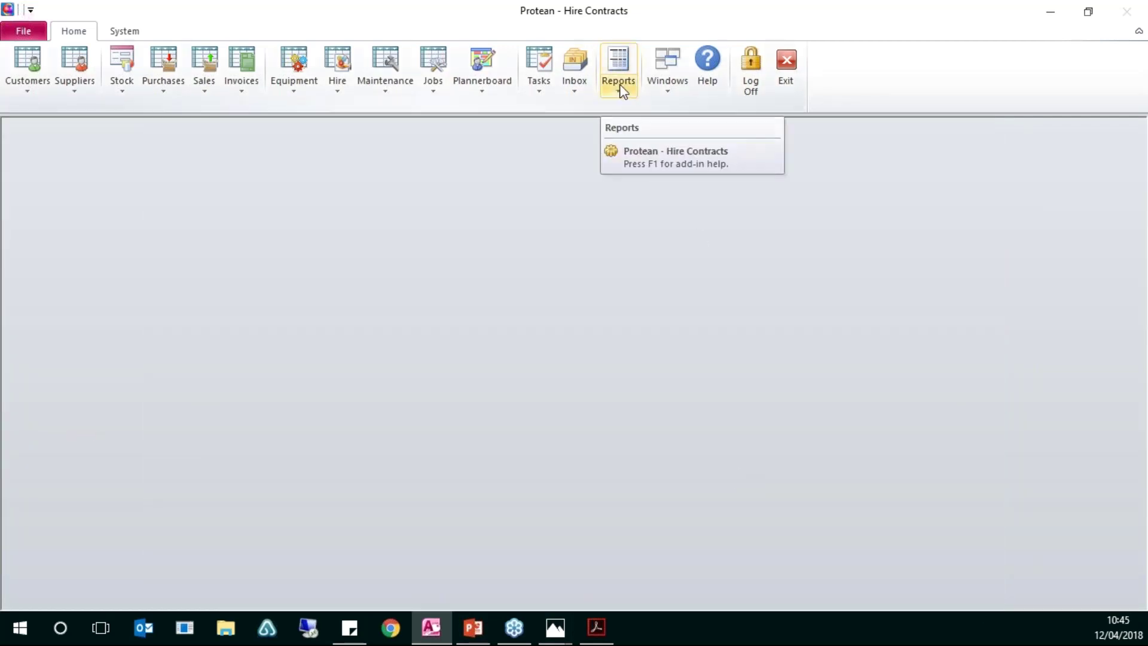
Open the Reports System and add the CRM report Customer Spend By Alpha to the favourites
click(612, 92)
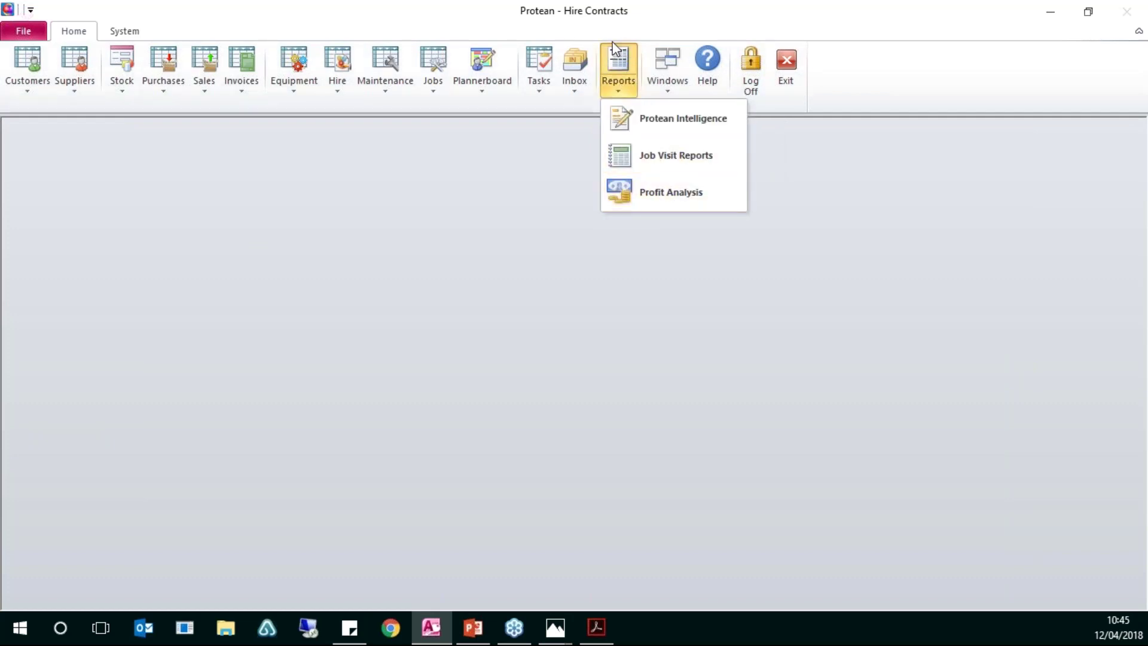
click(619, 66)
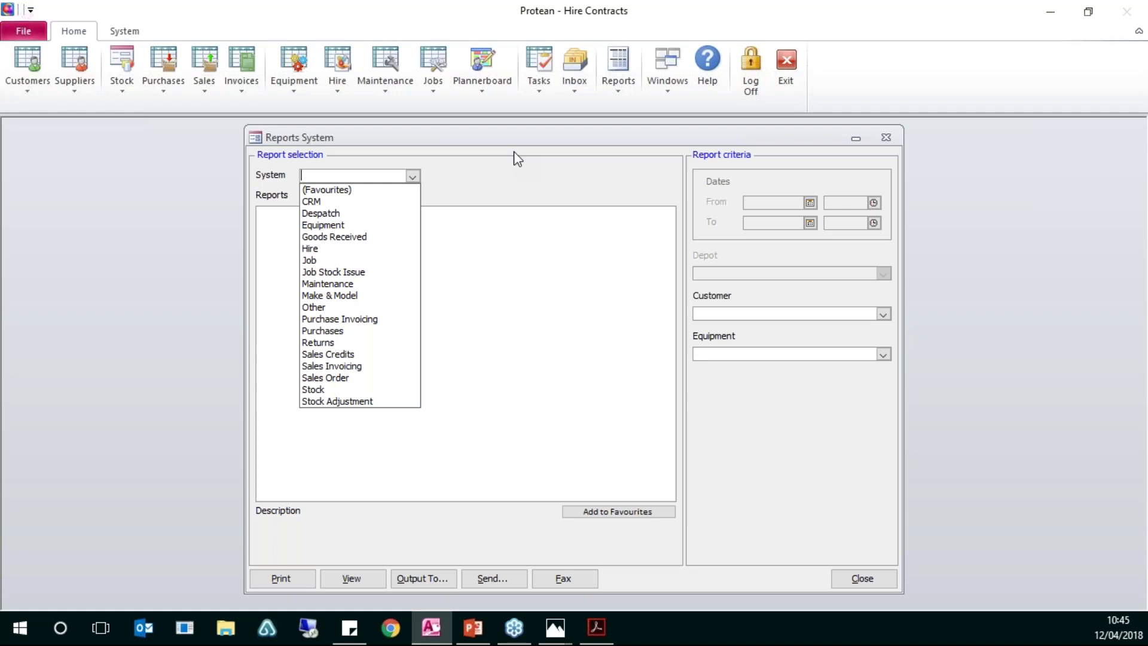
click(338, 202)
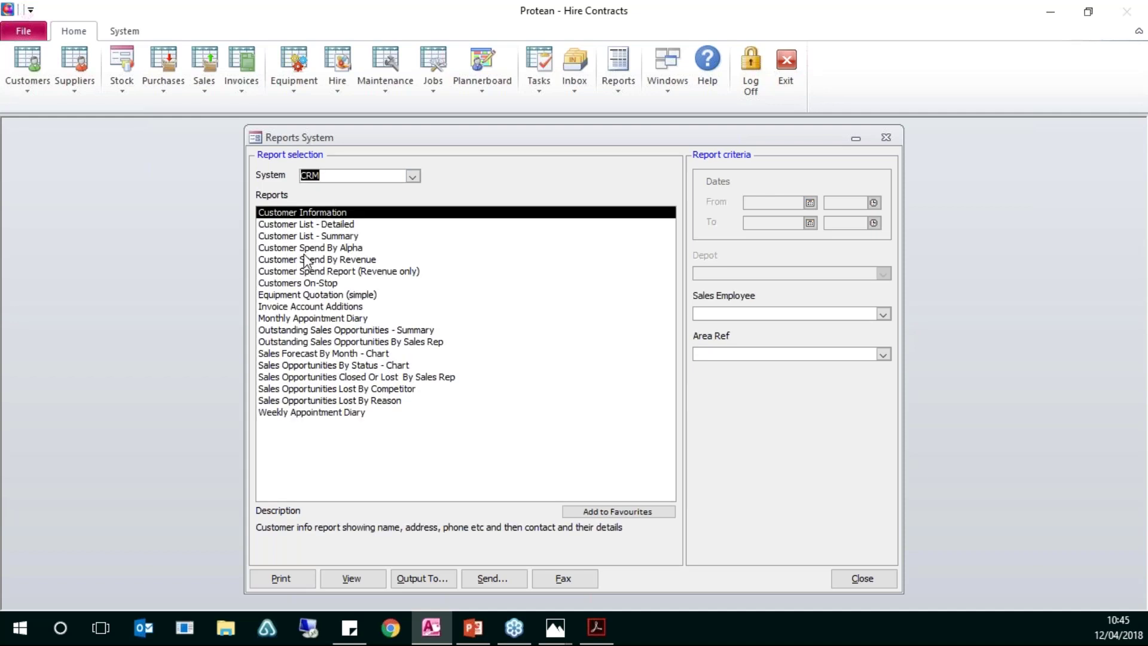
click(326, 250)
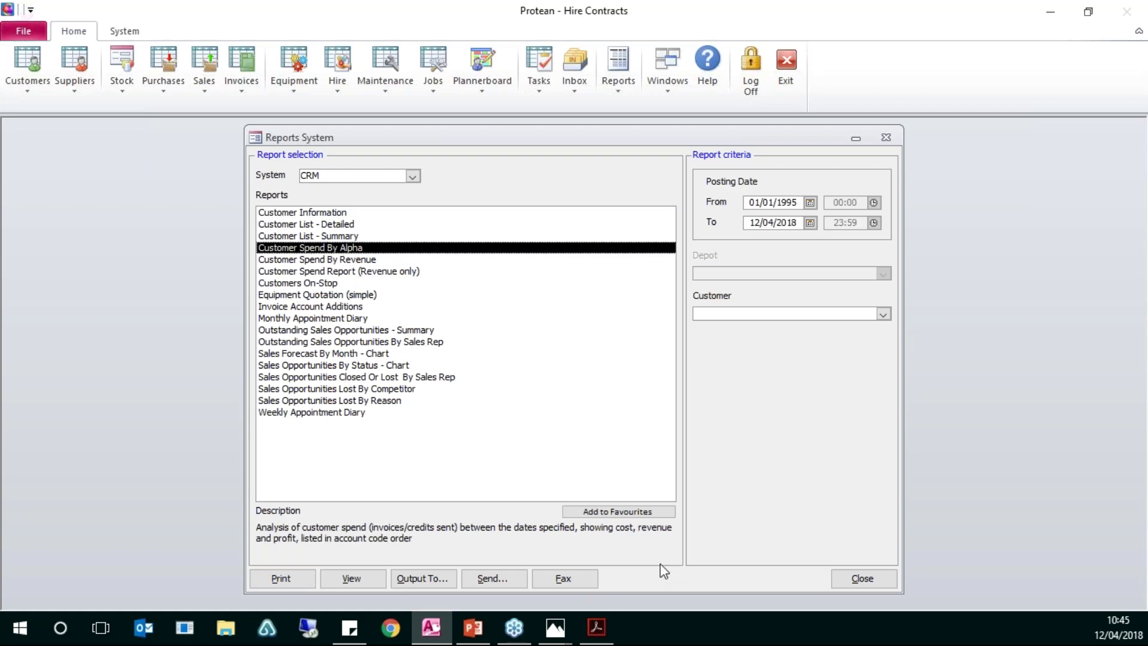
click(585, 512)
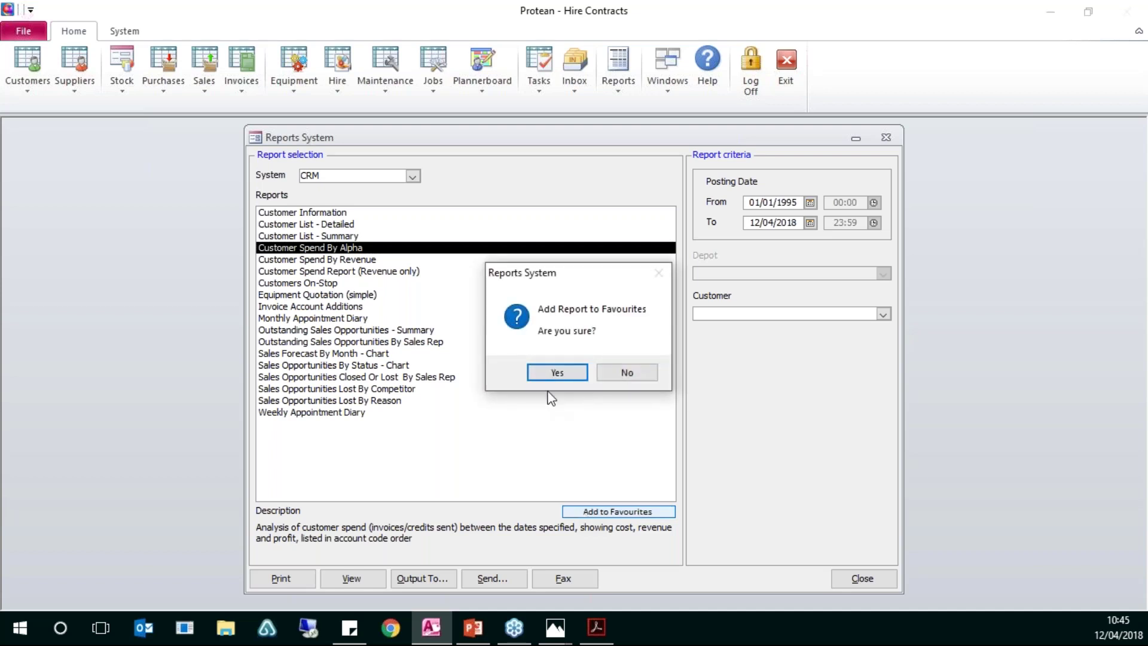
click(559, 374)
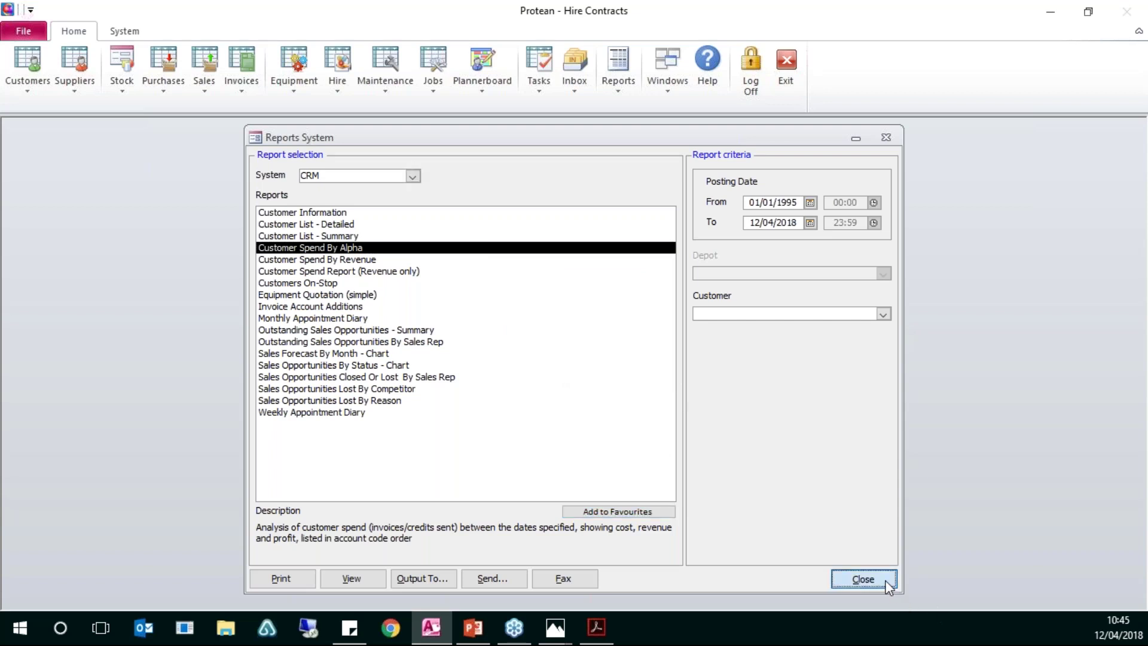
Close and reopen the Reports System, and display the favourite reports
click(846, 578)
click(605, 48)
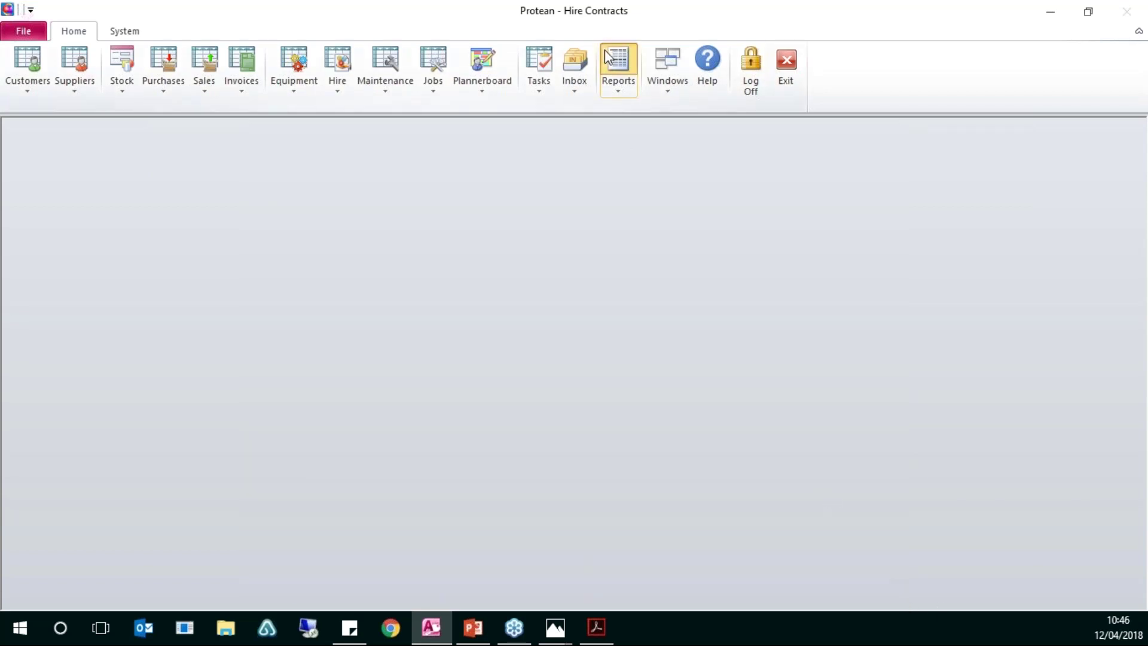
click(355, 176)
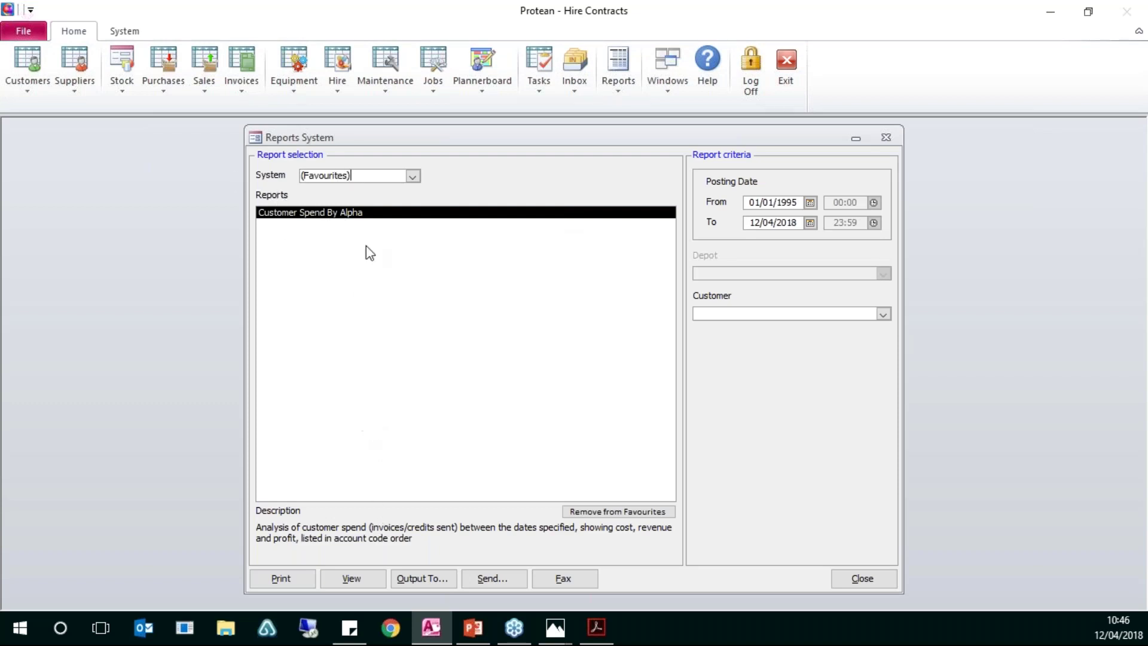
Add the Job reports Admin Allocation Response Analysis, Invoiced Jobs by Customer - Detailed and Engineer Analysis by Job Group - Summary to the favourites
click(413, 176)
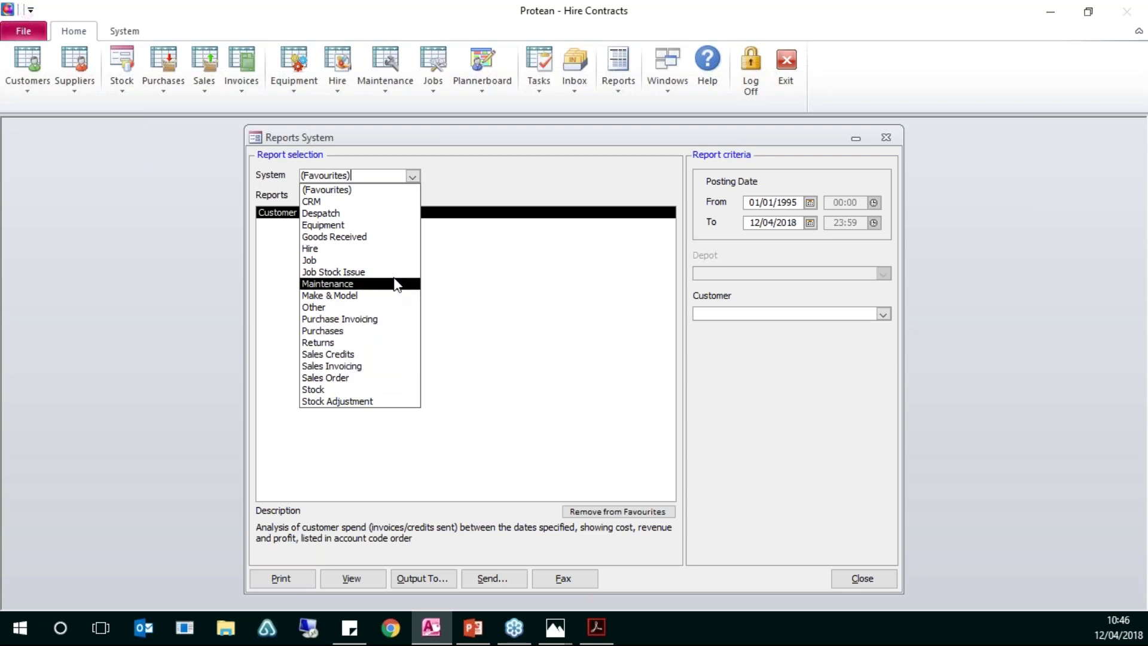
click(341, 259)
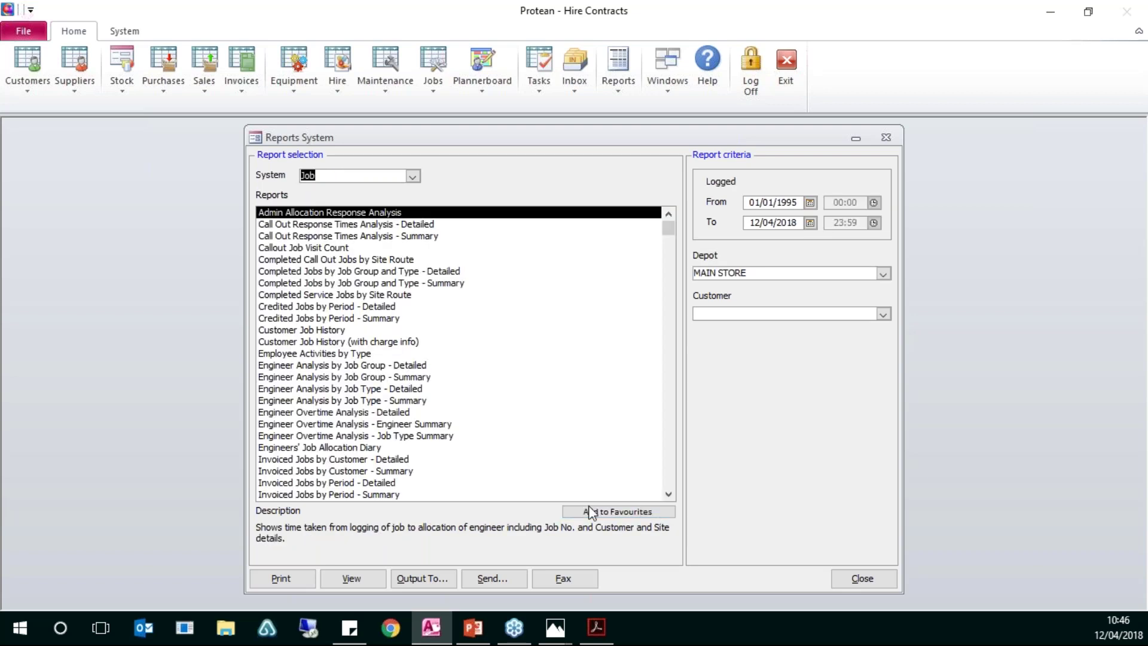
click(604, 511)
click(390, 458)
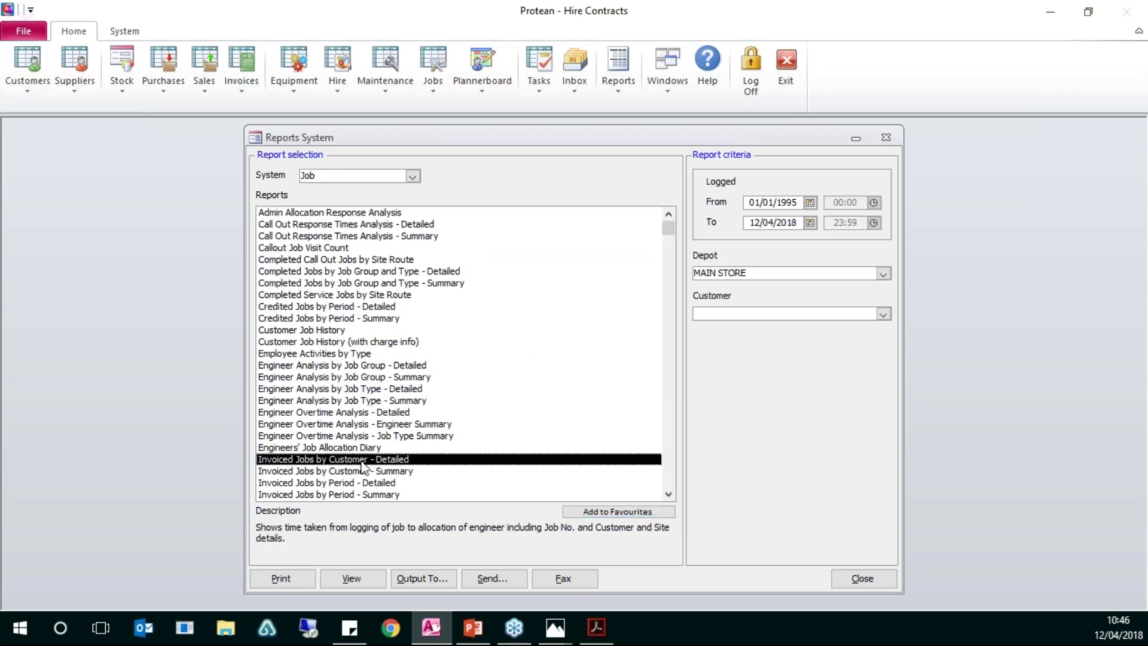
click(618, 511)
click(557, 370)
click(400, 379)
click(599, 512)
click(557, 370)
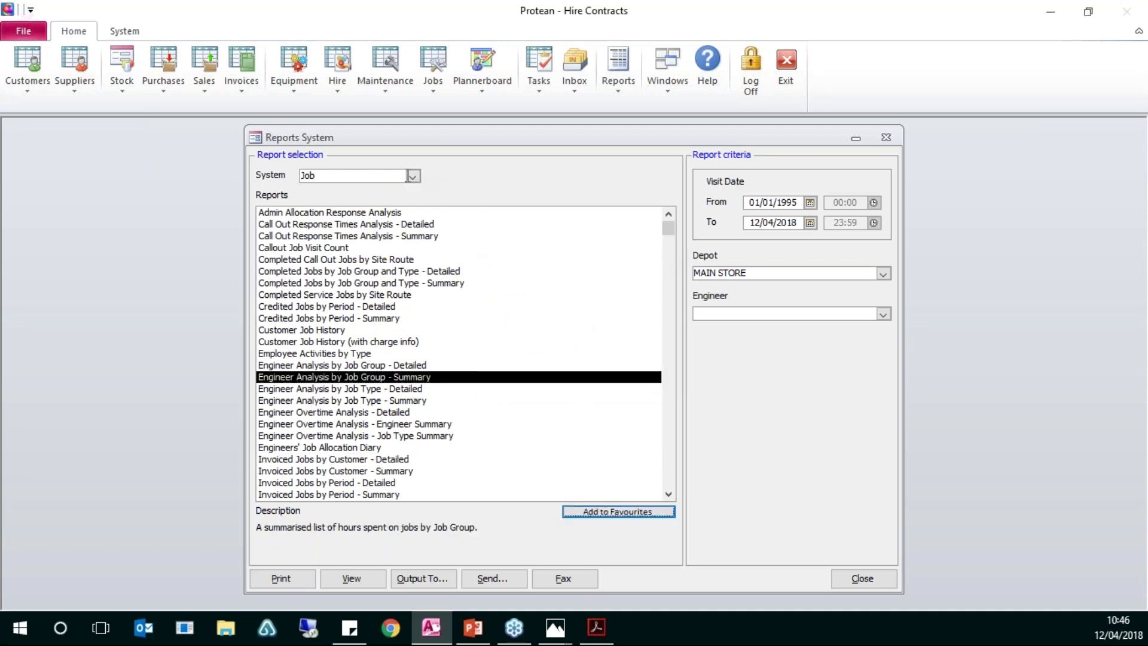
Close and reopen the Reports System to review the extended list of favourite reports
click(855, 578)
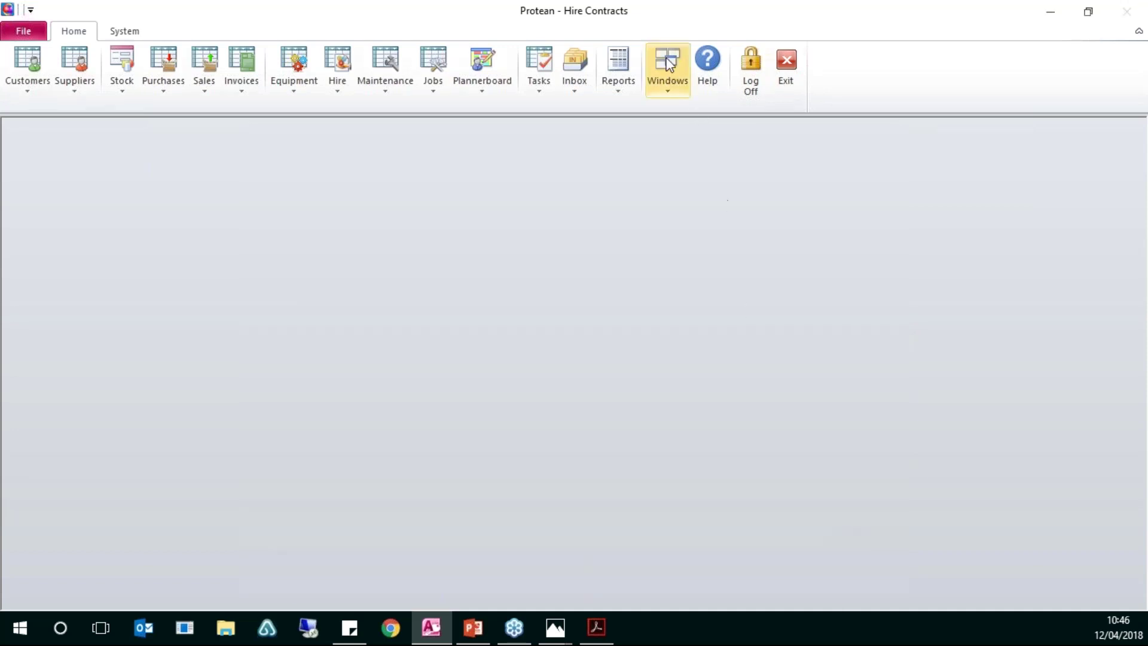
click(618, 64)
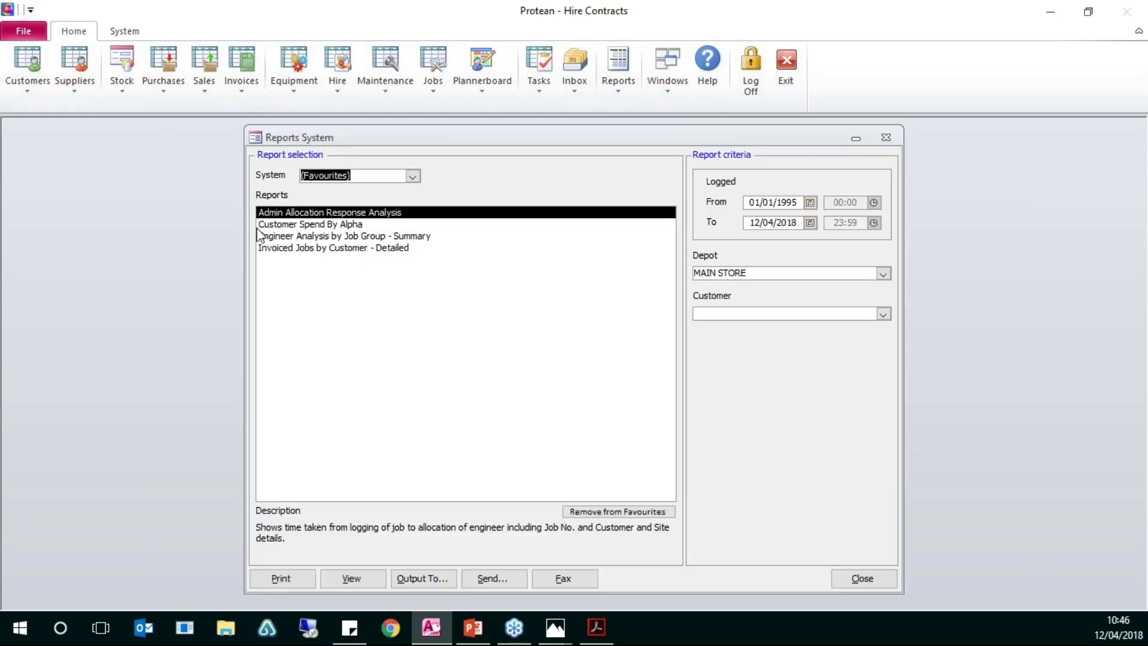
click(438, 364)
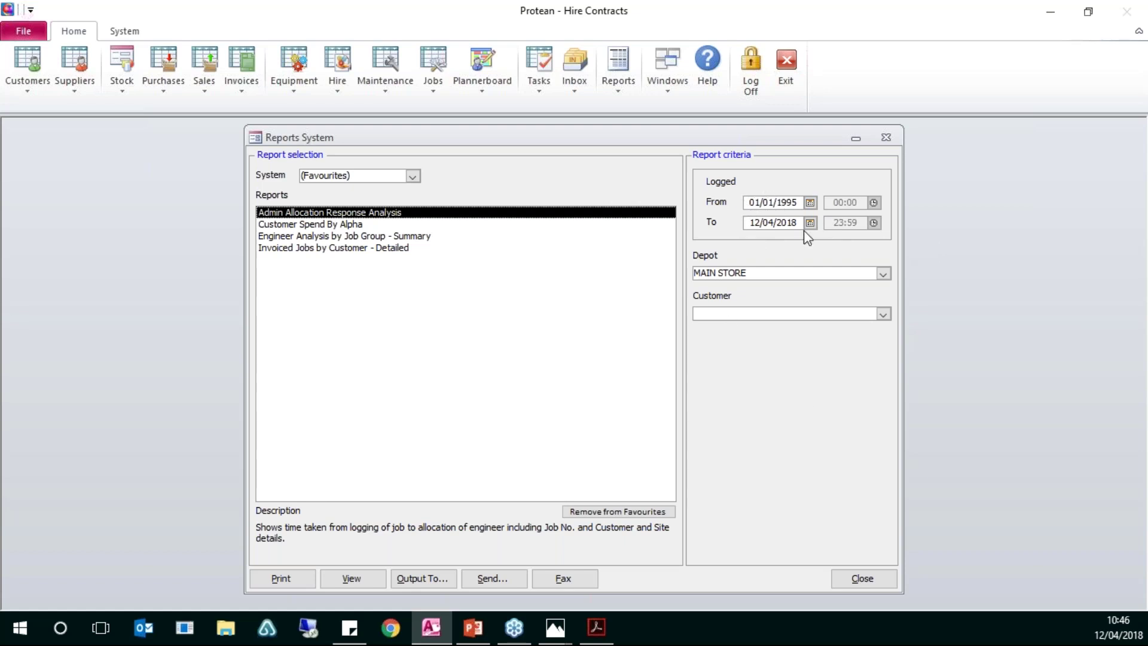
Set the Admin Allocation Response Analysis criteria to customer ABC Machine Tools Ltd and from date 01/01/2017, and close the Reports System
click(883, 314)
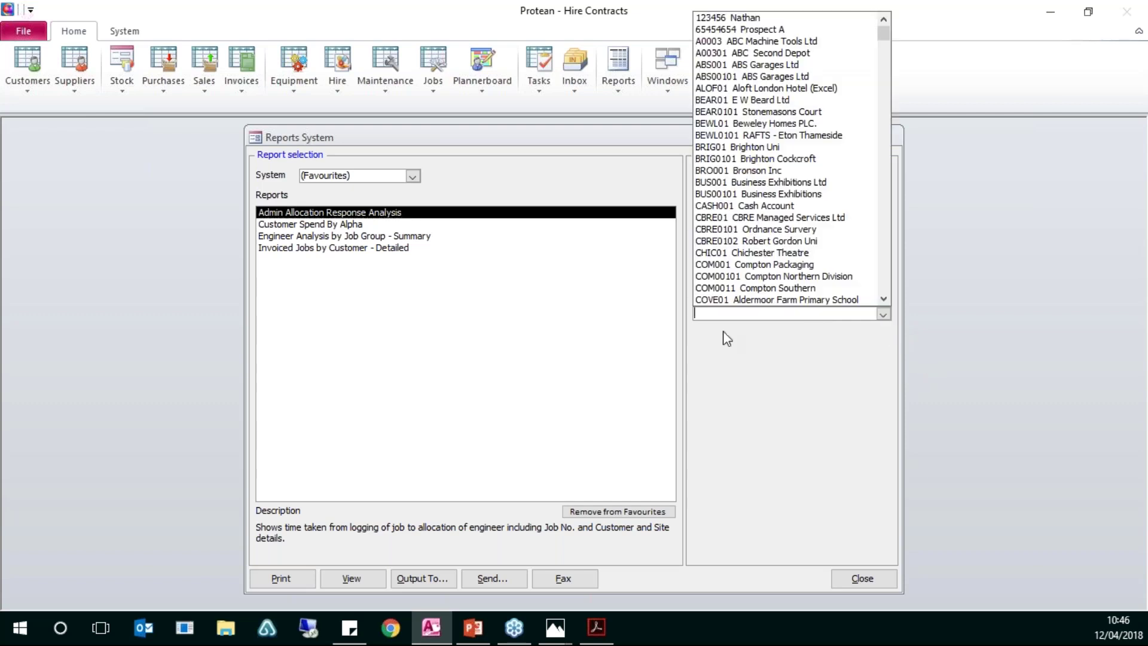
click(779, 42)
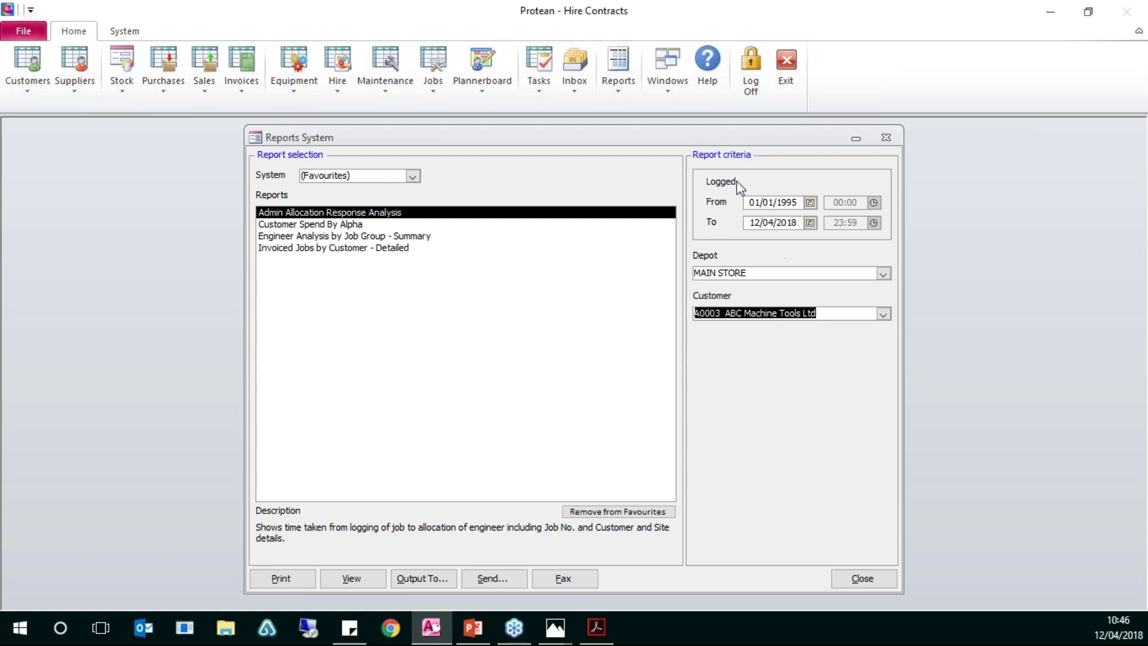
key(Tab)
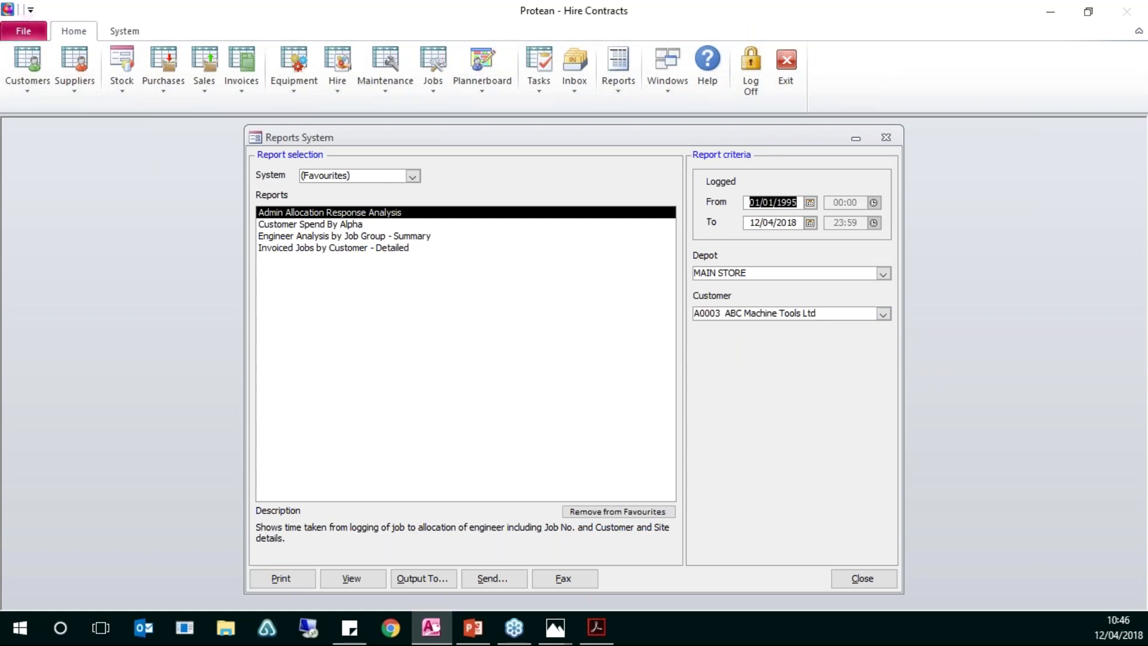
text(01/01/2017)
click(782, 273)
click(876, 579)
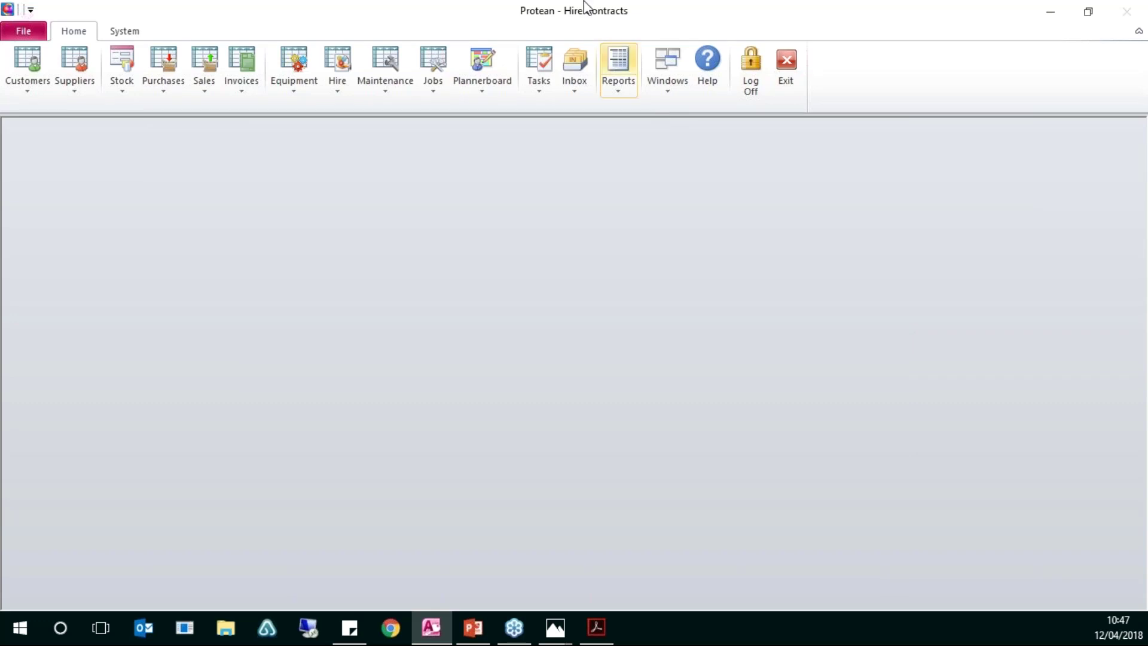
Look at the available messaging options and display the message inbox
click(581, 87)
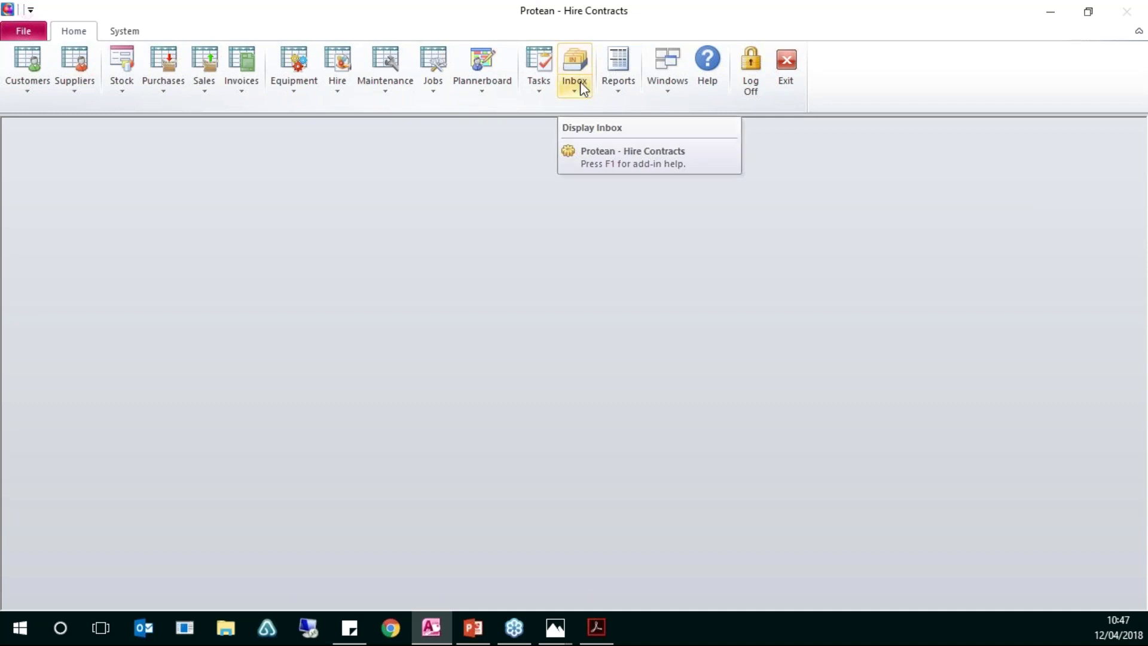
click(581, 91)
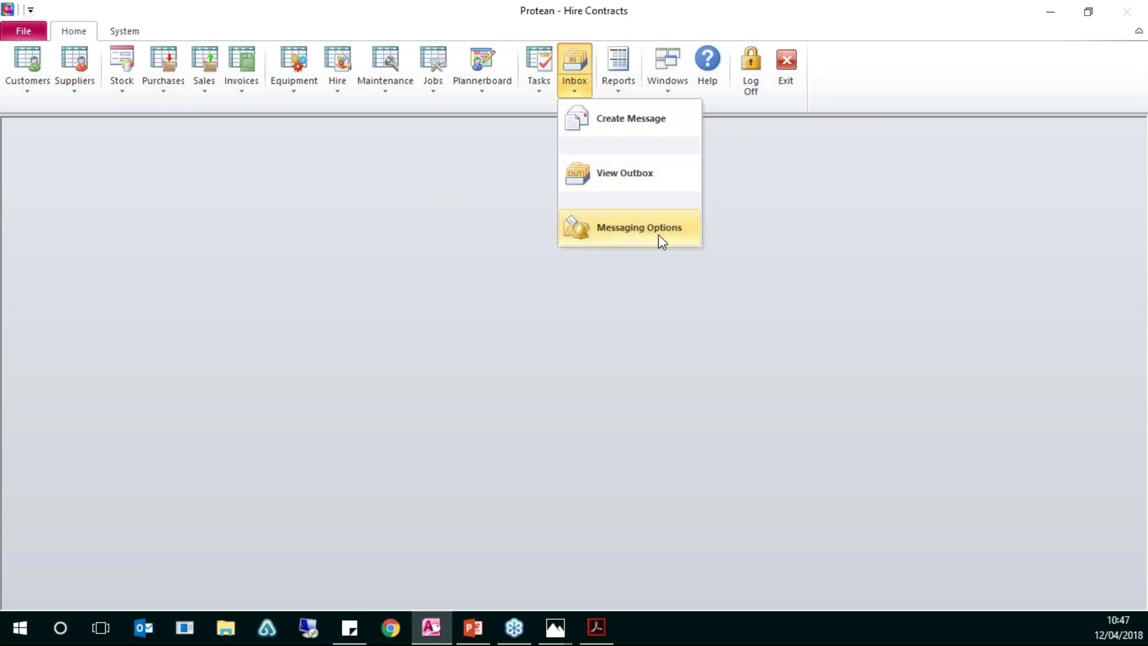
click(579, 70)
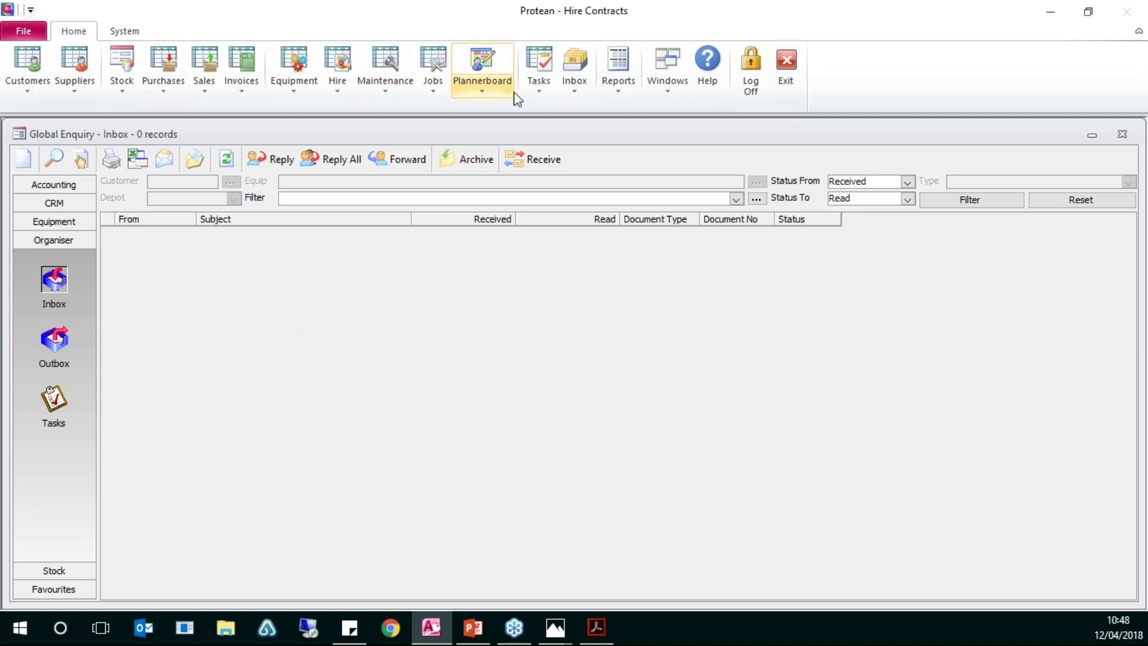
Create a new message and look through the available recipients that can be chosen for it
click(576, 92)
click(633, 117)
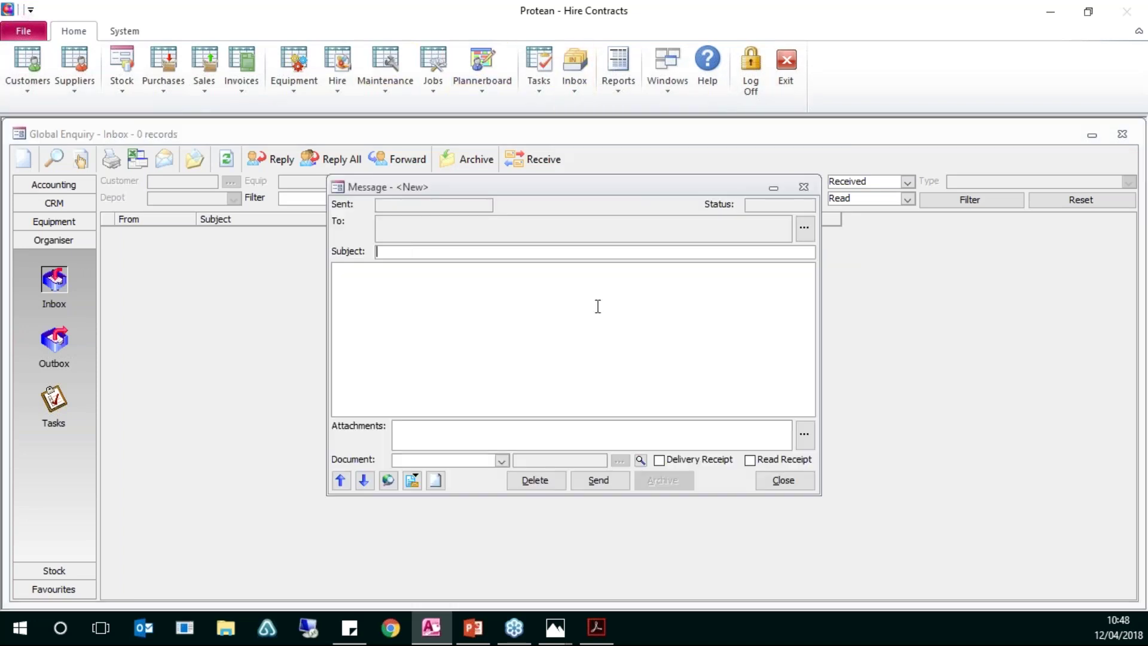
click(543, 351)
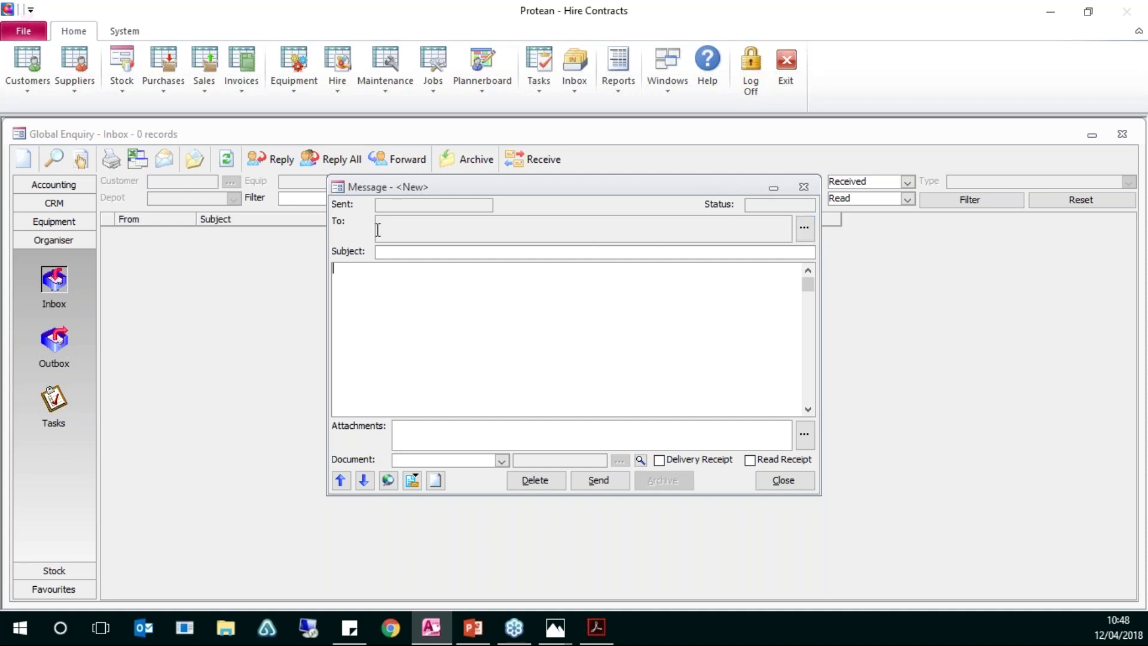
click(804, 228)
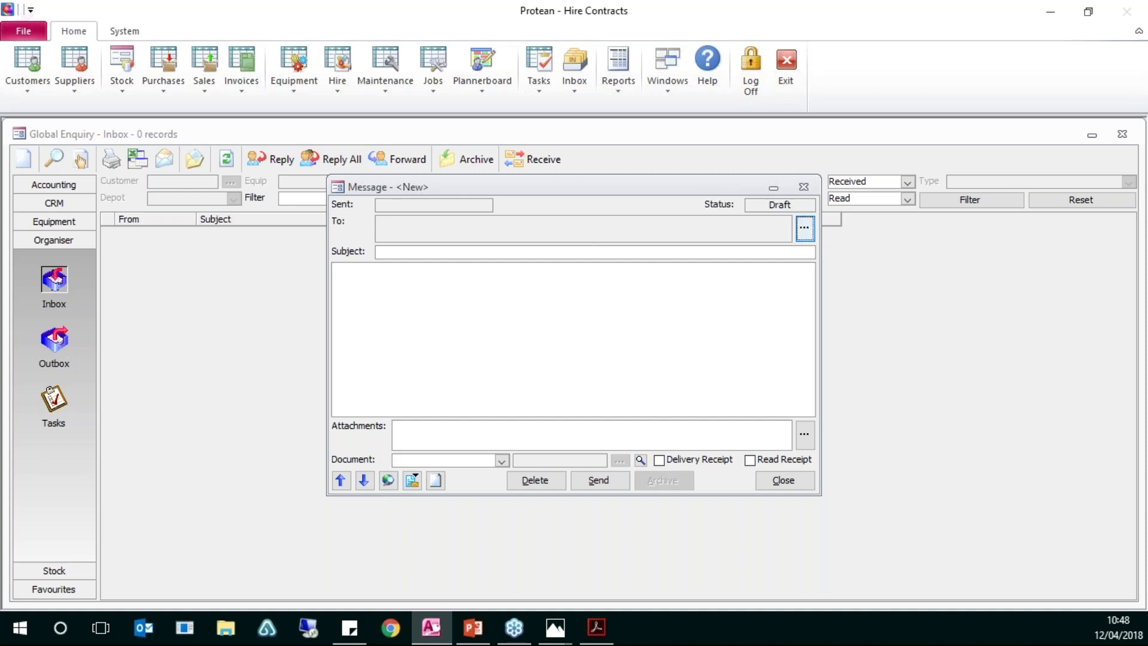
drag(400, 96, 406, 210)
click(397, 240)
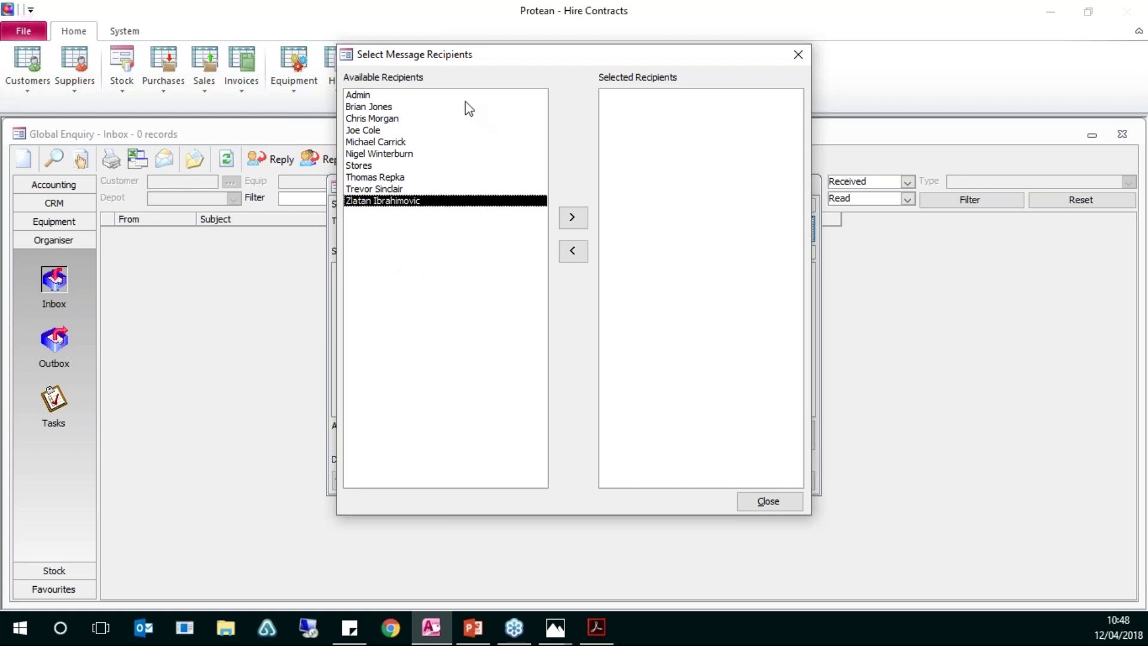
click(363, 108)
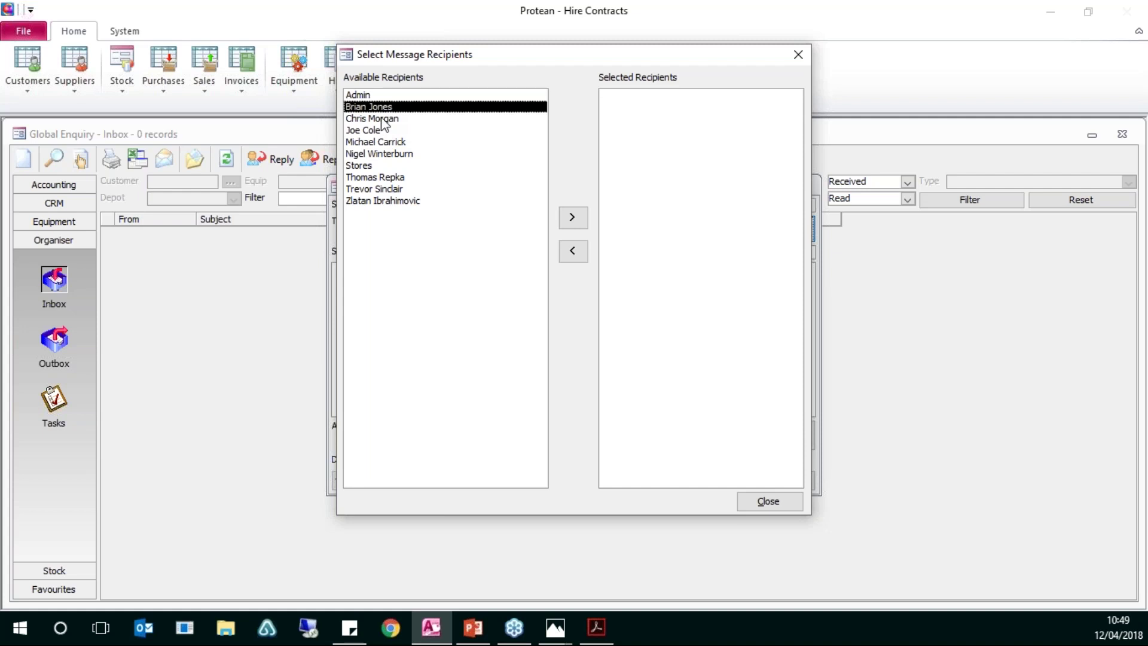
Leave the recipient selection, discard the unsent message and close the inbox
click(753, 505)
click(775, 479)
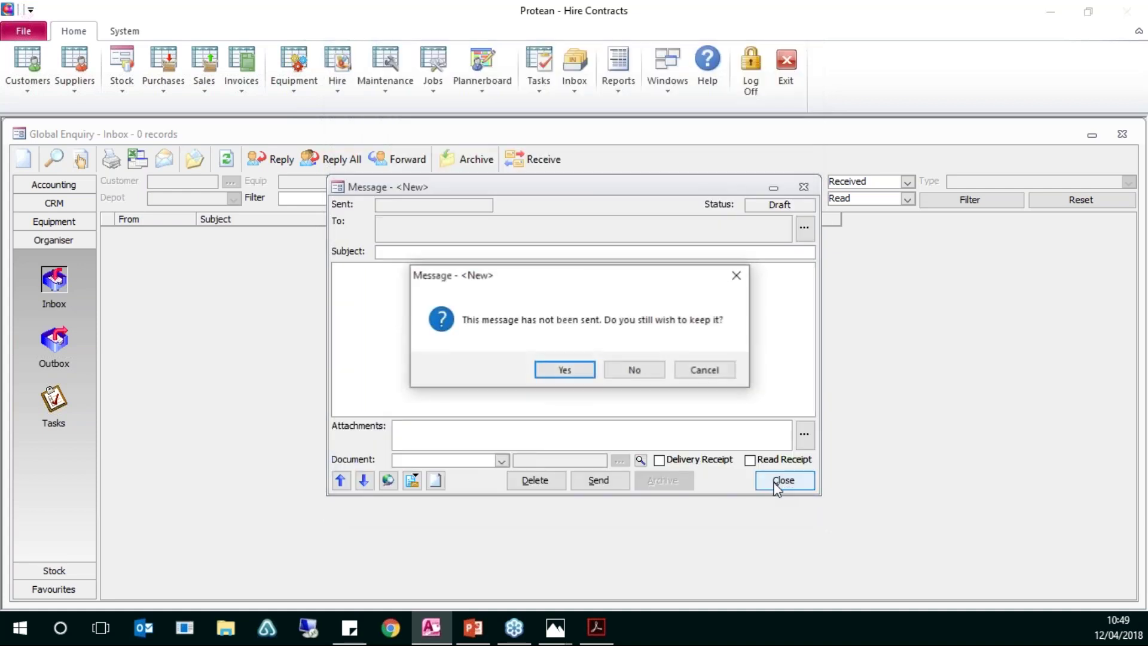
click(650, 372)
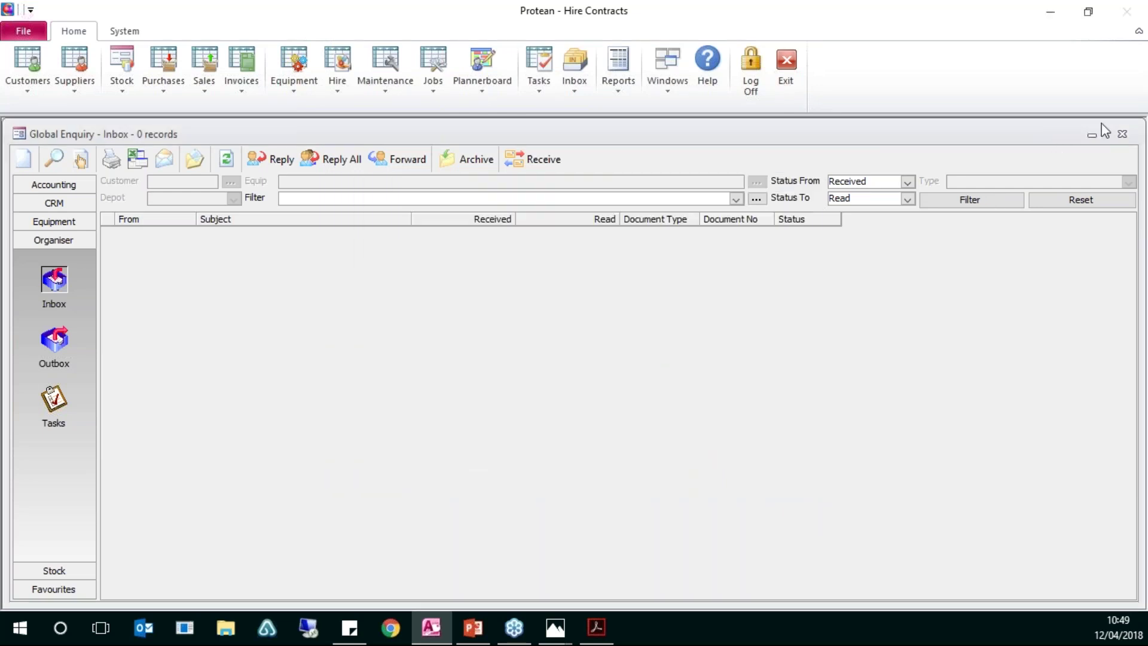
click(1122, 134)
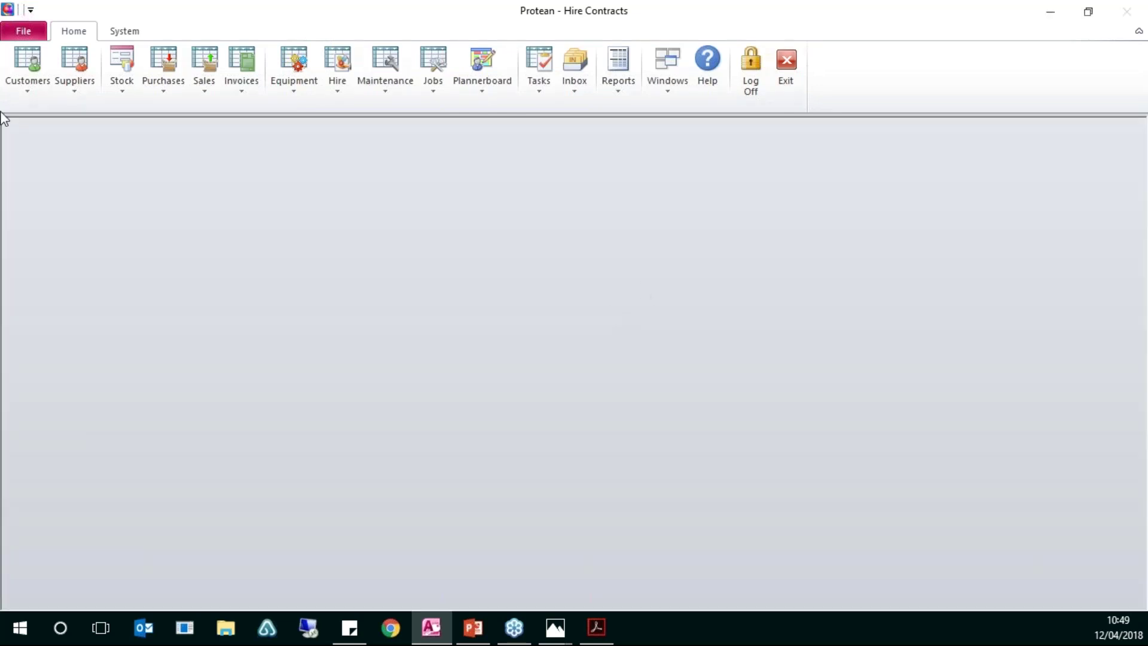
Open the Recipient Groups setup and add a new group named Engineers
click(130, 37)
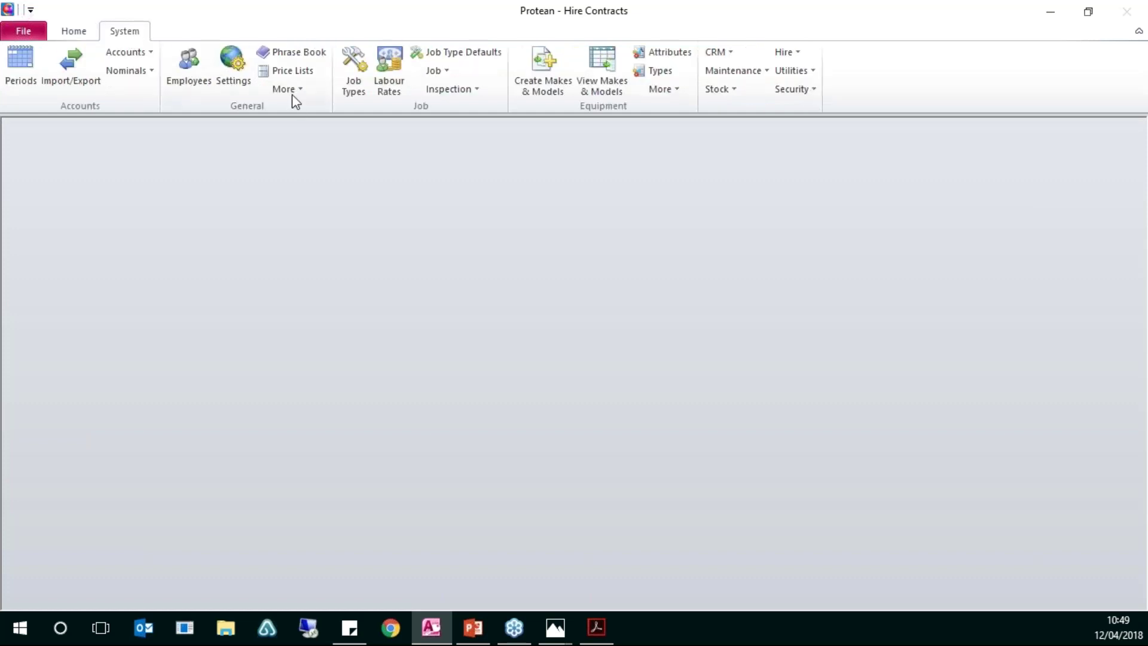
click(296, 88)
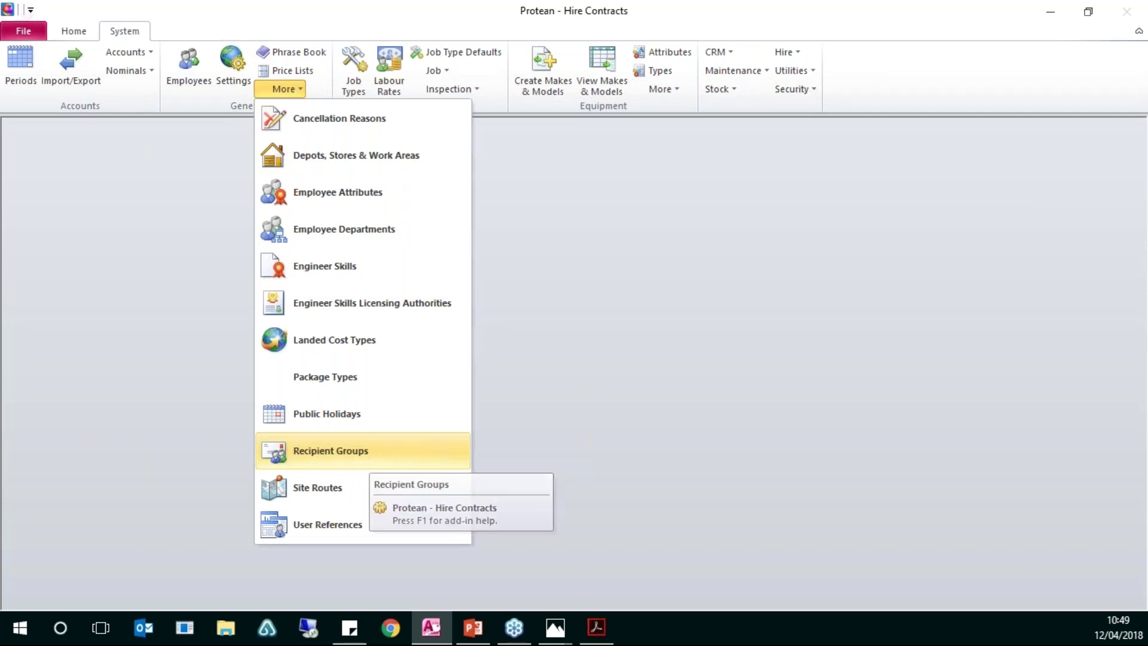
click(371, 456)
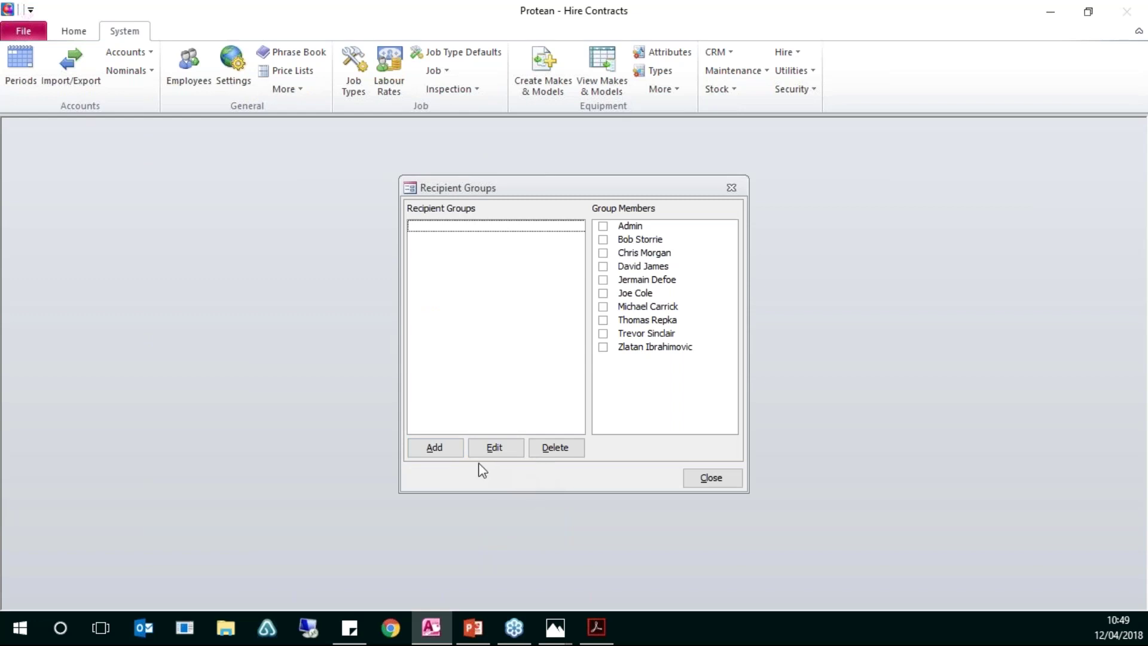
click(456, 447)
text(Engineers)
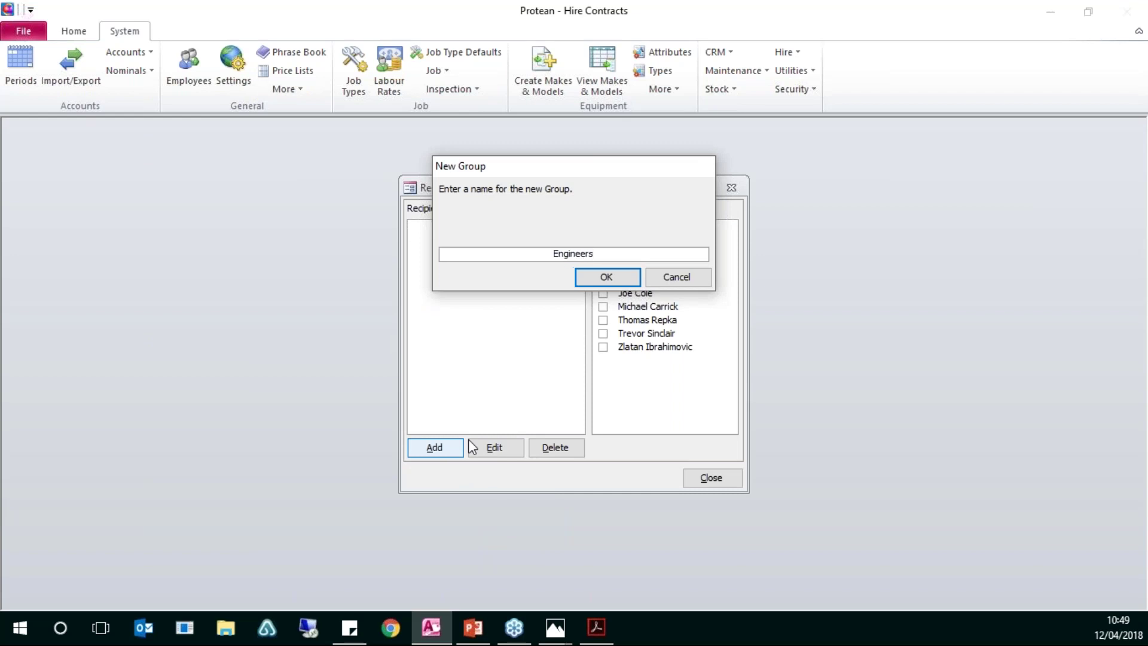
key(Return)
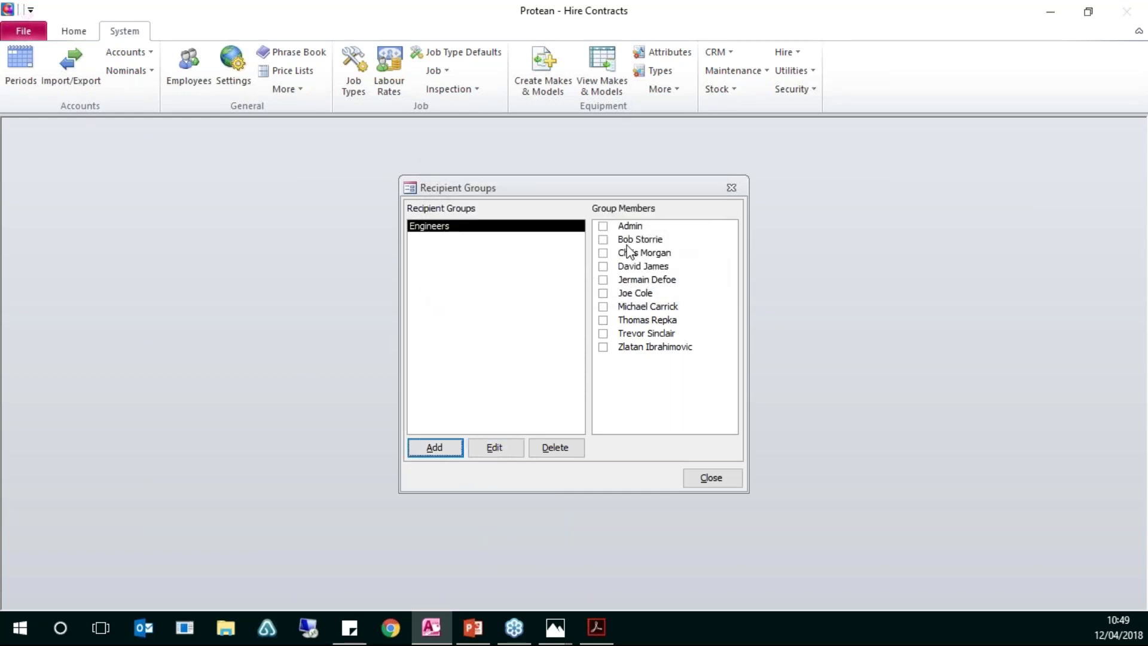
Include the second, third and last three listed employees as members of the Engineers group
click(603, 239)
click(603, 252)
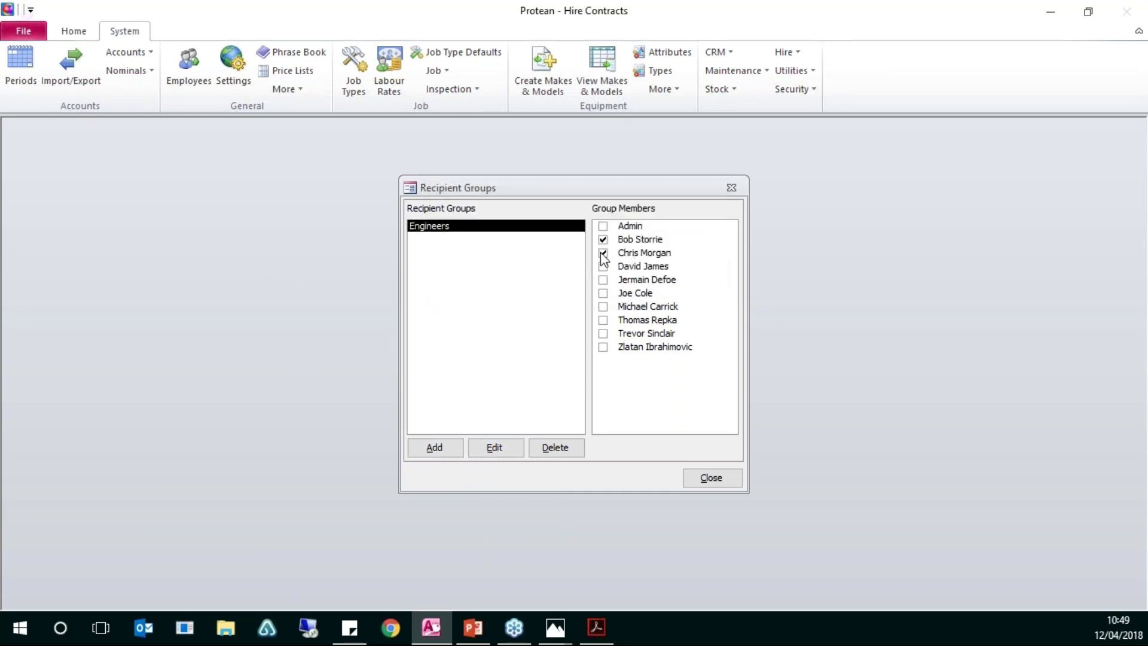
click(602, 347)
click(603, 333)
click(602, 320)
Add a recipient group named Service Team with the fourth, fifth and sixth listed employees as members
click(459, 442)
text(Service Team)
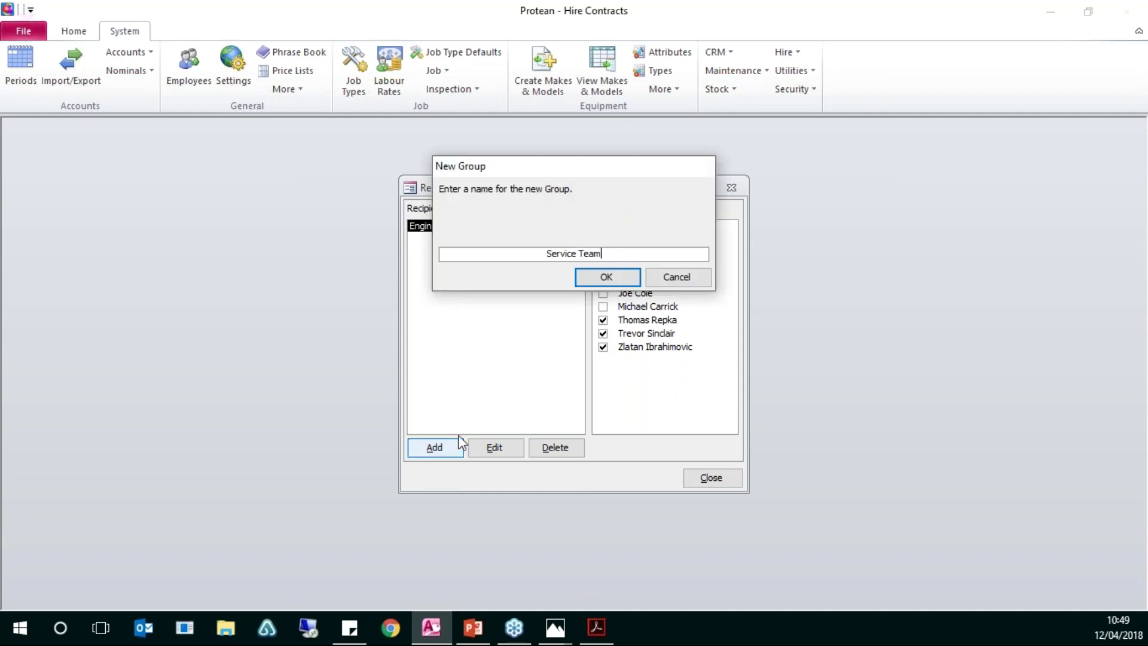
key(Return)
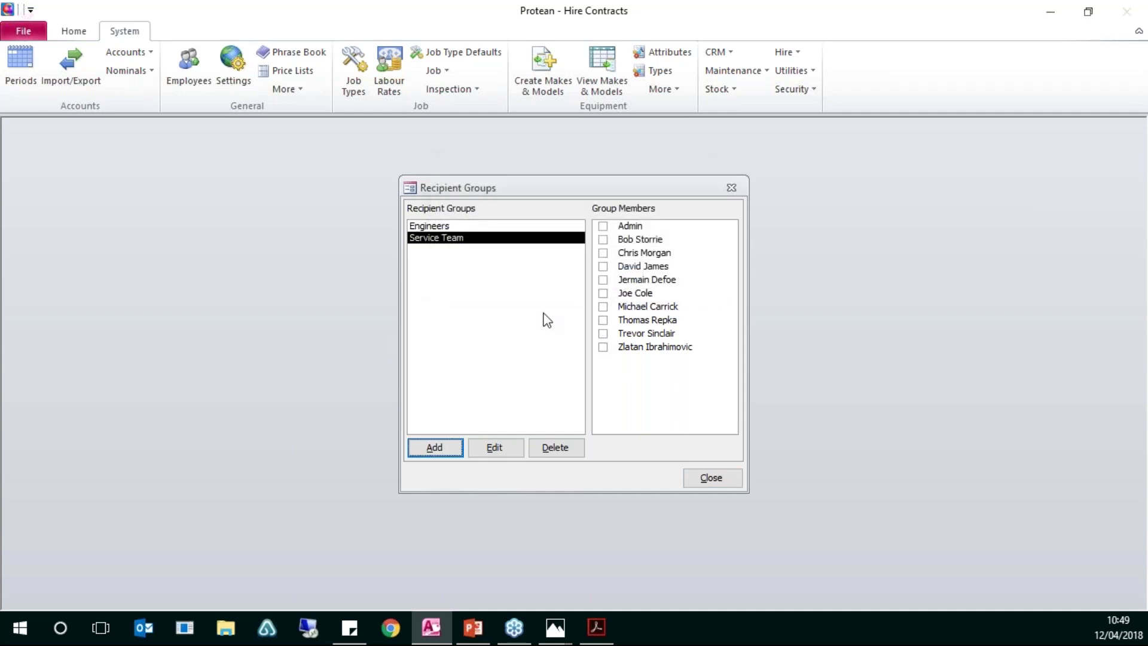
click(604, 293)
click(604, 280)
click(603, 266)
Compare the members of the Engineers and Service Team groups, and close the Recipient Groups setup
click(430, 230)
click(432, 239)
click(432, 230)
click(435, 239)
click(431, 230)
click(709, 477)
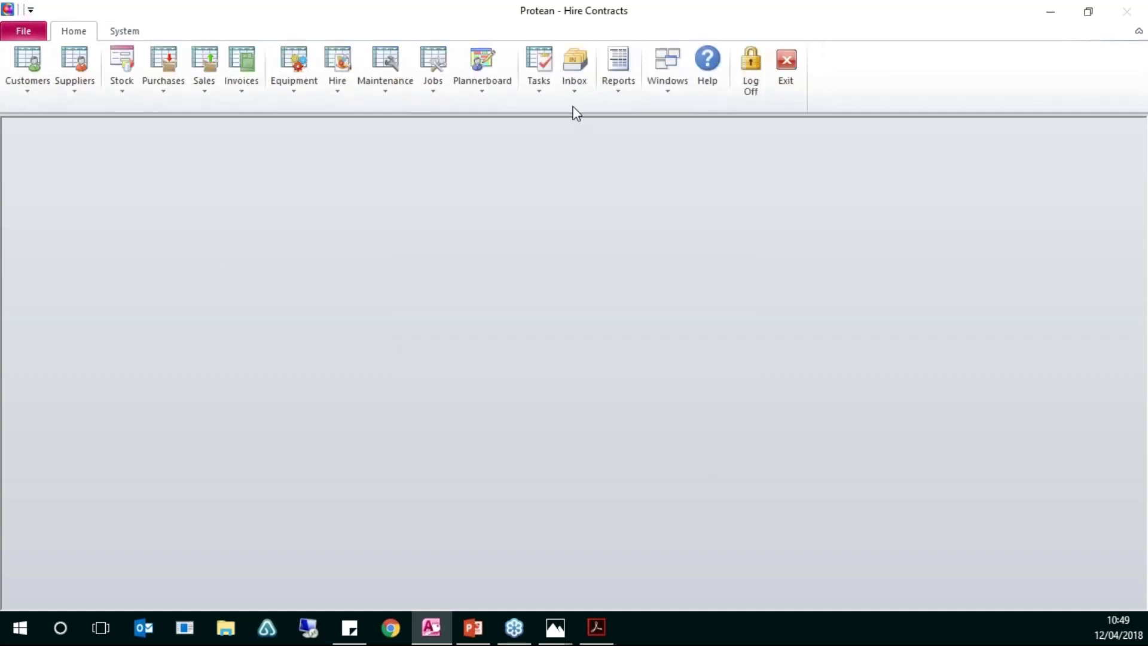
Create a new internal message and set the Engineers recipient group as its recipient
click(584, 102)
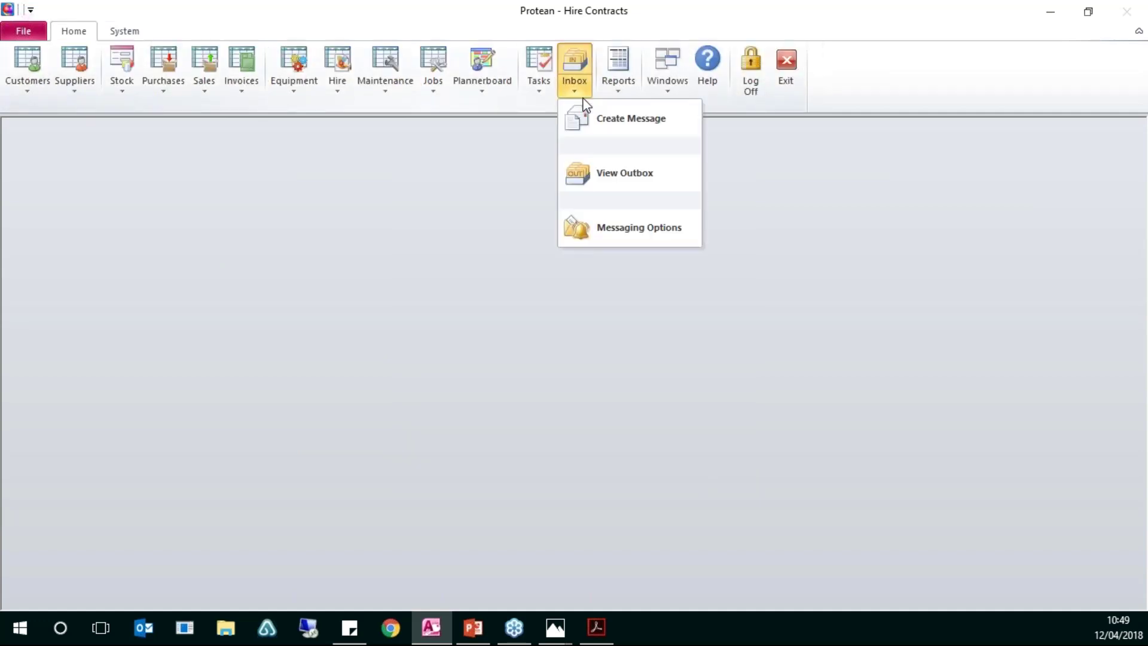
click(615, 140)
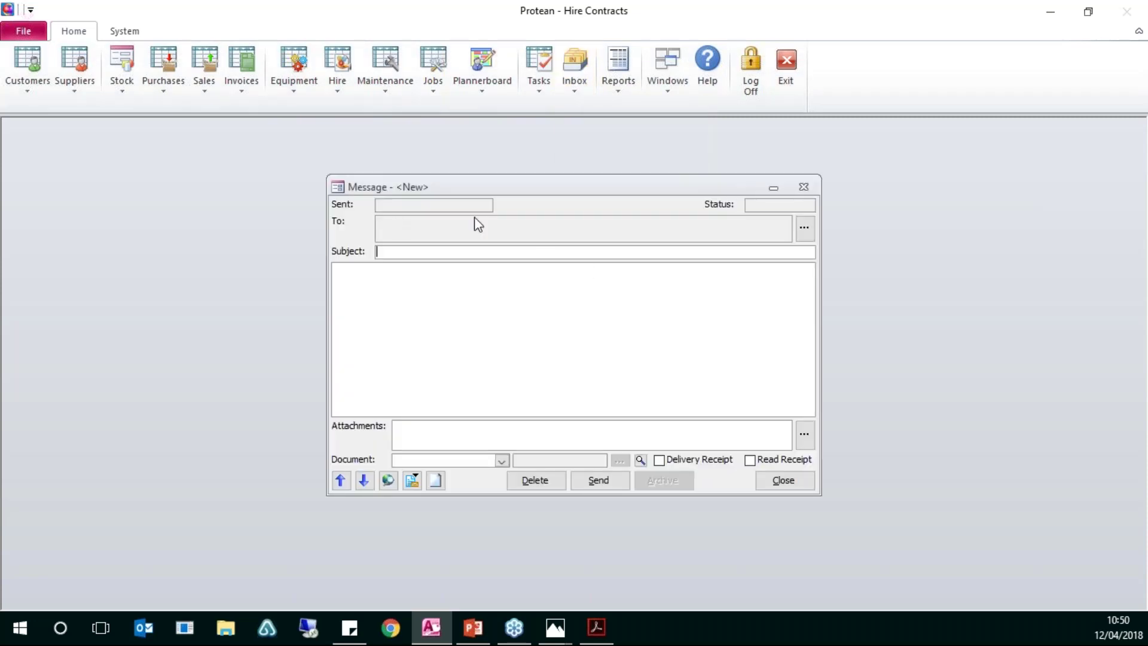
click(805, 230)
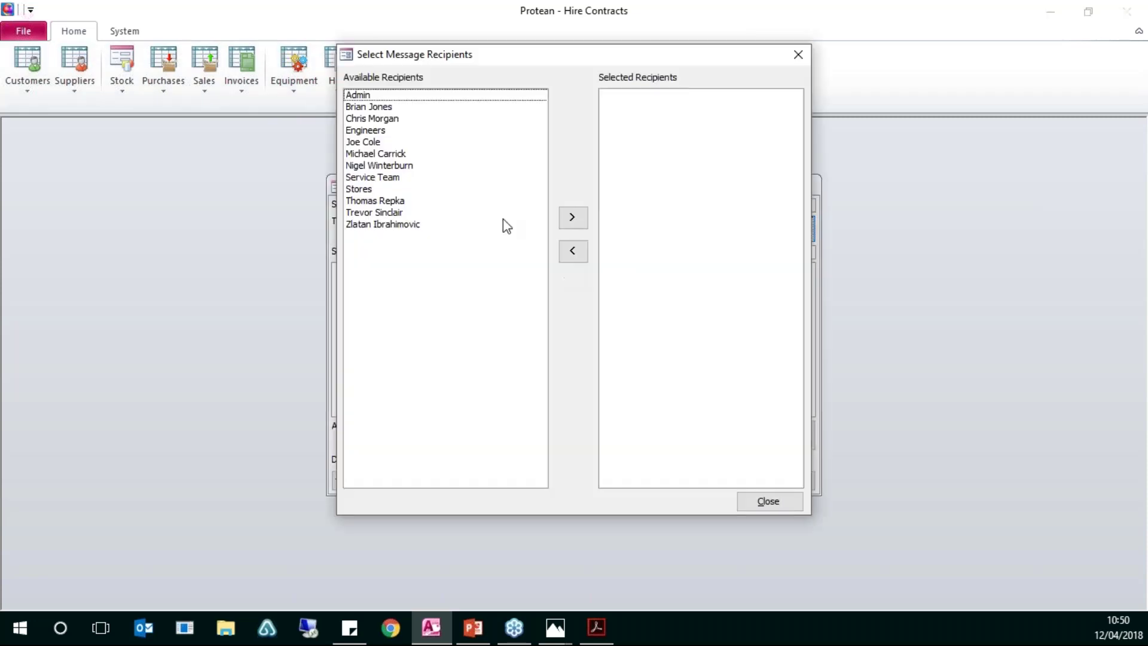
click(392, 178)
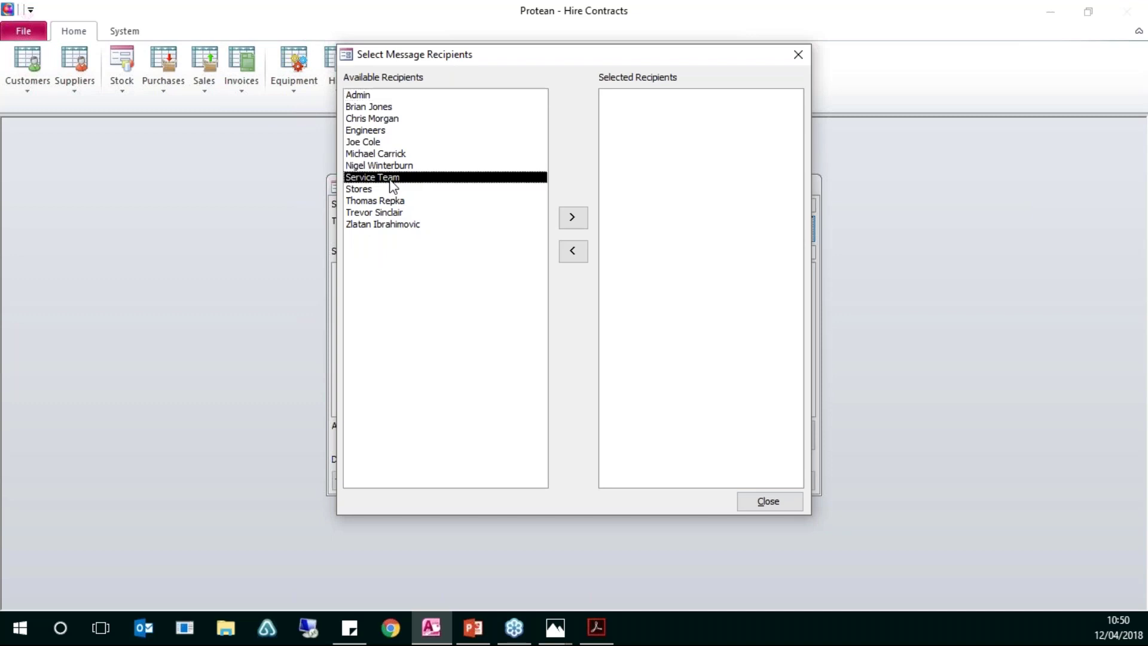
click(384, 132)
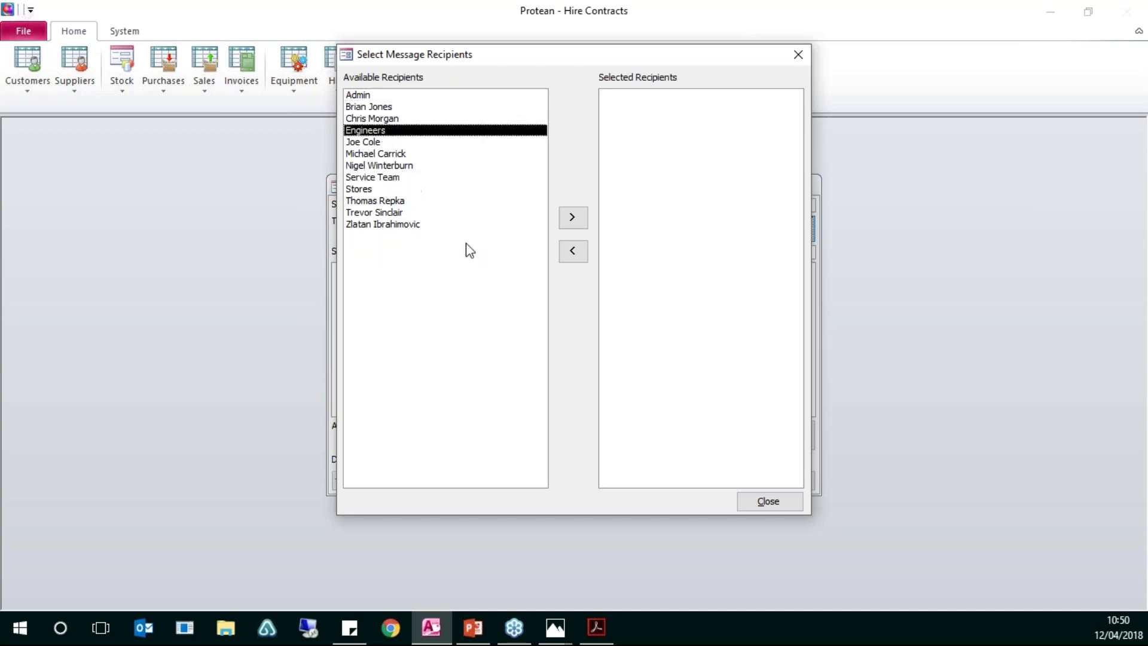
click(575, 220)
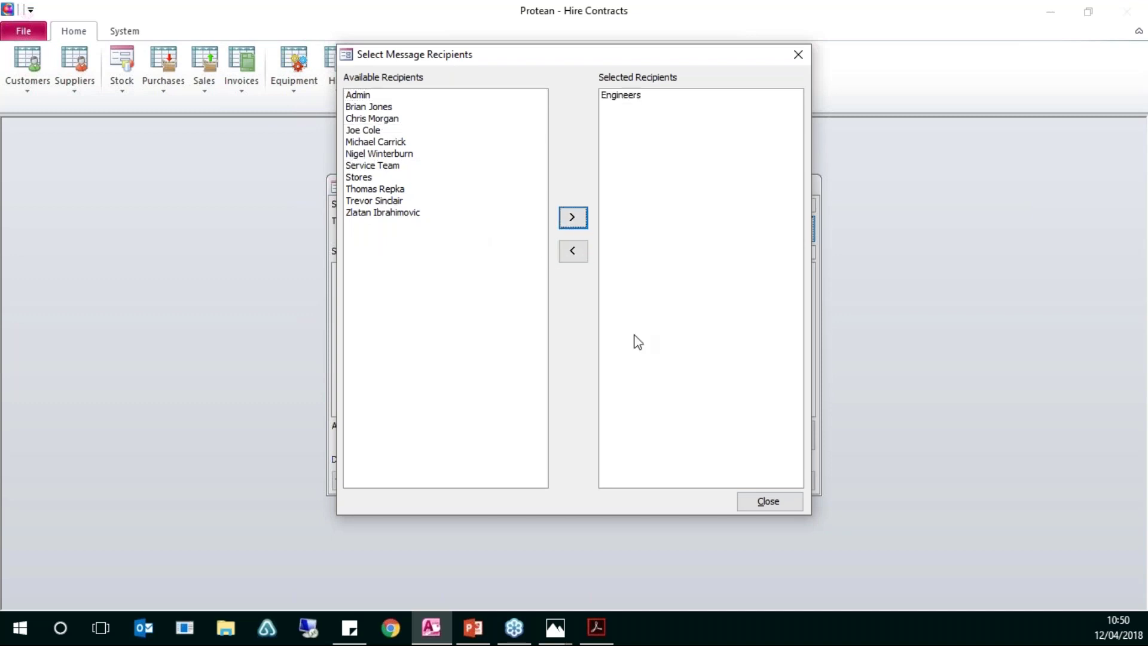
click(744, 497)
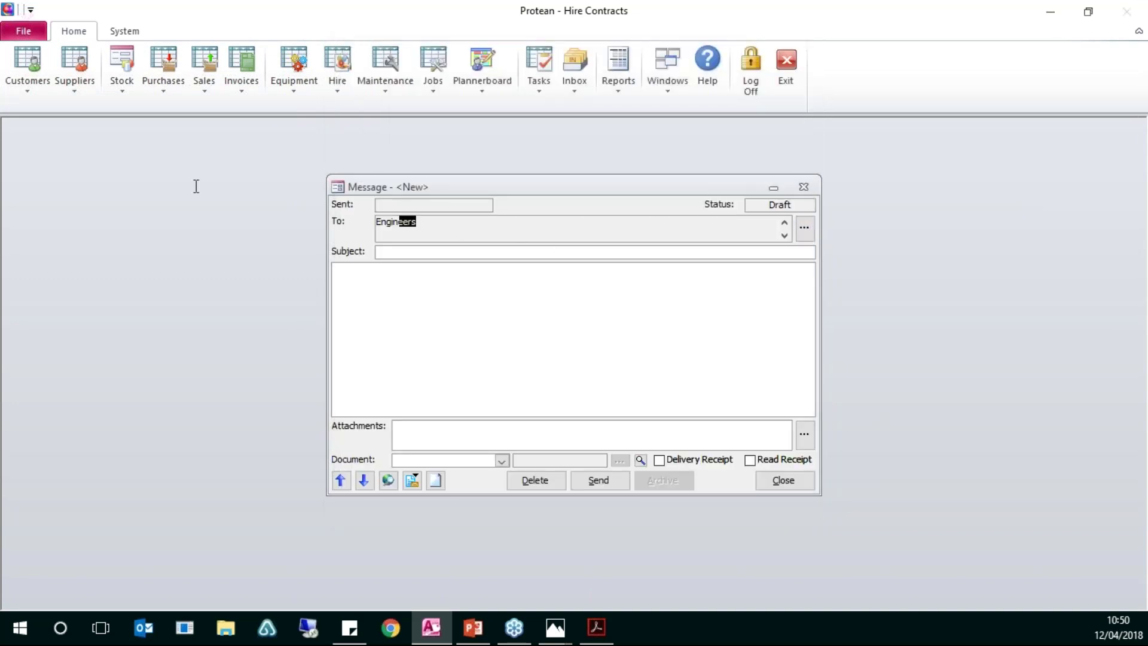
click(432, 232)
Review the Engineers group members in the Recipient Groups setup, and close both the setup and the draft message
click(123, 33)
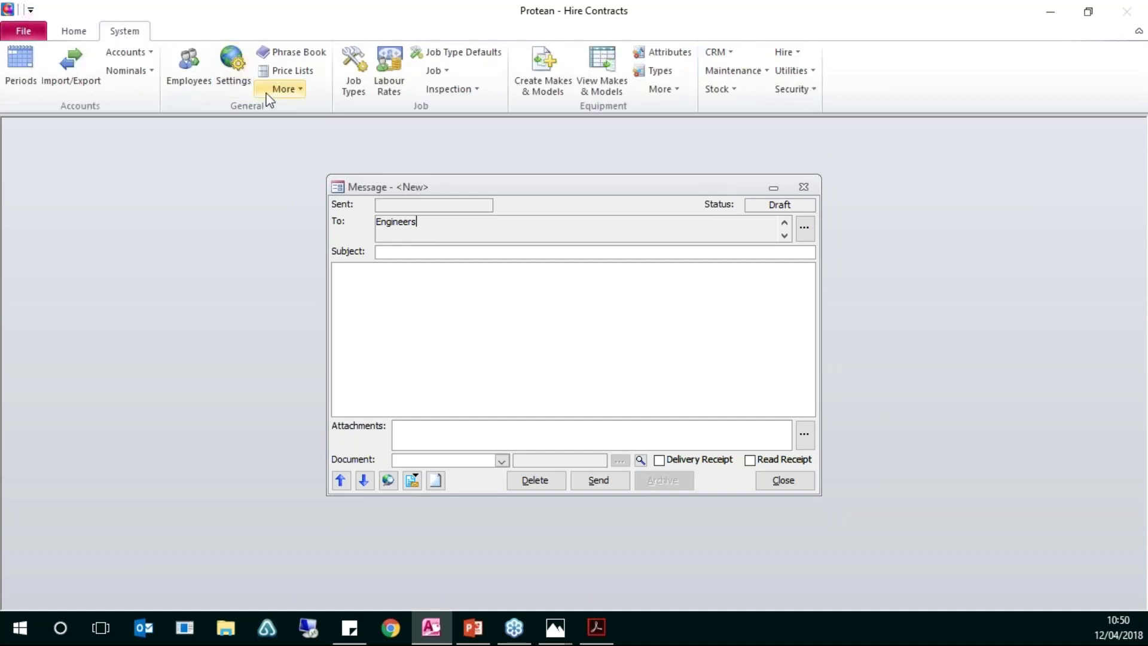
click(285, 93)
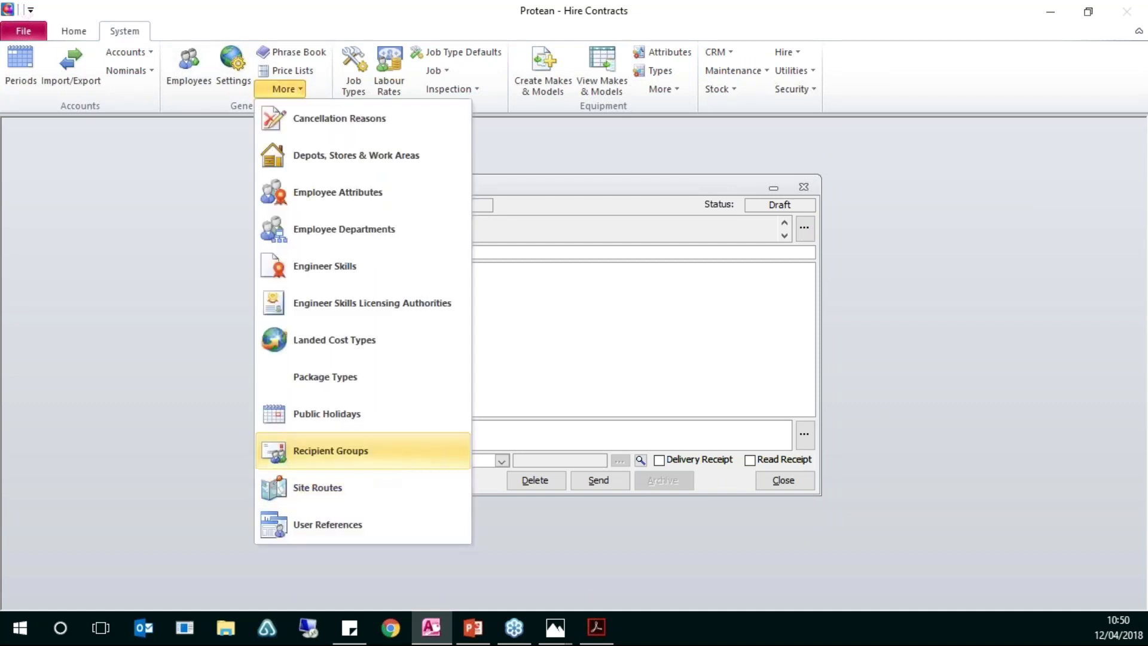
click(330, 450)
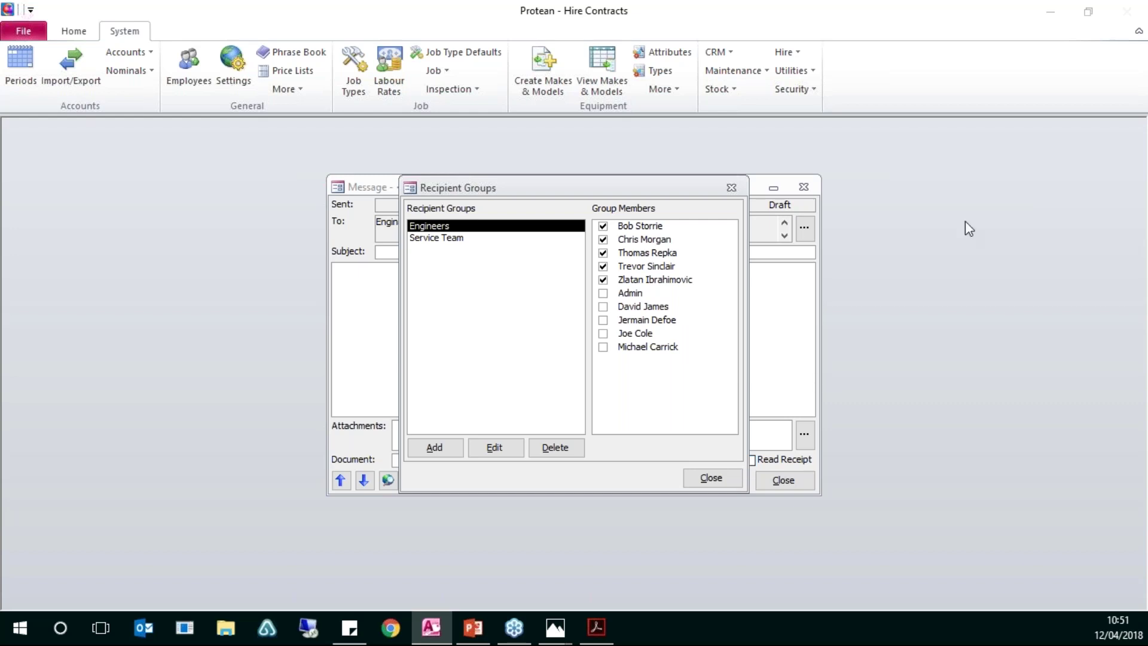
click(735, 478)
click(789, 480)
click(628, 371)
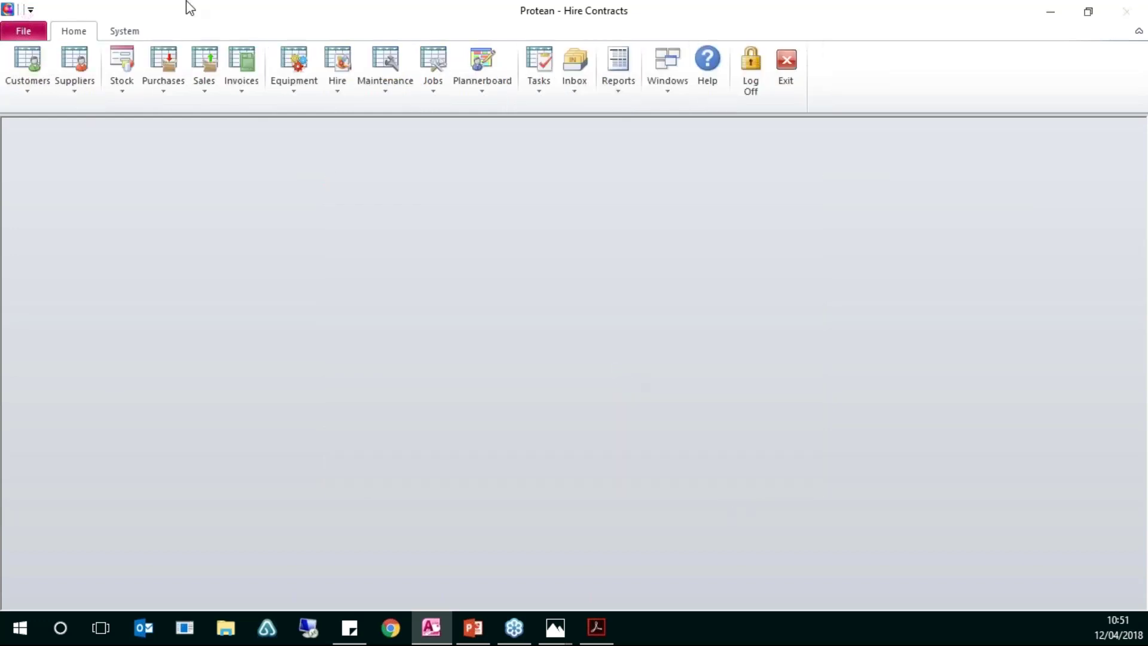
Open the Admin employee record's login settings and view the roles that can be assigned to the employee
click(126, 33)
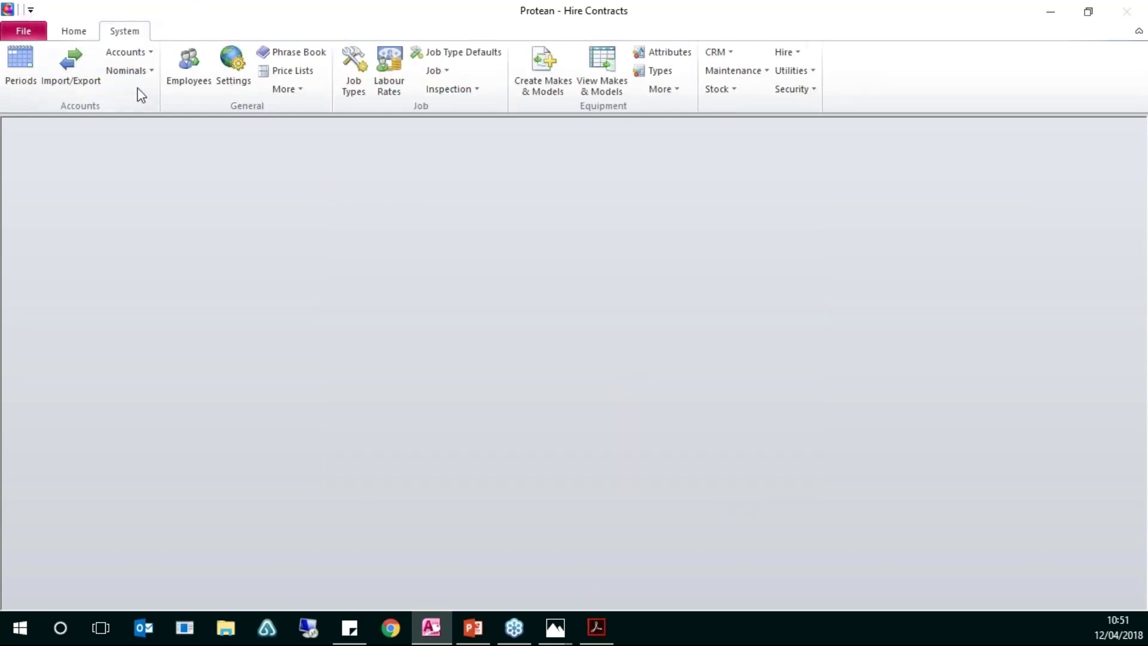
click(187, 81)
click(411, 194)
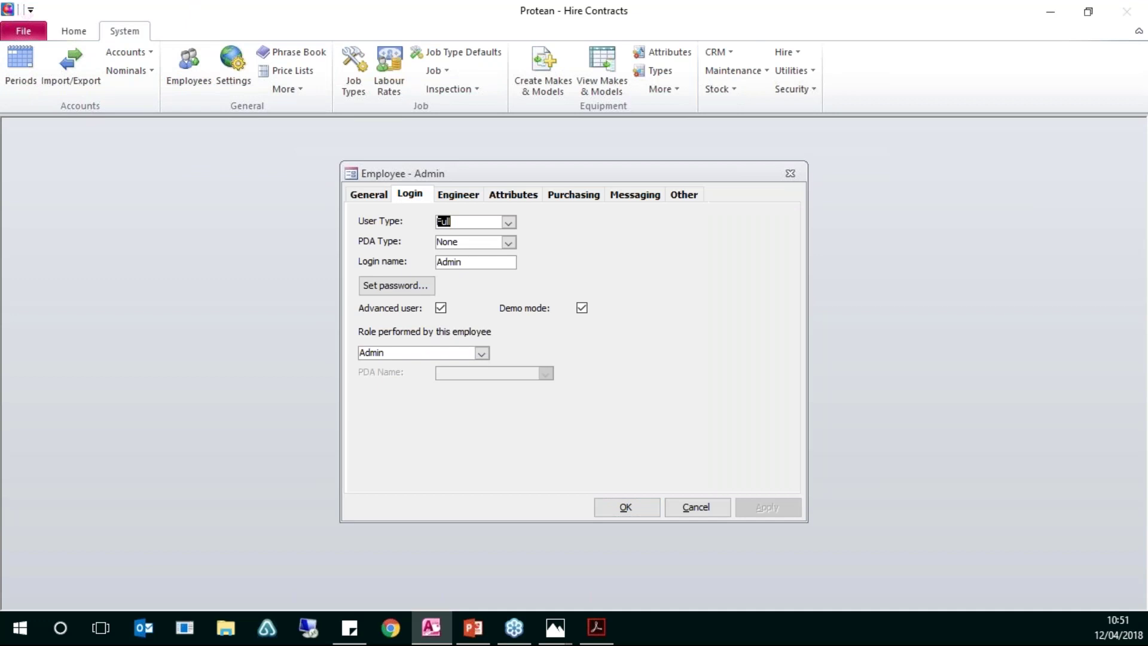
click(432, 350)
click(422, 353)
click(795, 89)
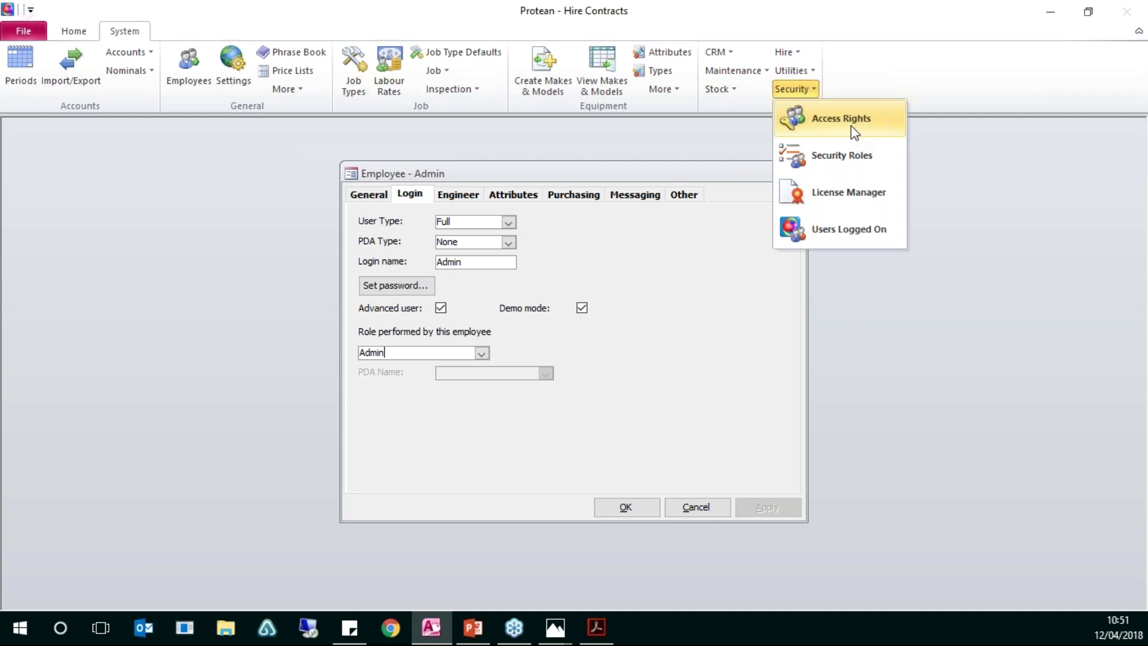
click(483, 356)
click(482, 354)
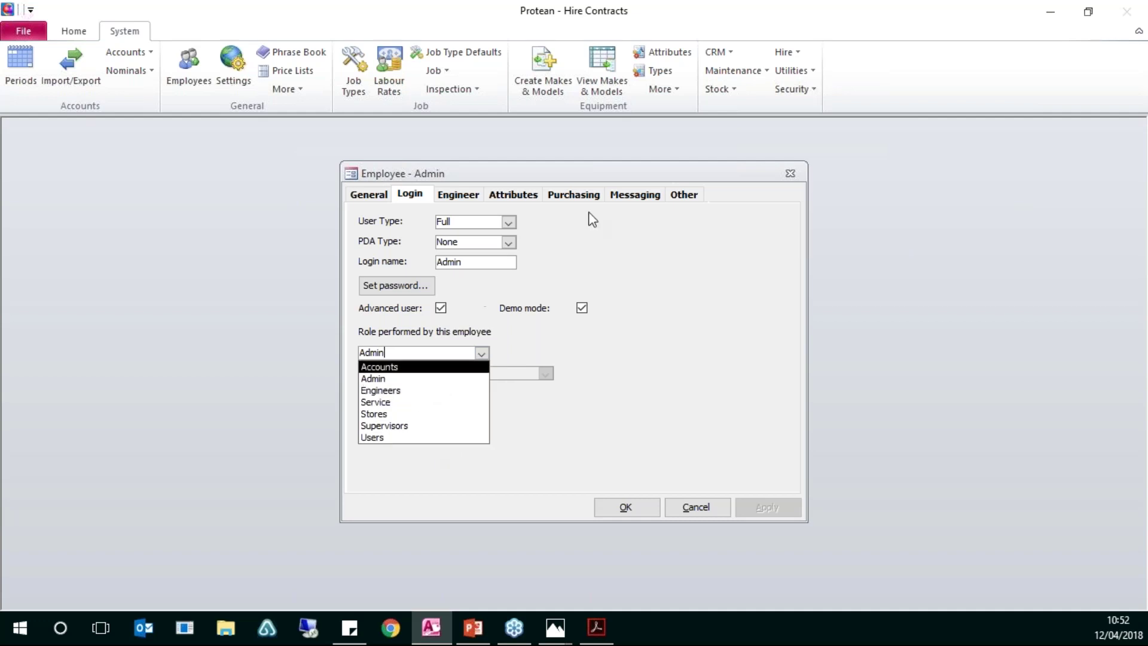
Check which employees hold the Admin role in the Security Roles setup, and close it without changes
click(791, 90)
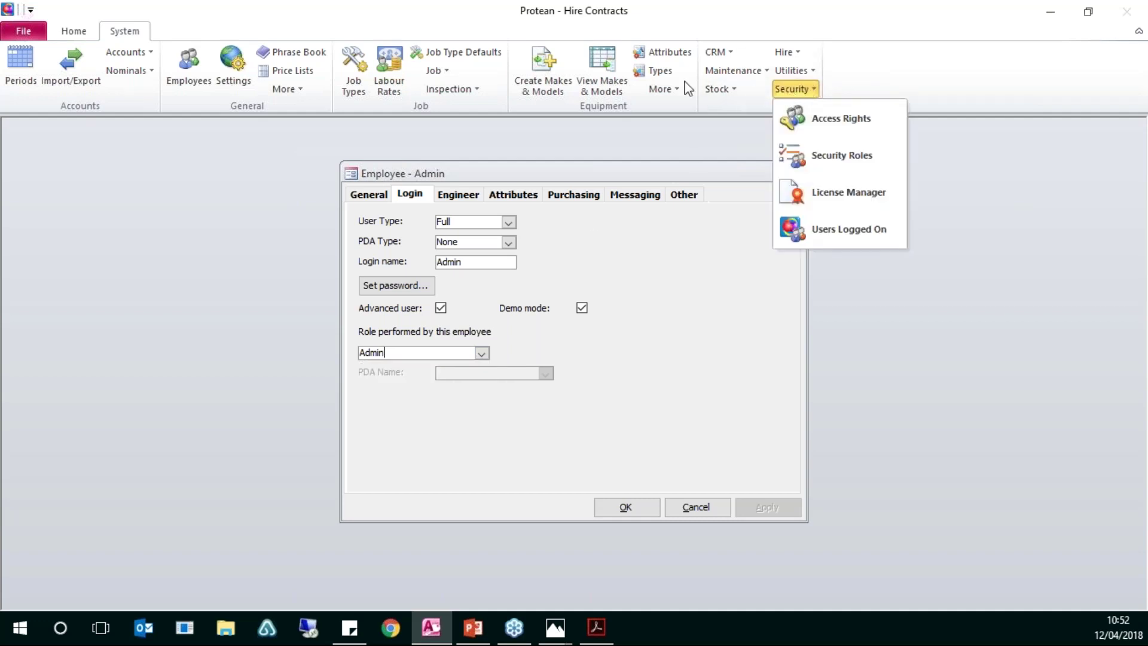
click(815, 169)
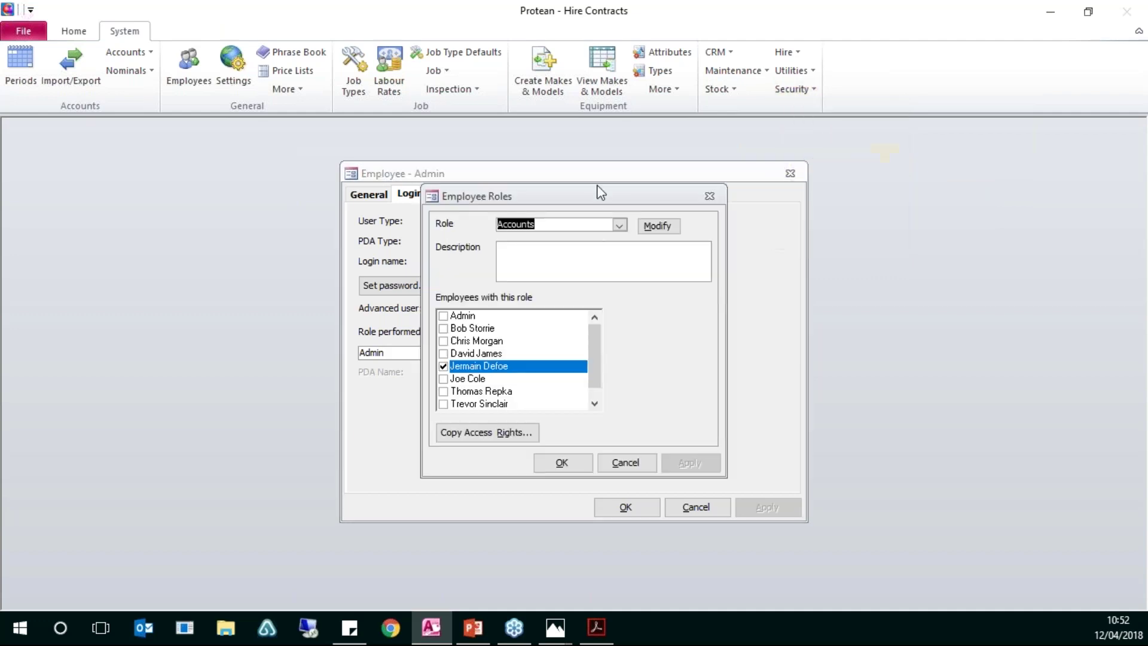
click(616, 223)
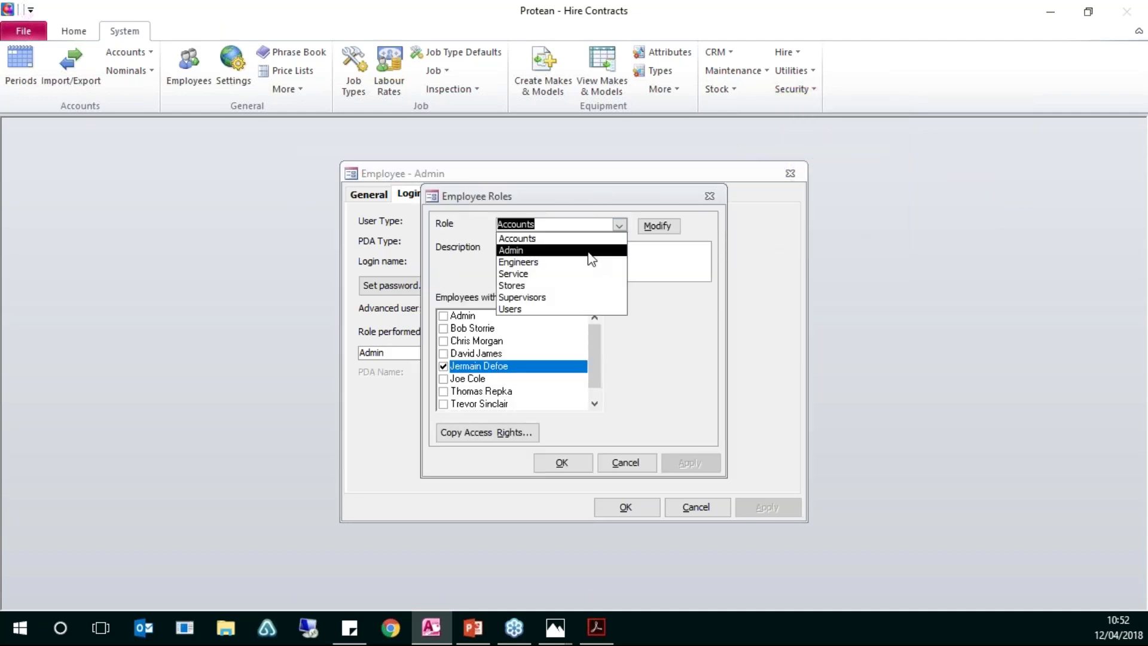
click(528, 250)
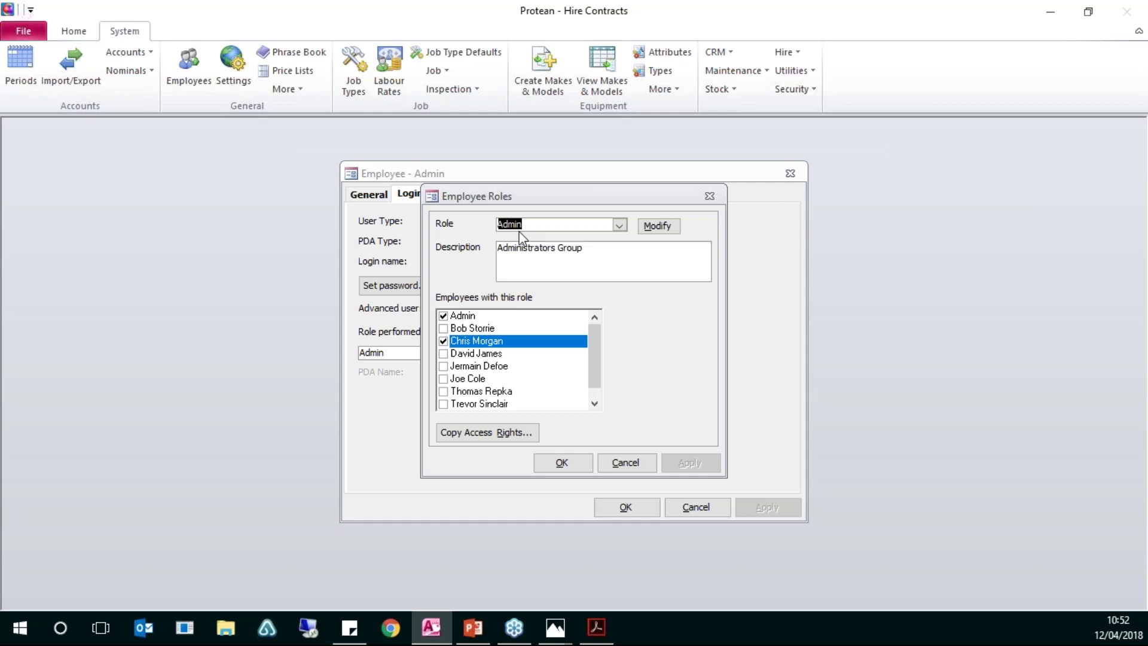
click(624, 463)
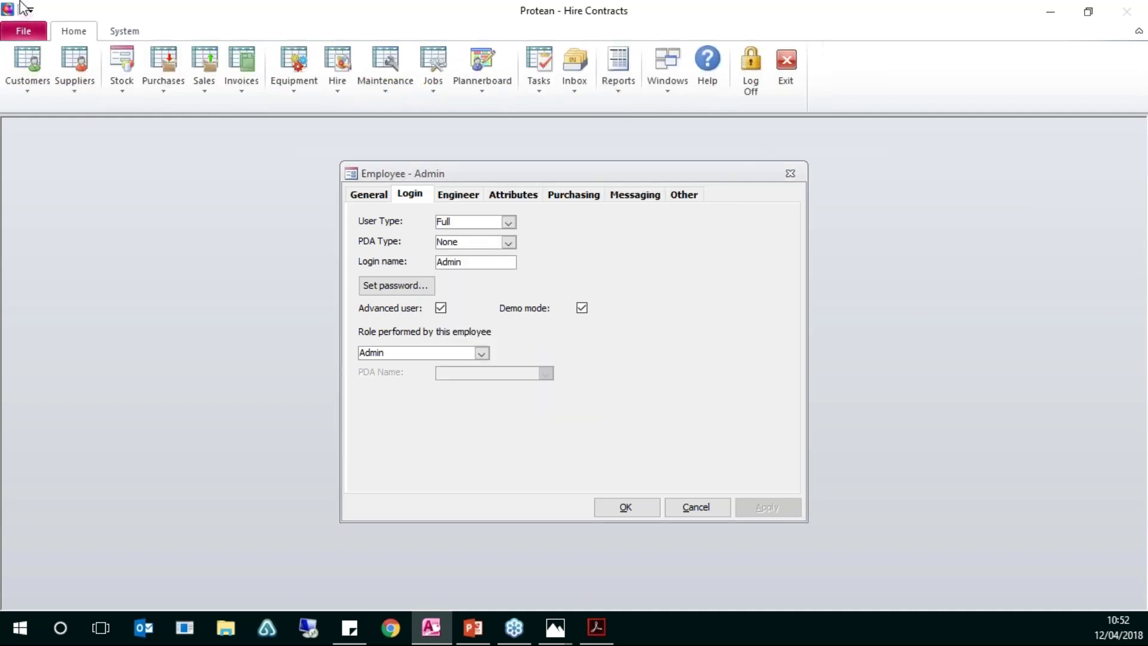
Open the Access Rights setup and expand the Job forms down to the actions of Create and Edit Jobs
click(124, 31)
click(803, 89)
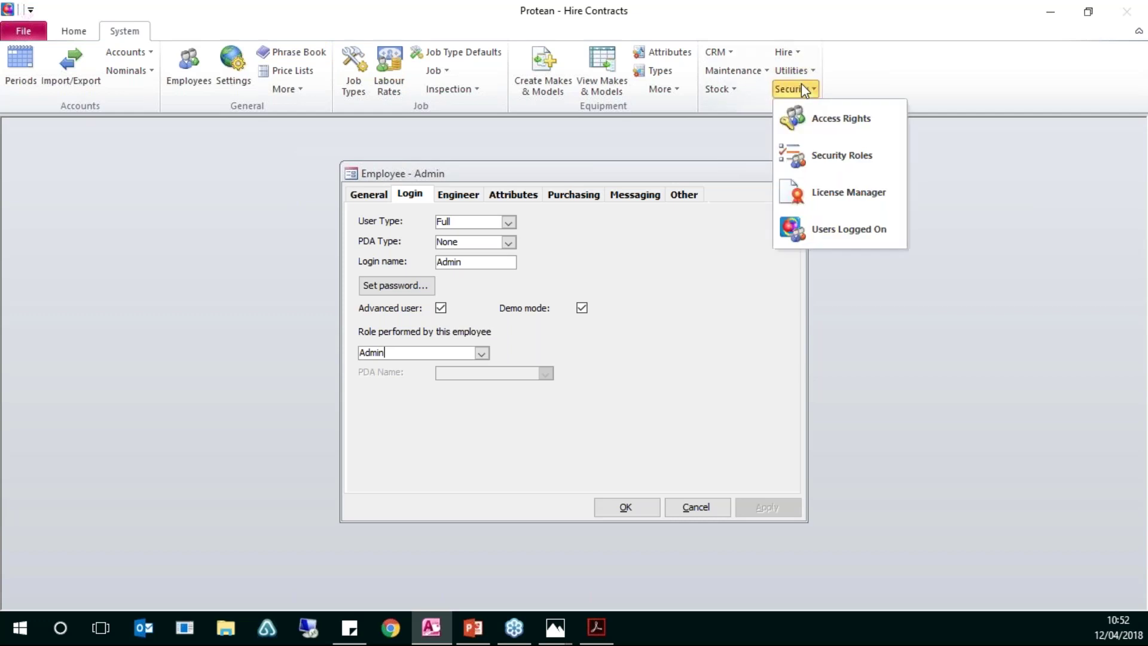
click(840, 118)
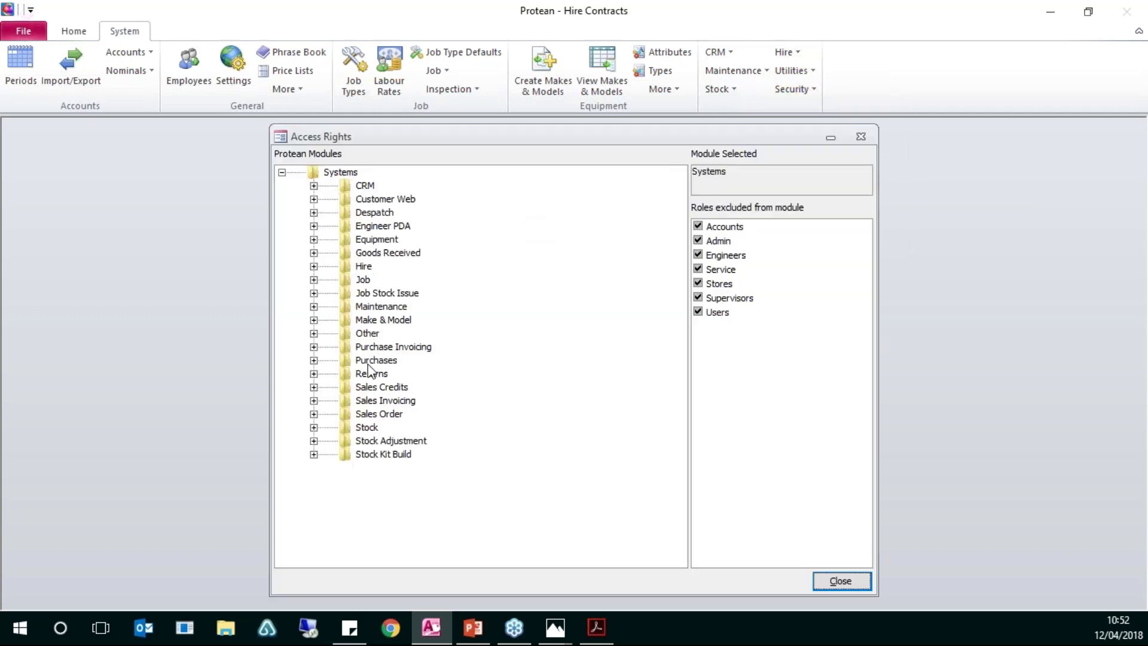
click(314, 279)
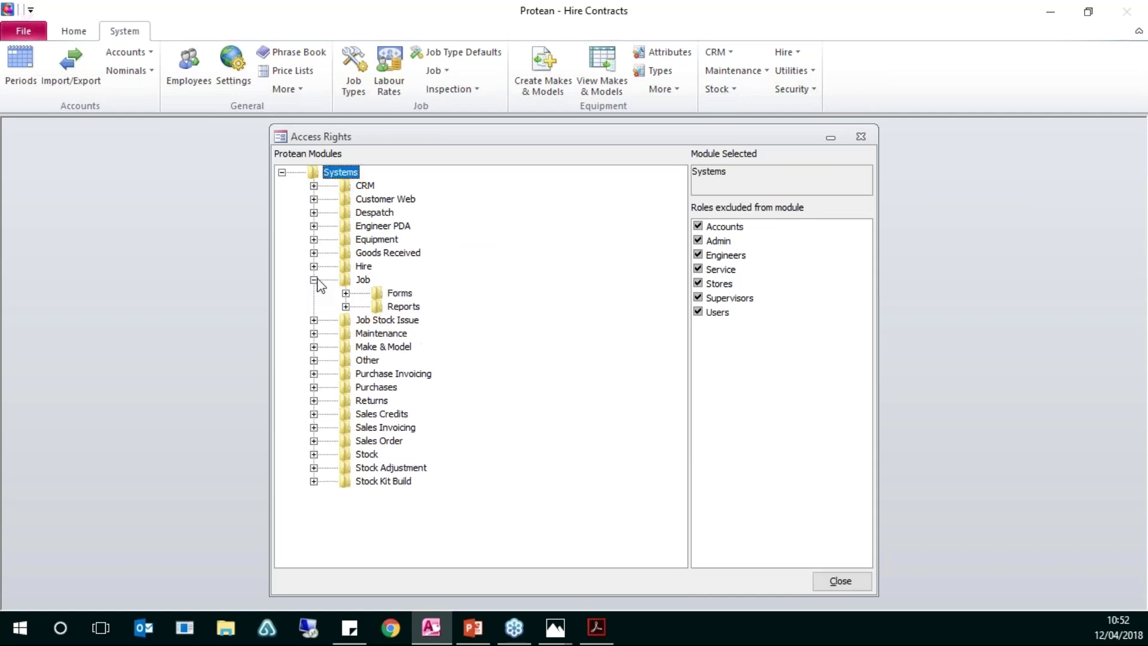
click(346, 293)
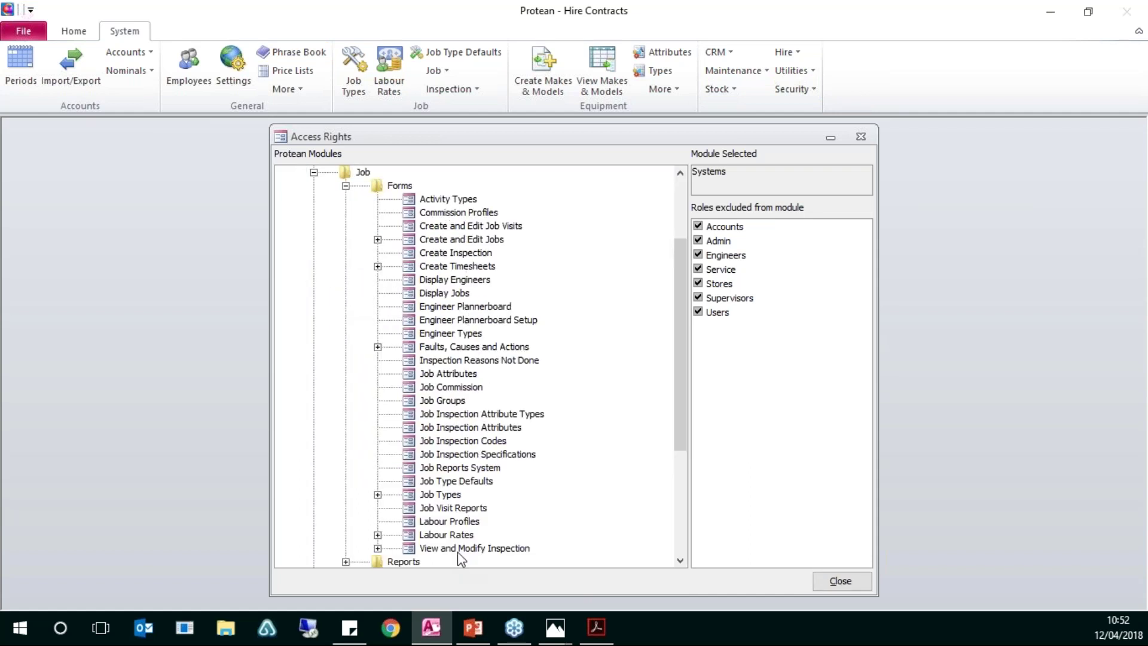
click(378, 240)
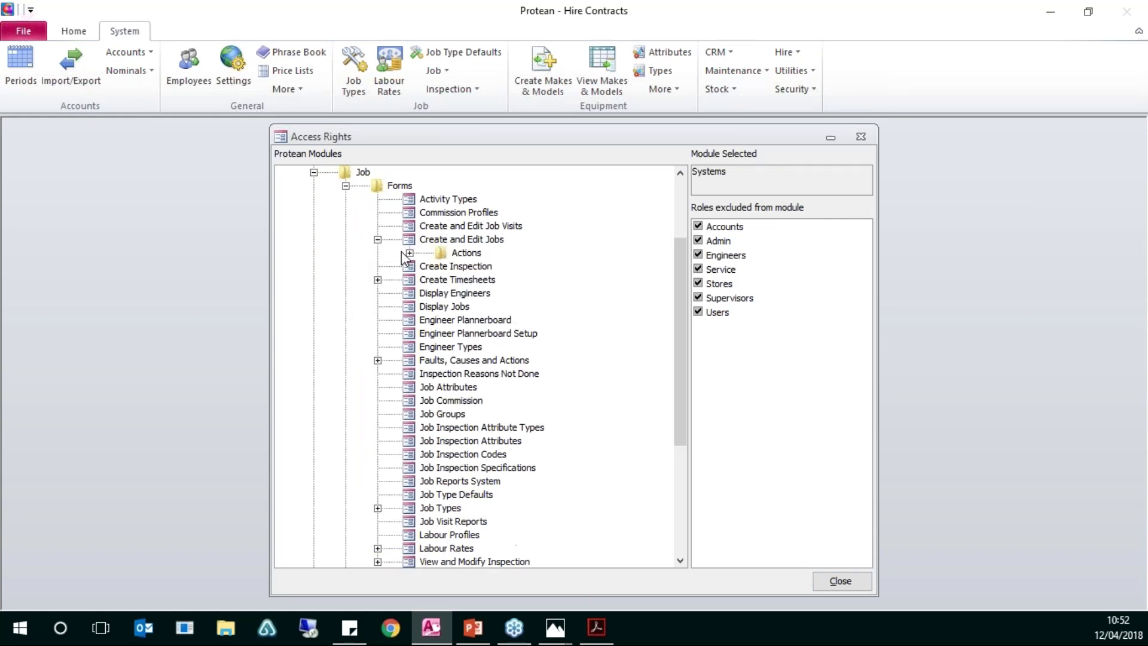
click(410, 253)
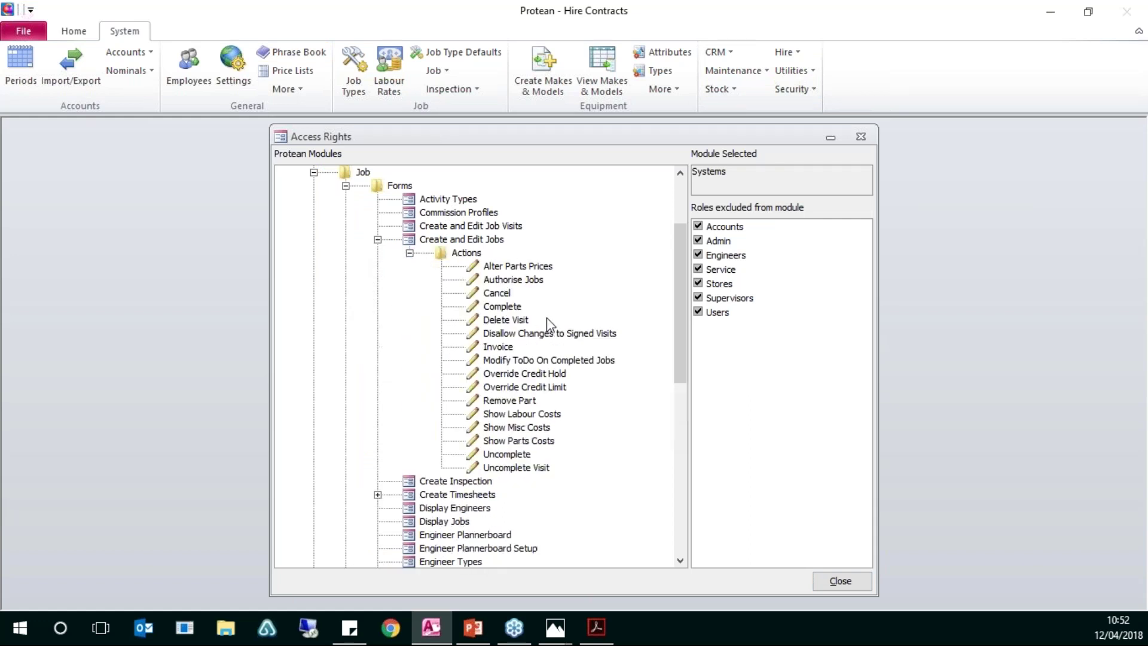
Exclude the Users and Supervisors roles from the Disallow Changes to Signed Visits action, and clear both exclusions again
click(514, 348)
click(516, 324)
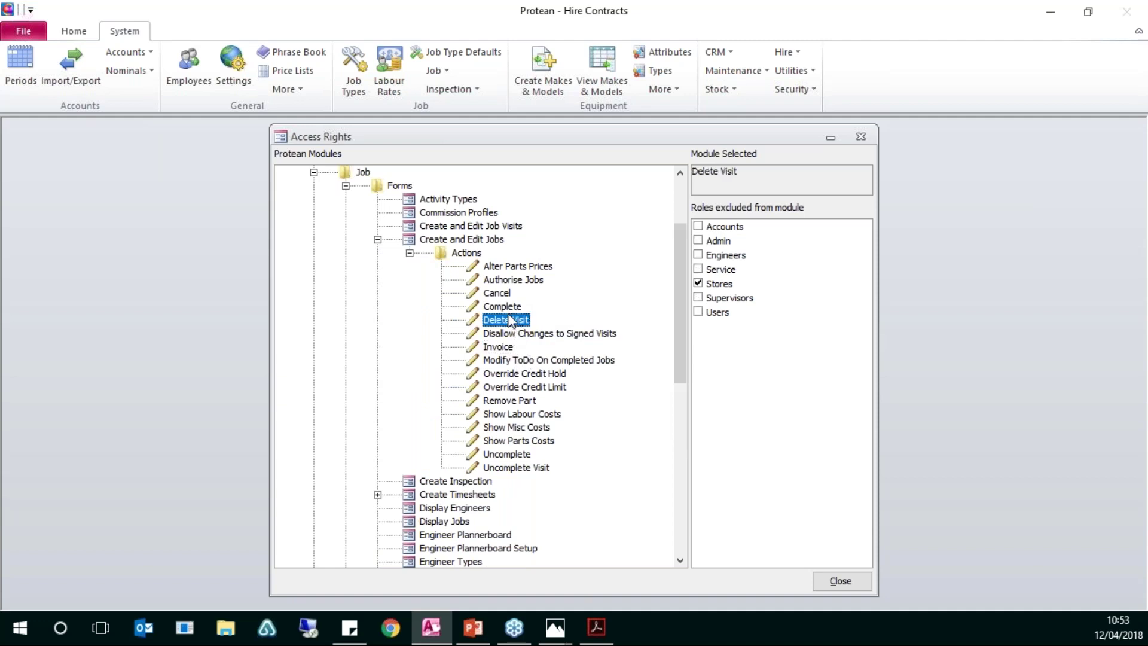
click(524, 338)
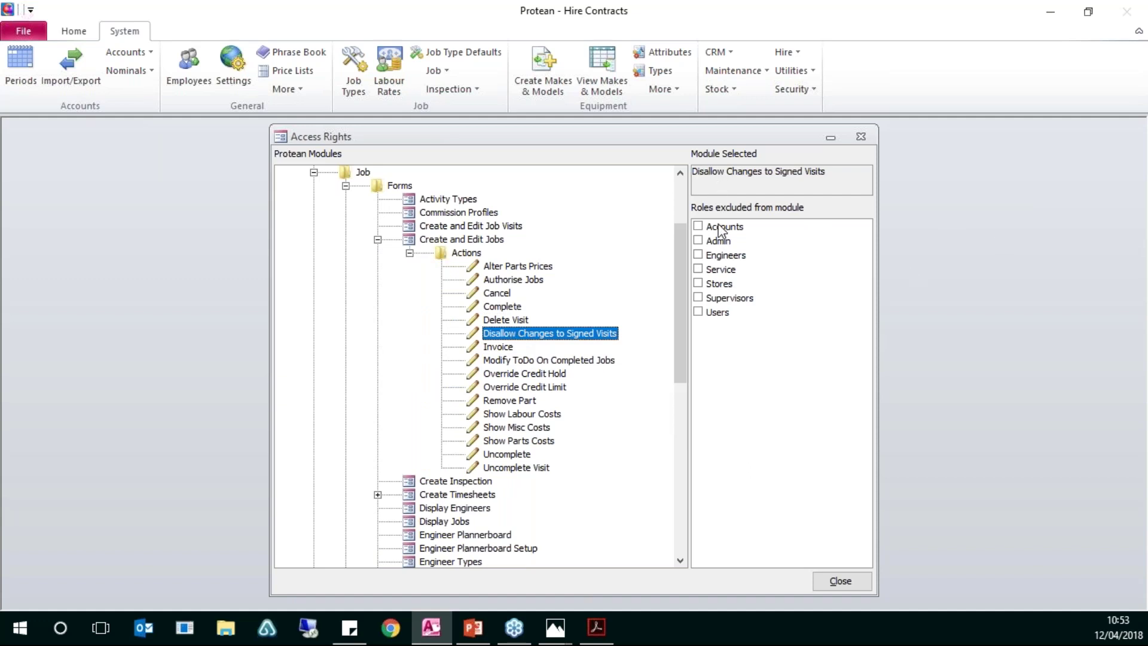
click(700, 312)
click(699, 298)
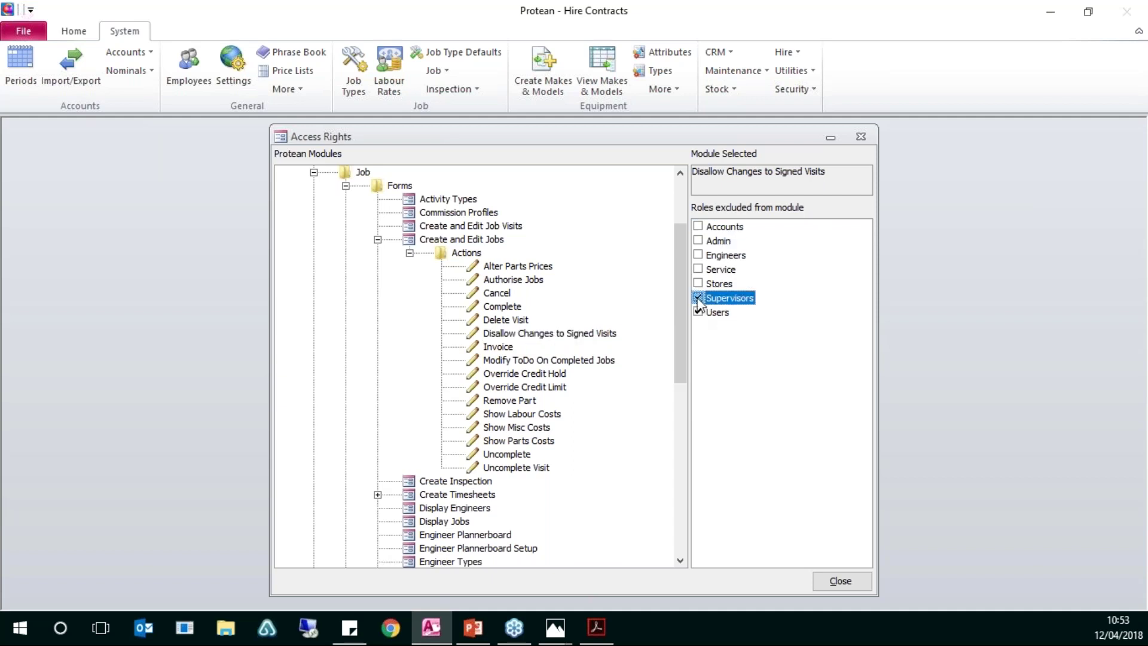
click(699, 313)
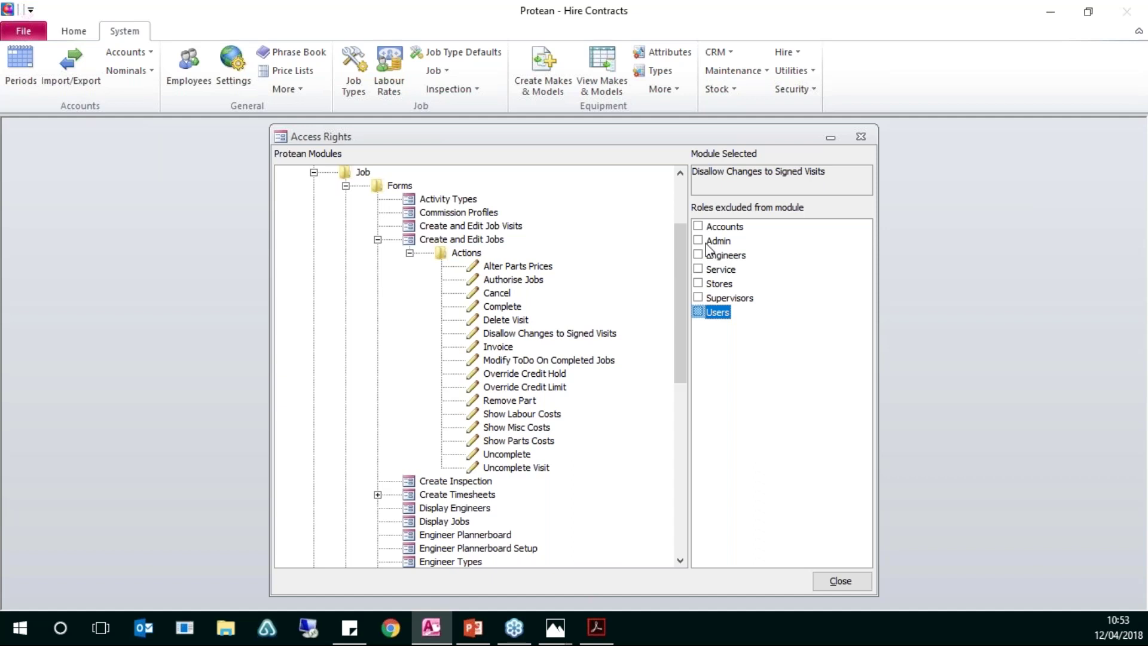
Exclude the Users role from the Invoice action for jobs, and switch to PowerPoint
click(491, 347)
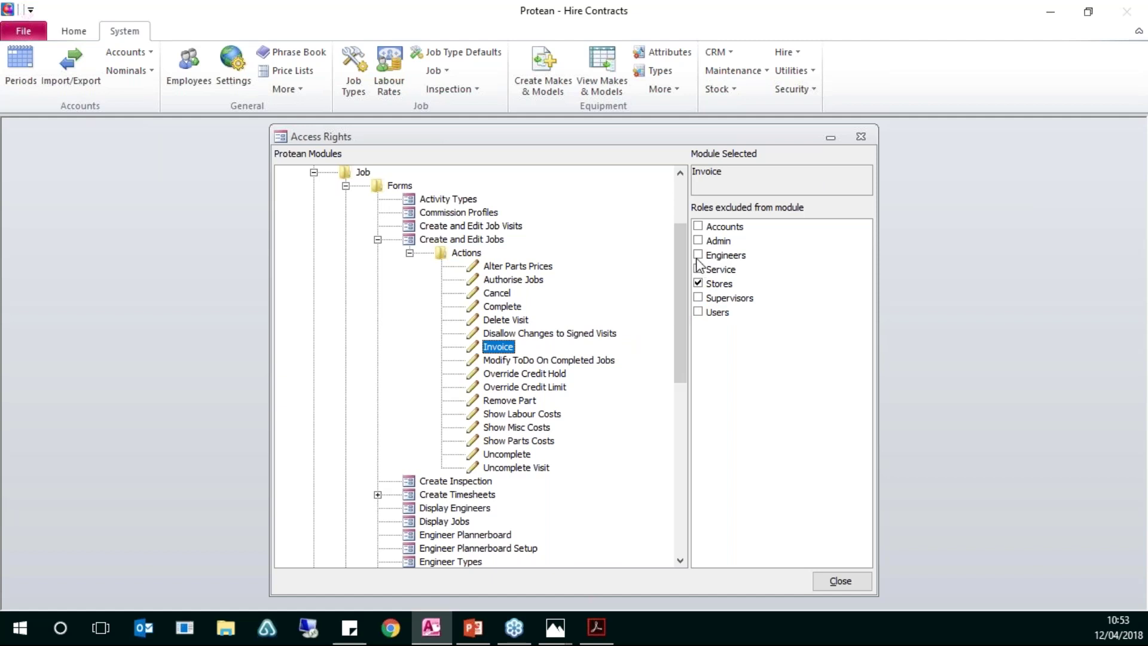
click(699, 312)
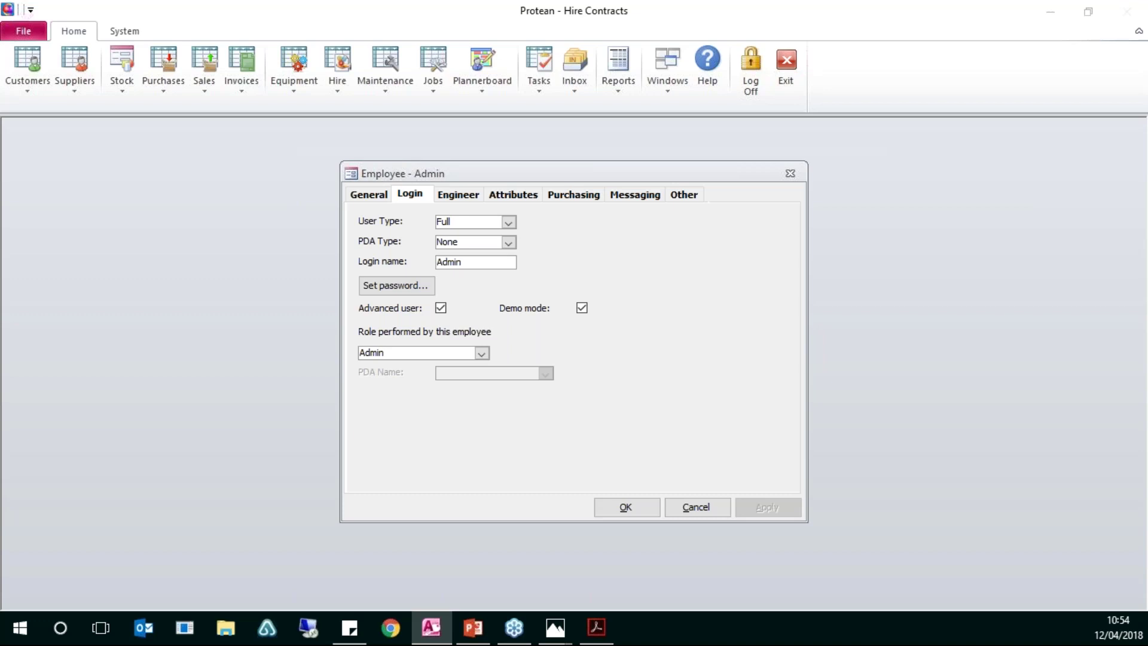
key(alt+Tab)
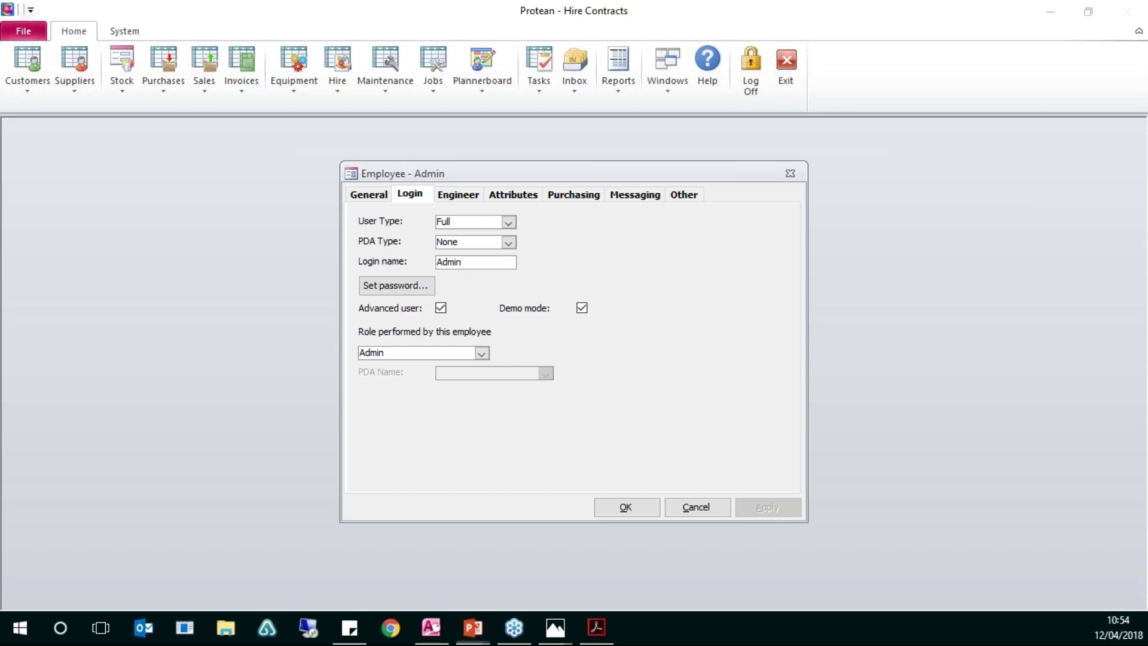